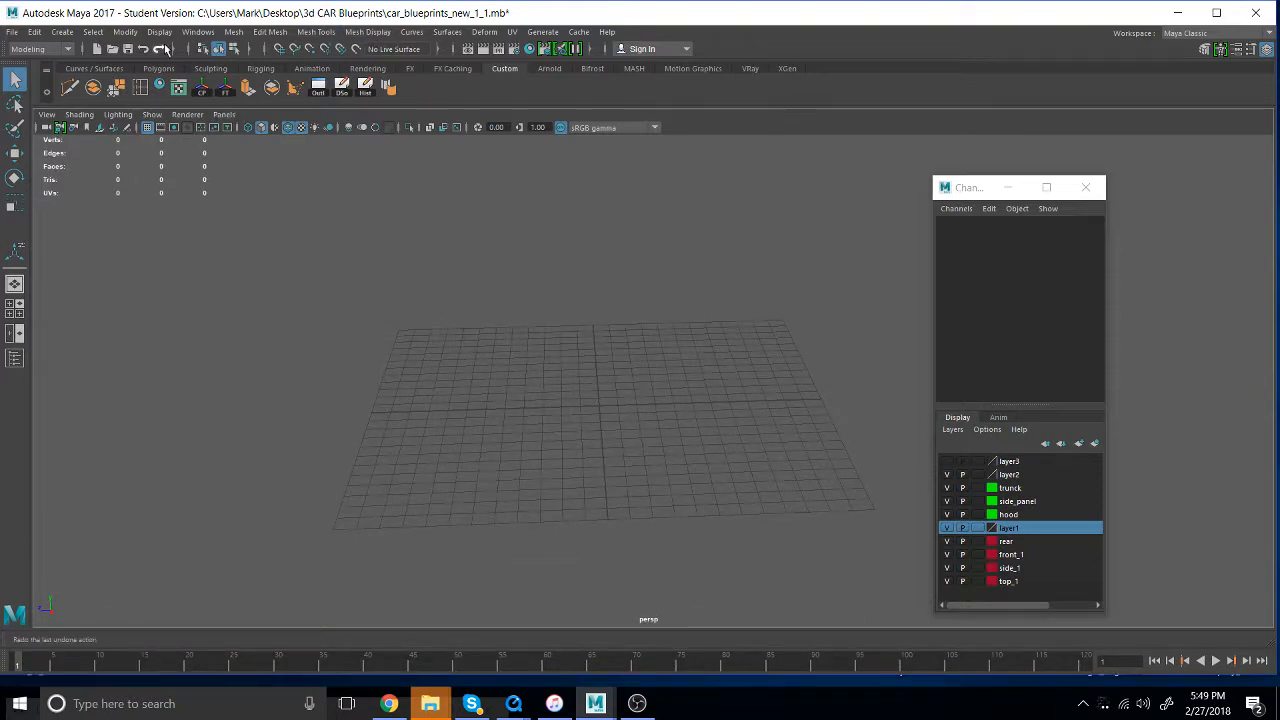
- Create a polygon plane at the origin and scale it uniformly to about 29.8
click(62, 31)
mouse_move(100, 82)
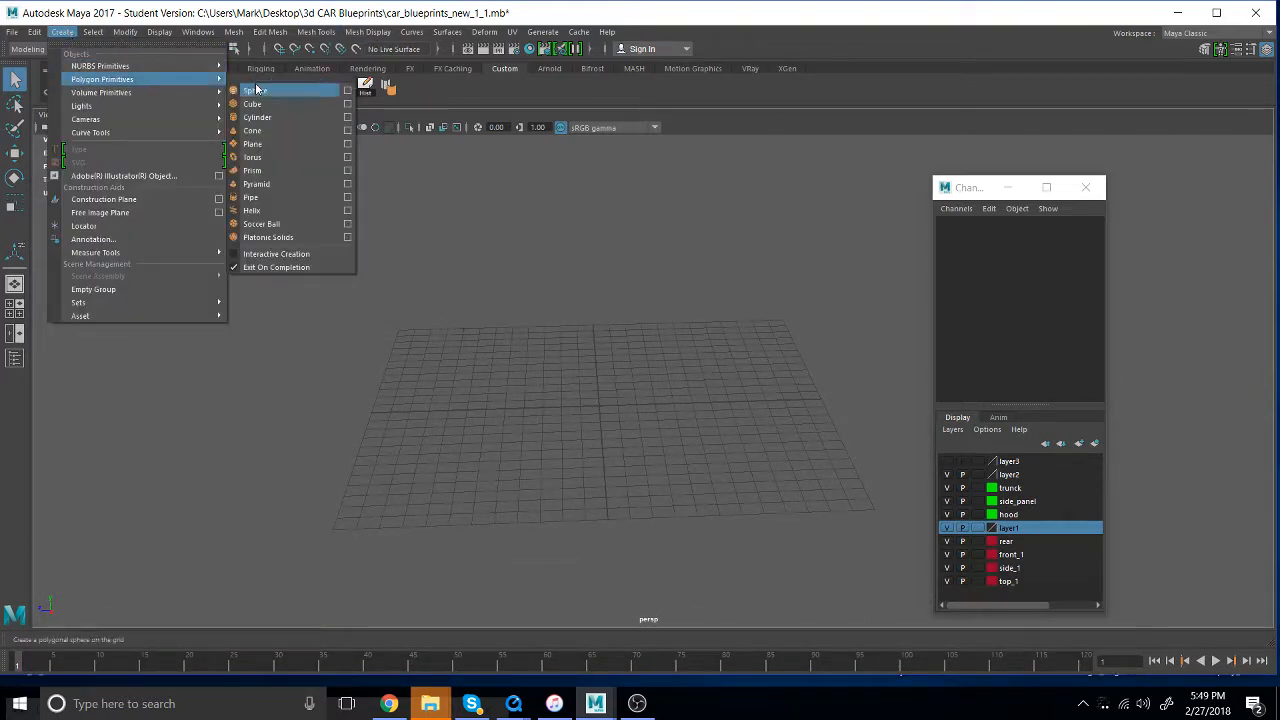
click(300, 144)
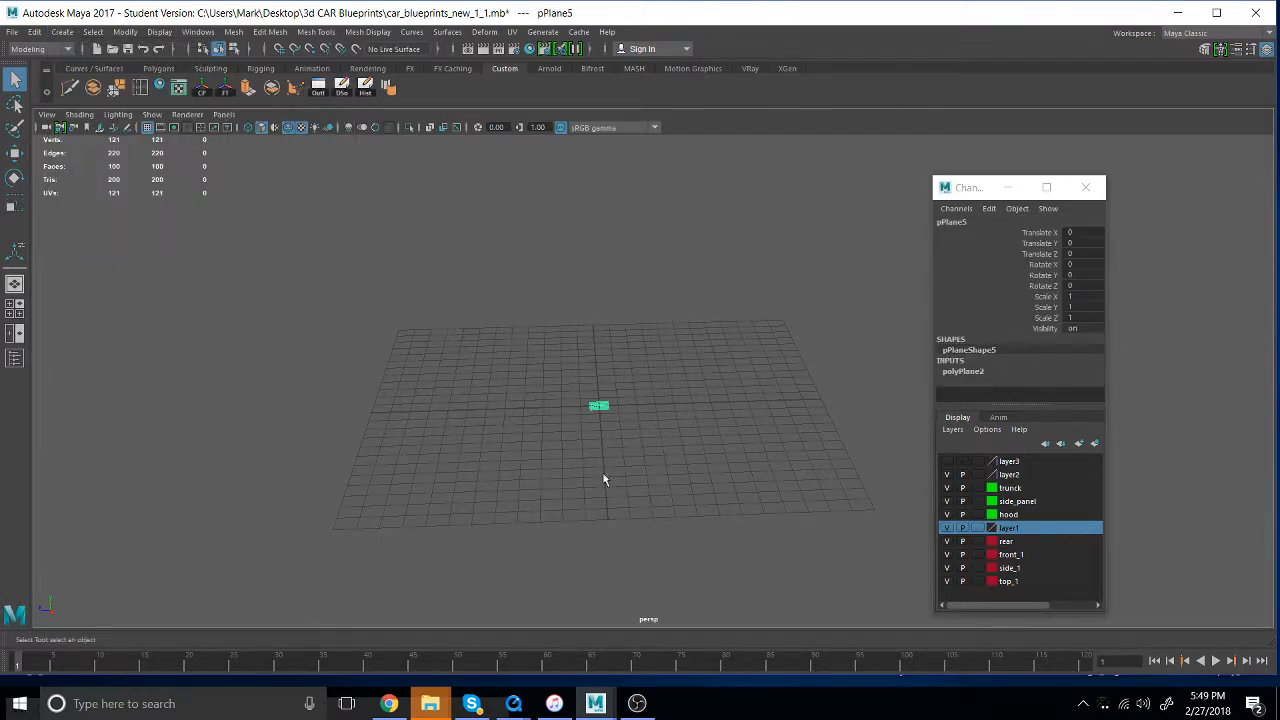
key(r)
drag(598, 406, 897, 302)
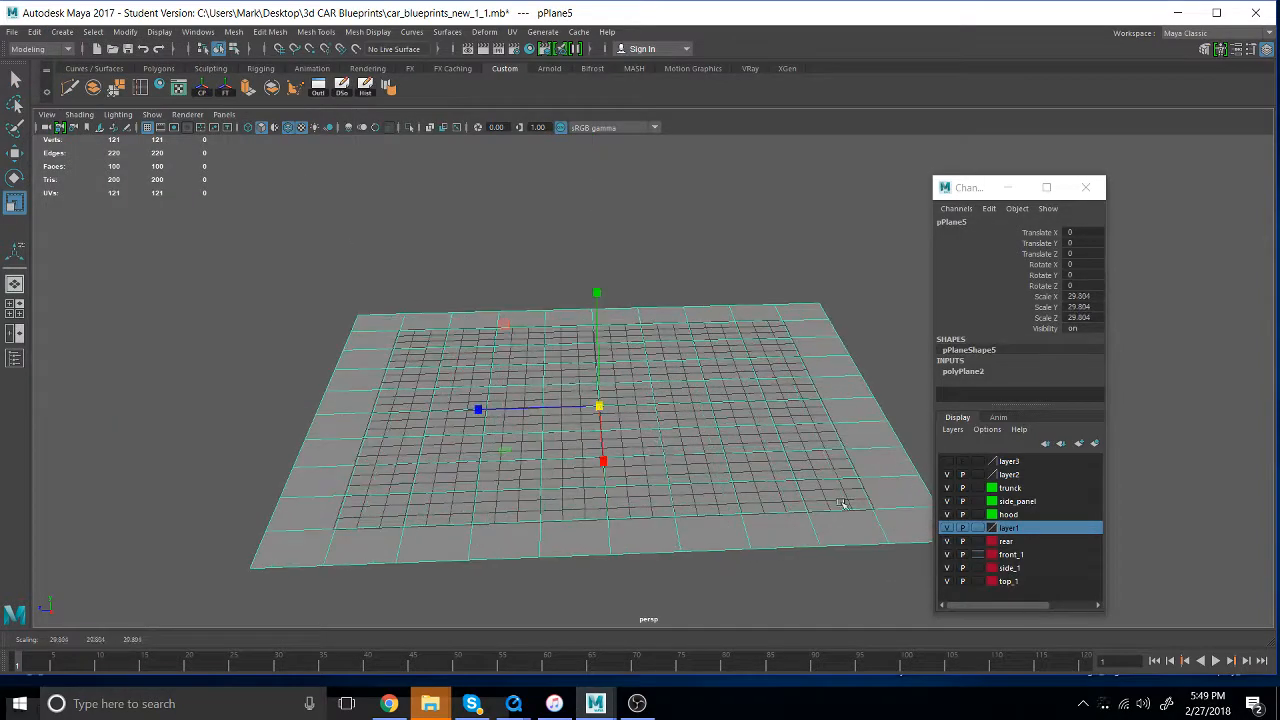
- Set the plane's width and height subdivisions to 1
click(1266, 52)
click(1266, 52)
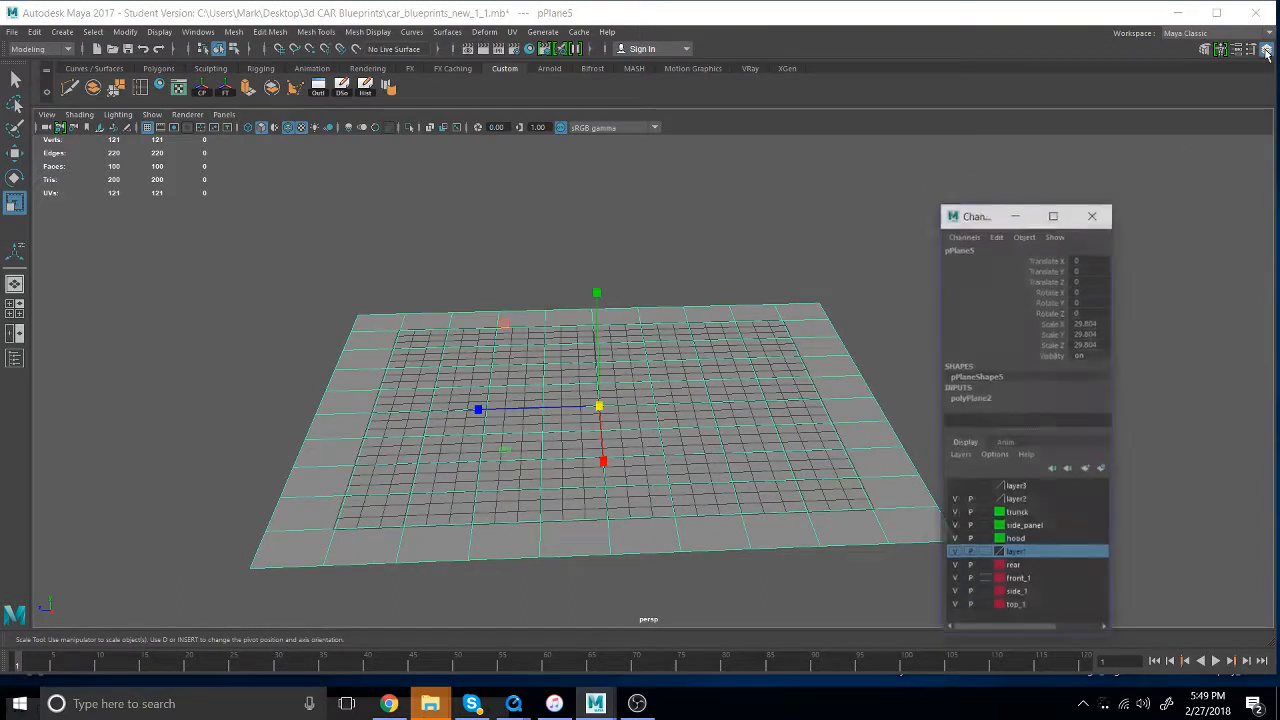
click(980, 402)
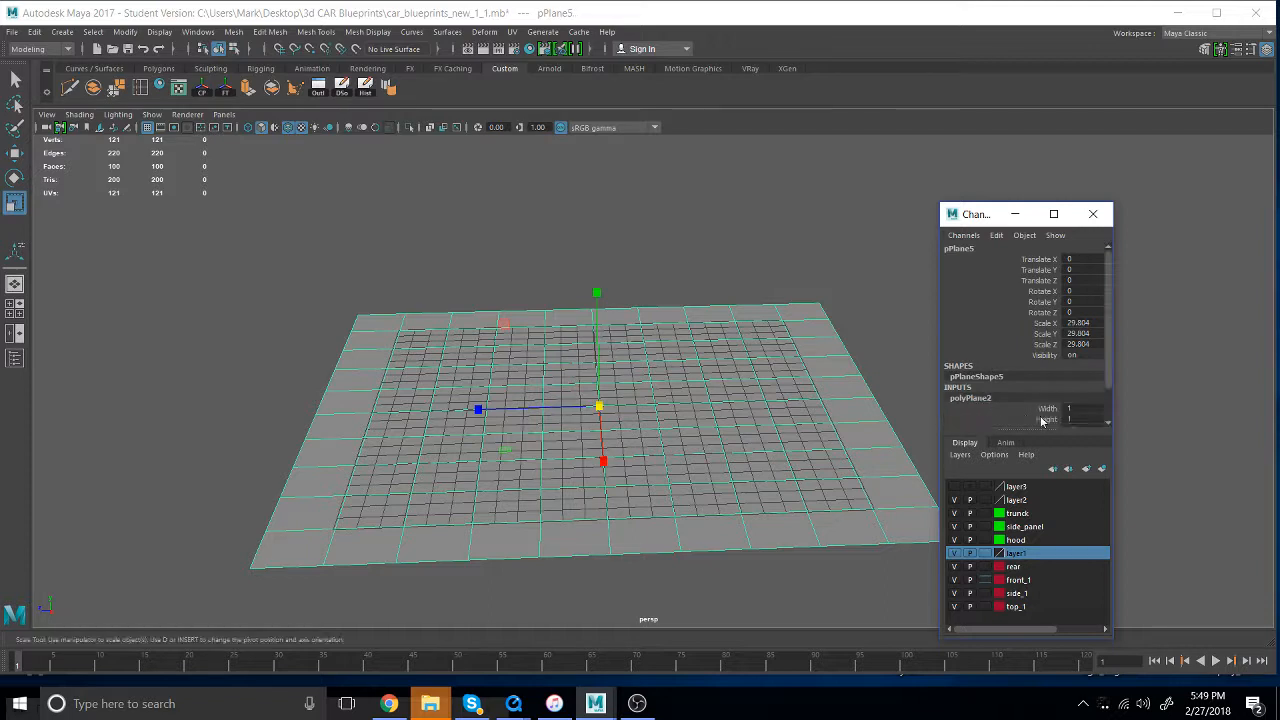
drag(1040, 390, 1030, 401)
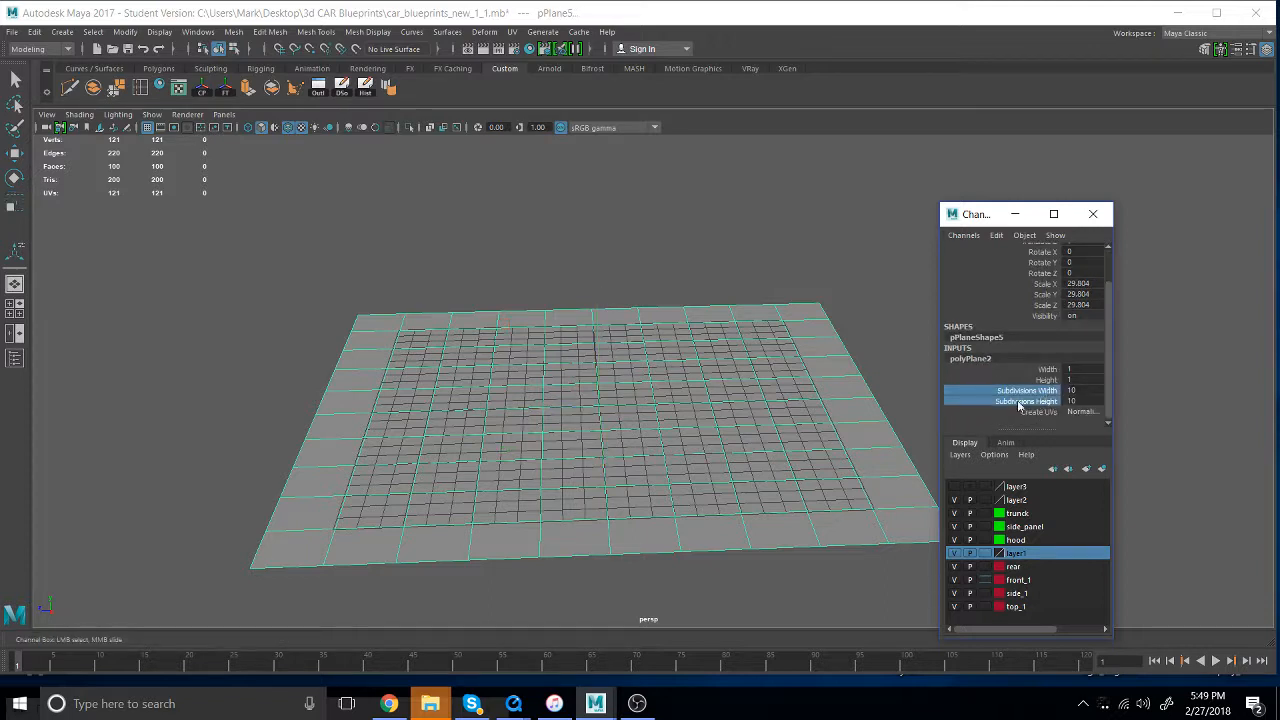
middle_drag(668, 380, 436, 392)
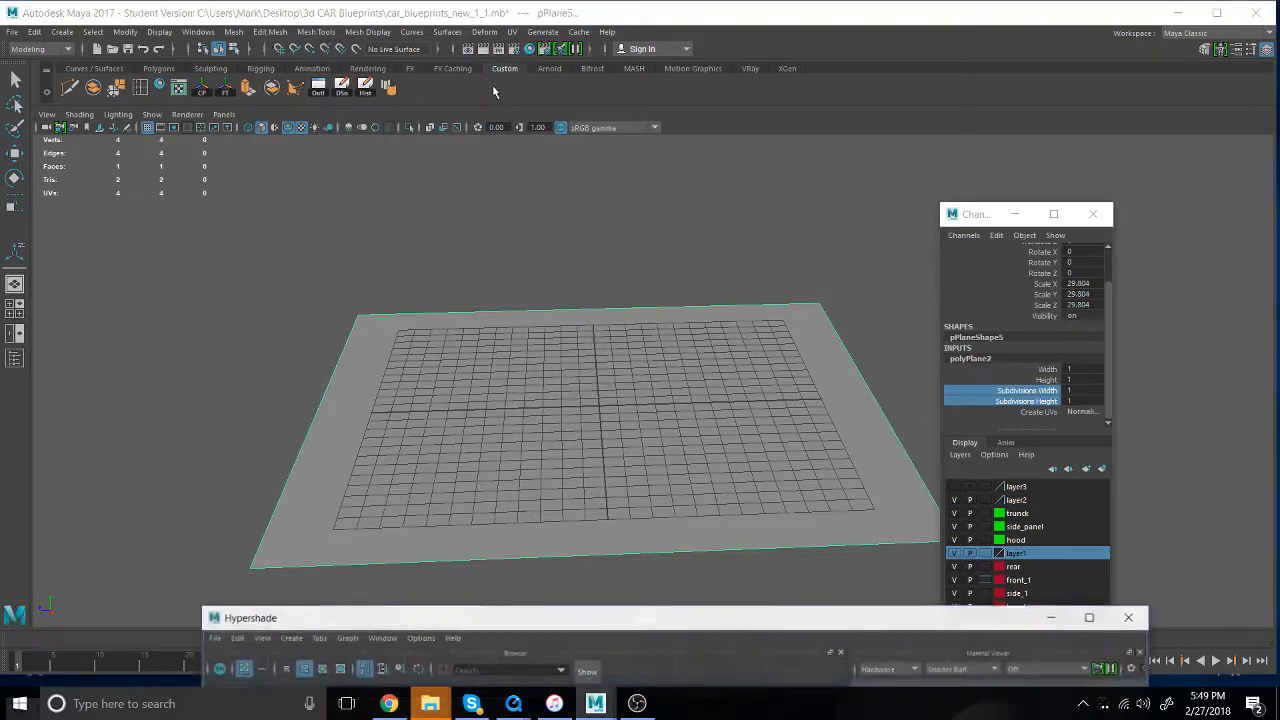
- Assign the lambert2 material with the lamborghini_aventador_1_1.jpg texture to the plane from Hypershade and minimize the Hypershade window
drag(464, 620, 434, 81)
click(247, 183)
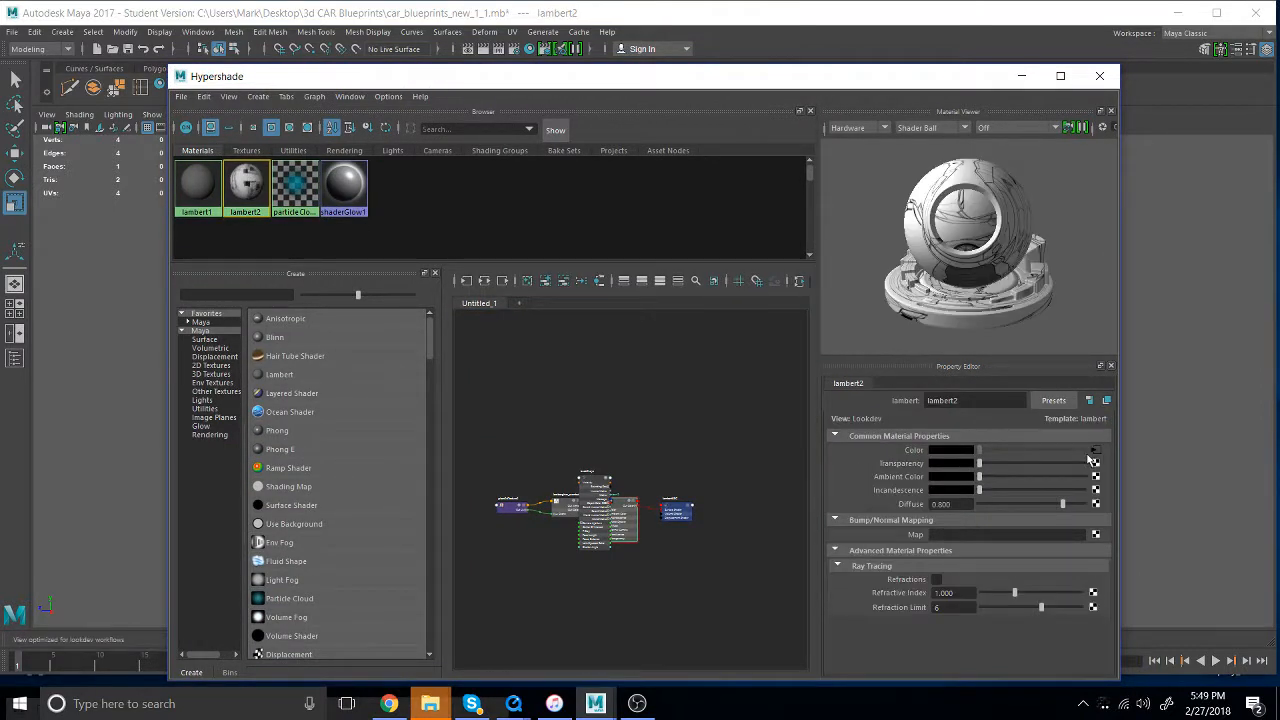
click(1096, 451)
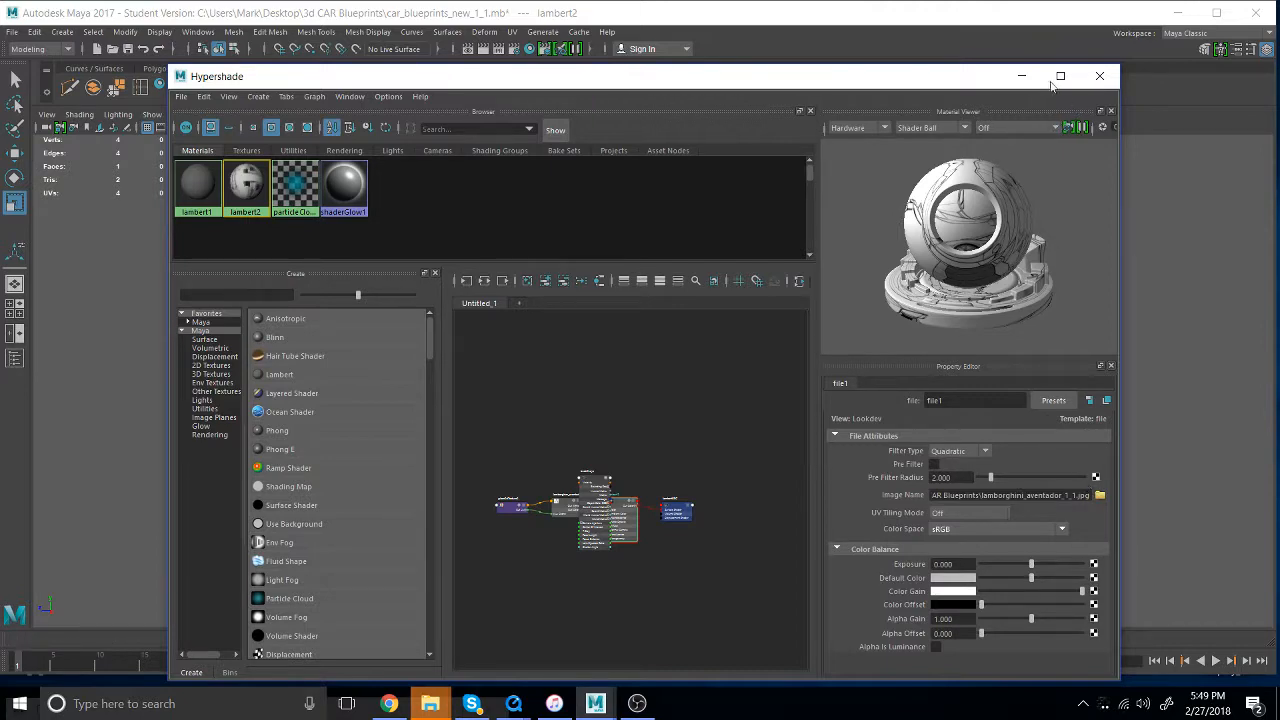
drag(789, 87, 1279, 88)
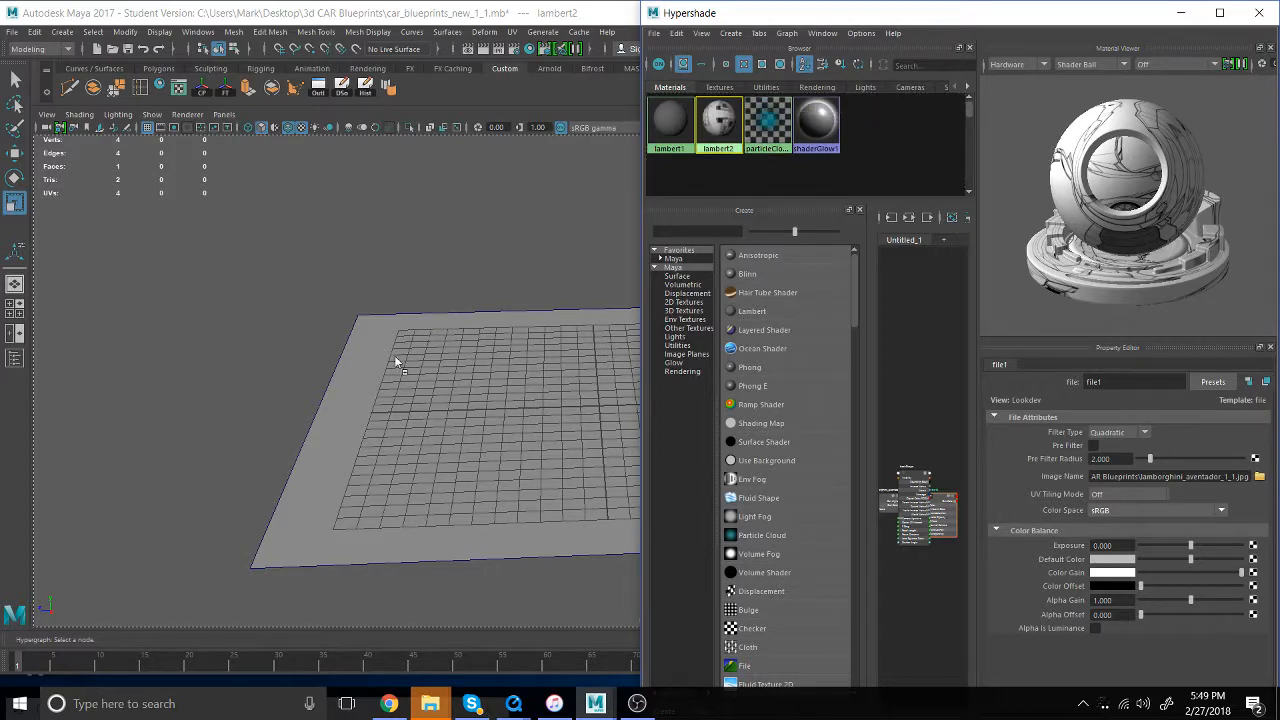
middle_drag(395, 357, 454, 407)
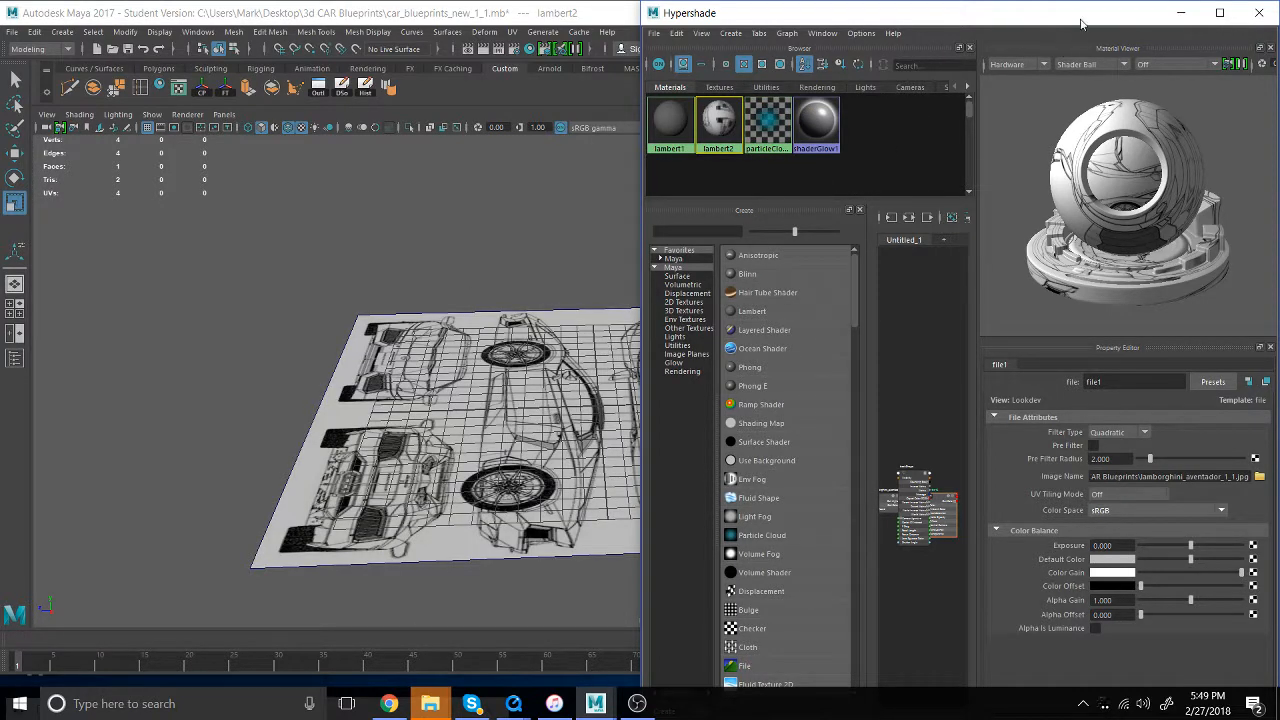
drag(1080, 22, 608, 557)
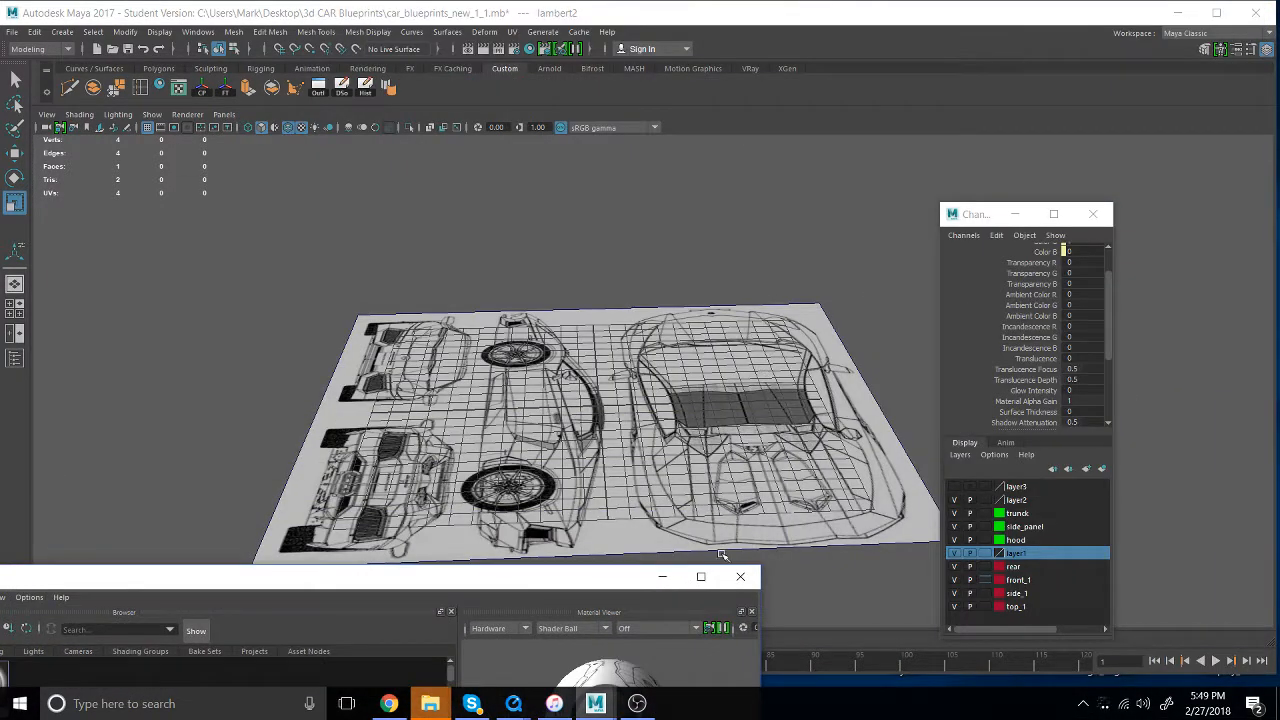
click(662, 576)
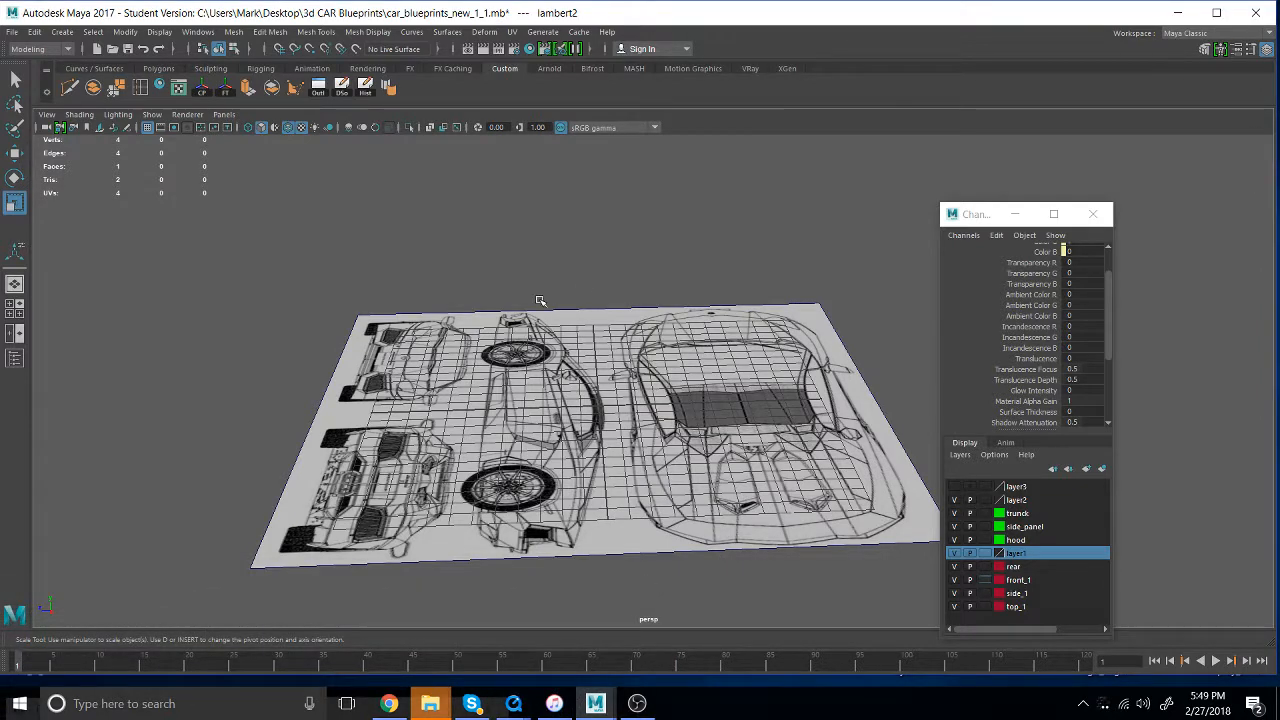
- In the top view, cut across the plane with Multi-Cut between the car's top and side drawings, bending the cut around the mirror
key(space)
drag(597, 290, 520, 296)
scroll(690, 410, down, 6)
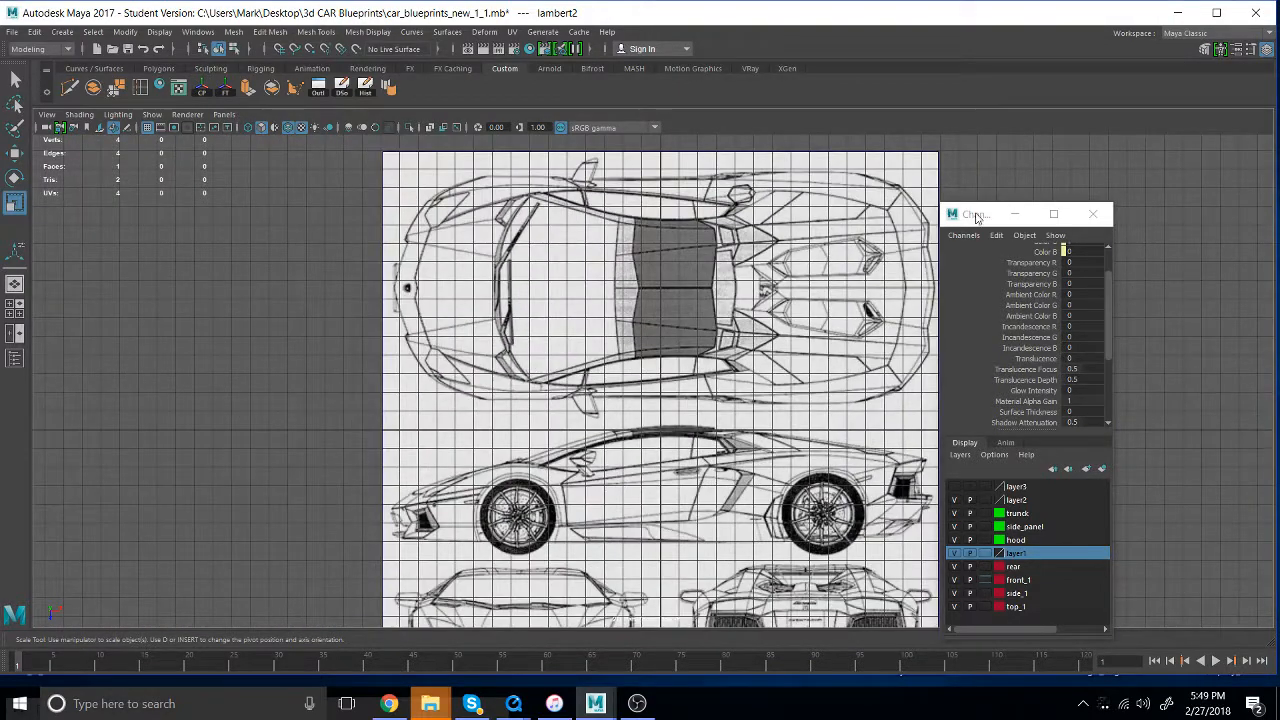
drag(978, 218, 1161, 284)
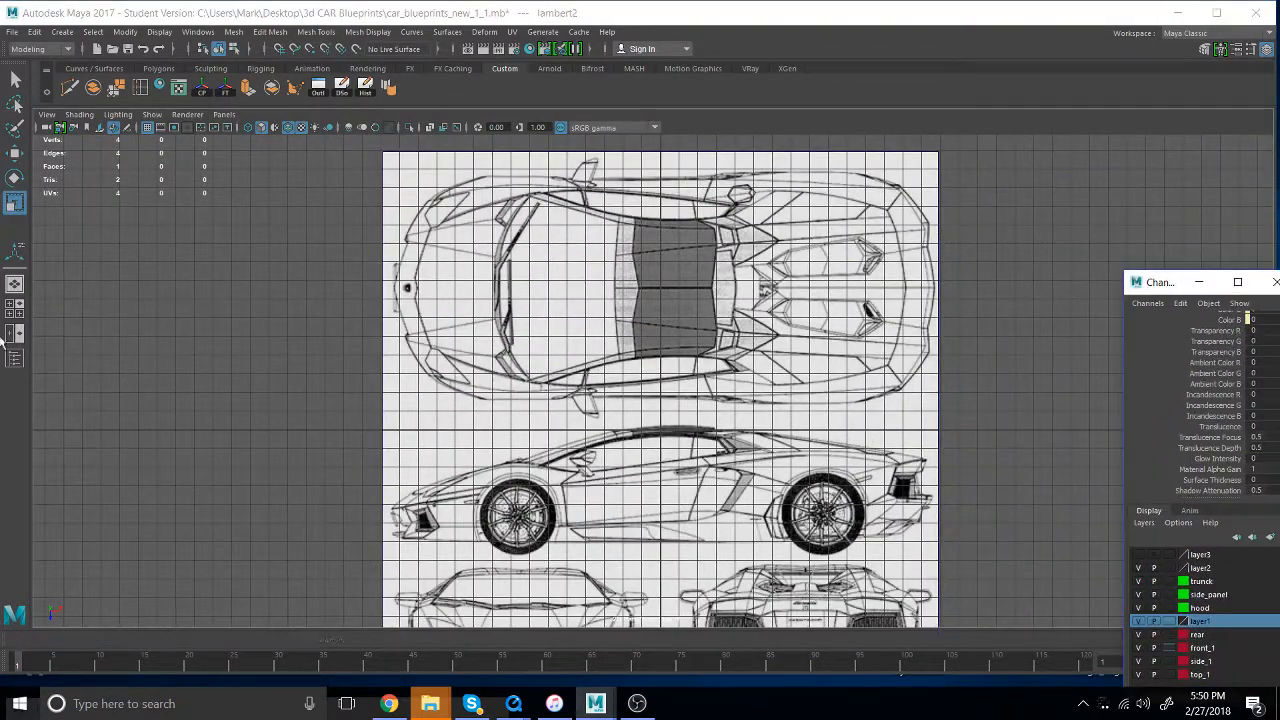
click(70, 87)
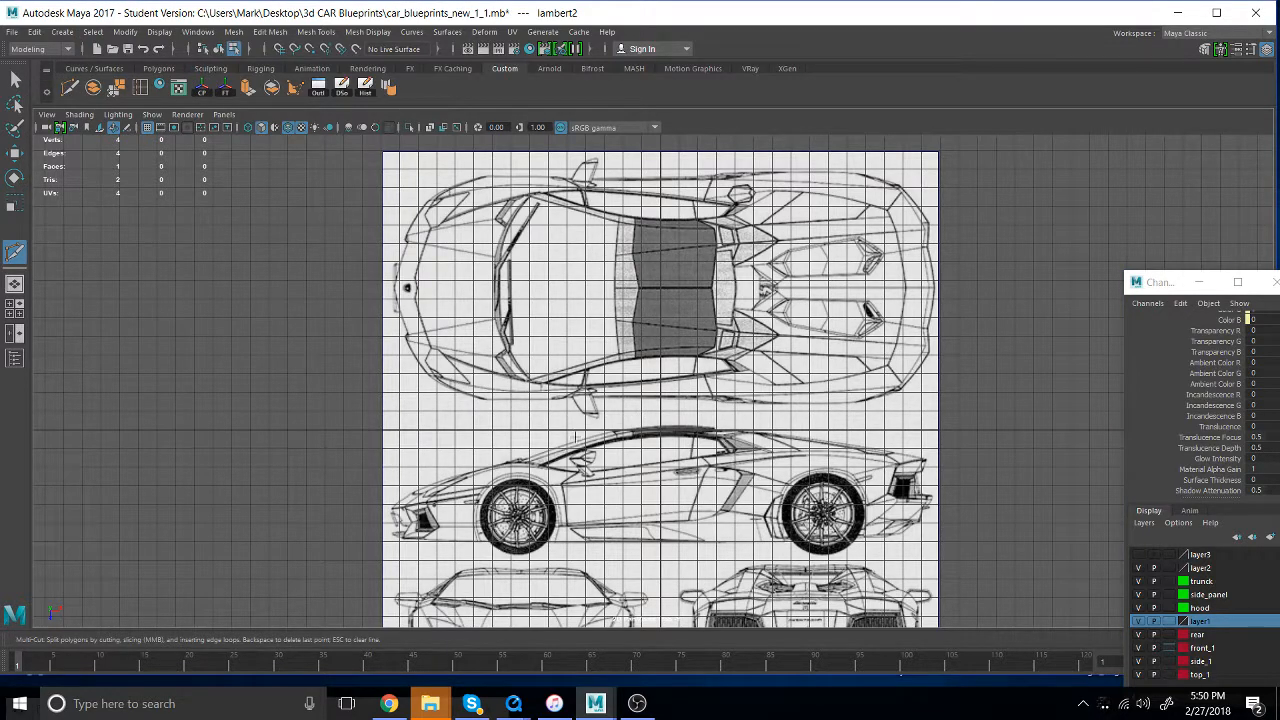
click(392, 403)
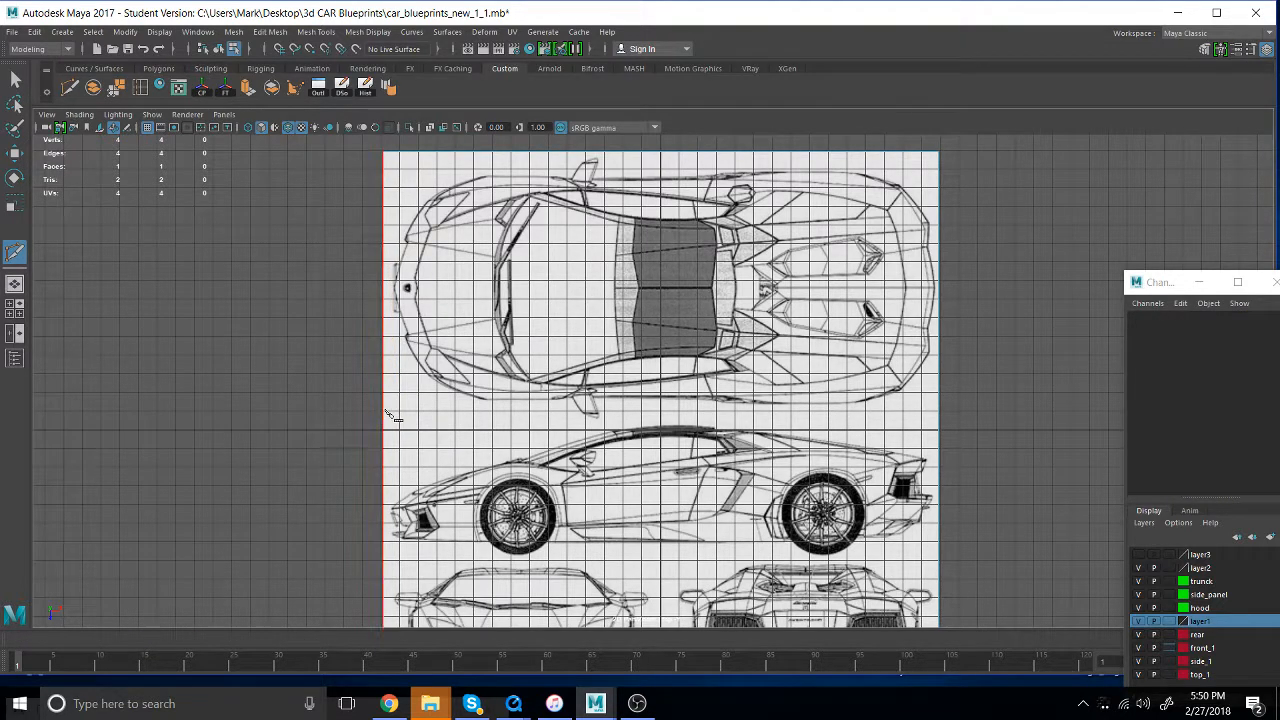
click(394, 409)
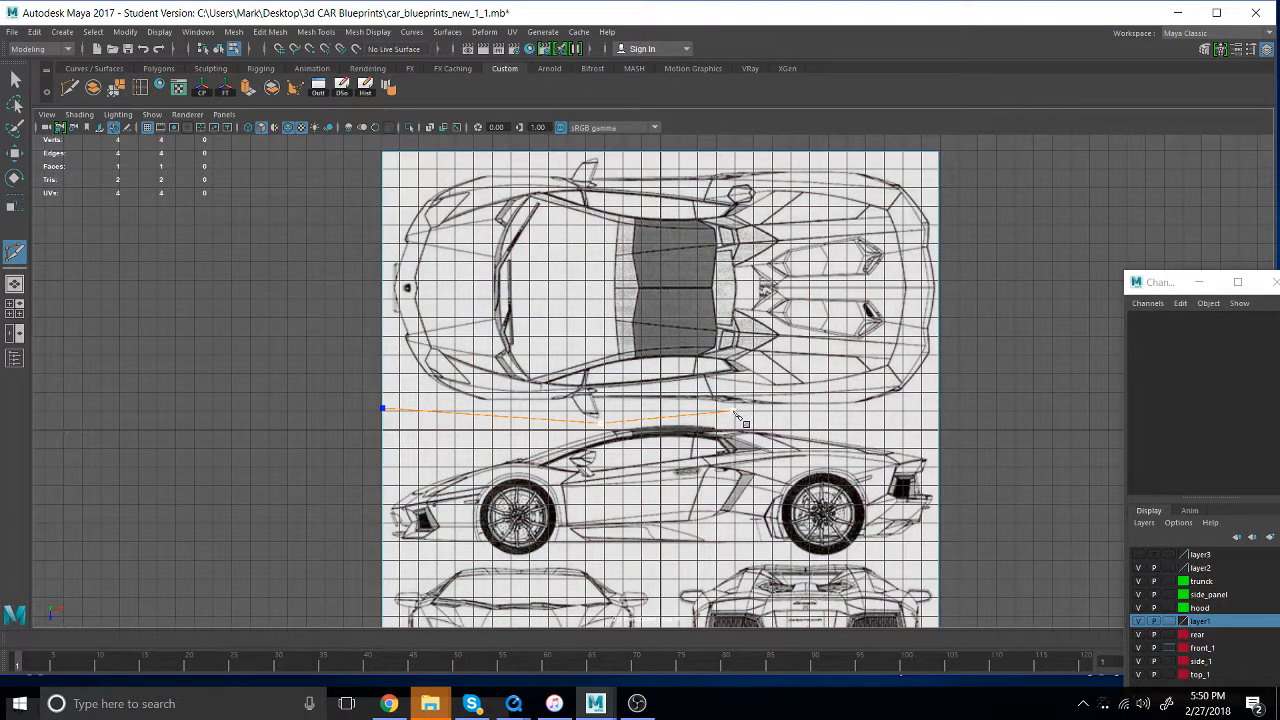
click(938, 413)
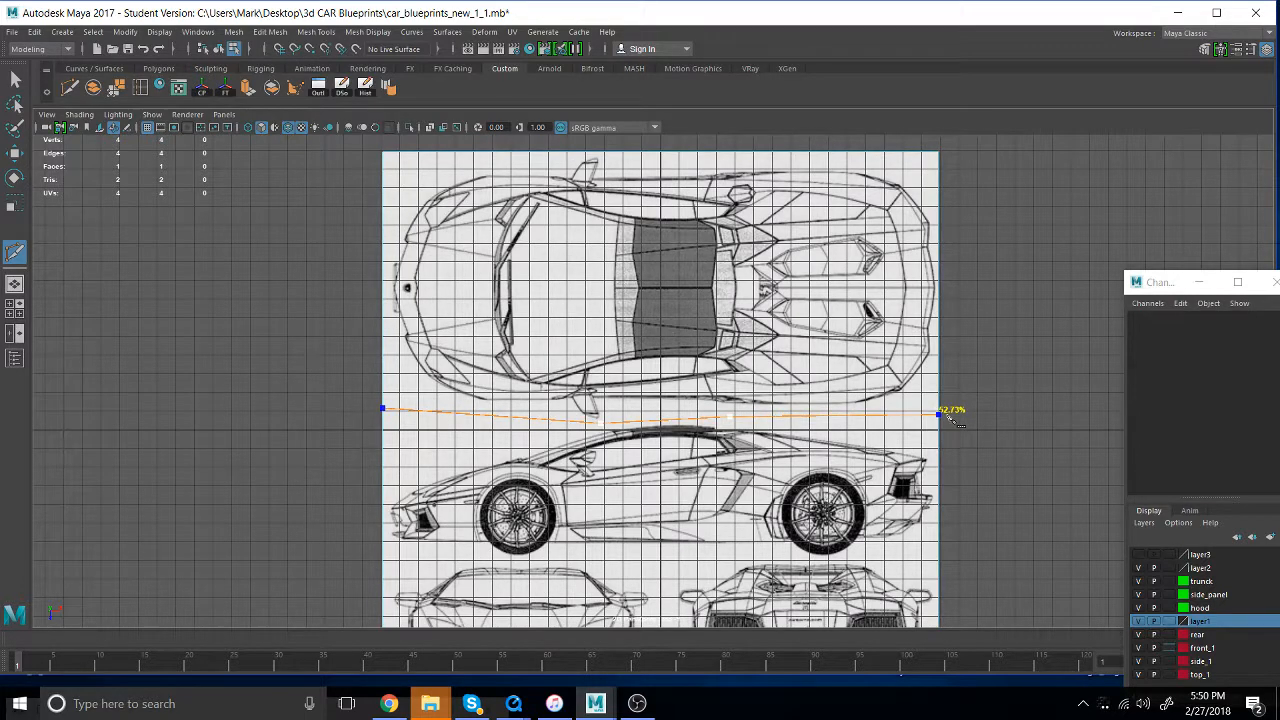
key(Return)
- Cut across the plane between the side drawing and the front and rear drawings below it
click(382, 552)
click(940, 557)
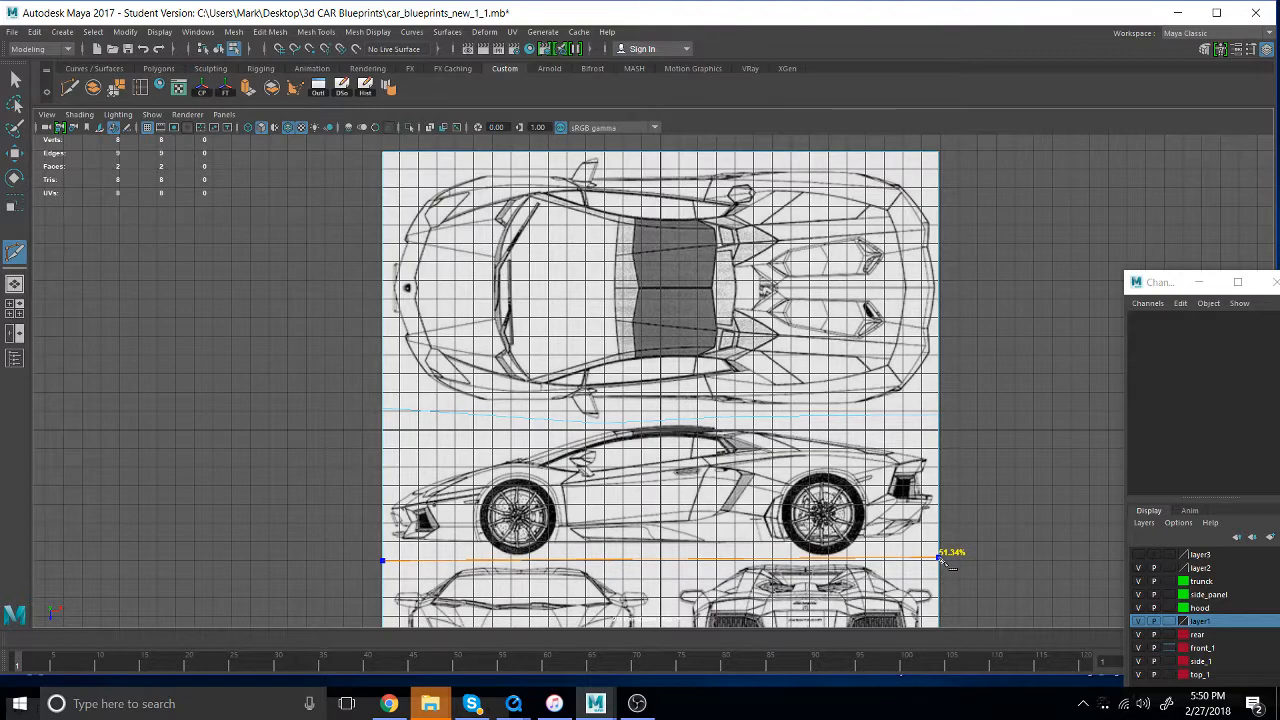
key(Return)
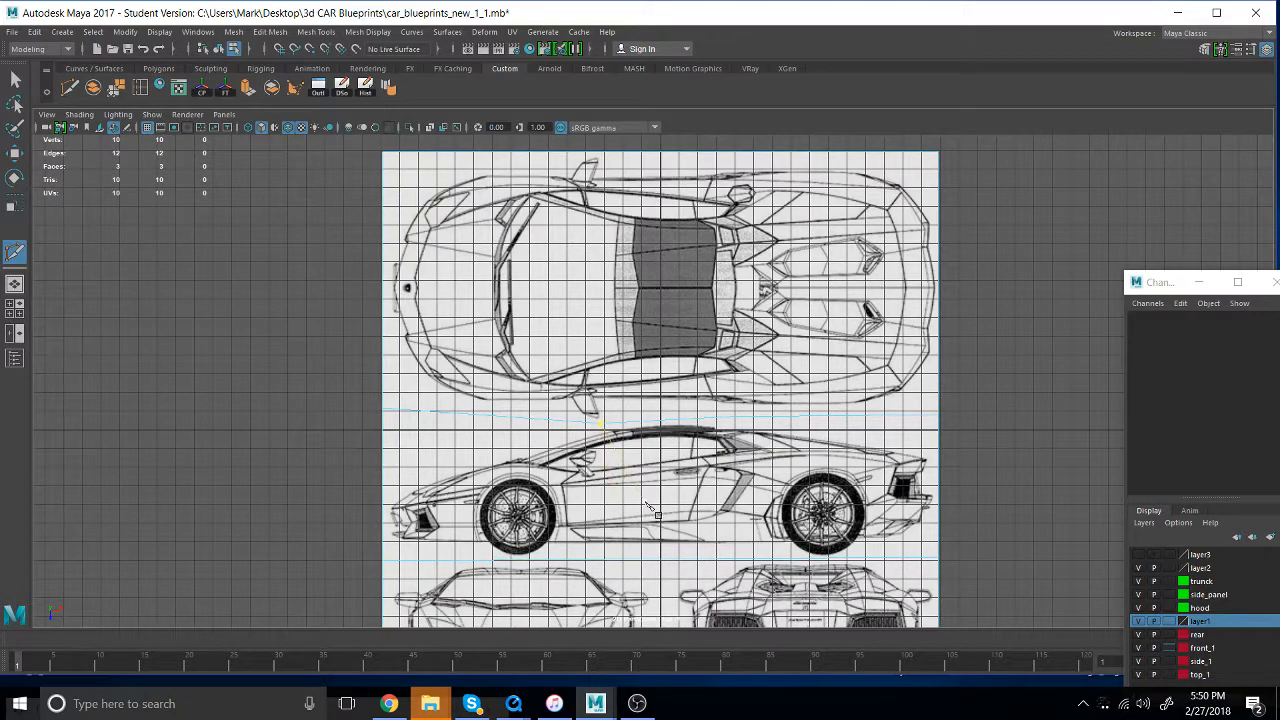
- Cut vertically between the front and rear drawings, from the lower horizontal cut to the plane's bottom edge
alt+middle_drag(643, 512, 645, 413)
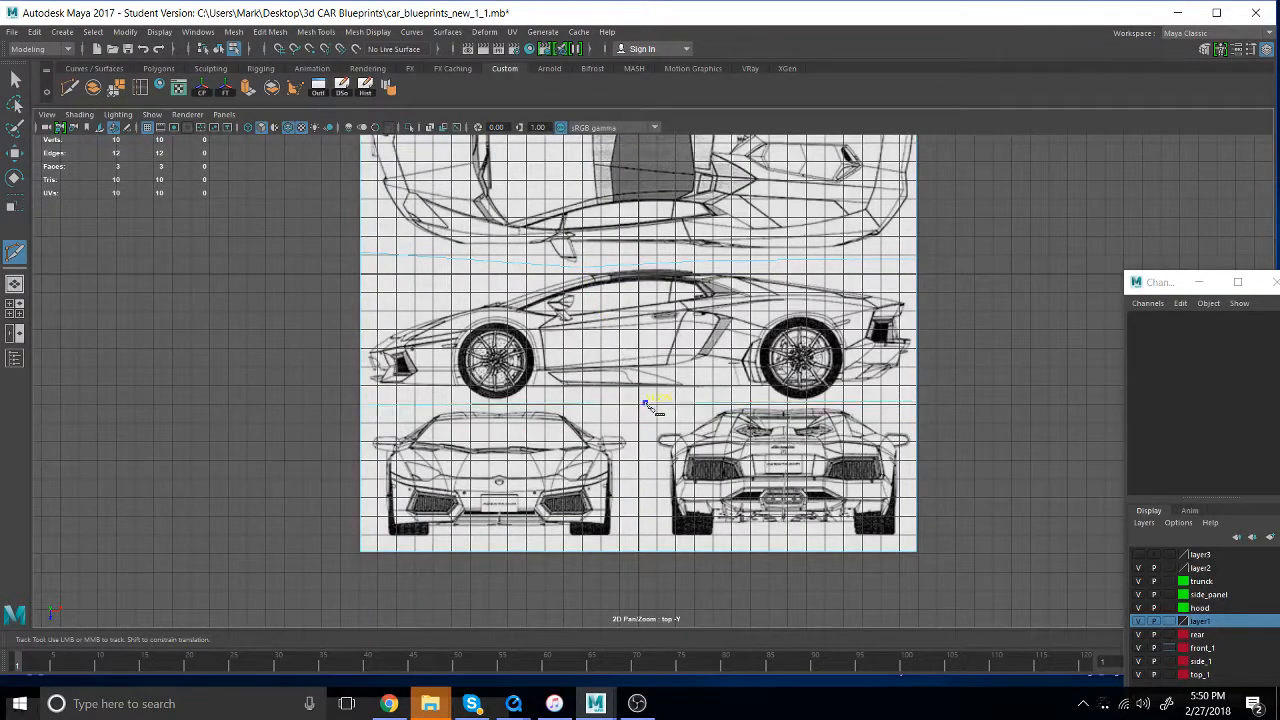
click(640, 402)
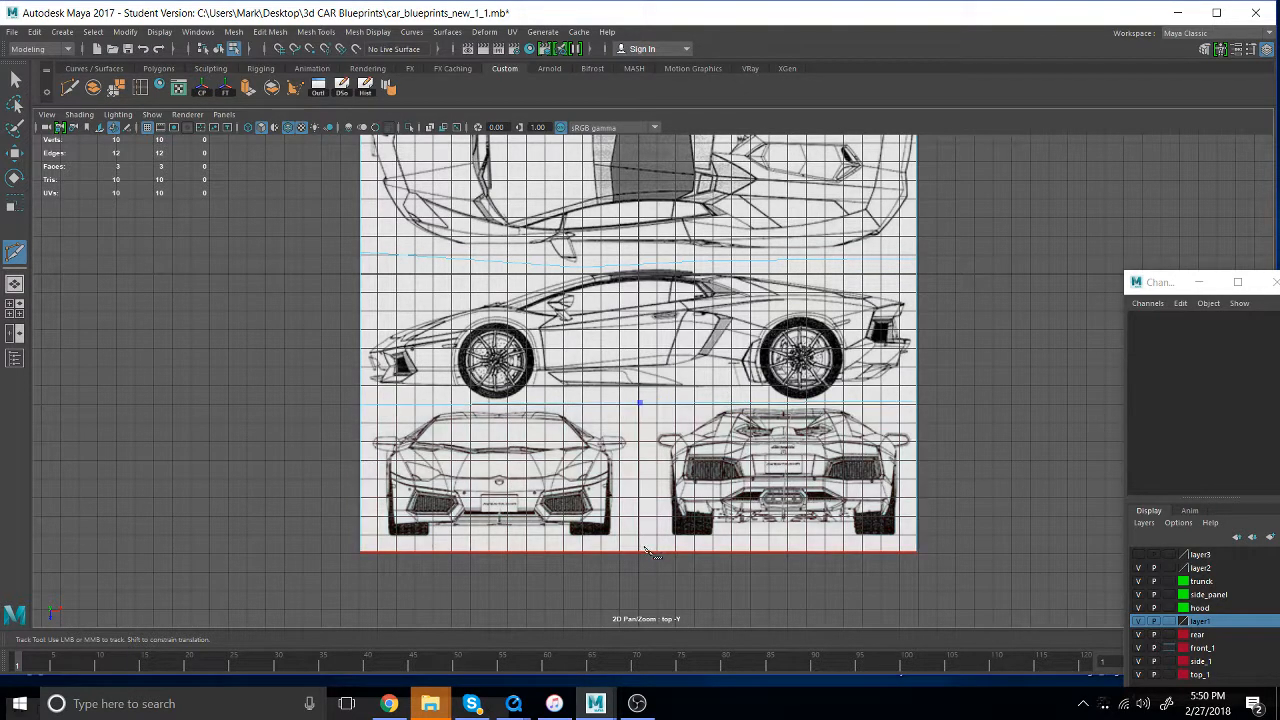
click(640, 552)
key(Return)
- Duplicate the whole blueprint plane and move the copy about 37 units in negative X
mouse_move(696, 299)
right_down()
mouse_move(728, 282)
mouse_move(709, 305)
right_up()
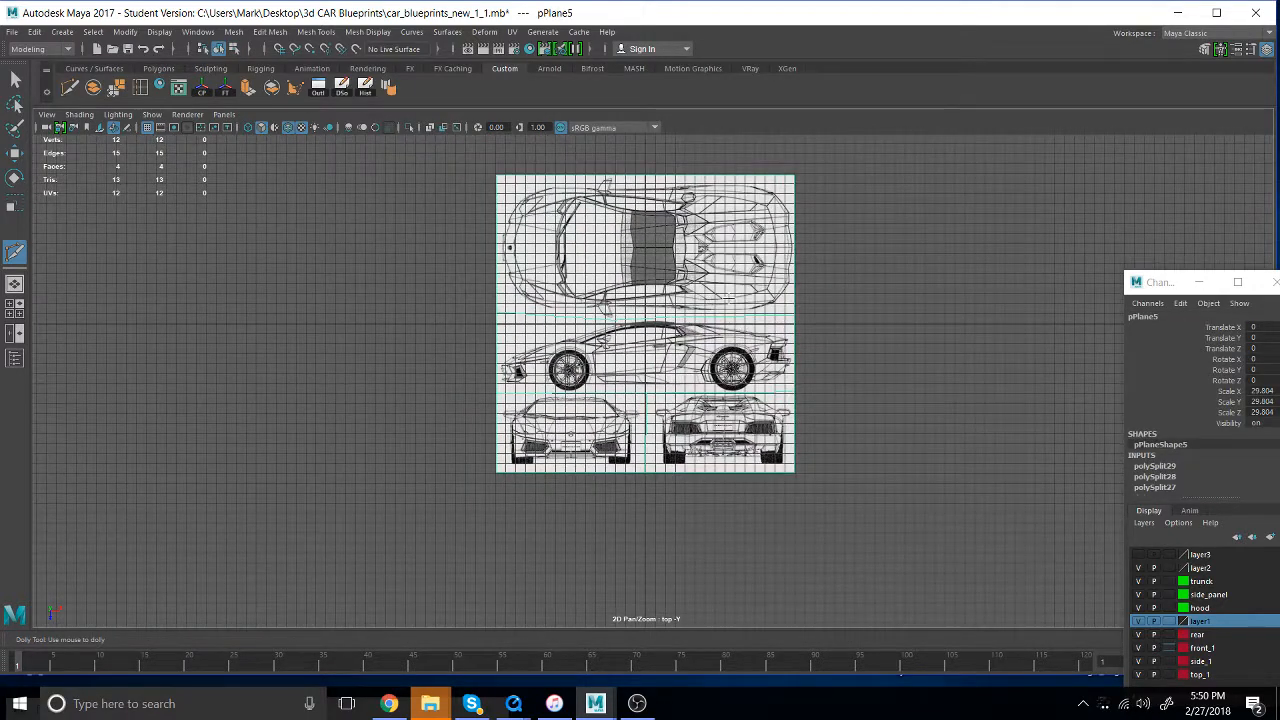
key(ctrl+d)
key(w)
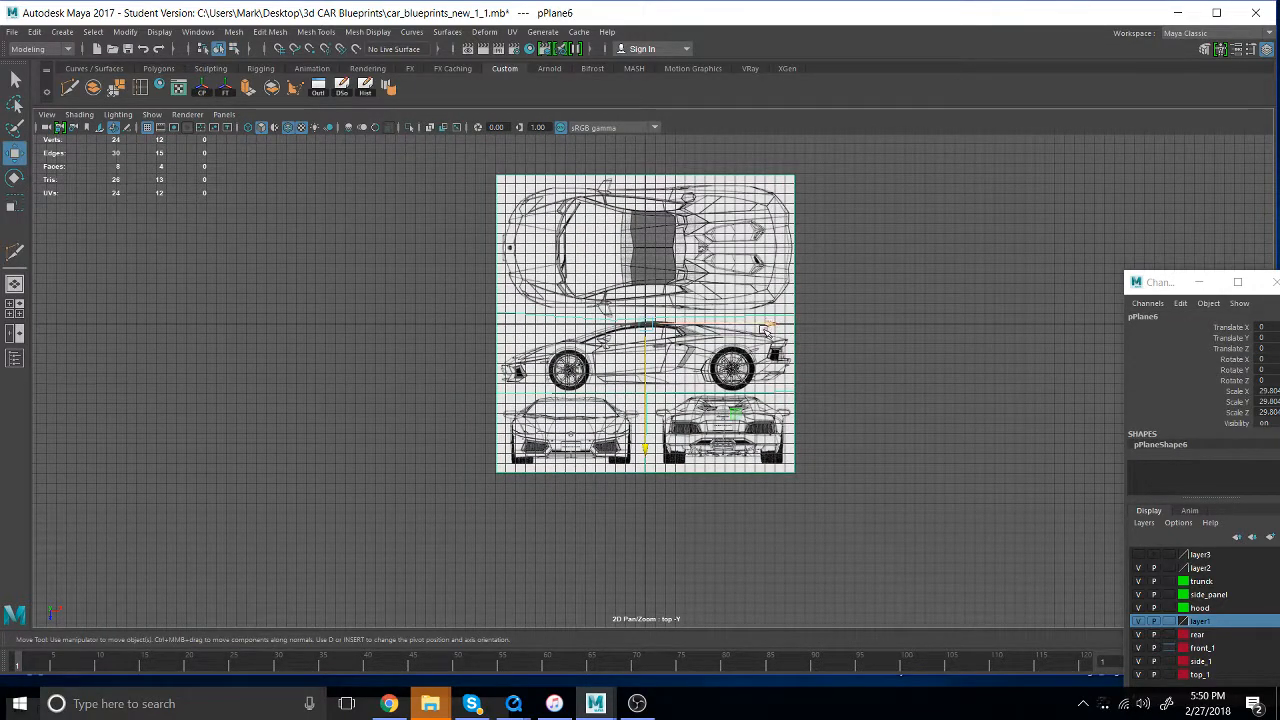
drag(770, 323, 400, 323)
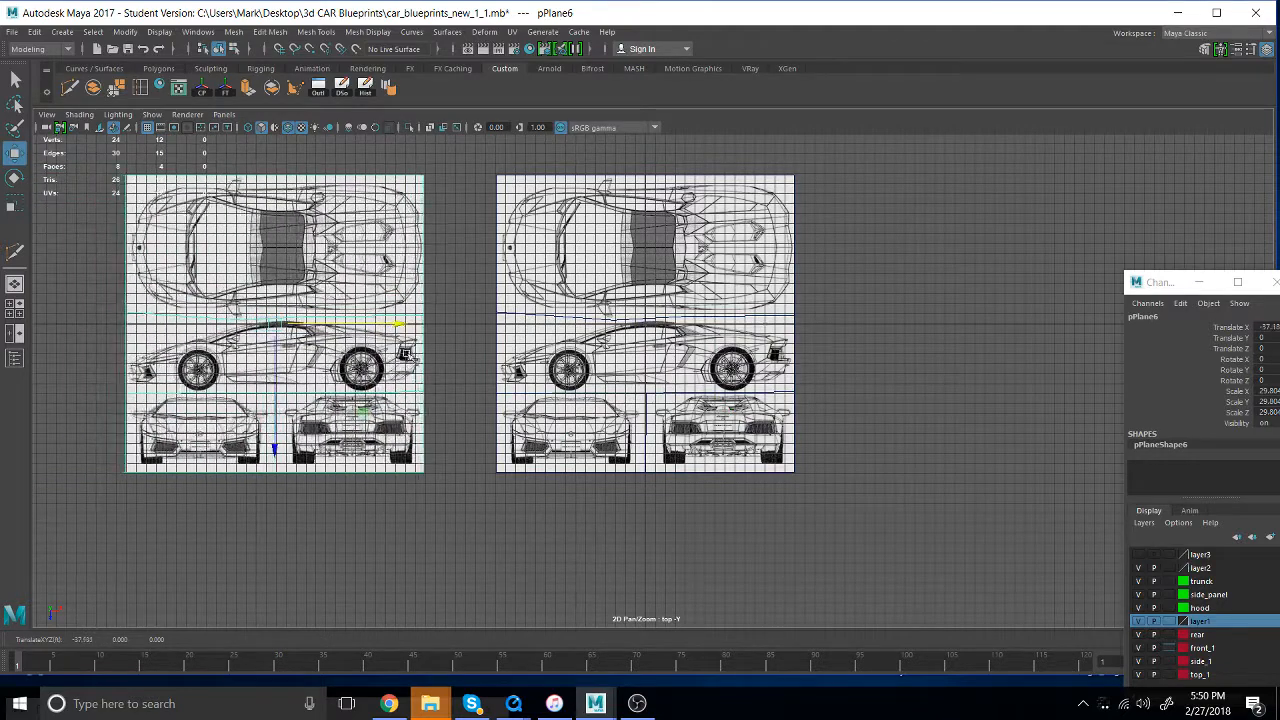
- Delete the side, front and rear drawing faces from the original plane, keeping only the car's top drawing
right_drag(793, 390, 789, 378)
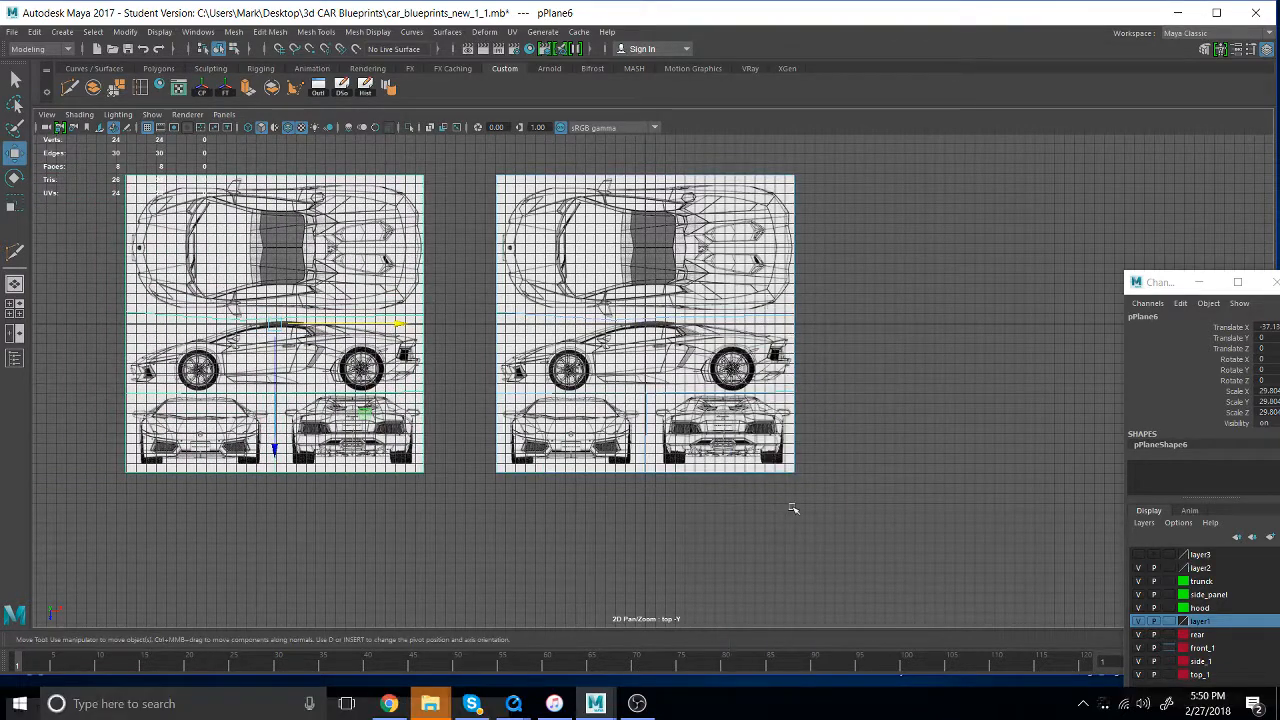
drag(793, 507, 516, 340)
key(Delete)
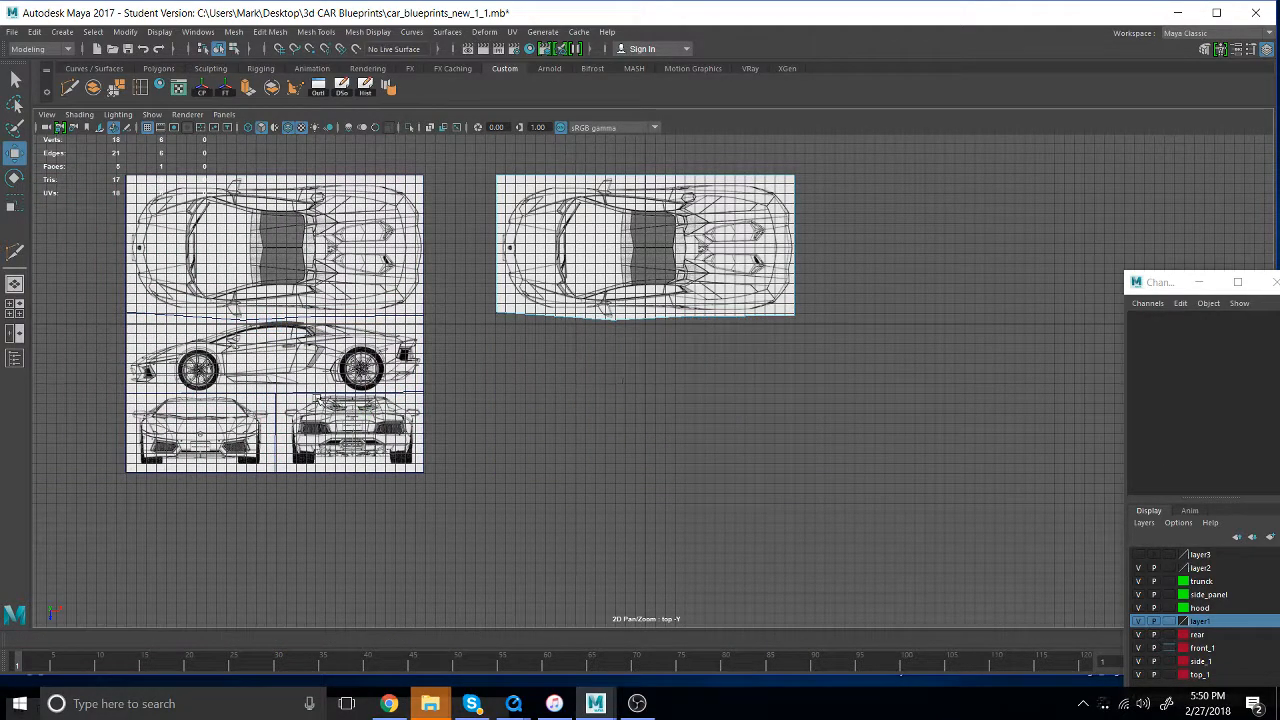
- Shift the full blueprint copy to about -36 in X, then duplicate it and move the duplicate to about 33.6 in X
click(365, 311)
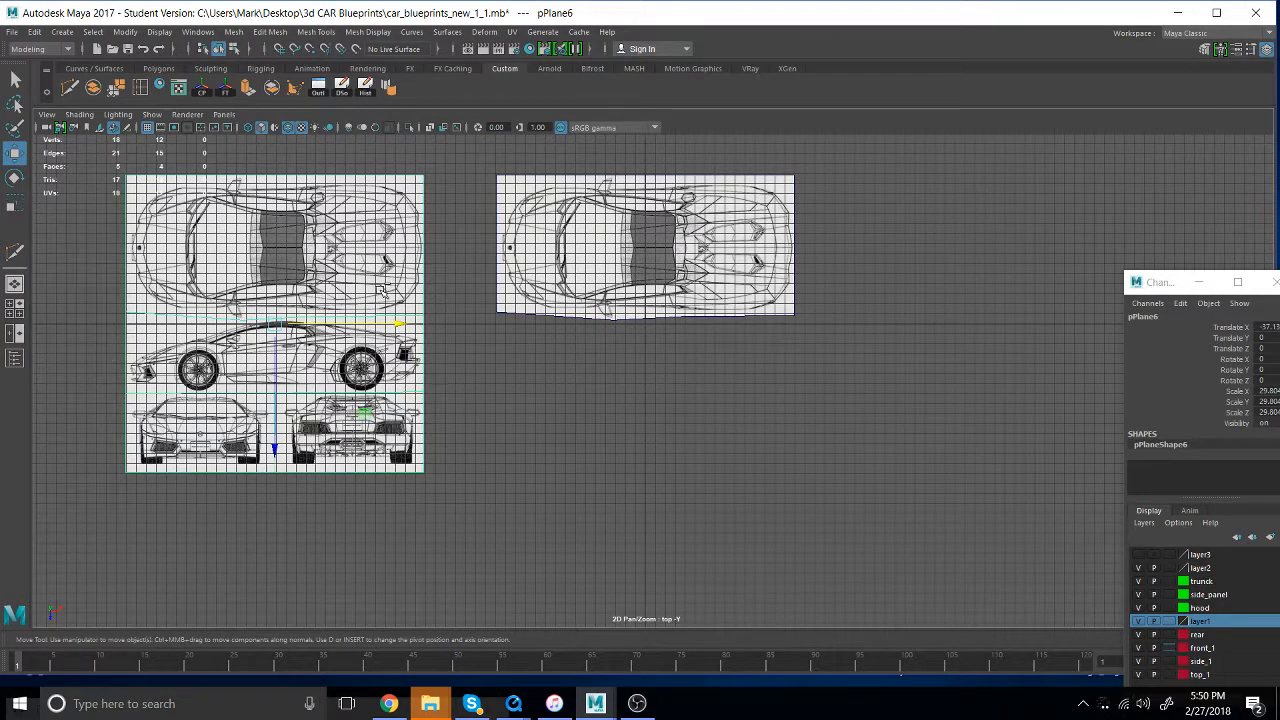
mouse_move(398, 322)
mouse_down()
mouse_move(938, 322)
mouse_move(388, 322)
mouse_move(410, 323)
mouse_up()
right_drag(405, 295, 440, 280)
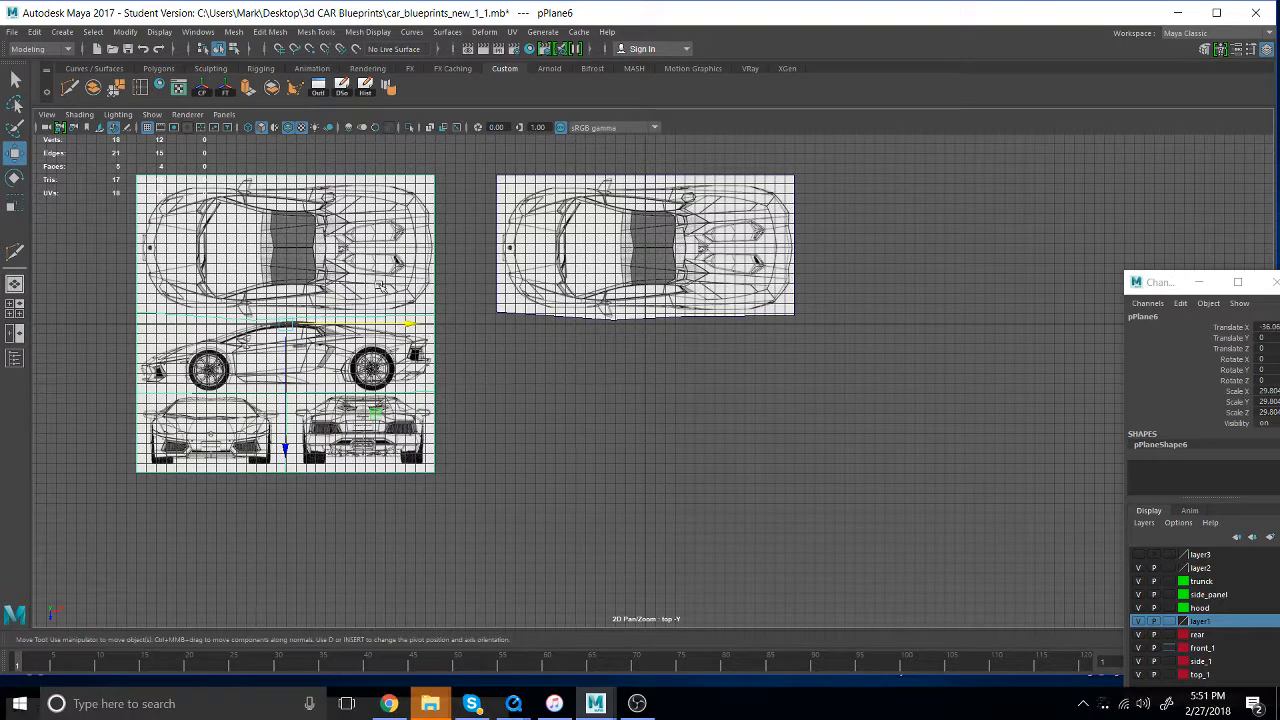
key(ctrl+d)
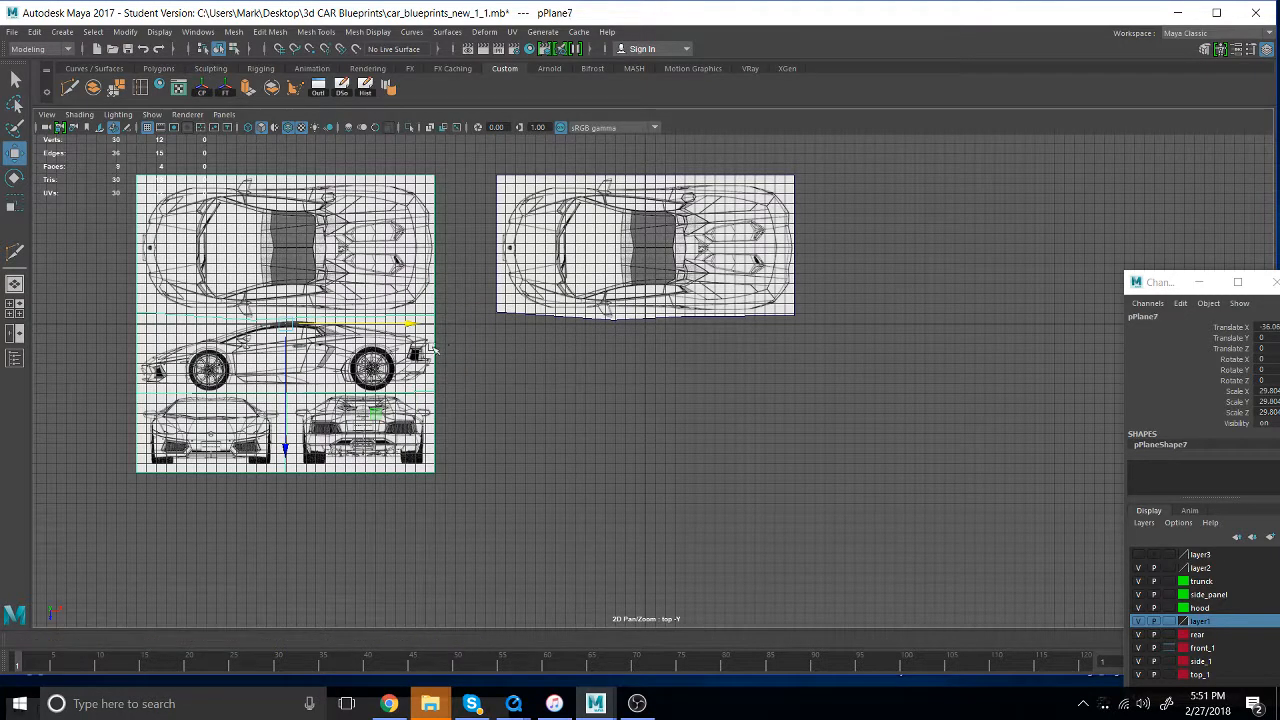
drag(408, 328, 1102, 325)
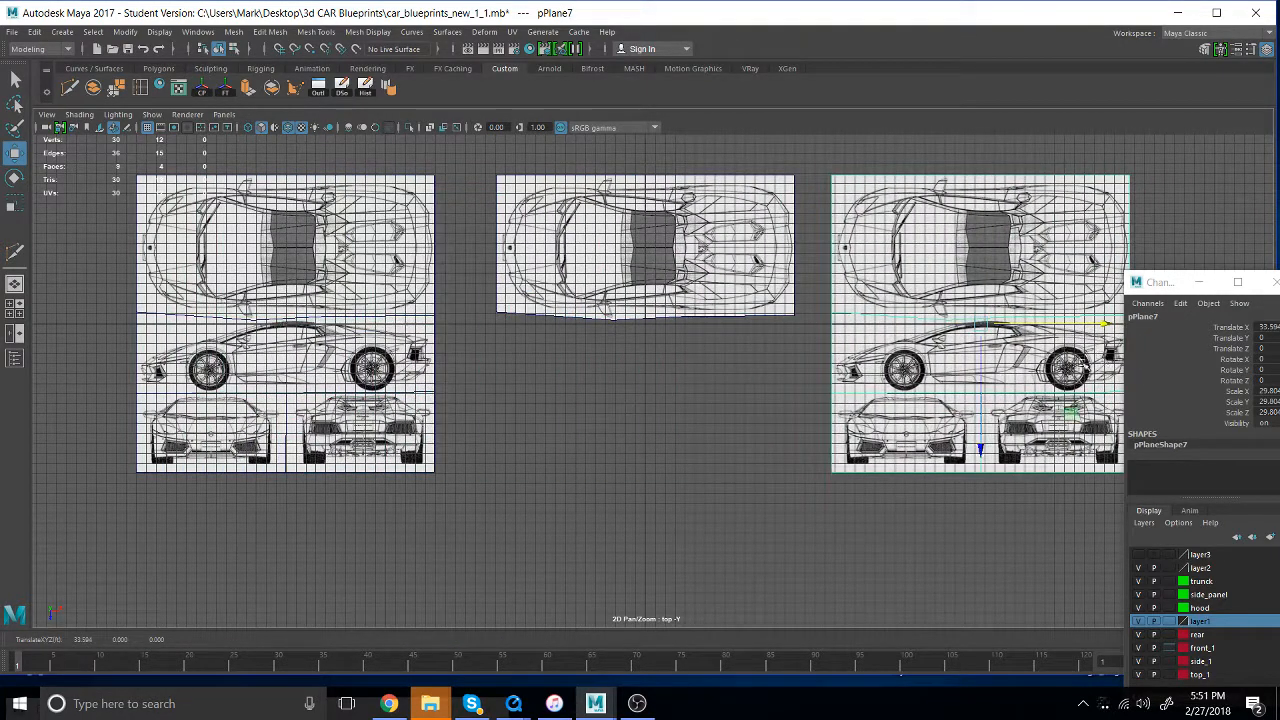
- Delete the top, front and rear drawing faces from the new duplicate, keeping only the car's side drawing
right_drag(1022, 254, 1022, 287)
drag(1183, 222, 797, 238)
key(Delete)
drag(1078, 481, 904, 456)
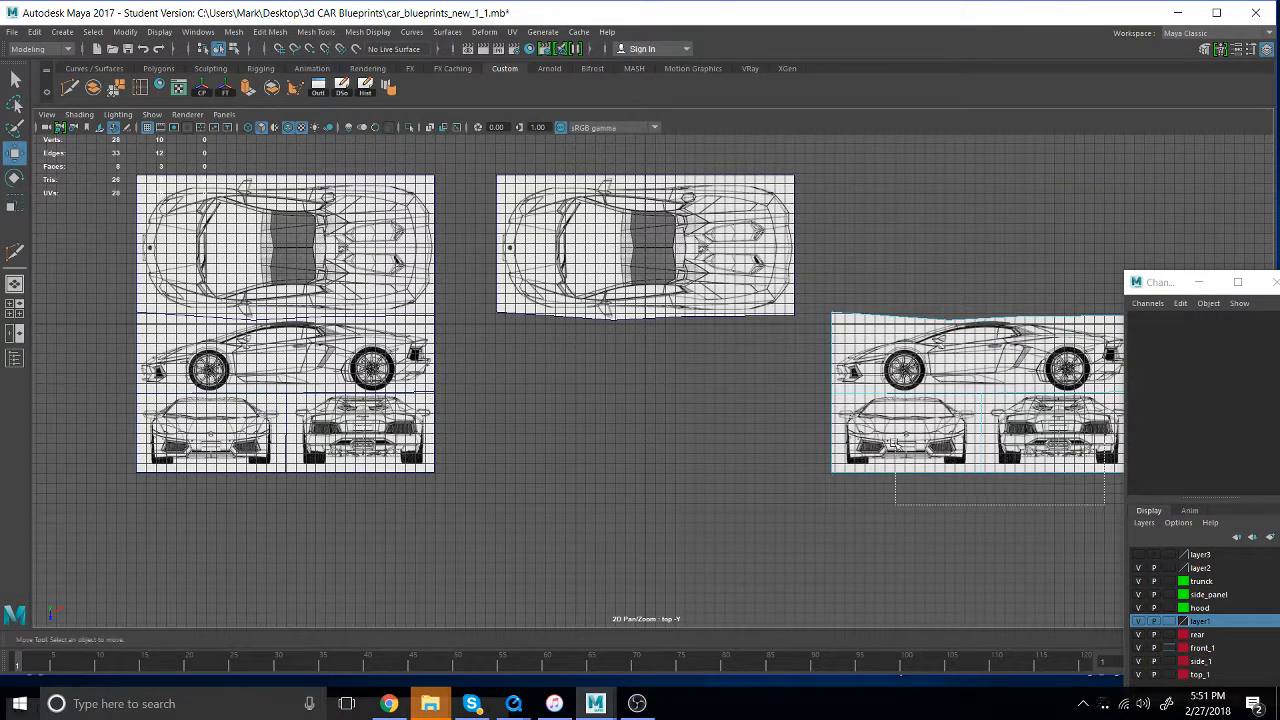
key(Delete)
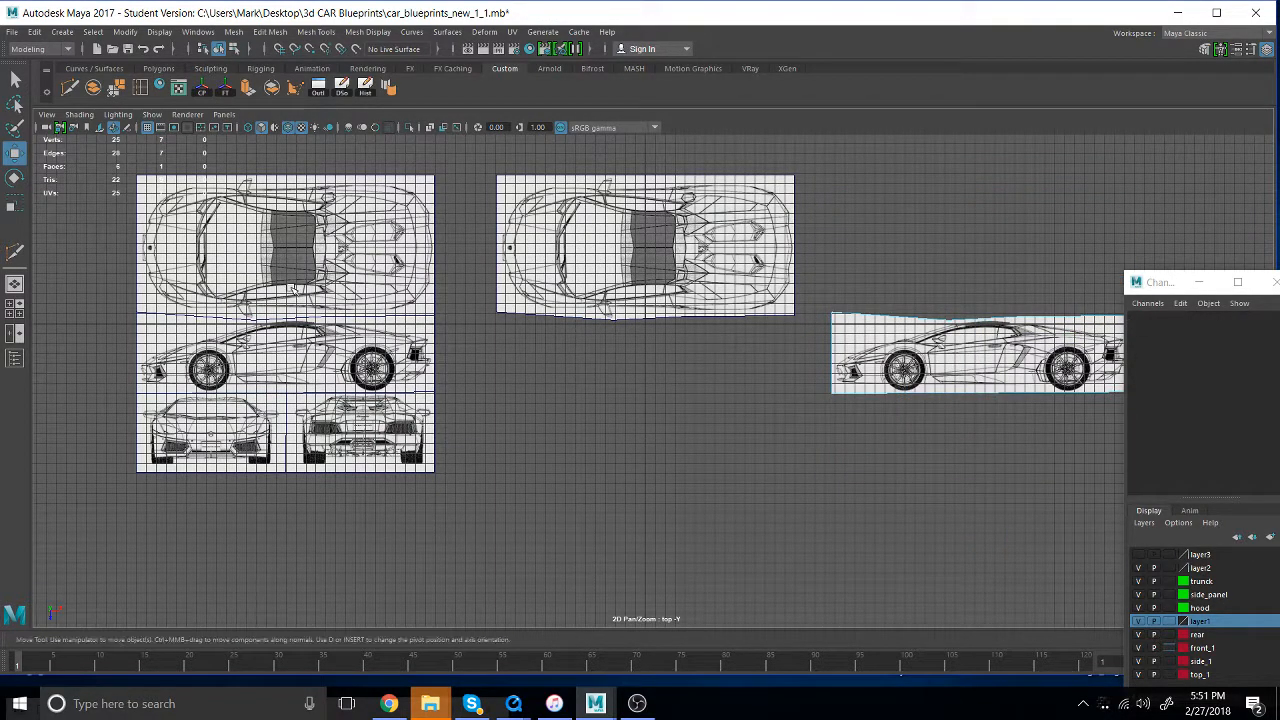
- Duplicate the full blueprint plane and move the duplicate to about 75.6 in X, clear of the side-view plane
click(292, 296)
key(ctrl+d)
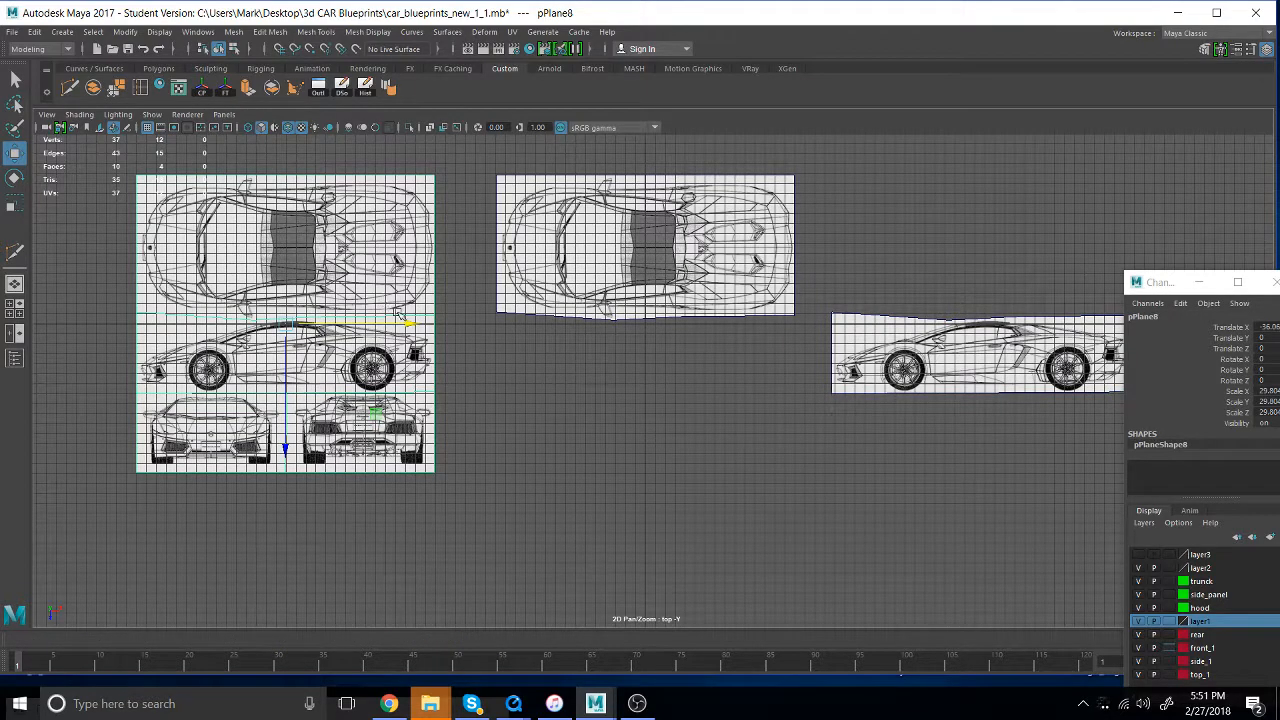
drag(405, 323, 1234, 323)
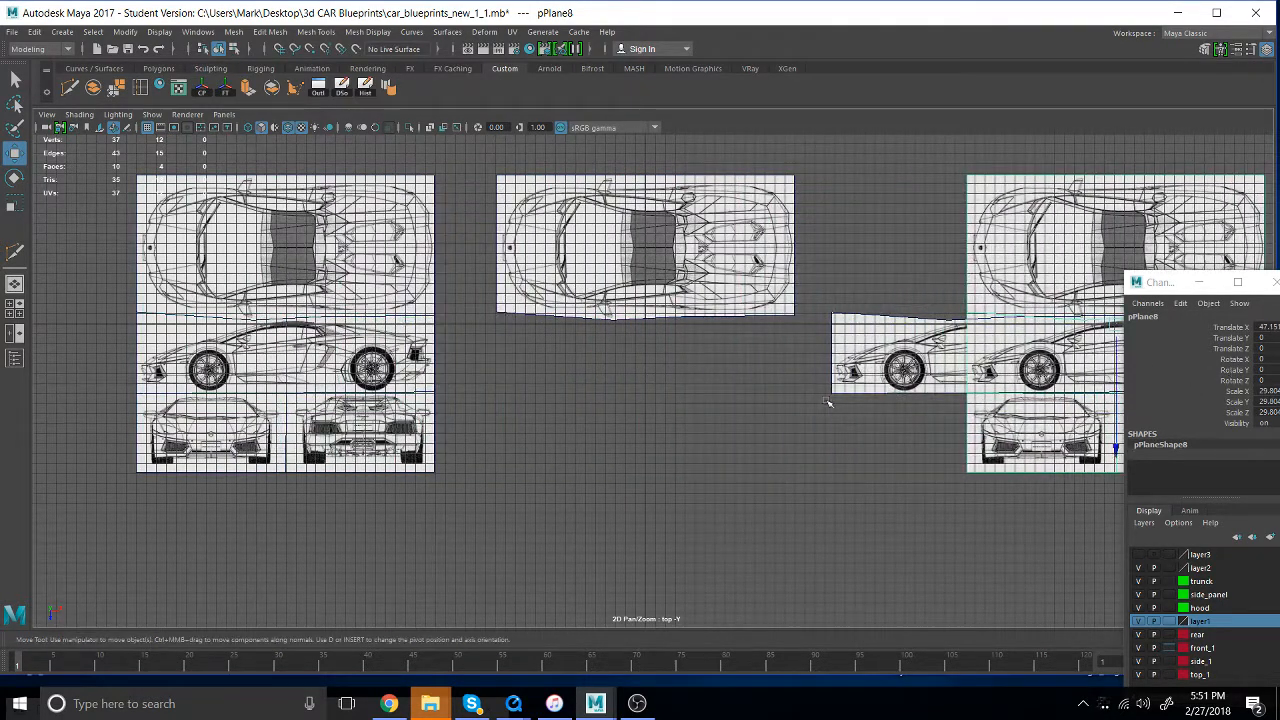
alt+middle_drag(636, 410, 4, 408)
drag(607, 325, 891, 325)
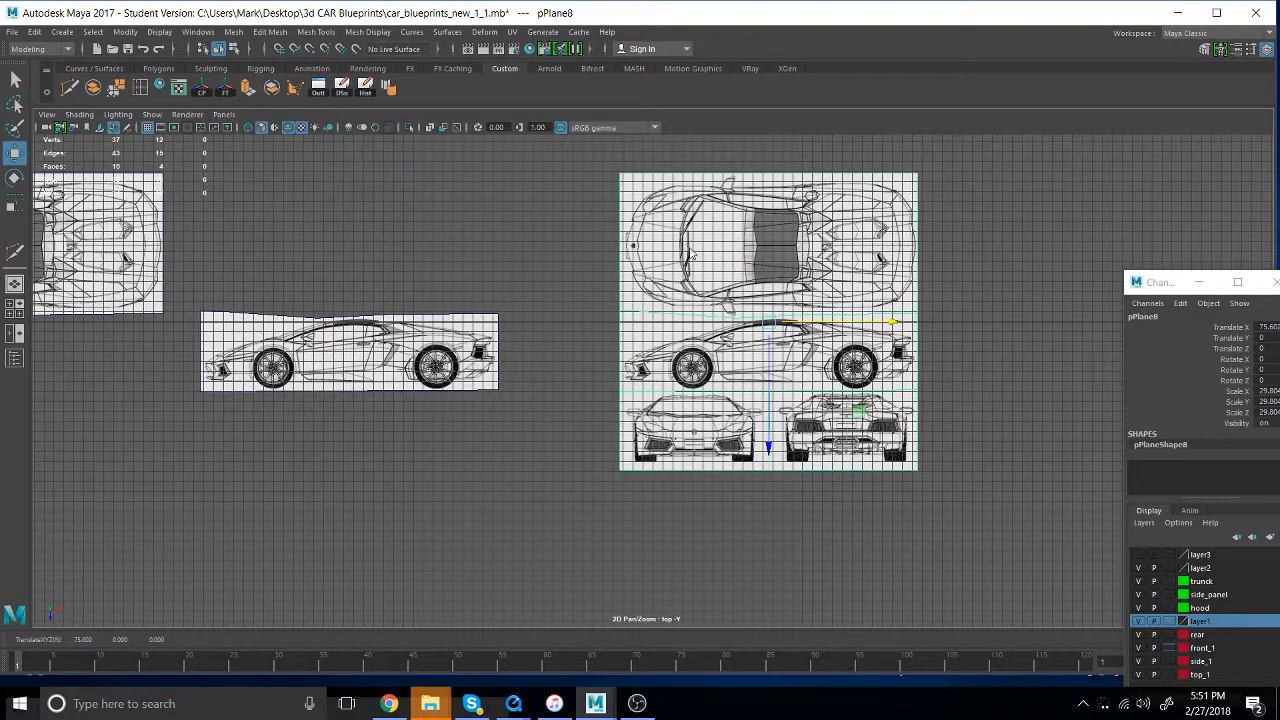
- Delete the top, side and rear drawing faces from the new duplicate, keeping only the car's front drawing
right_drag(689, 249, 689, 290)
drag(541, 187, 997, 356)
key(Delete)
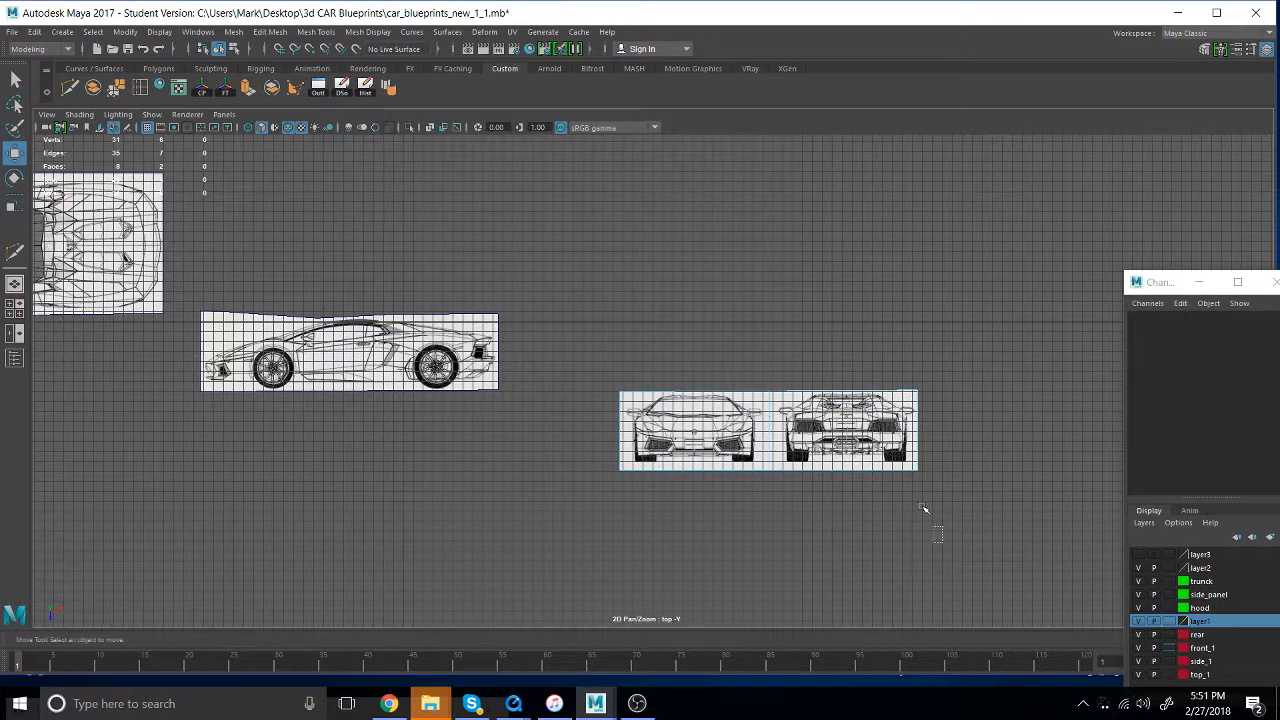
drag(929, 517, 870, 410)
key(Delete)
scroll(160, 360, down, 5)
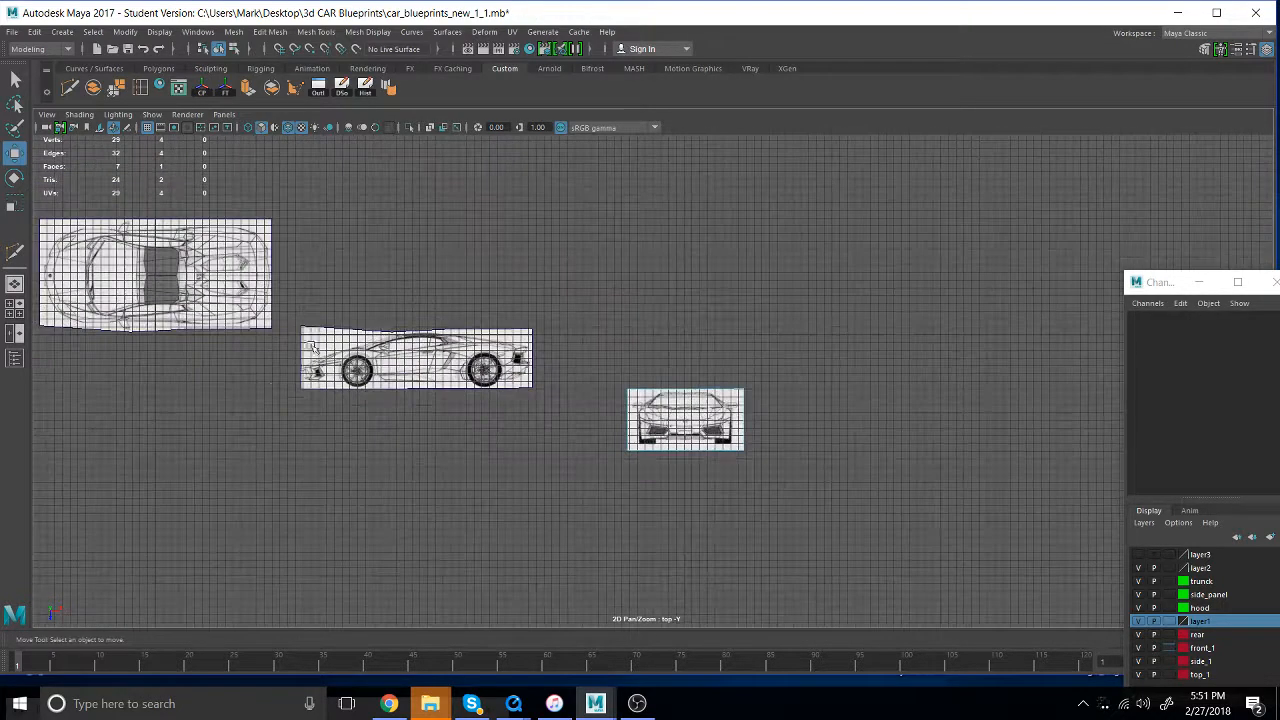
- Move the remaining full blueprint plane to about 102 in X and delete every face except the car's rear drawing
click(125, 335)
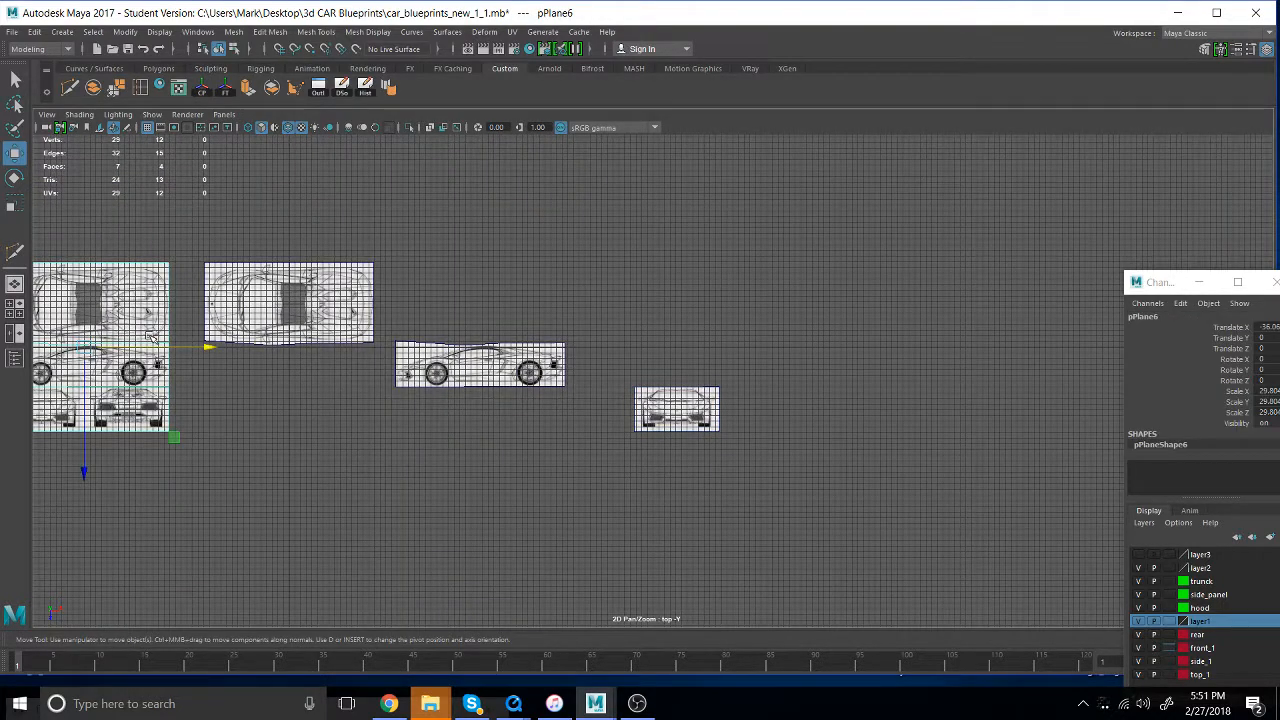
drag(205, 347, 990, 347)
right_click(882, 316)
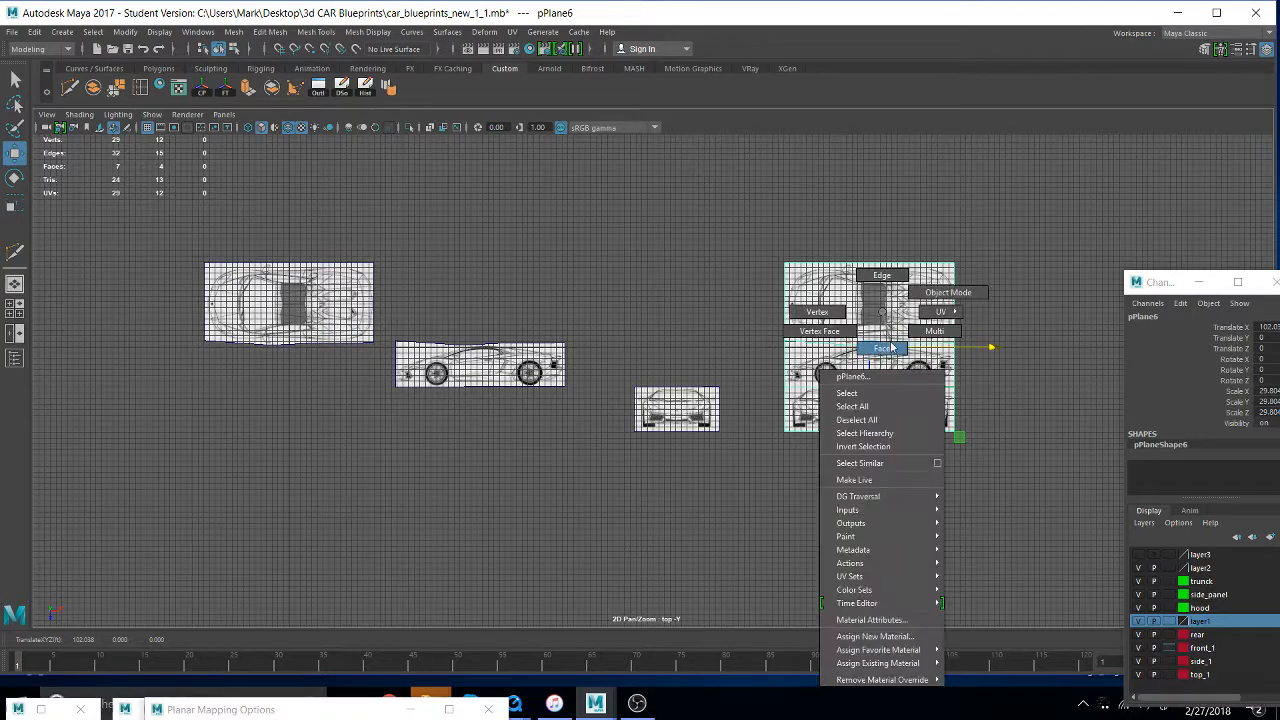
click(735, 298)
drag(831, 477, 789, 227)
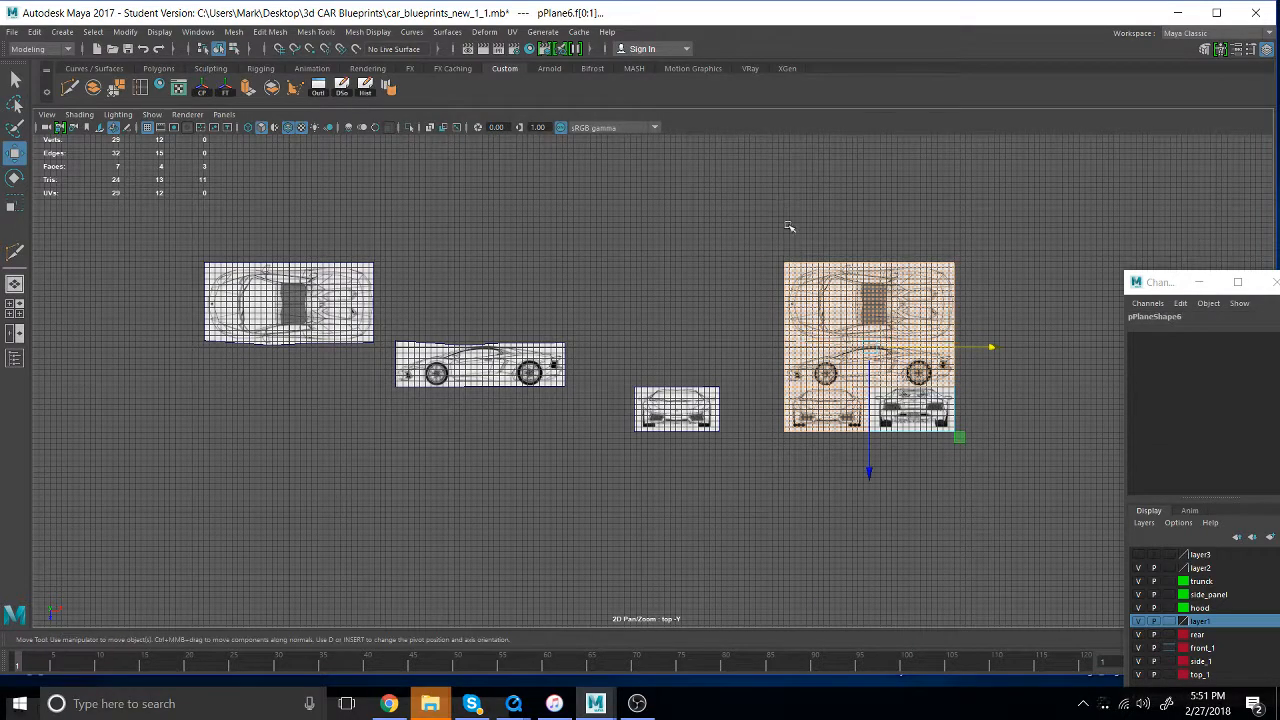
key(Delete)
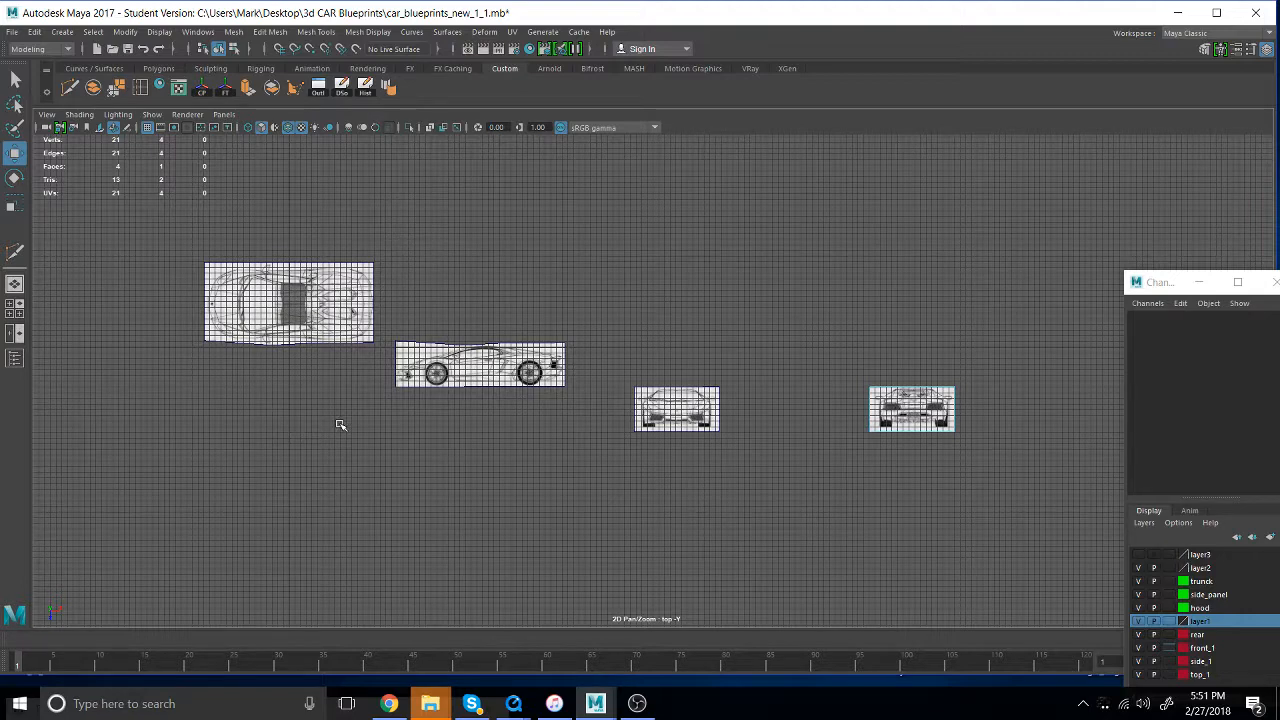
- Move the top-view plane to about 7.5 in Z and shift its pivot to the front end of the car
click(302, 307)
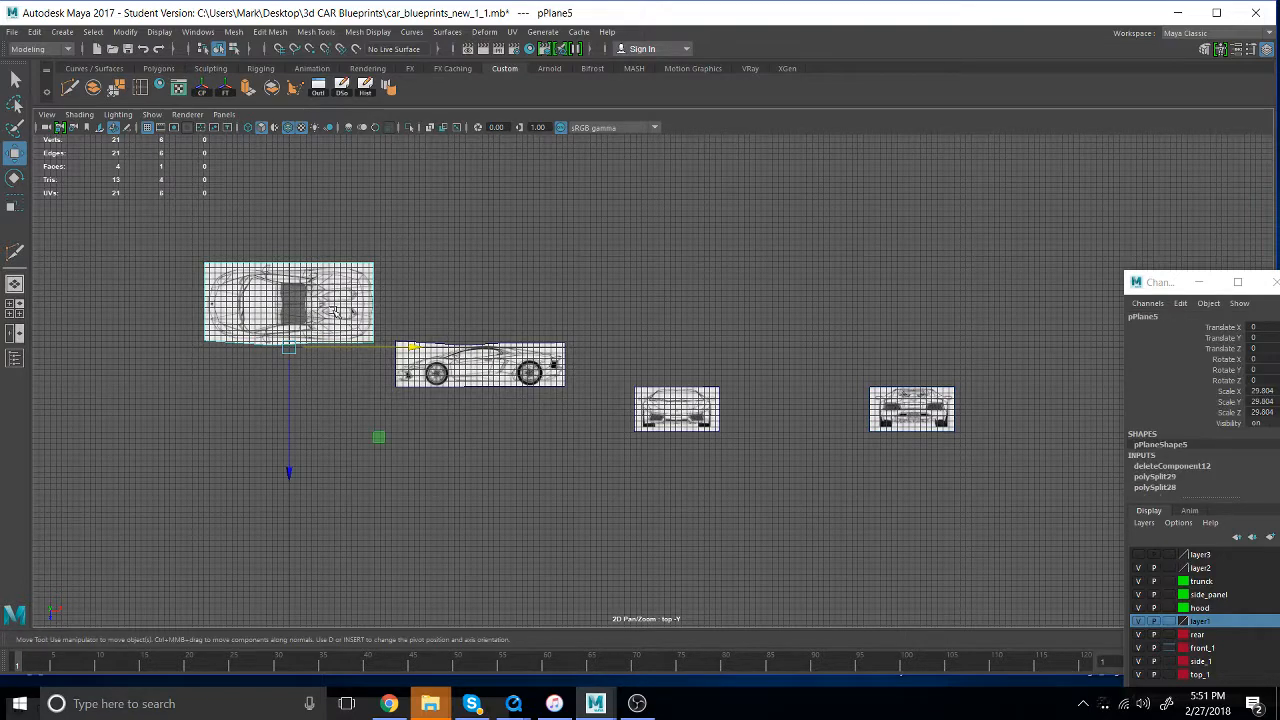
drag(287, 477, 278, 521)
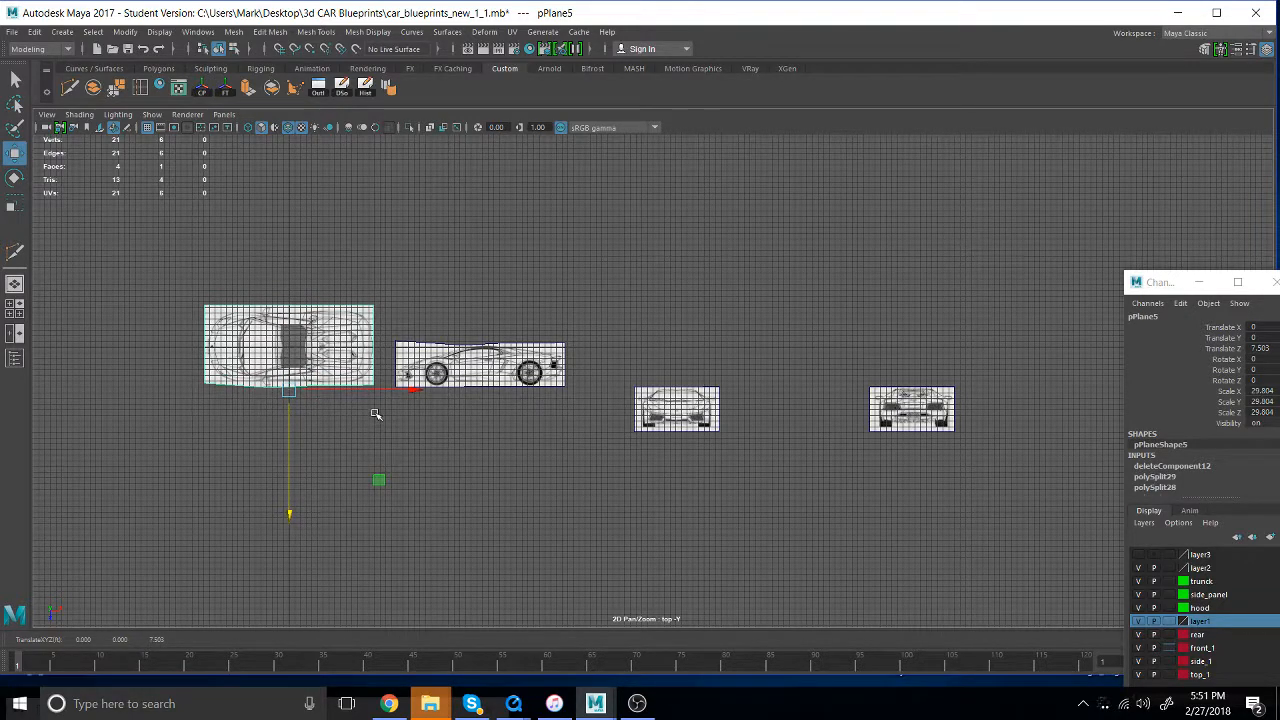
key(d)
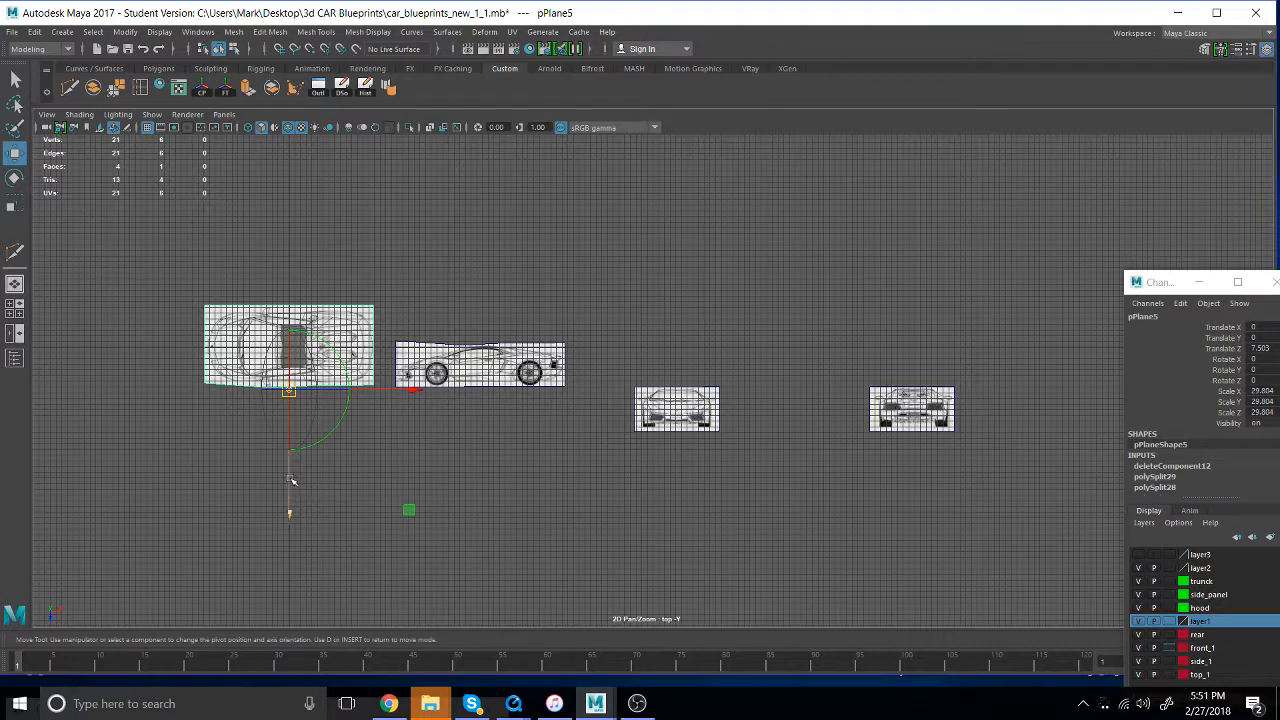
drag(292, 481, 297, 439)
drag(377, 347, 299, 346)
alt+right_drag(62, 450, 300, 438)
alt+middle_drag(527, 411, 980, 411)
alt+right_drag(980, 411, 1105, 320)
alt+middle_drag(800, 280, 420, 450)
alt+right_drag(420, 450, 482, 443)
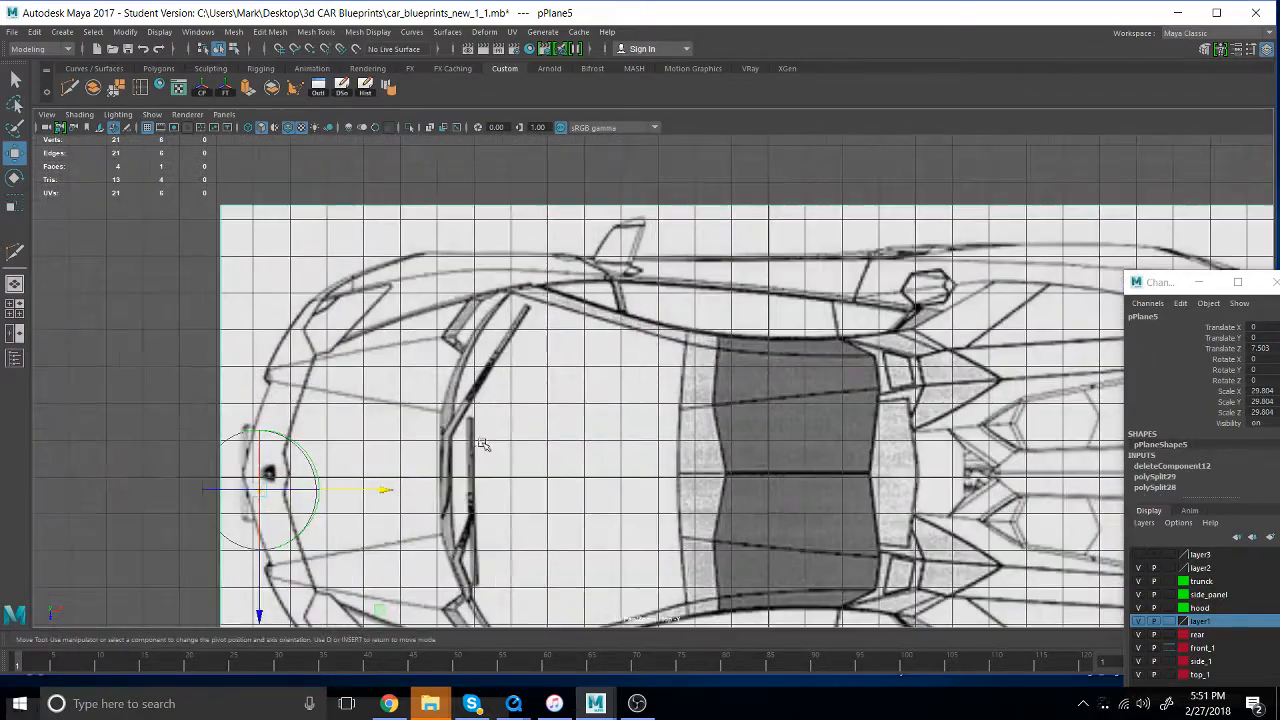
- Fine-tune the top-view plane's pivot so it sits on the car's centreline at the tip of the front bumper
scroll(482, 443, up, 4)
alt+middle_drag(359, 486, 928, 300)
scroll(900, 315, up, 3)
alt+middle_drag(747, 360, 613, 378)
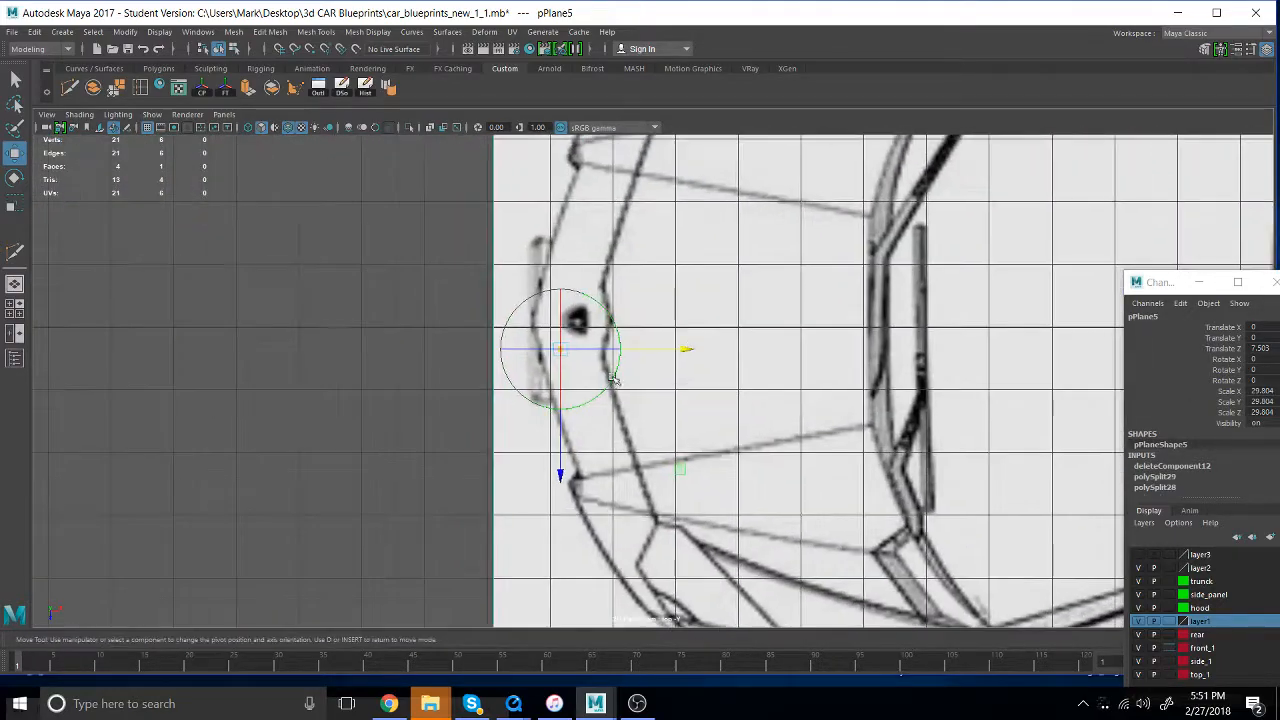
drag(563, 445, 565, 415)
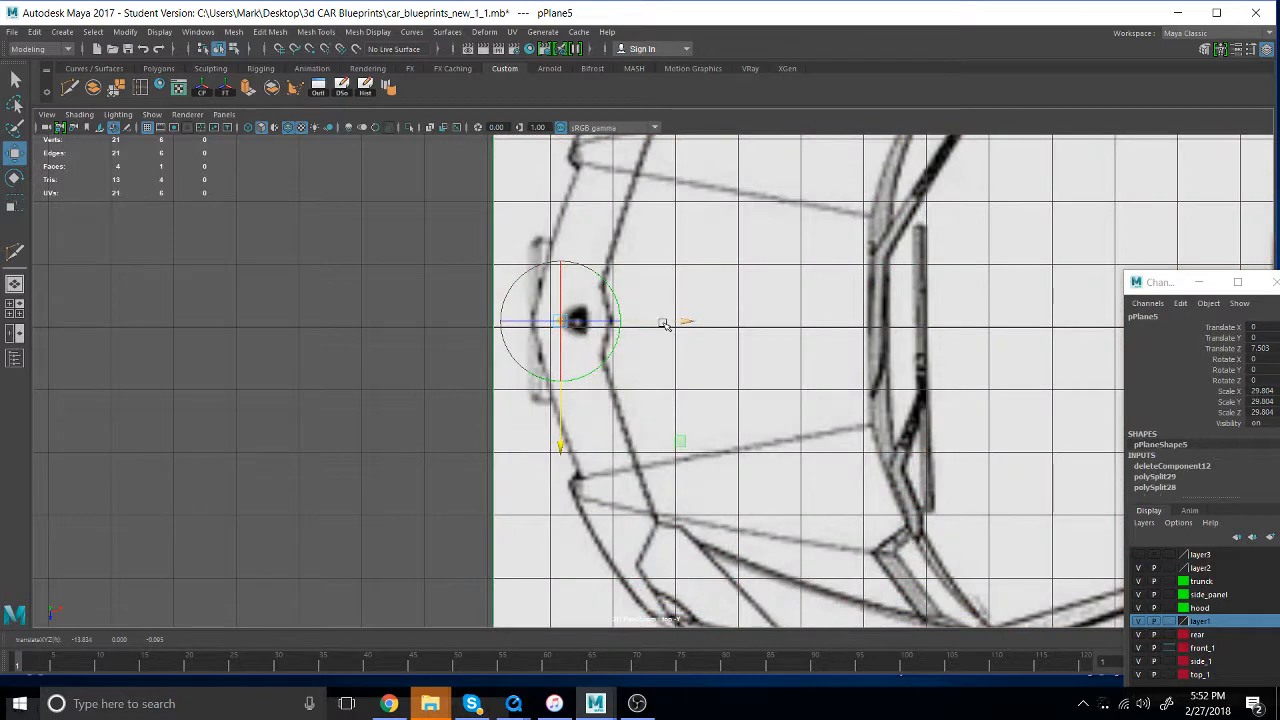
drag(664, 323, 635, 321)
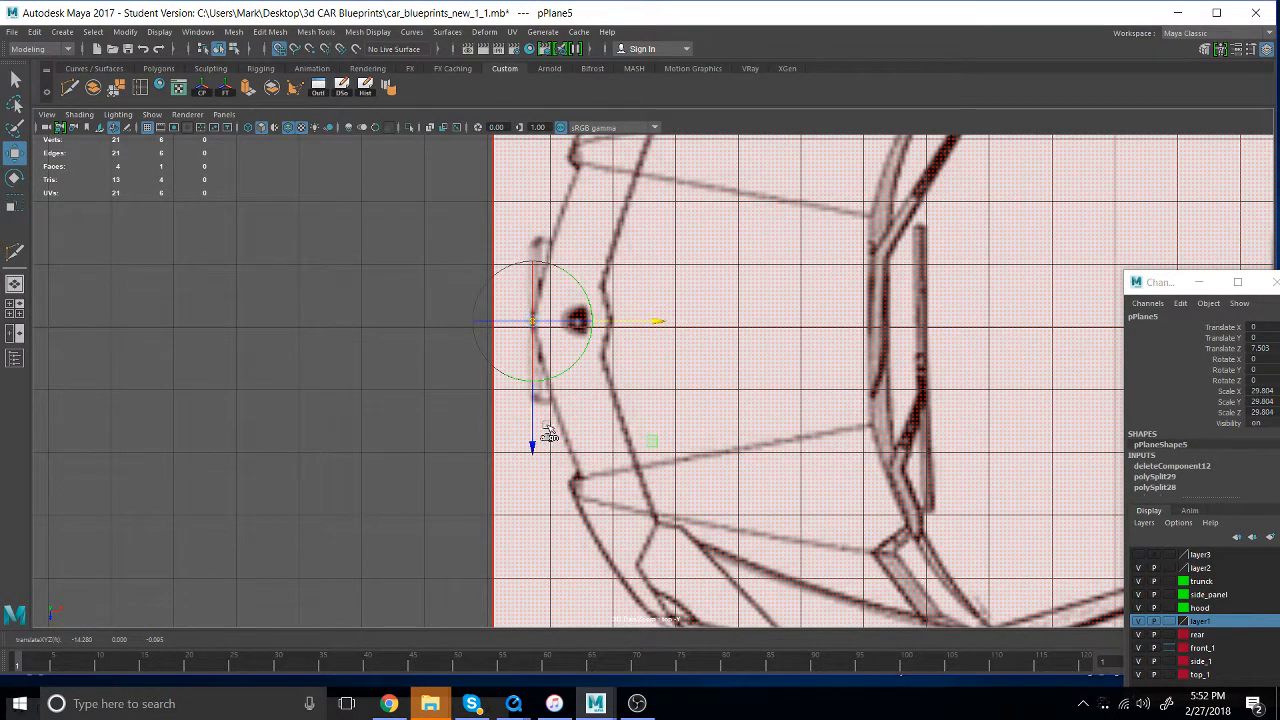
- Undo the trial pivot snap and grid-snap the top-view plane itself to 7.598 in Z, with its centreline on the grid line
drag(533, 396, 531, 404)
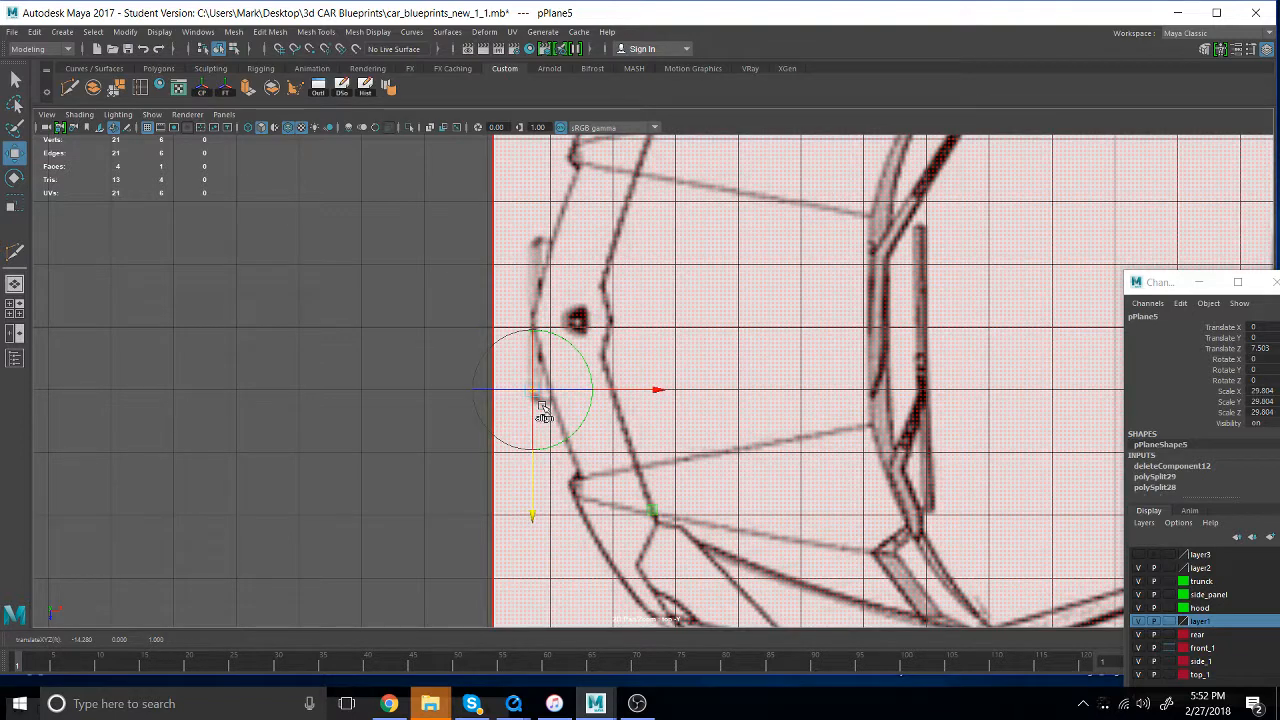
key(ctrl+z)
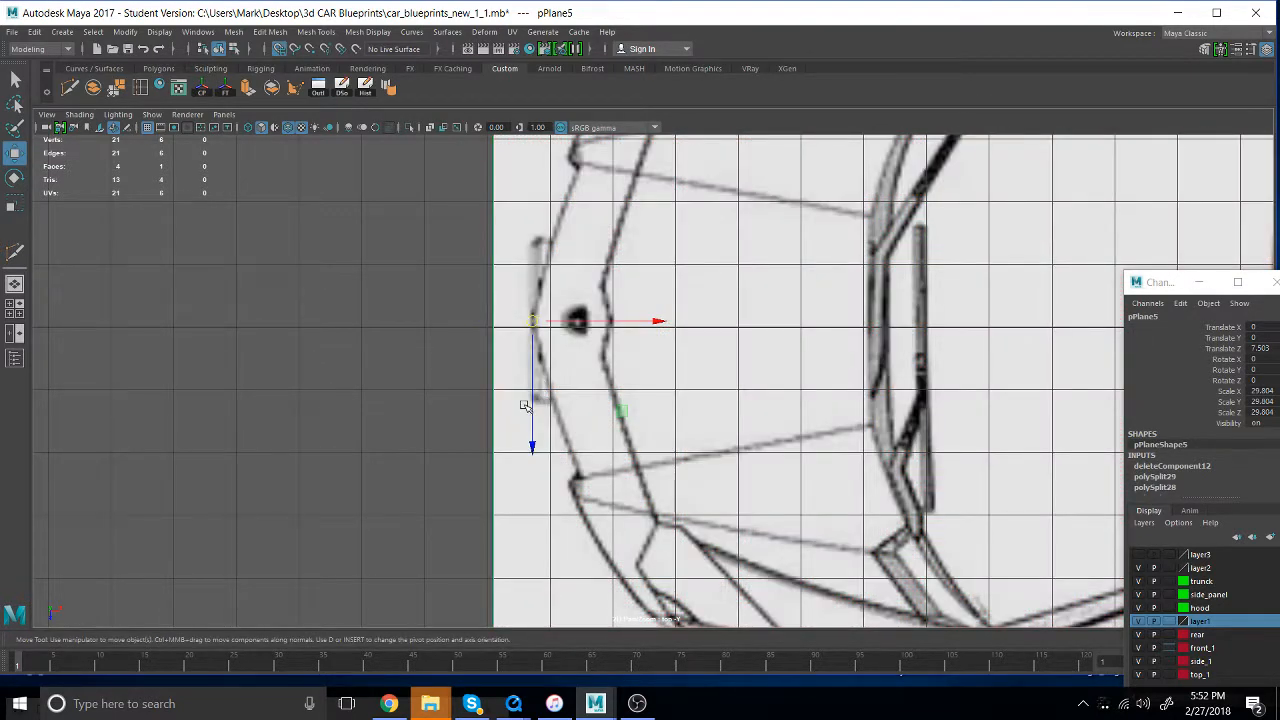
drag(532, 405, 533, 338)
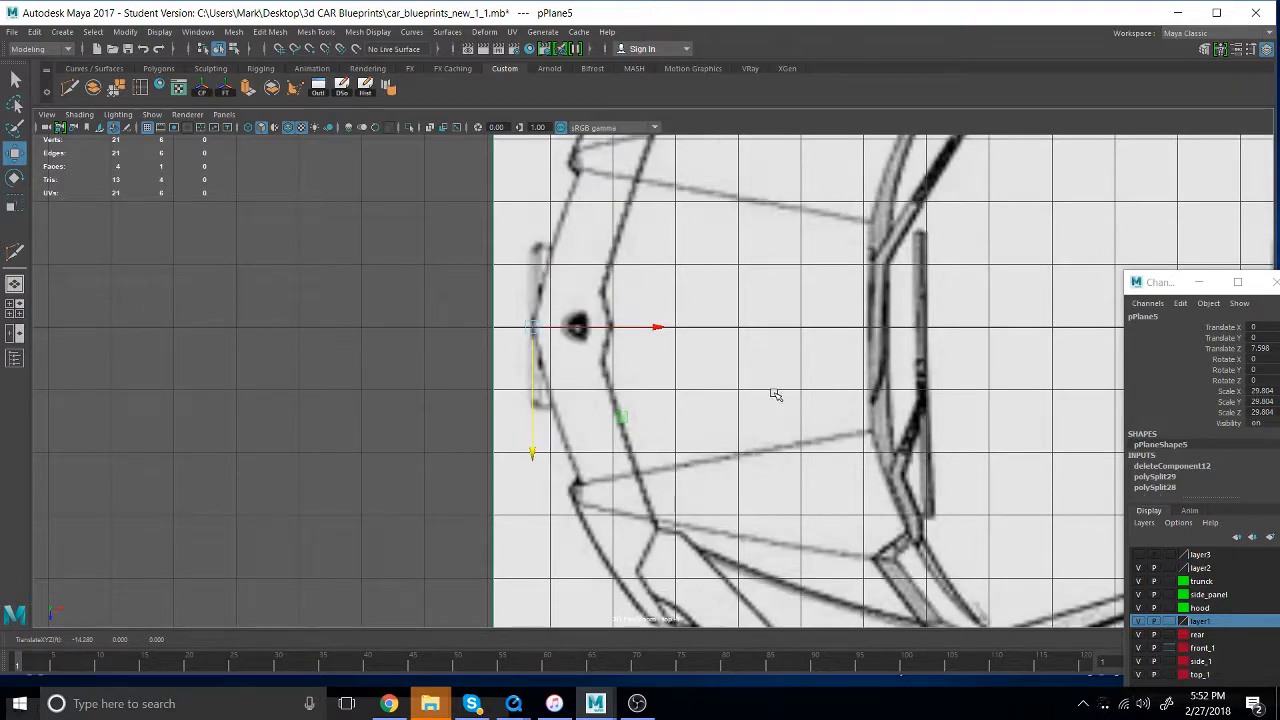
- Switch to the perspective view and inspect how the top, side and front planes are laid out relative to the grid
scroll(778, 396, down, 8)
alt+middle_drag(976, 408, 226, 356)
alt+middle_drag(728, 373, 947, 413)
key(space)
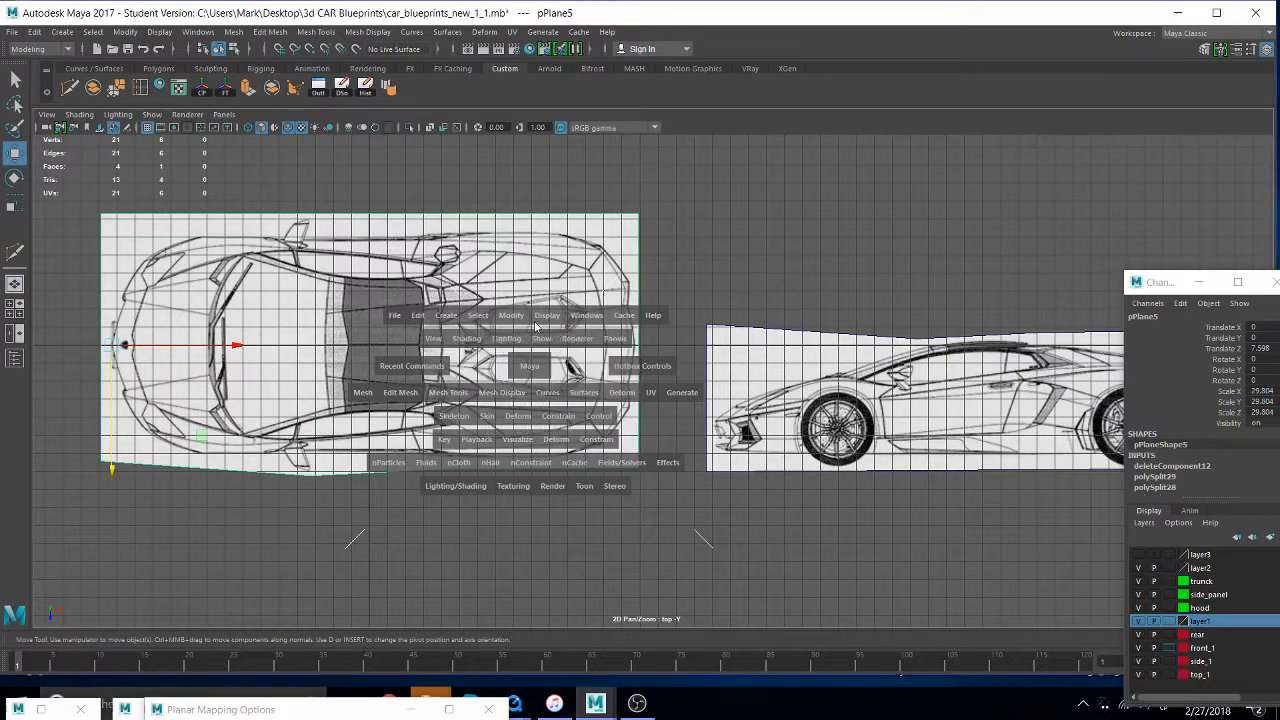
click(535, 328)
alt+drag(535, 330, 376, 452)
alt+middle_drag(376, 452, 583, 456)
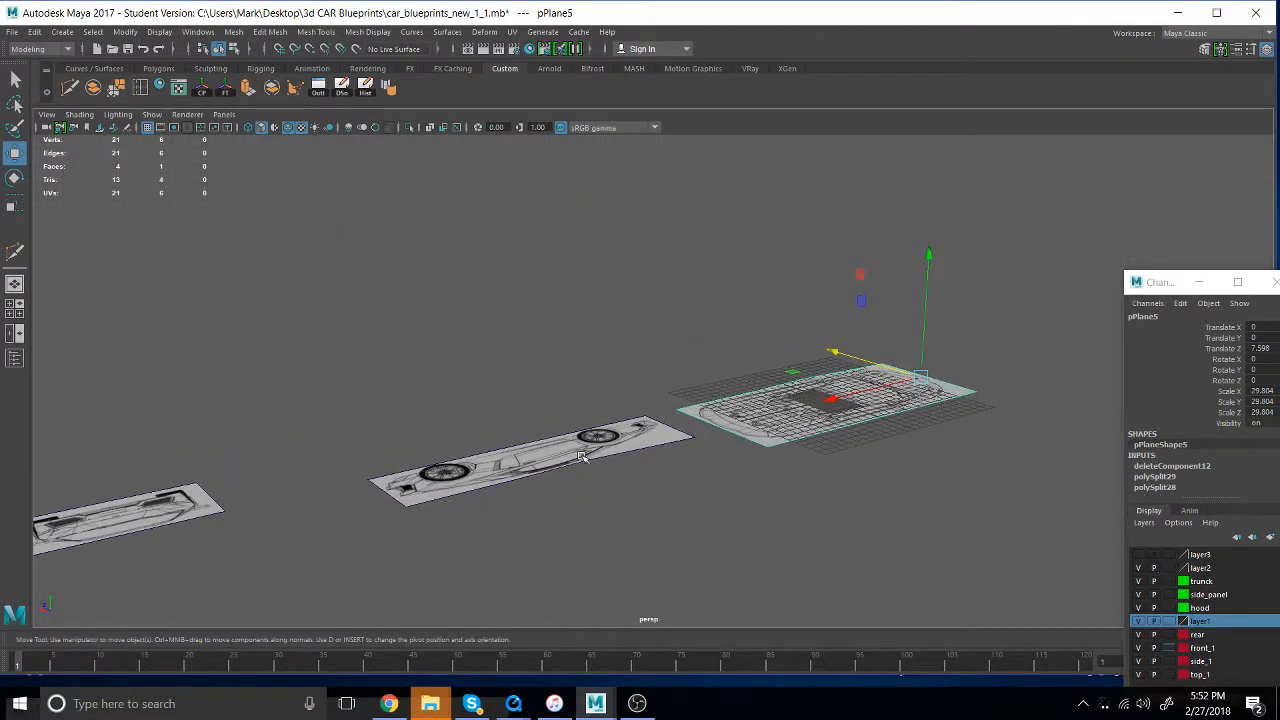
click(583, 456)
alt+drag(540, 537, 775, 535)
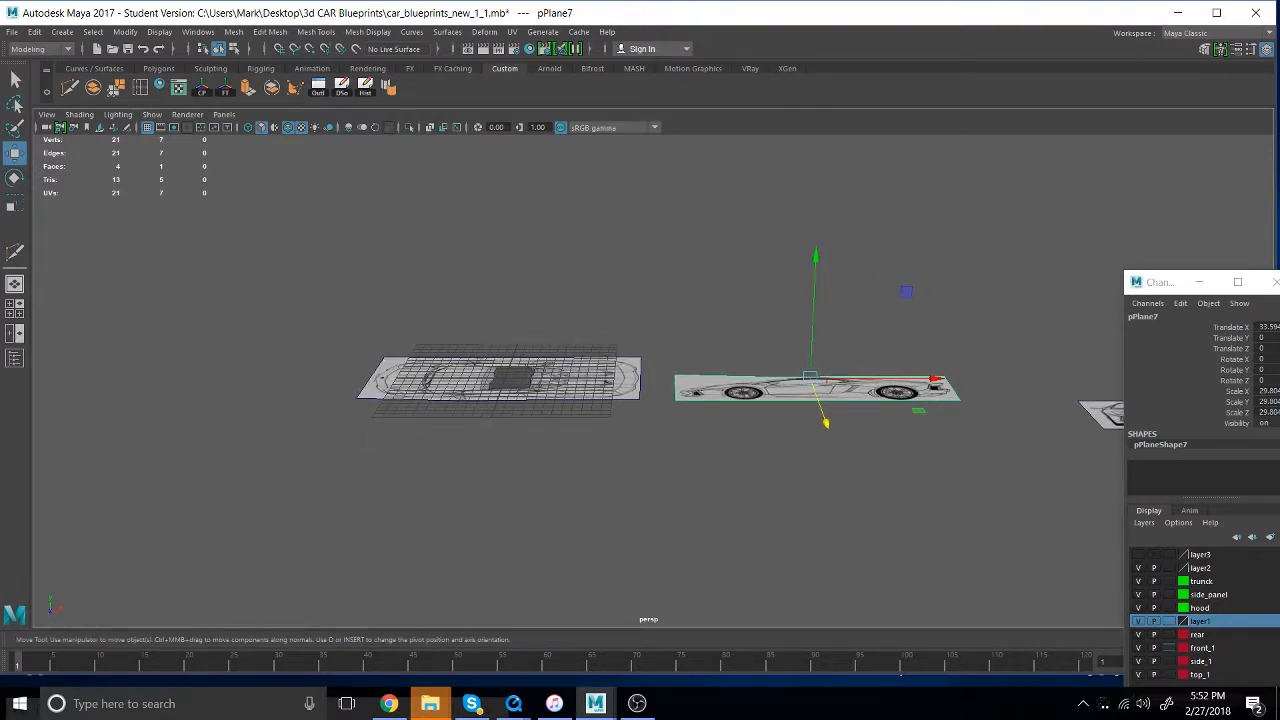
click(843, 561)
click(827, 409)
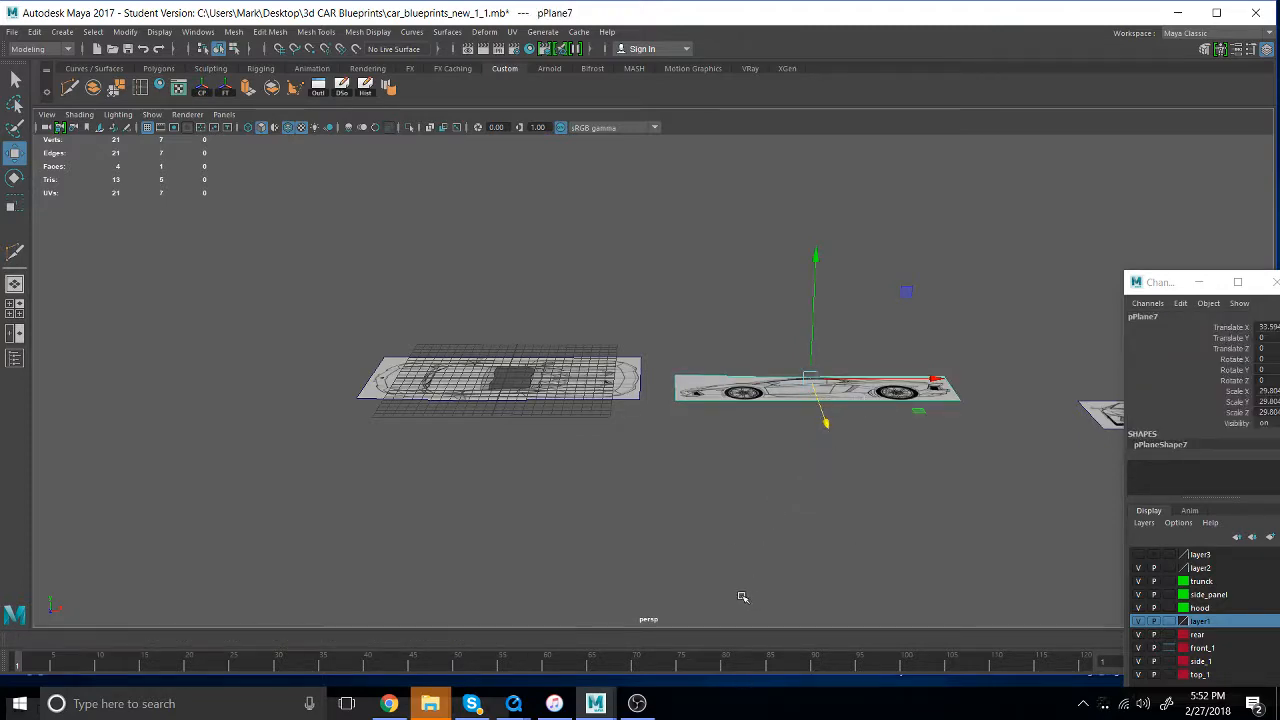
alt+drag(740, 597, 609, 529)
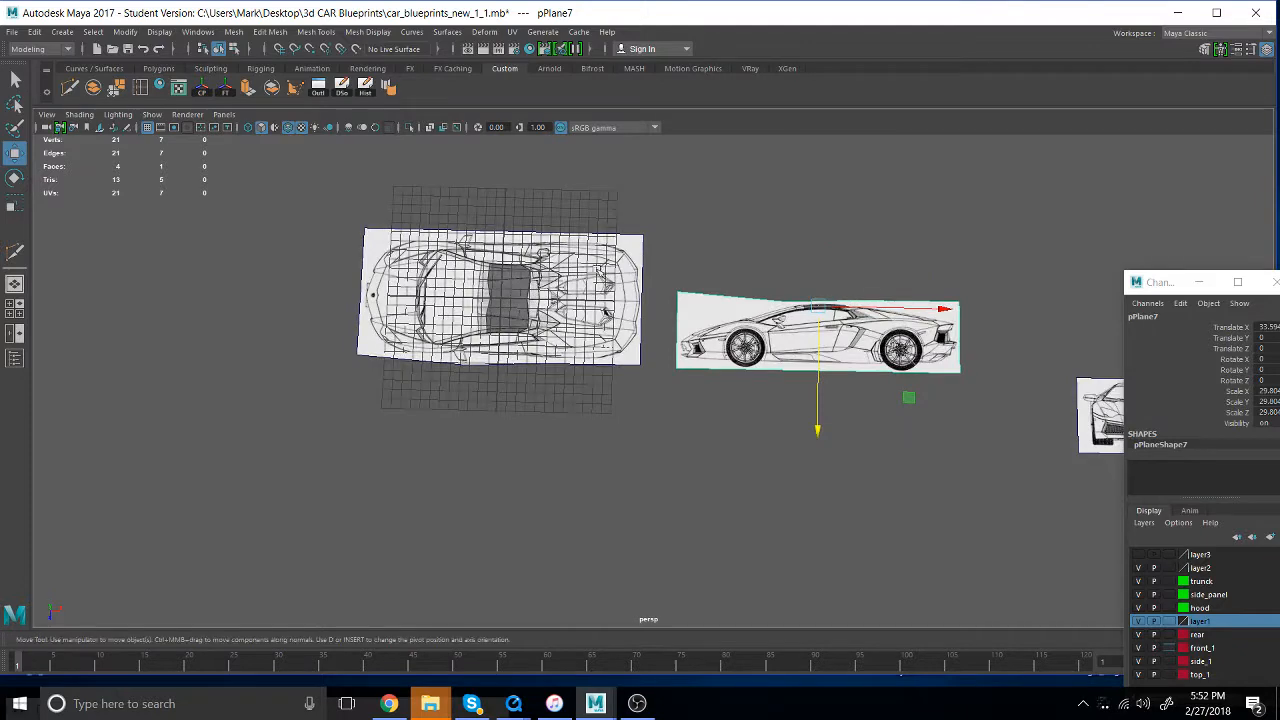
- Rotate the top-view plane about its nose pivot to exactly 90 degrees in Y
click(609, 289)
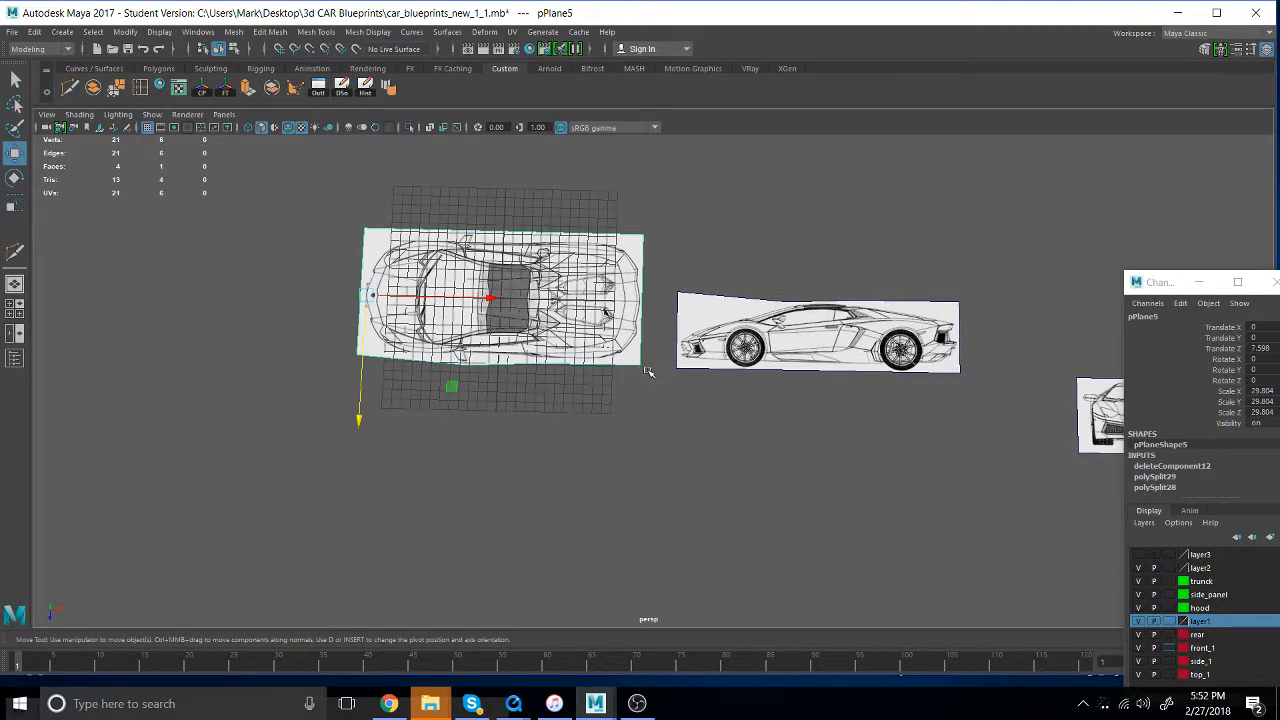
key(e)
drag(455, 377, 555, 228)
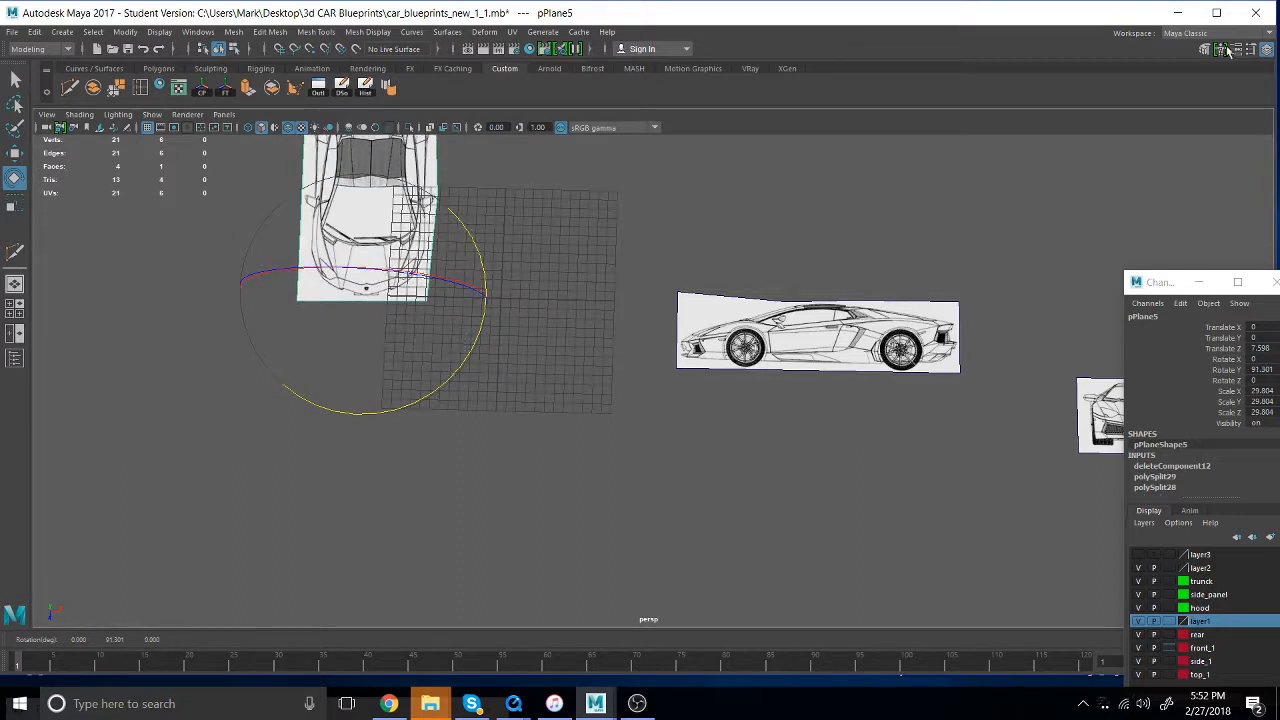
click(1265, 50)
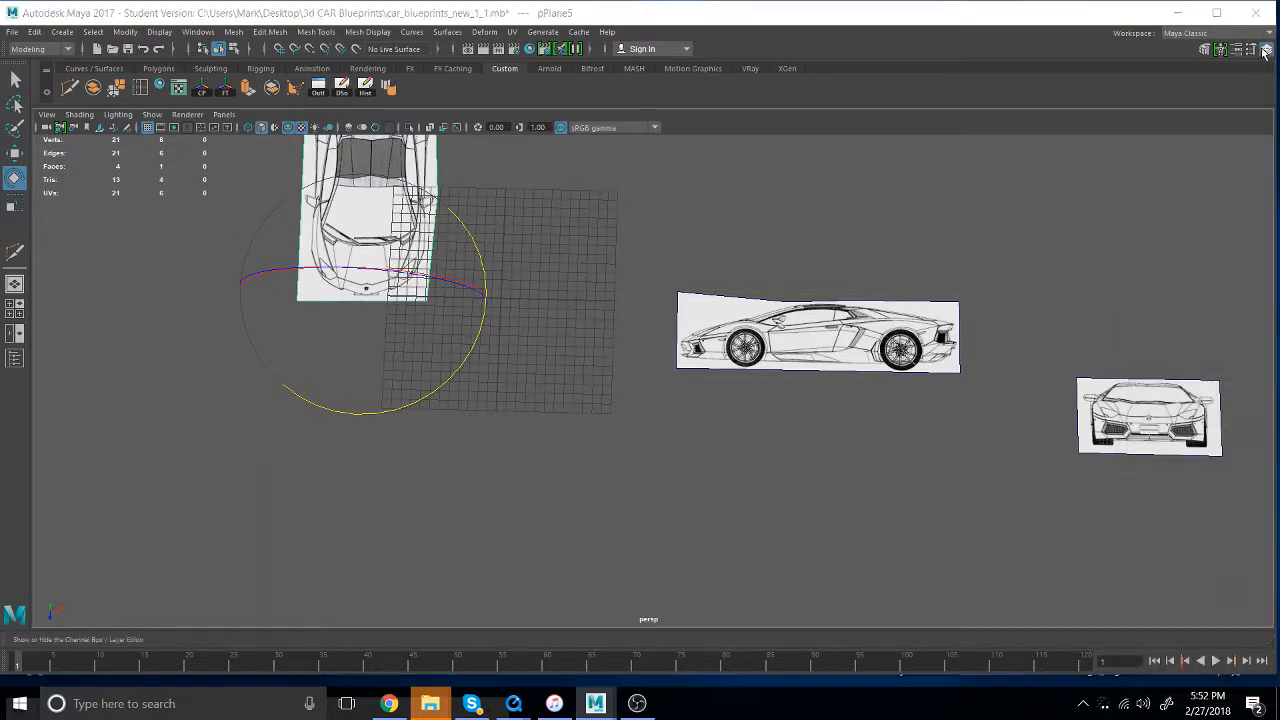
click(1265, 50)
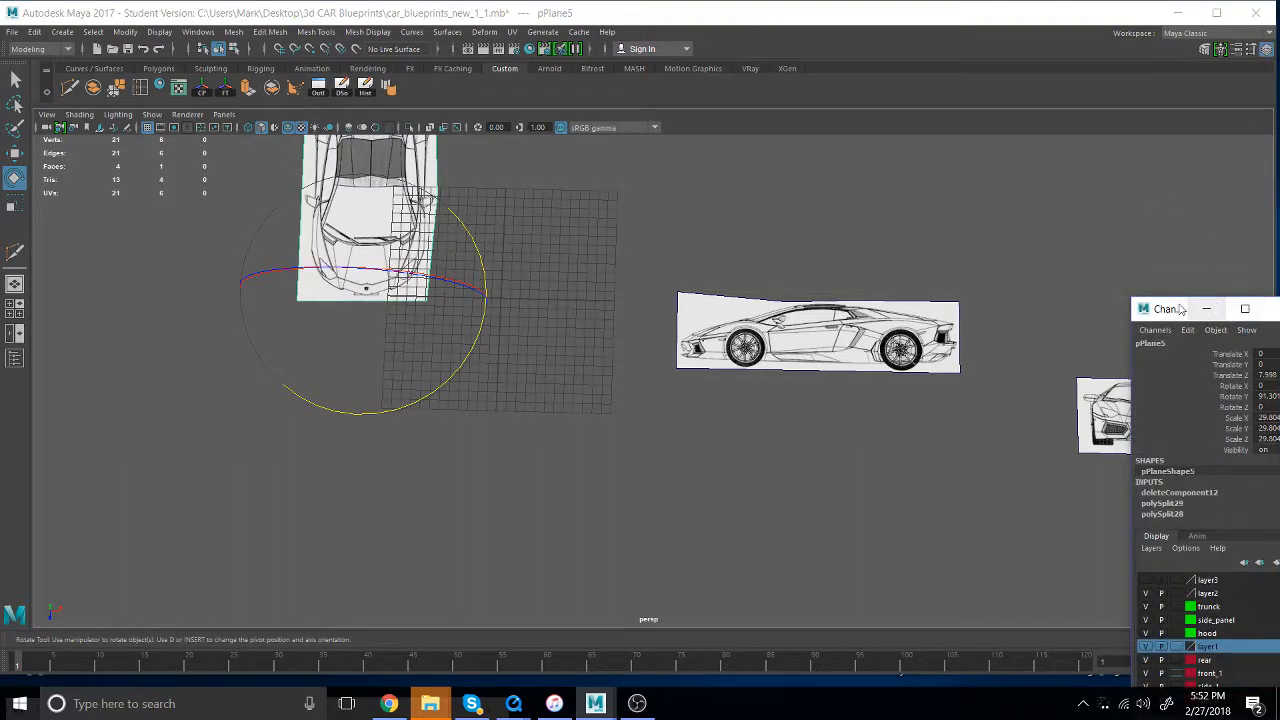
drag(1180, 309, 880, 183)
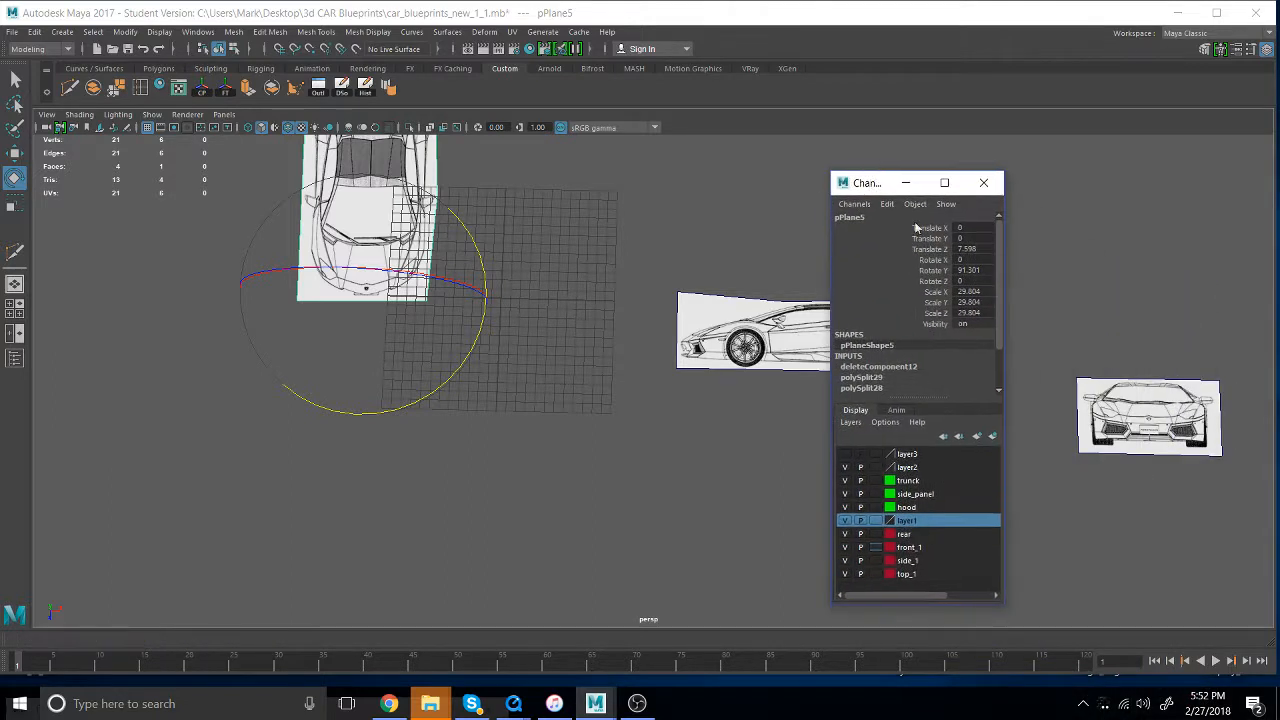
double_click(970, 271)
text(90)
key(Return)
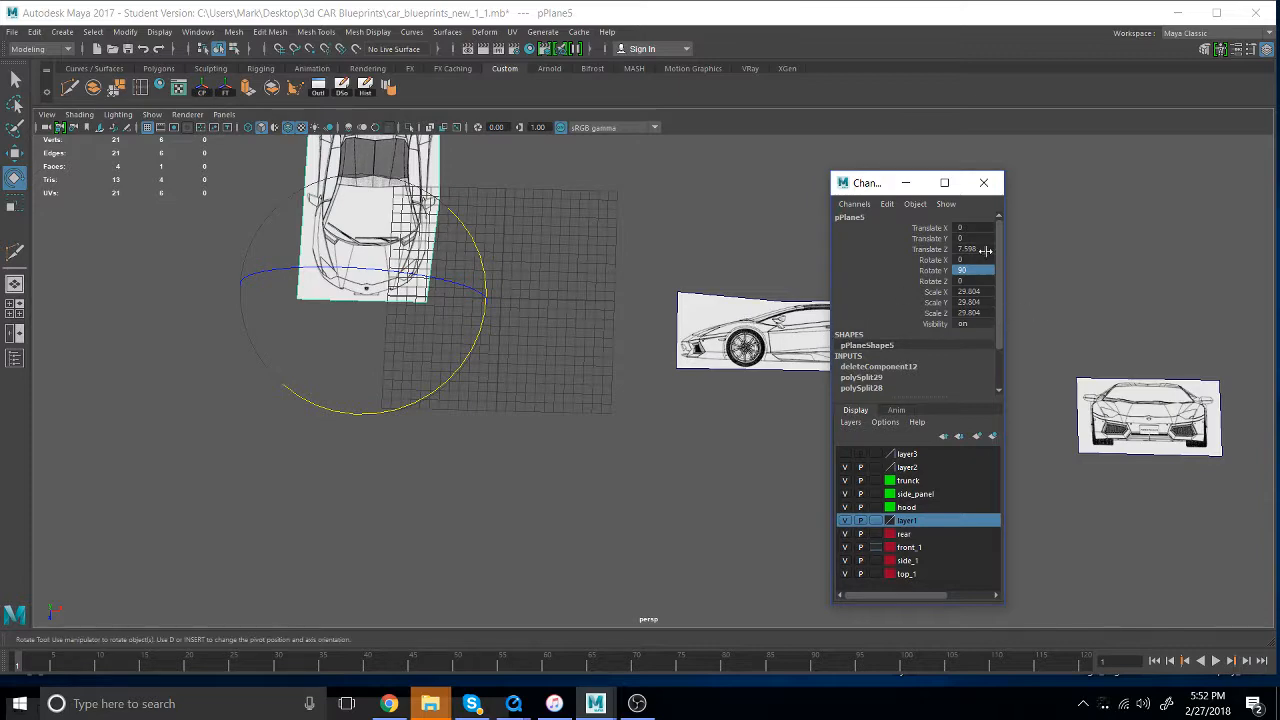
- Grid-snap the rotated top-view plane to 14.28 in X and move it forward to about 23.3 in Z
alt+drag(546, 431, 560, 389)
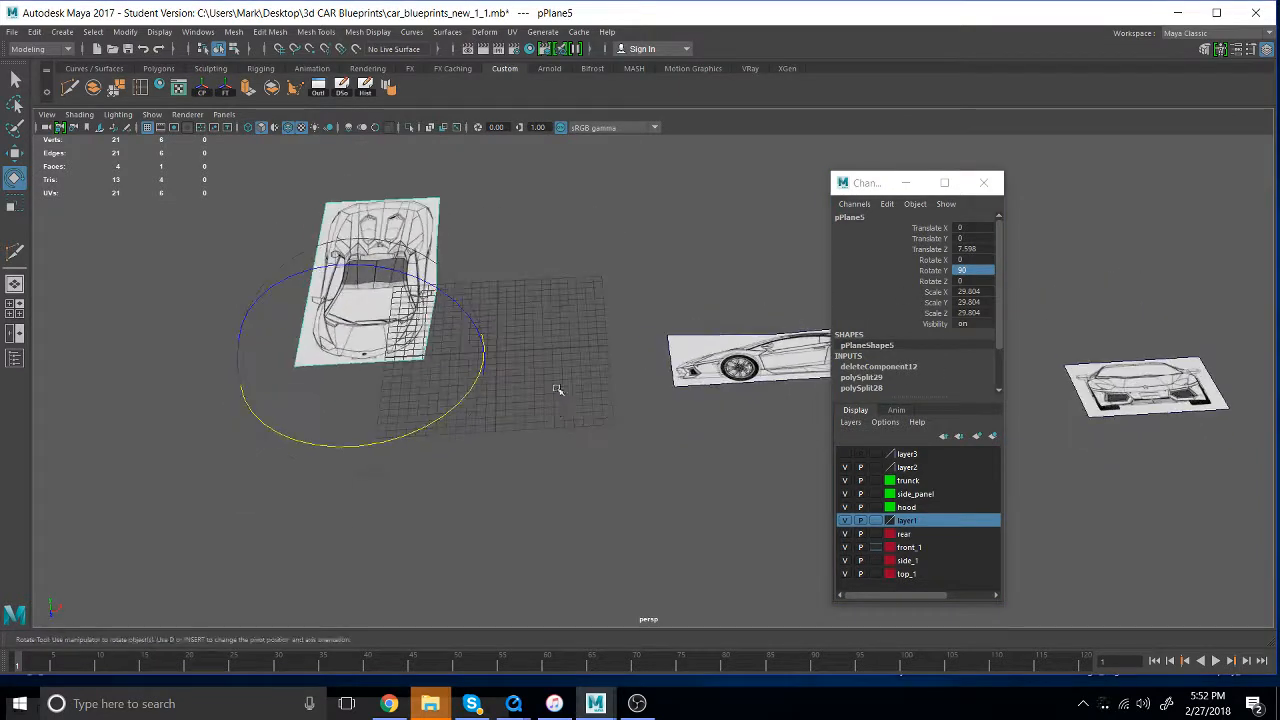
key(super)
key(Escape)
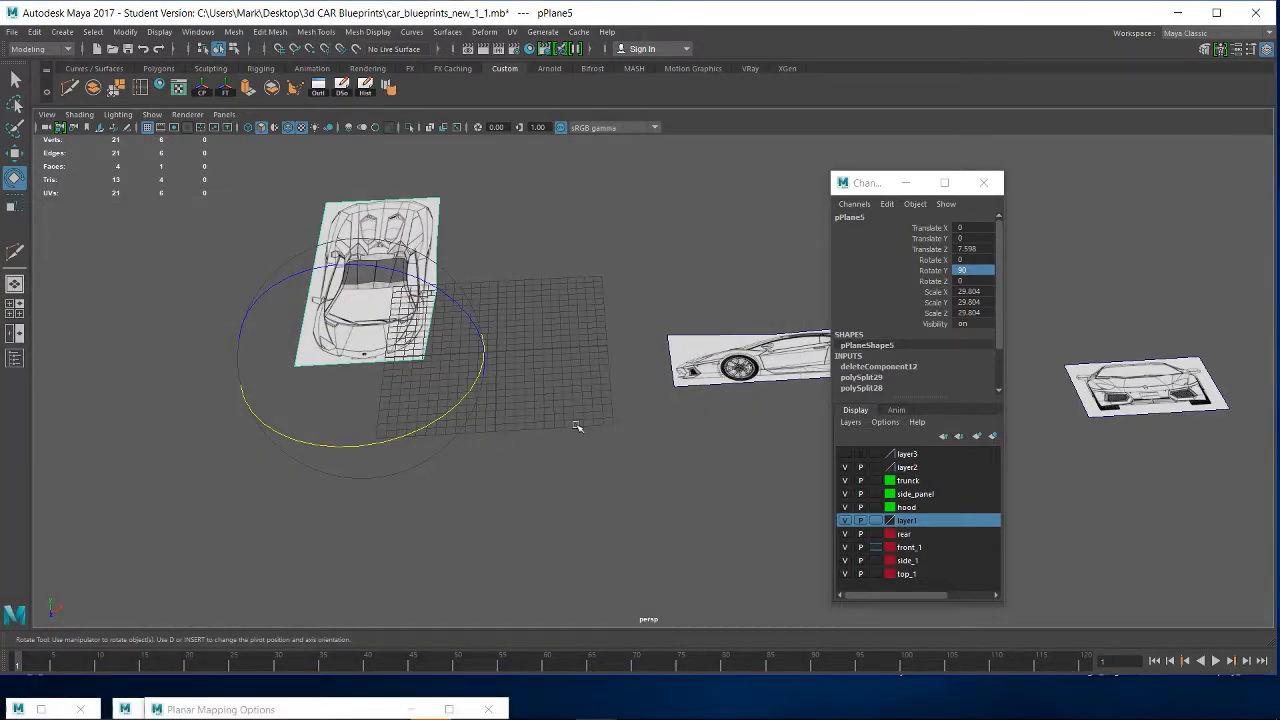
key(w)
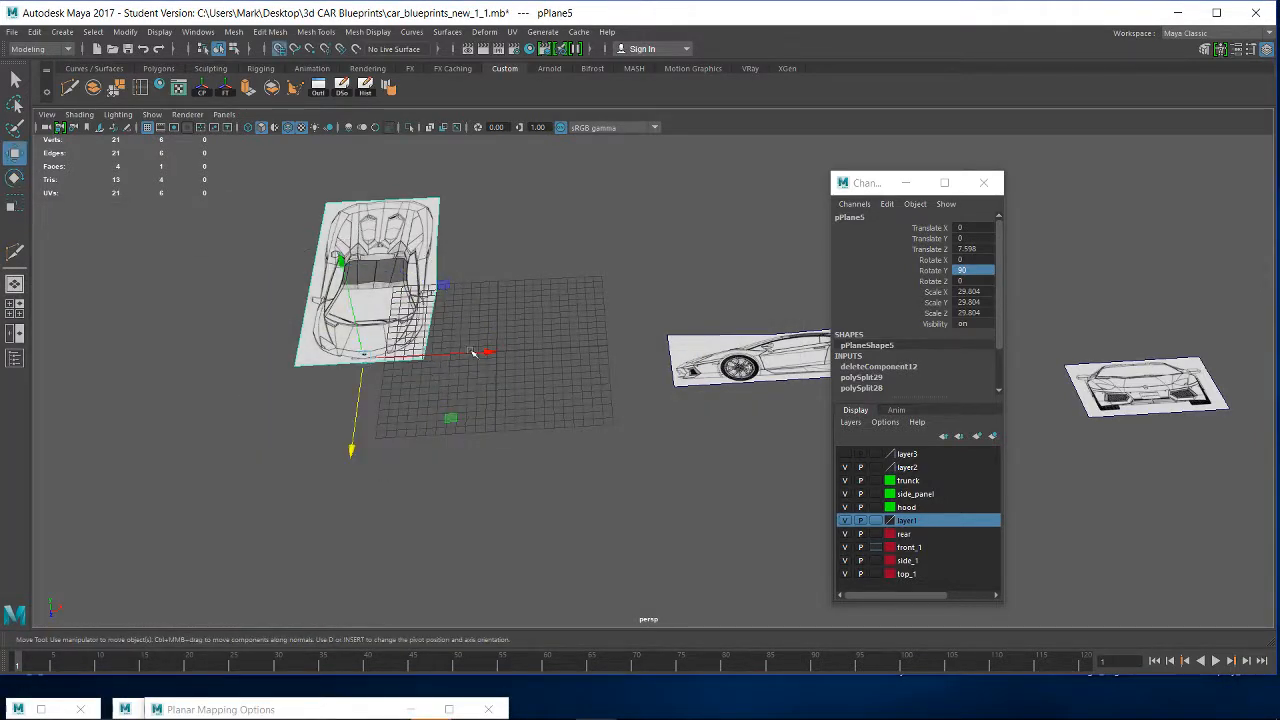
mouse_move(486, 354)
mouse_down()
mouse_move(530, 358)
mouse_move(503, 360)
mouse_up()
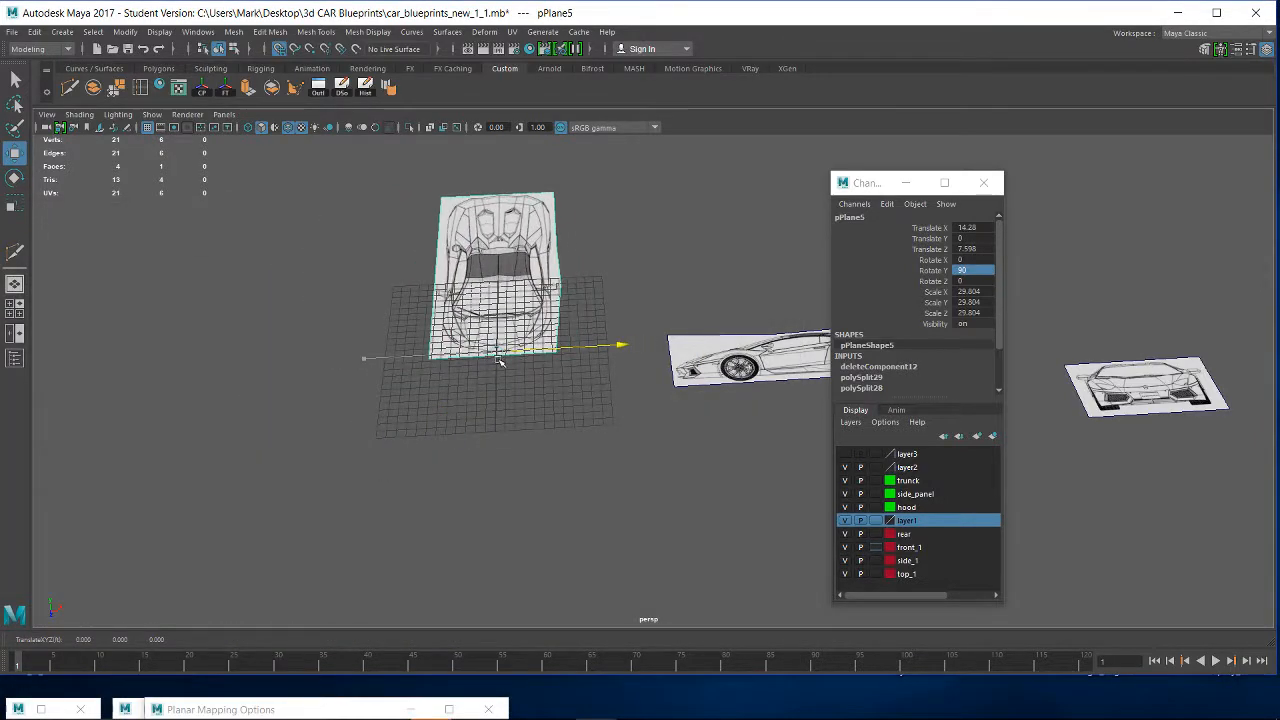
drag(495, 421, 492, 538)
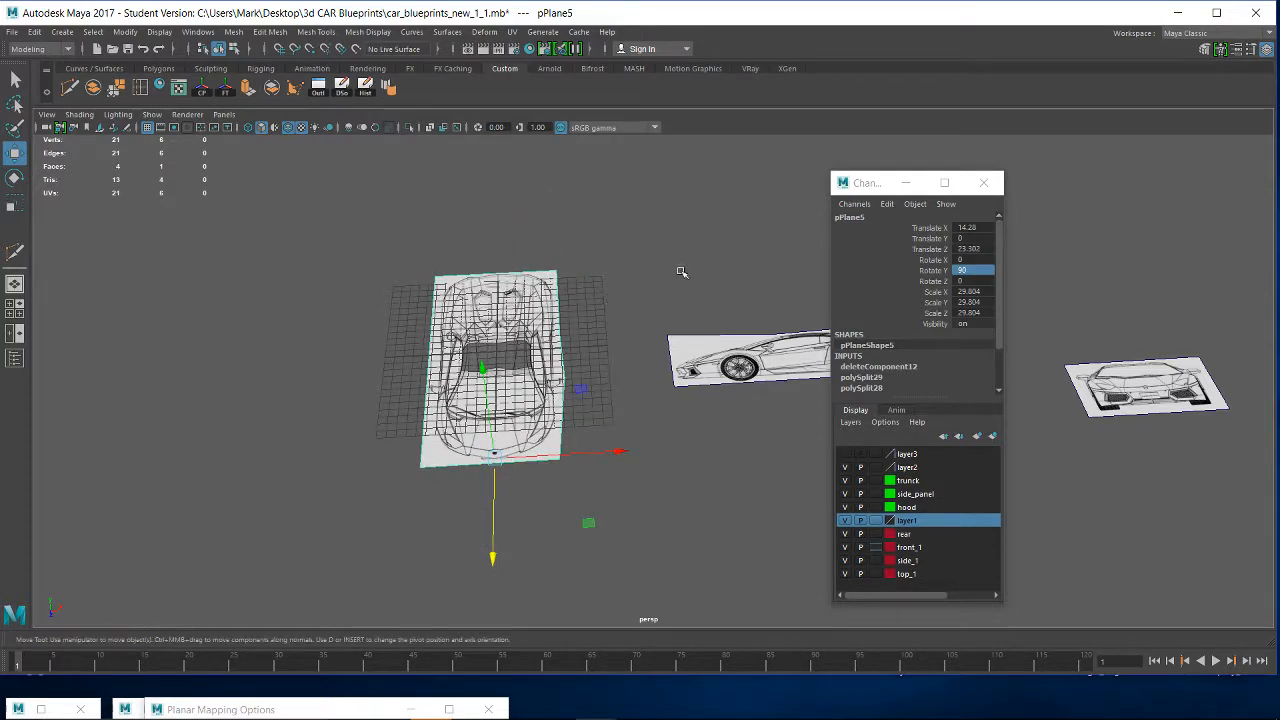
- Stand the side-view plane upright by rotating it to exactly 90 degrees in X
click(826, 351)
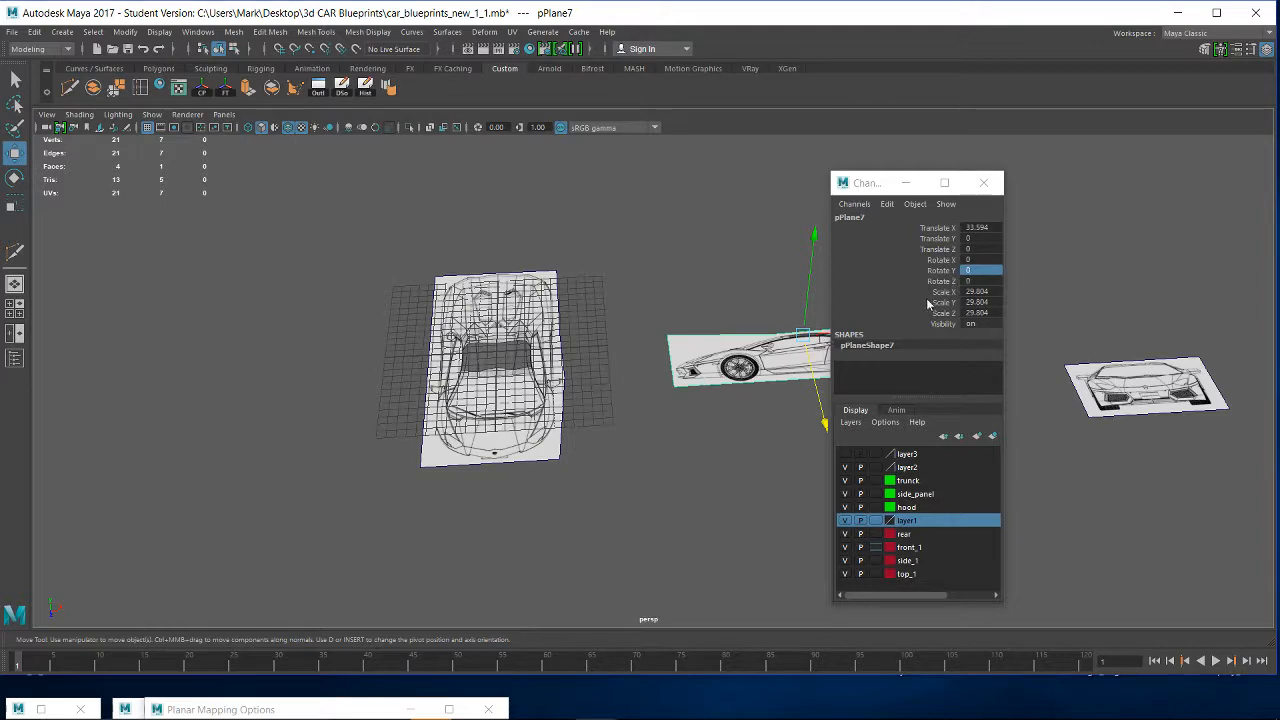
key(e)
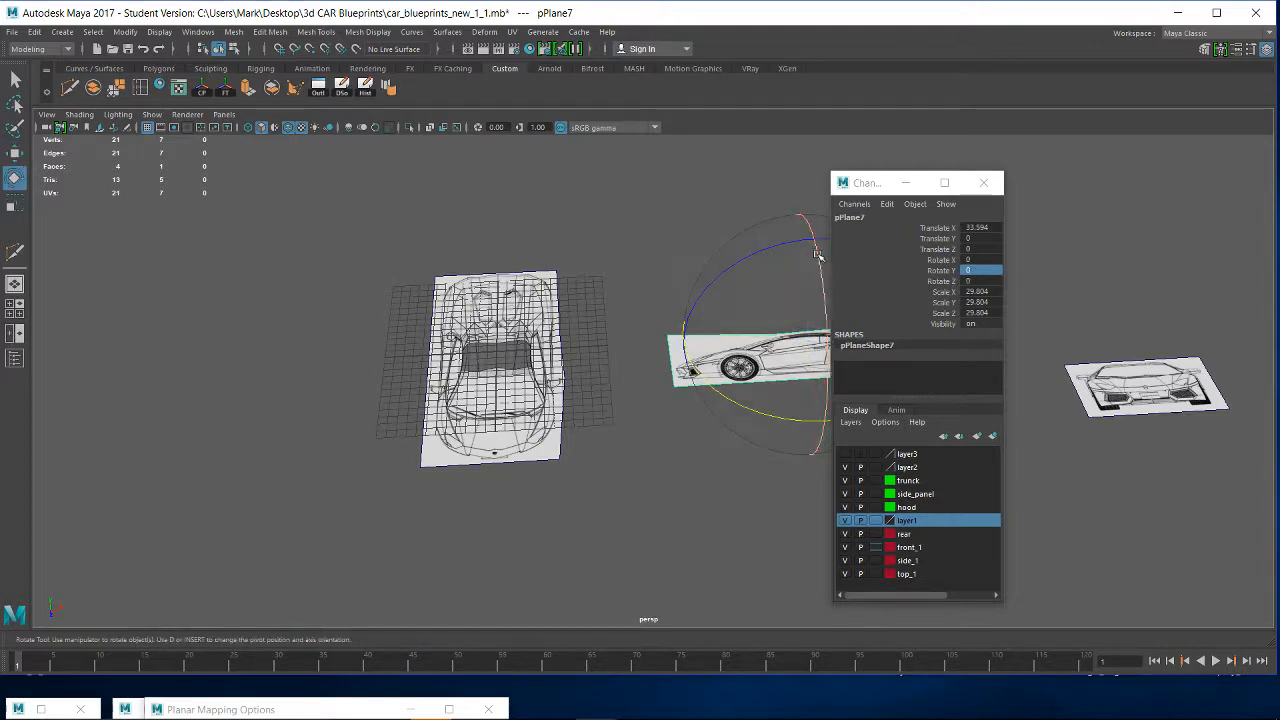
alt+drag(760, 344, 919, 309)
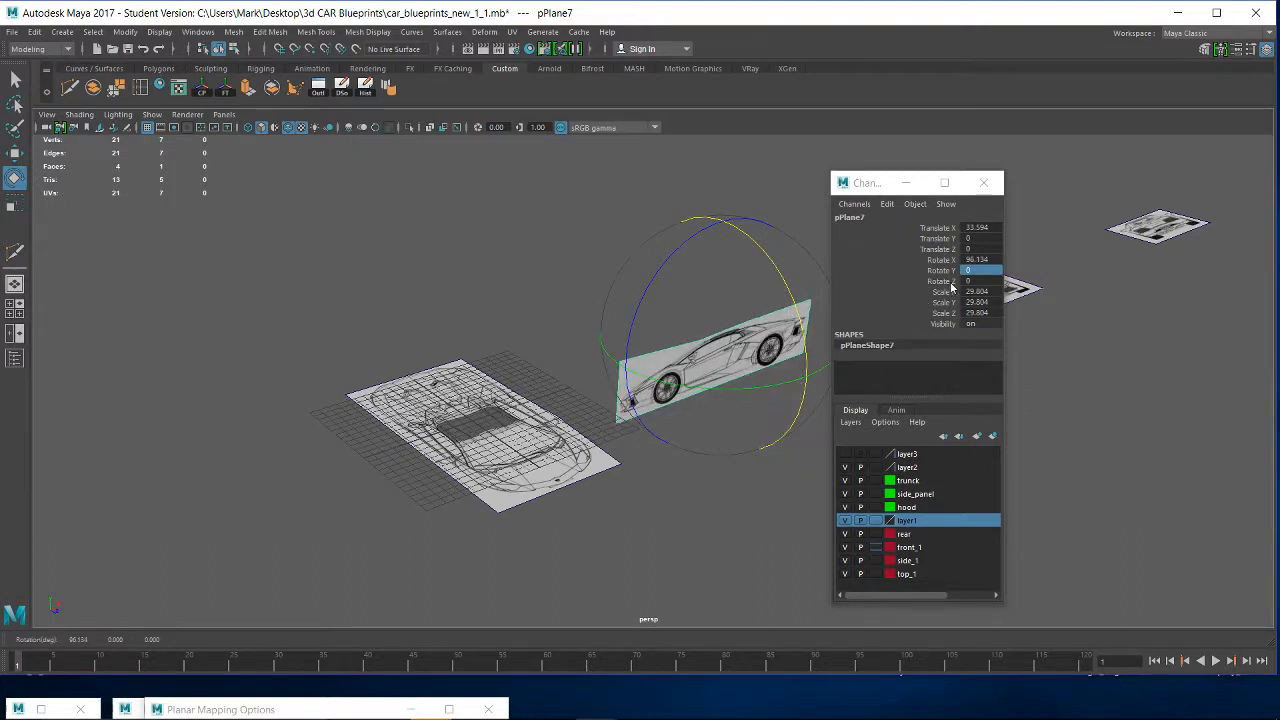
double_click(976, 260)
text(90)
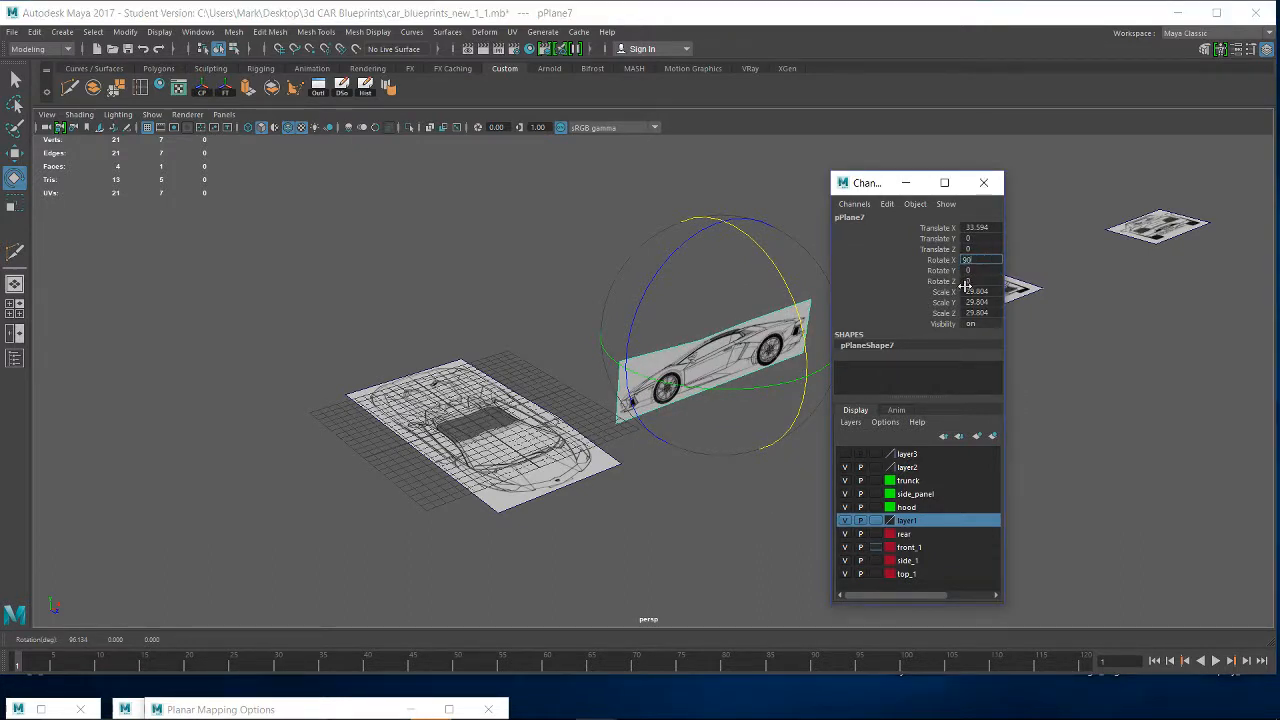
key(Return)
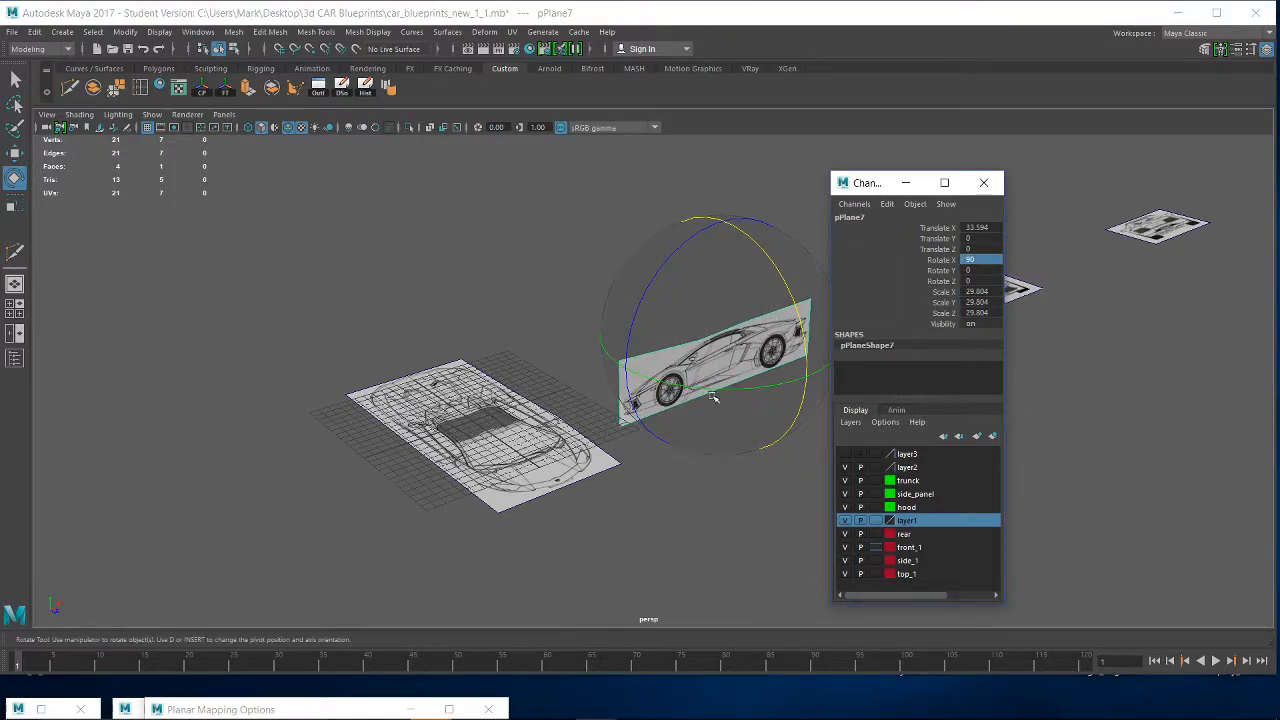
- Turn the upright side-view plane lengthwise along the top view by rotating it to exactly 90 degrees in Y
drag(713, 398, 1034, 276)
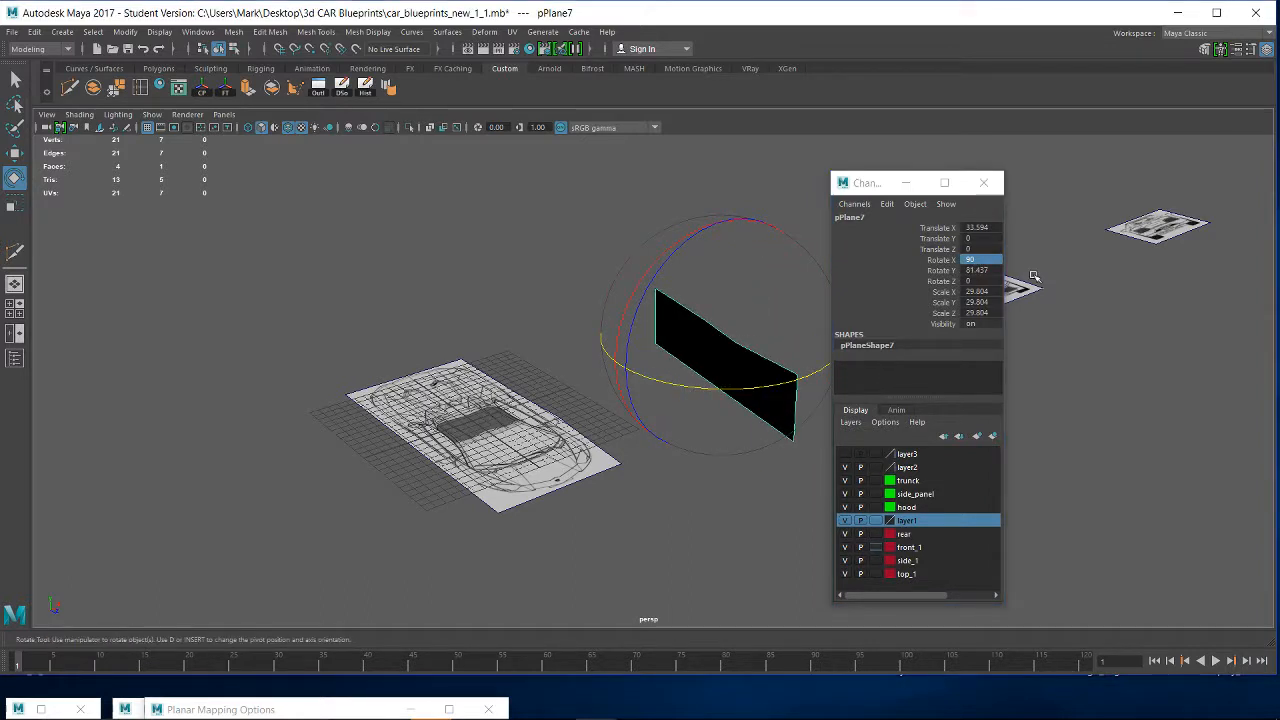
double_click(995, 270)
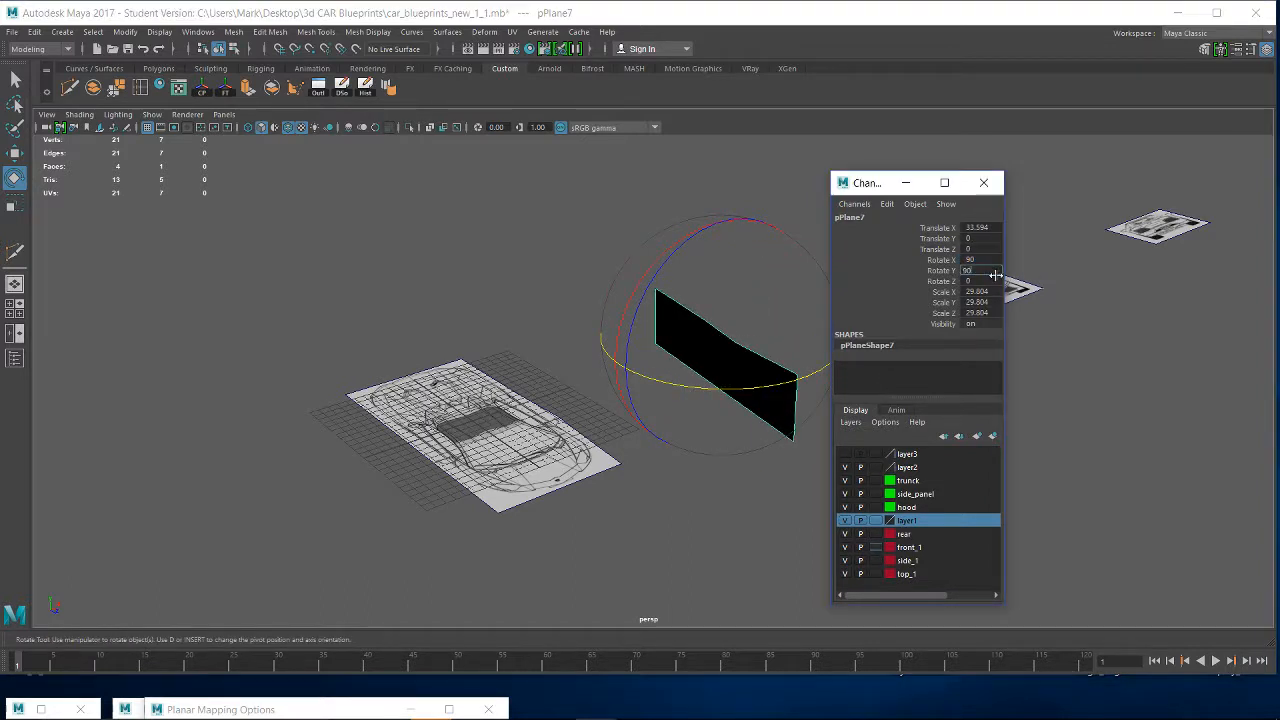
text(90)
key(Return)
- Move the side-view plane to the long edge of the top view, about -7.4 in X and 6.4 in Y
key(w)
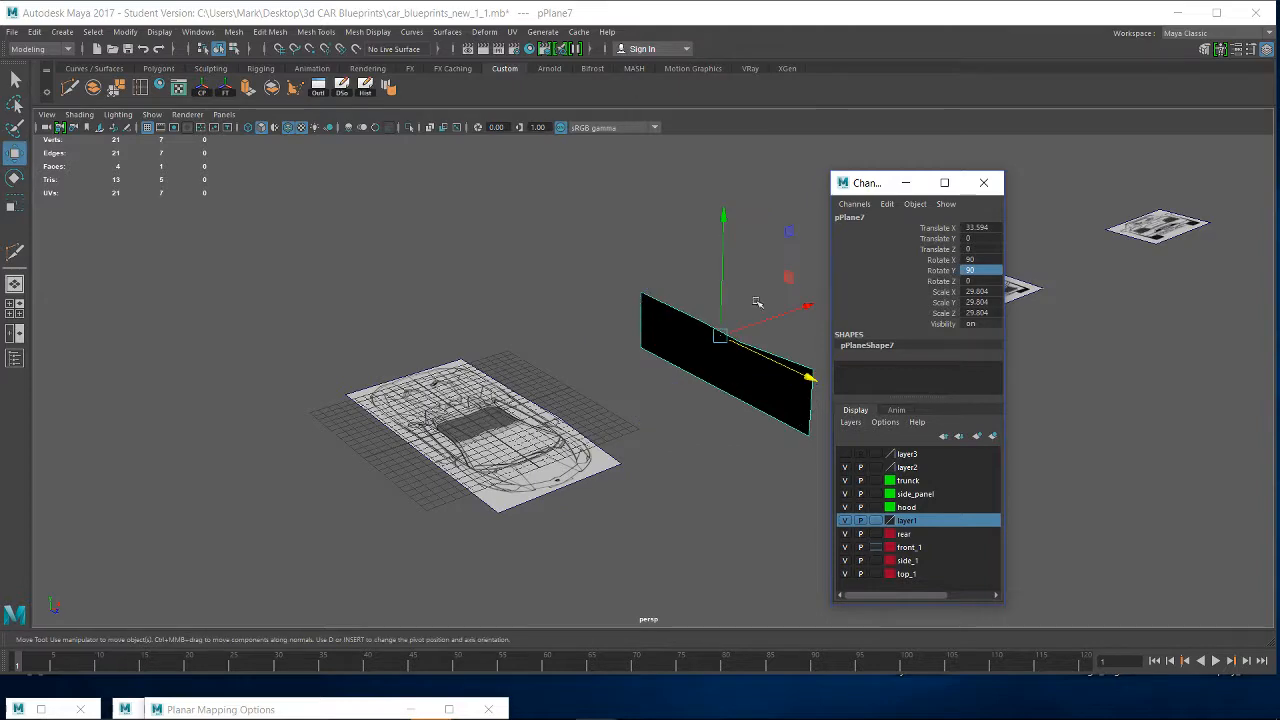
drag(822, 306, 528, 394)
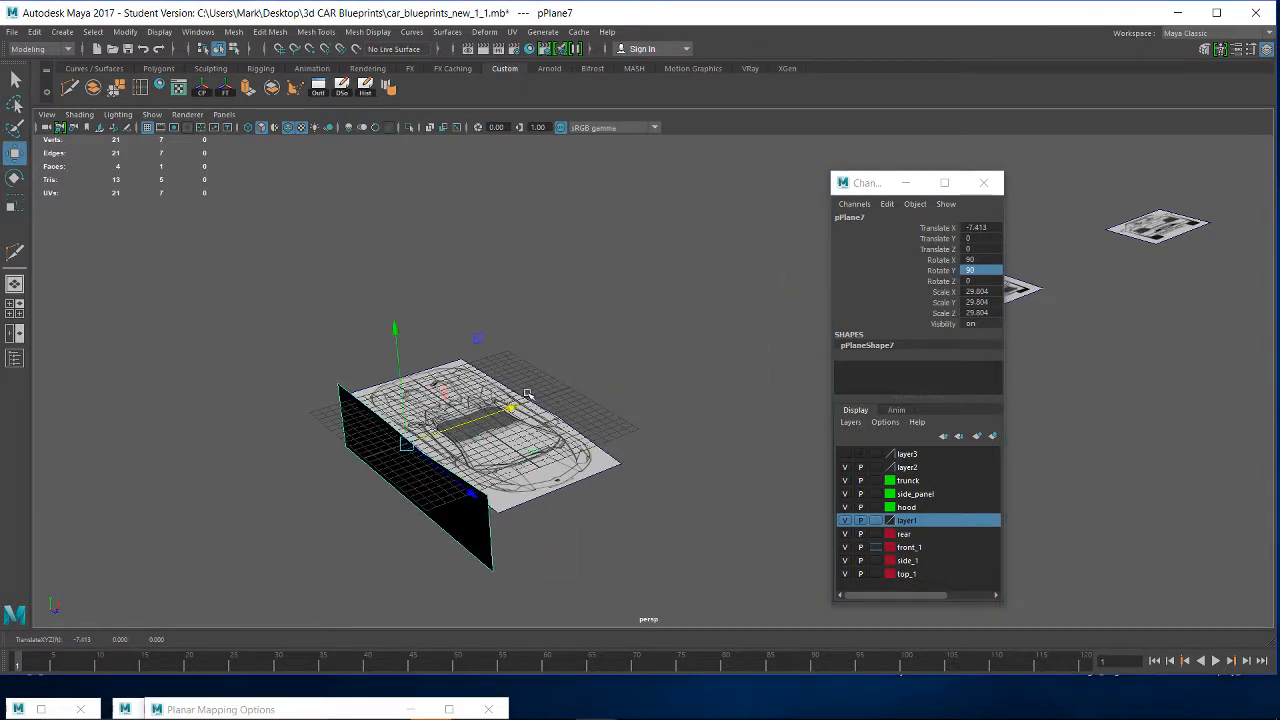
drag(395, 330, 396, 268)
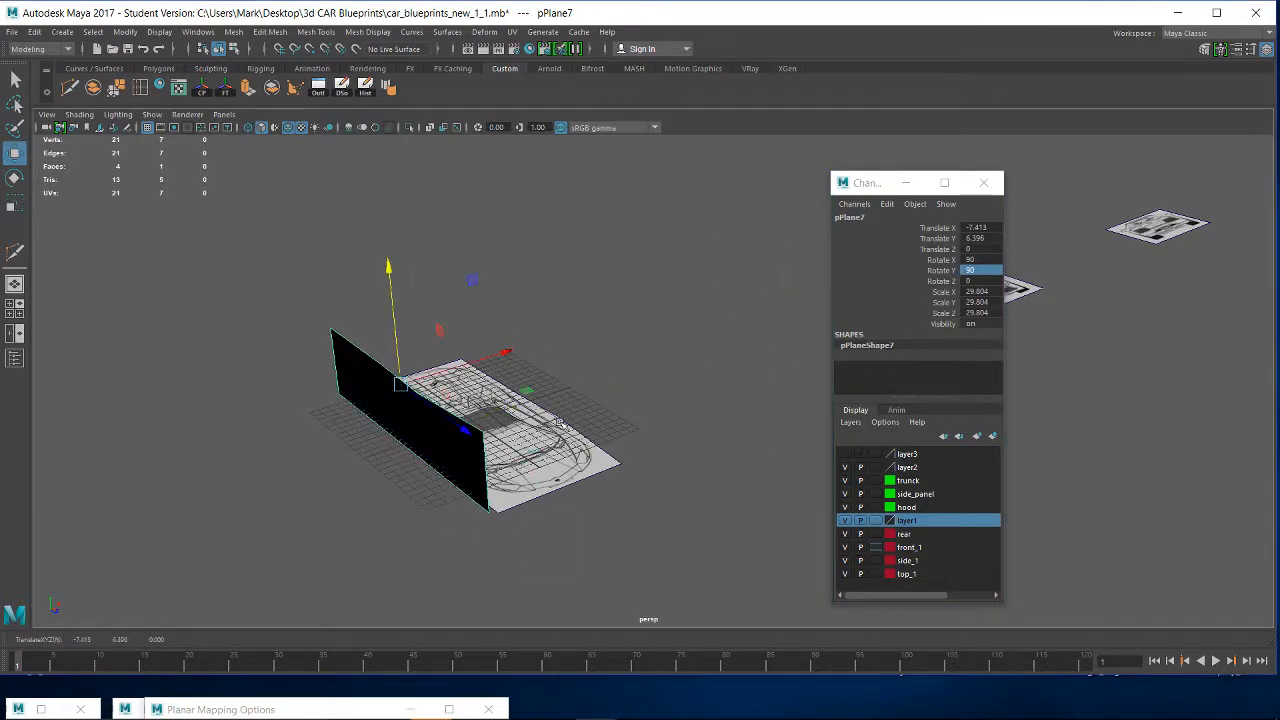
alt+drag(594, 503, 573, 432)
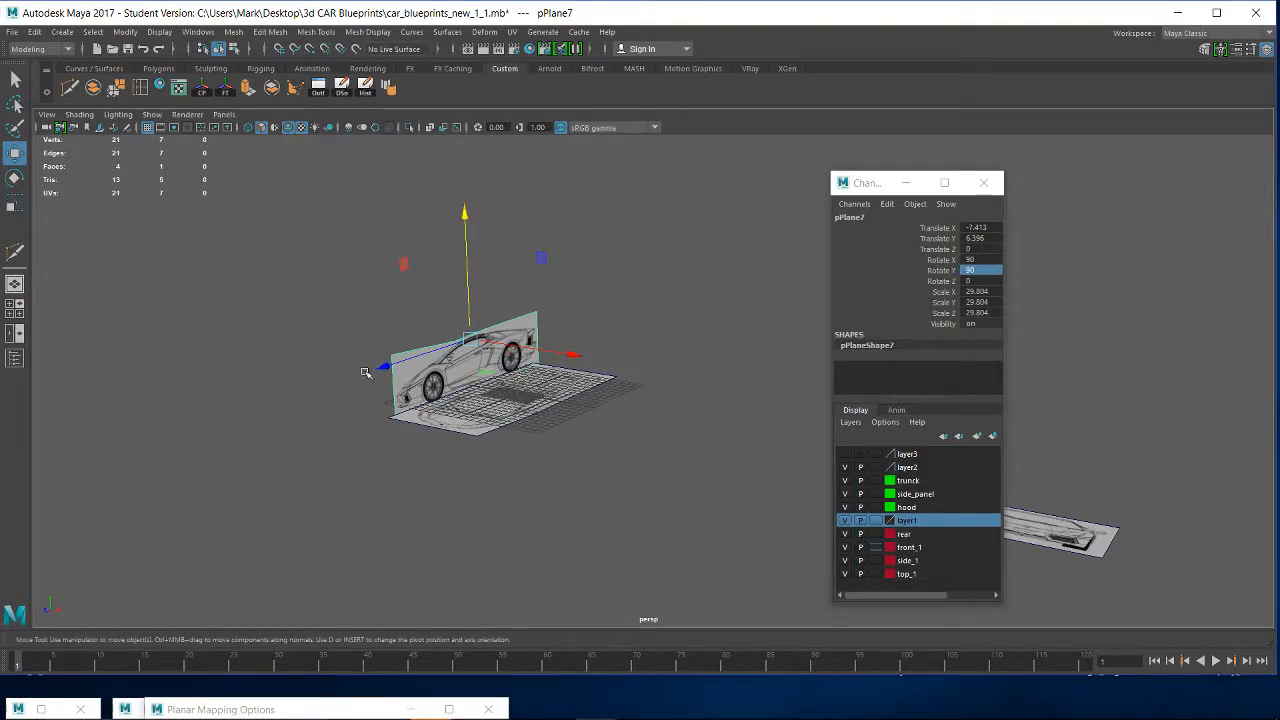
- Move the front-view plane to about 28.1 in X and rotate it upright to exactly 90 degrees in X
click(1080, 540)
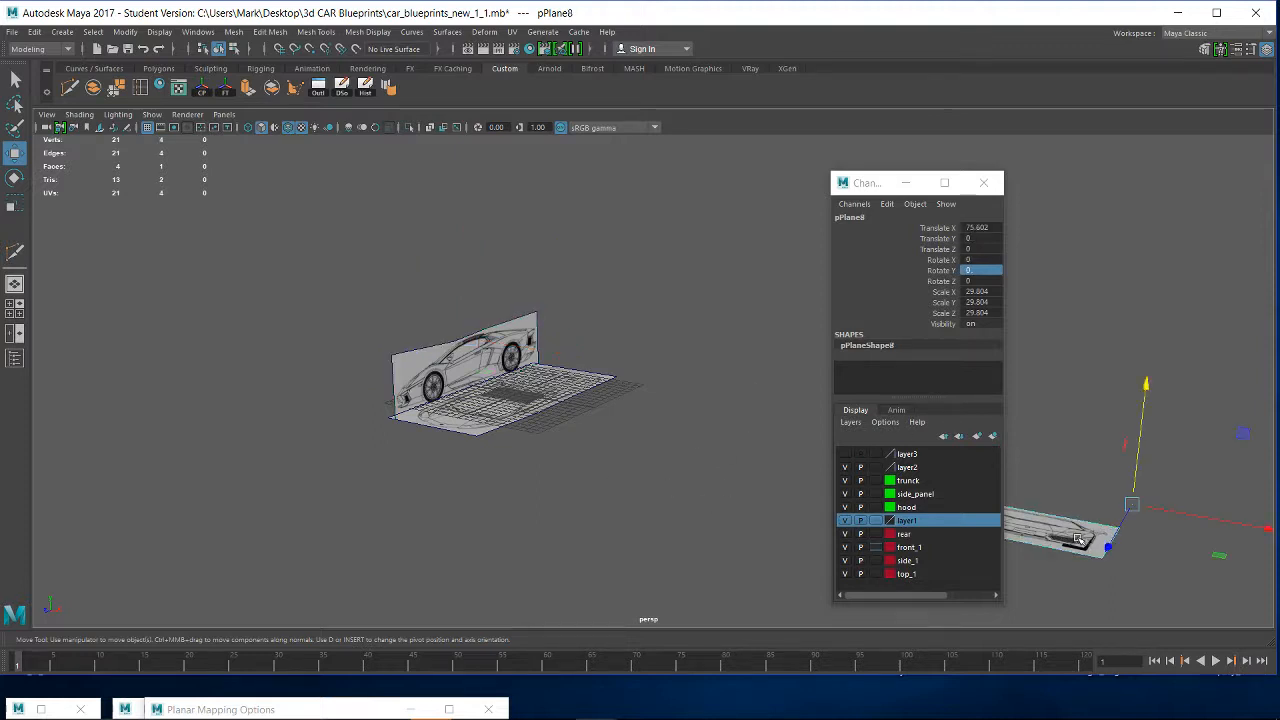
drag(1188, 513, 716, 433)
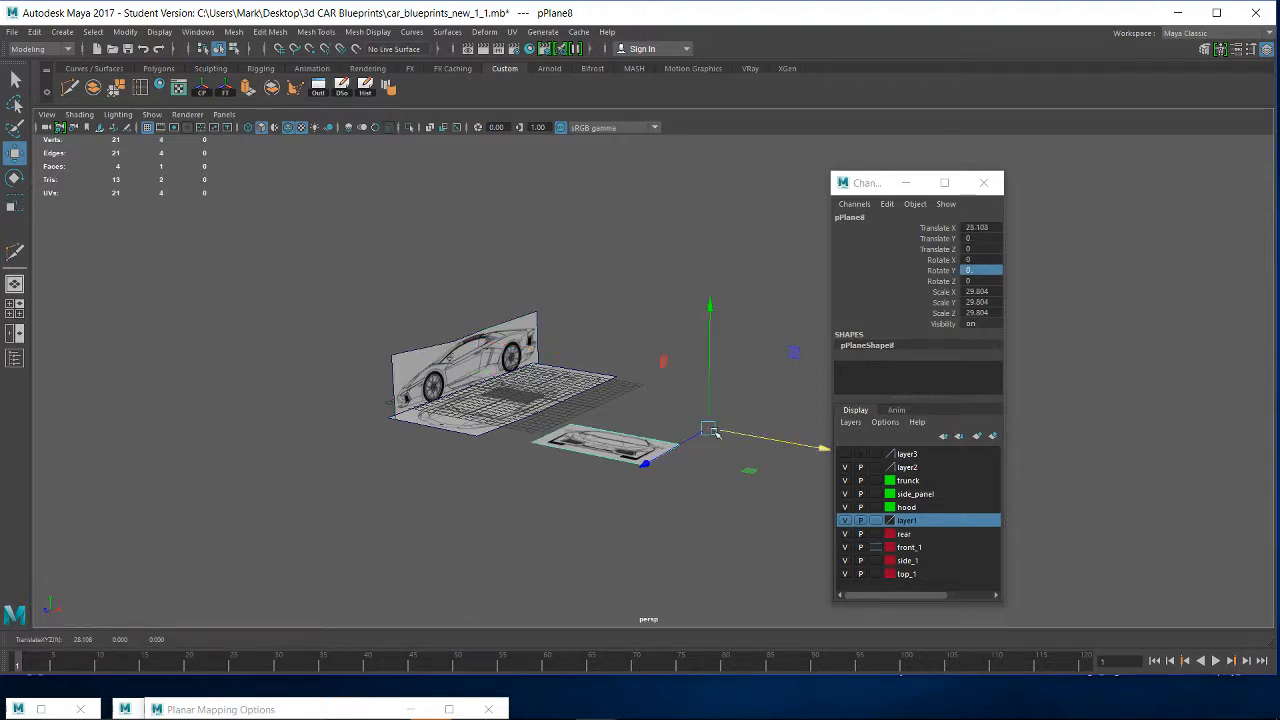
key(e)
drag(636, 326, 655, 544)
double_click(976, 259)
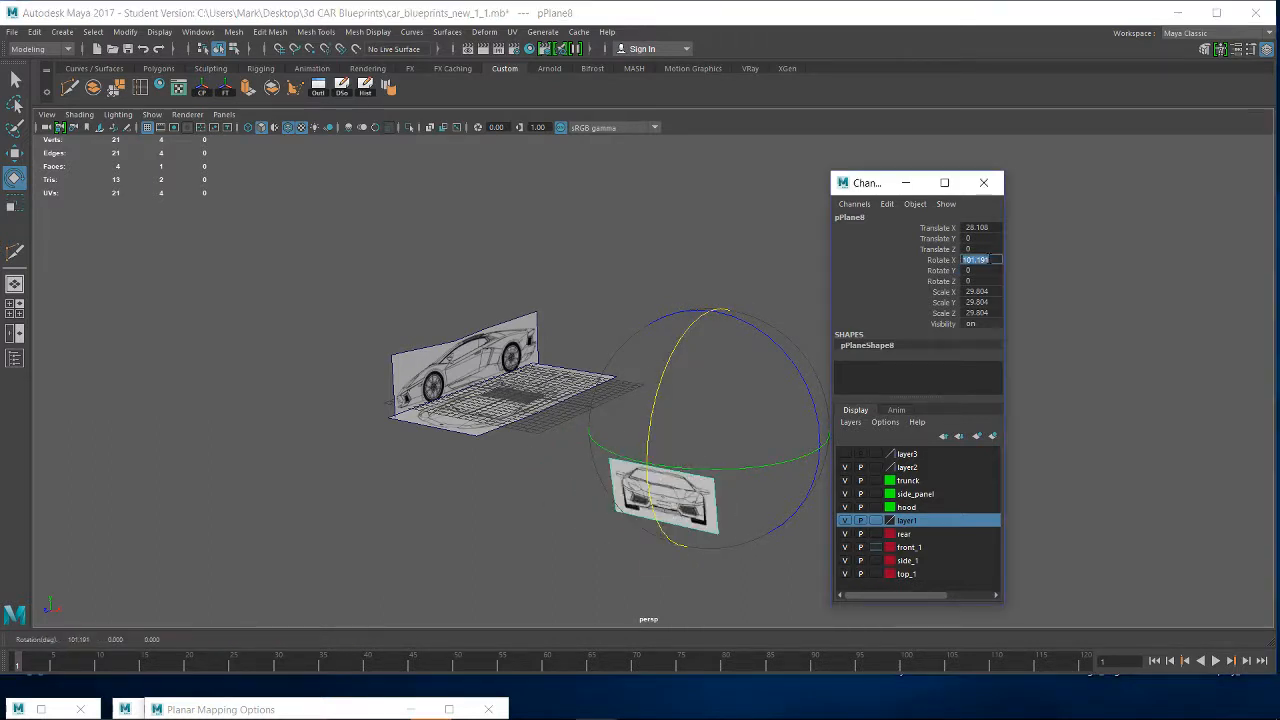
text(90)
key(Return)
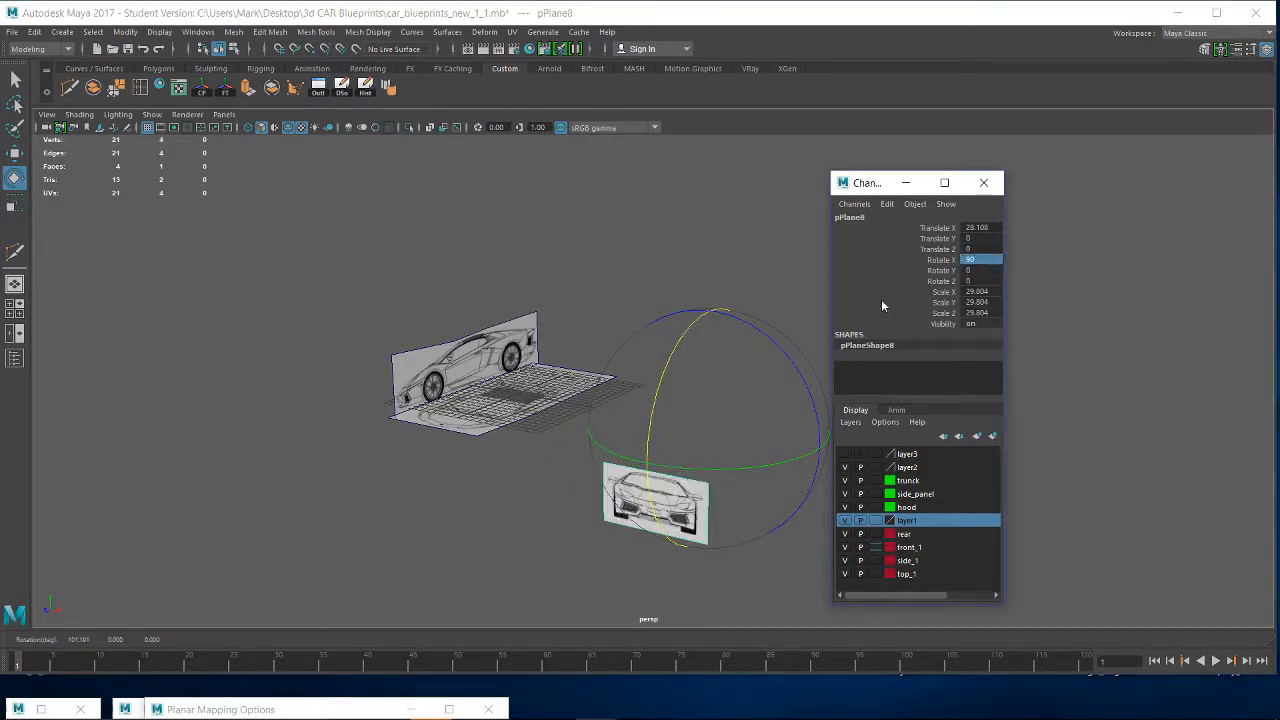
- Raise the front-view plane to about 17 in Y and move it over the top view, about 12.2 in X
key(w)
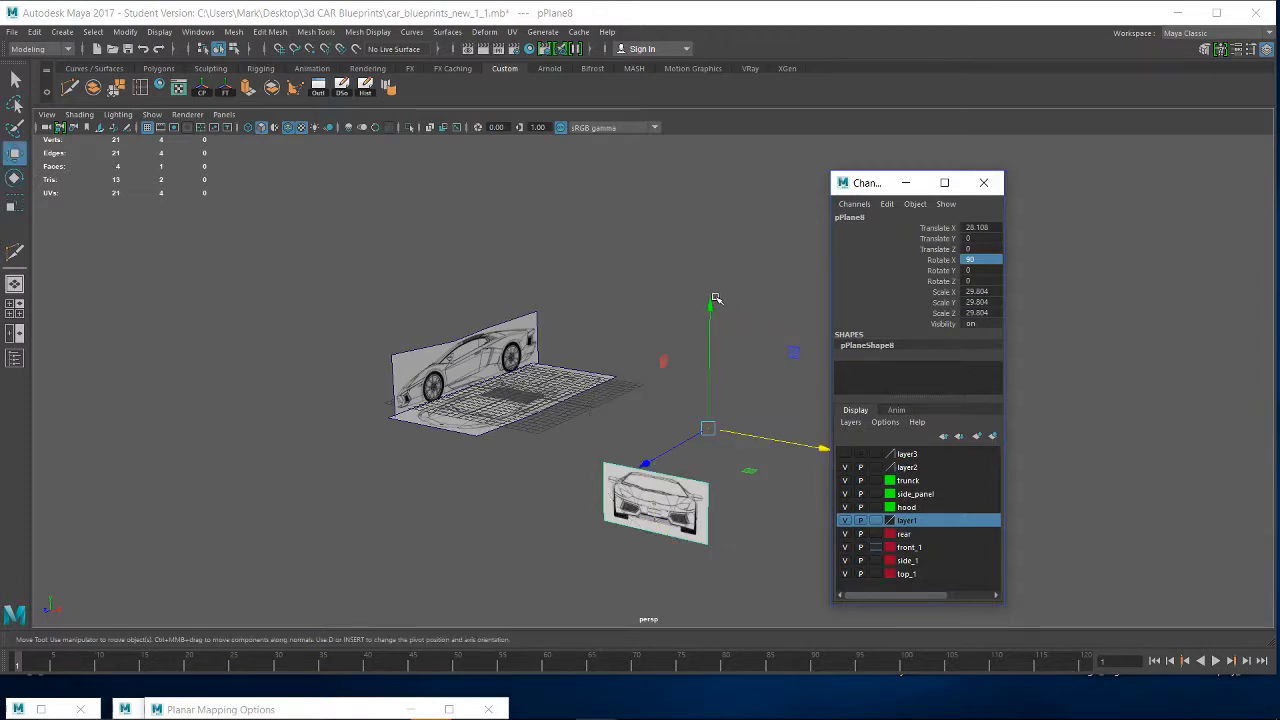
drag(715, 298, 715, 157)
drag(780, 296, 668, 285)
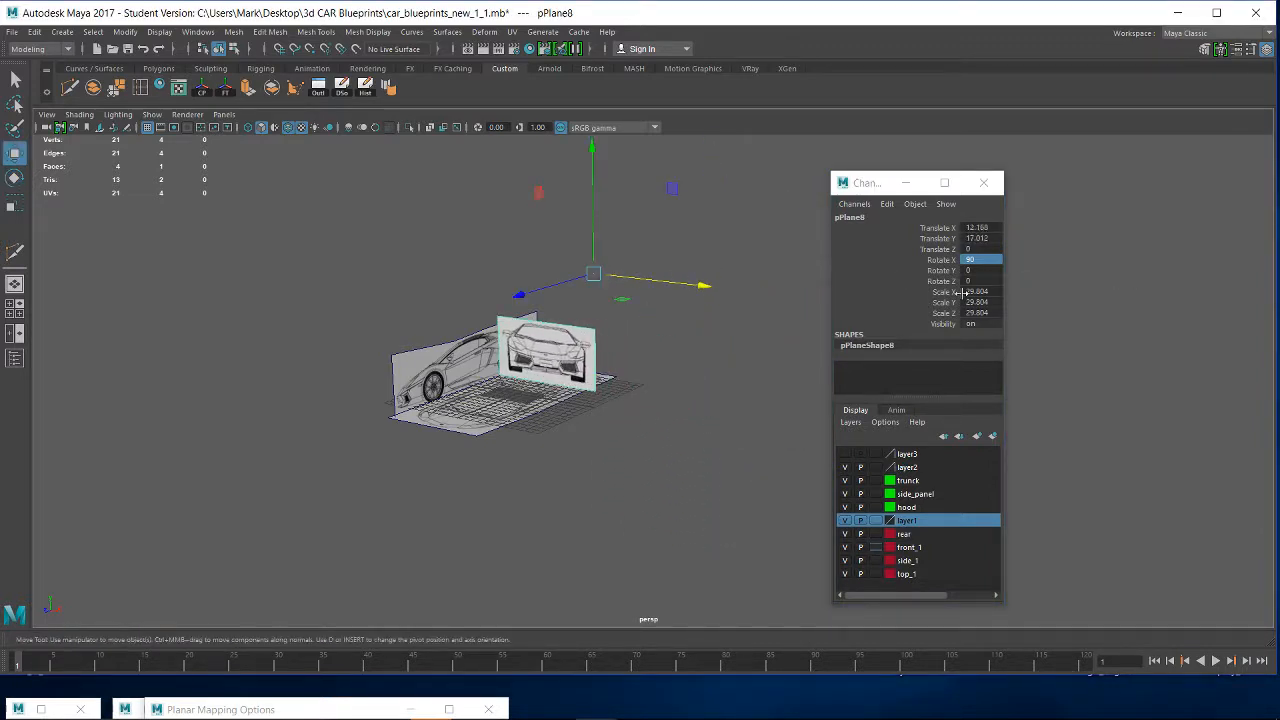
- Stand the rear-view plane upright by rotating it to exactly 90 degrees in X
scroll(691, 371, down, 3)
click(1083, 505)
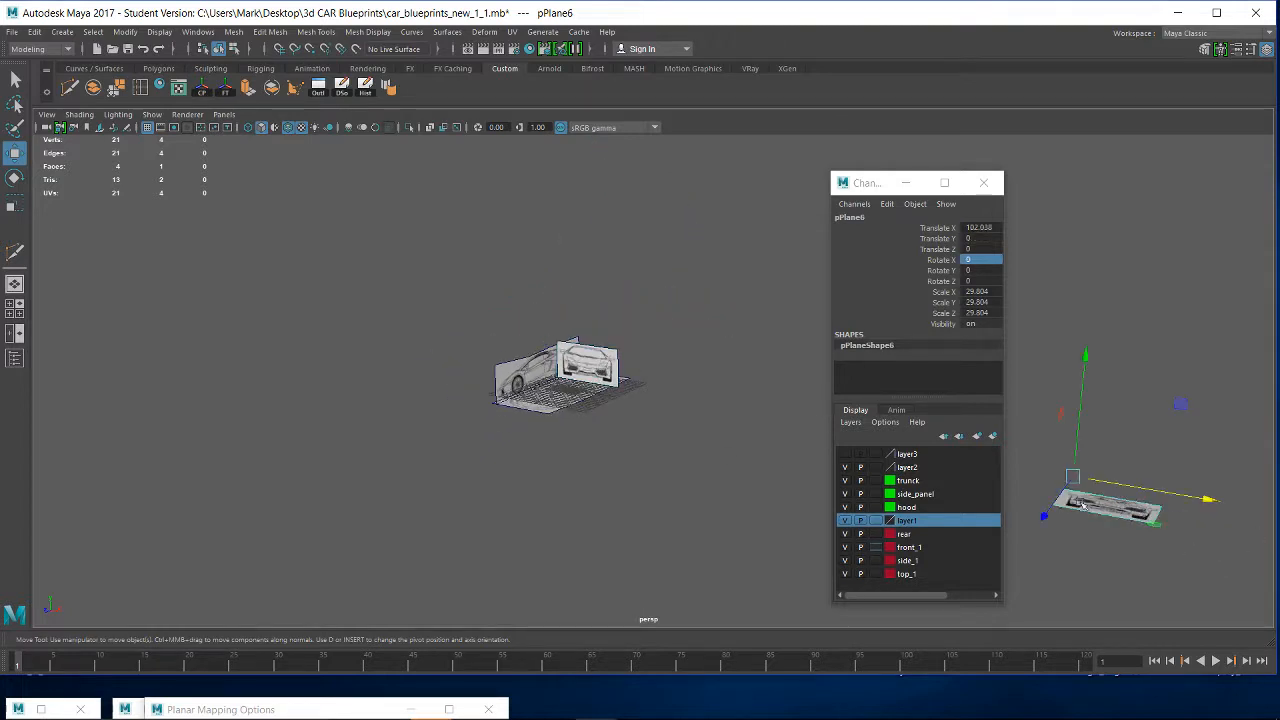
key(e)
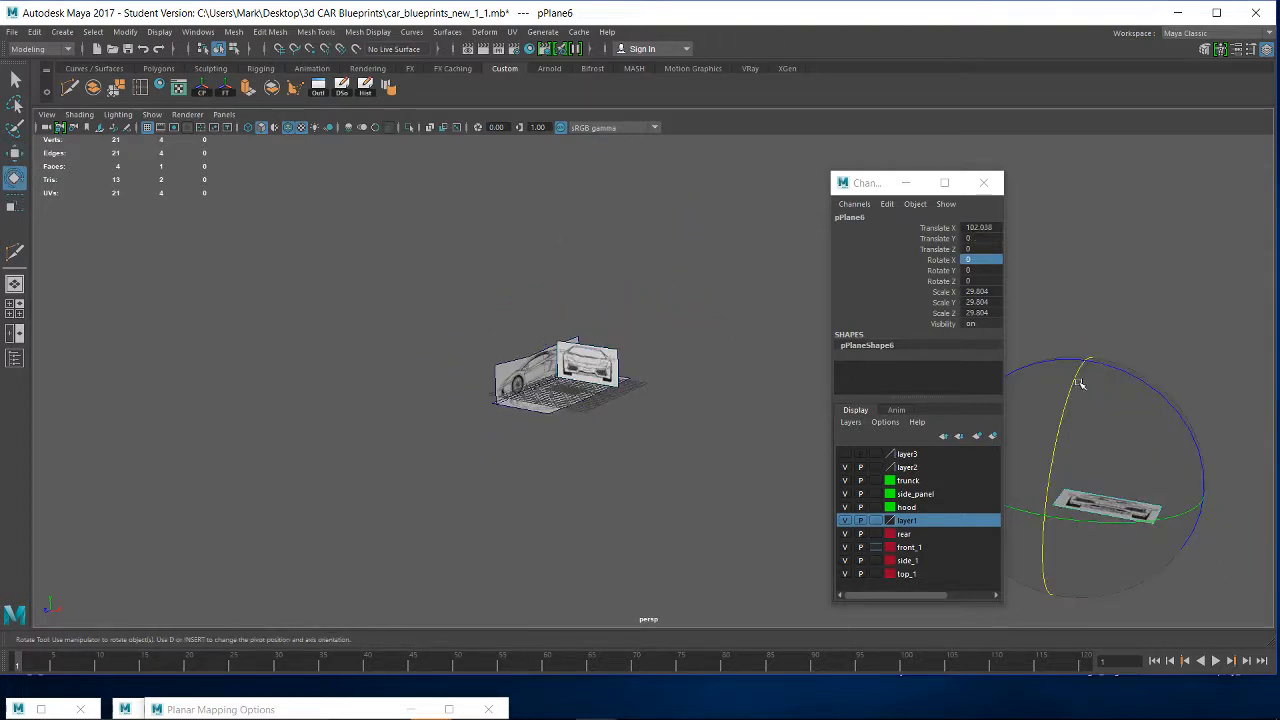
drag(1080, 383, 990, 285)
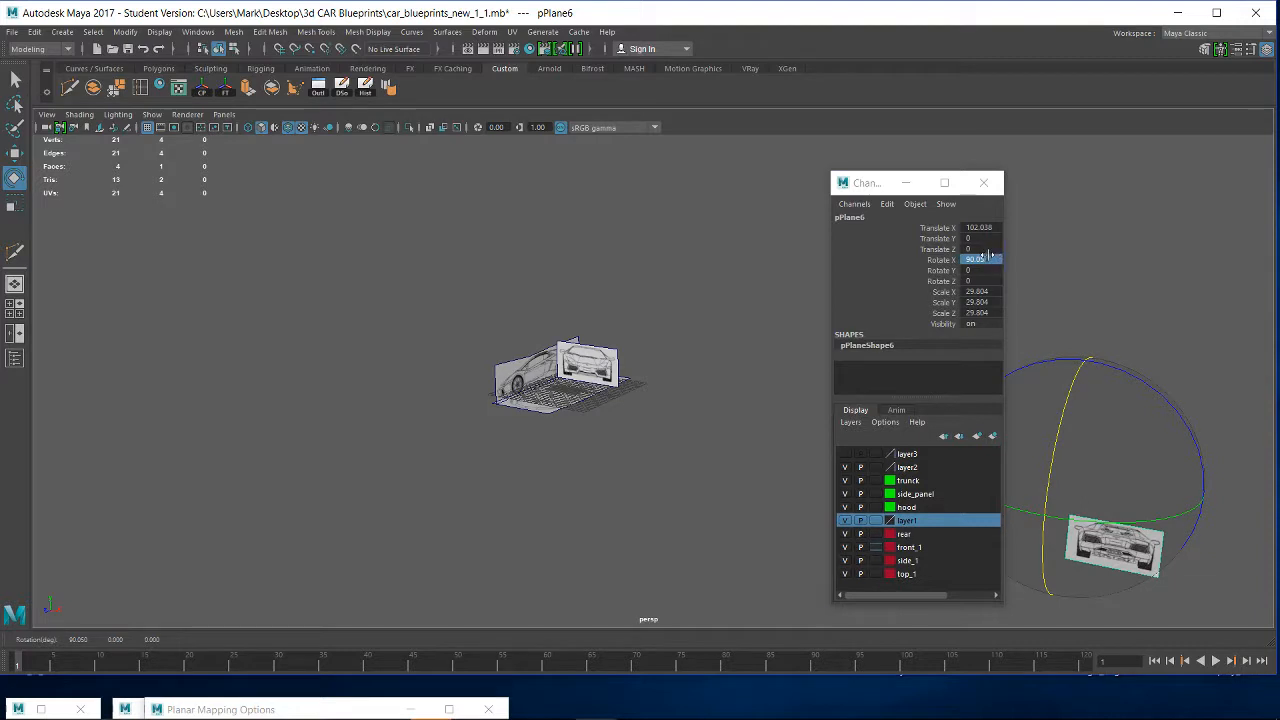
double_click(990, 258)
text(90)
key(Return)
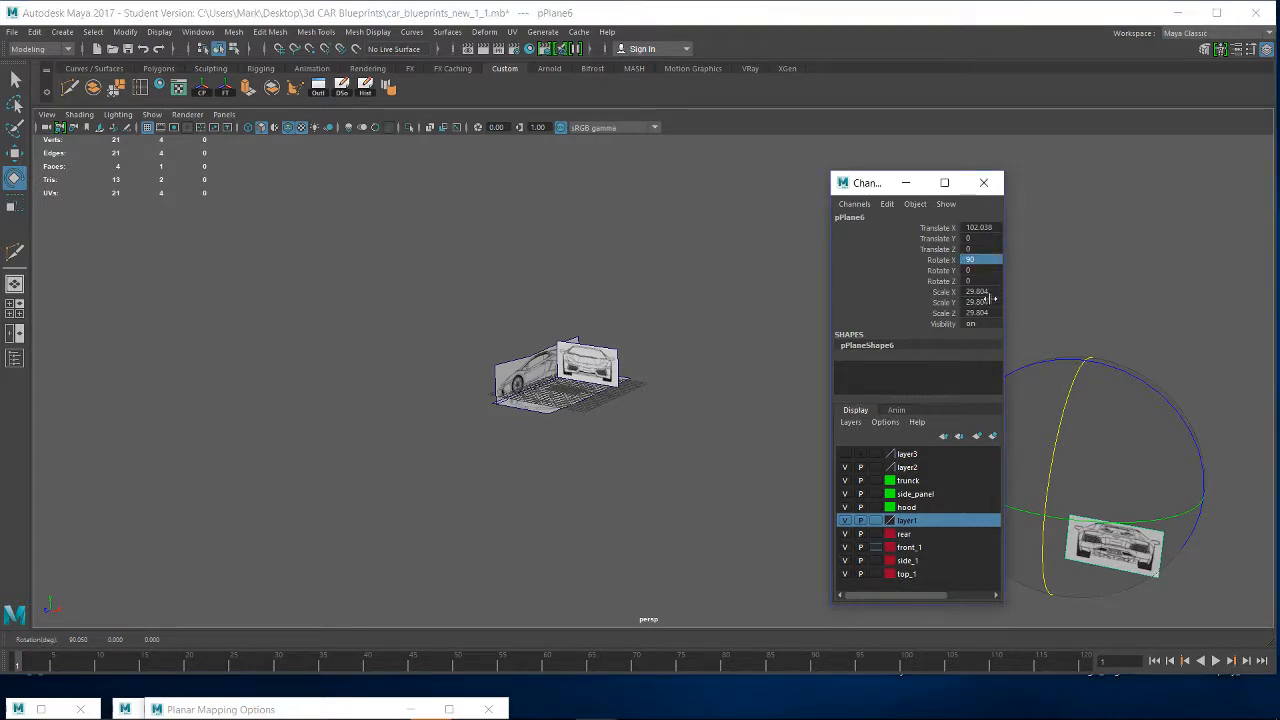
- Bring the rear-view plane close to the other views, to about -21.1 in X and -5.2 in Z
key(w)
drag(1208, 500, 428, 382)
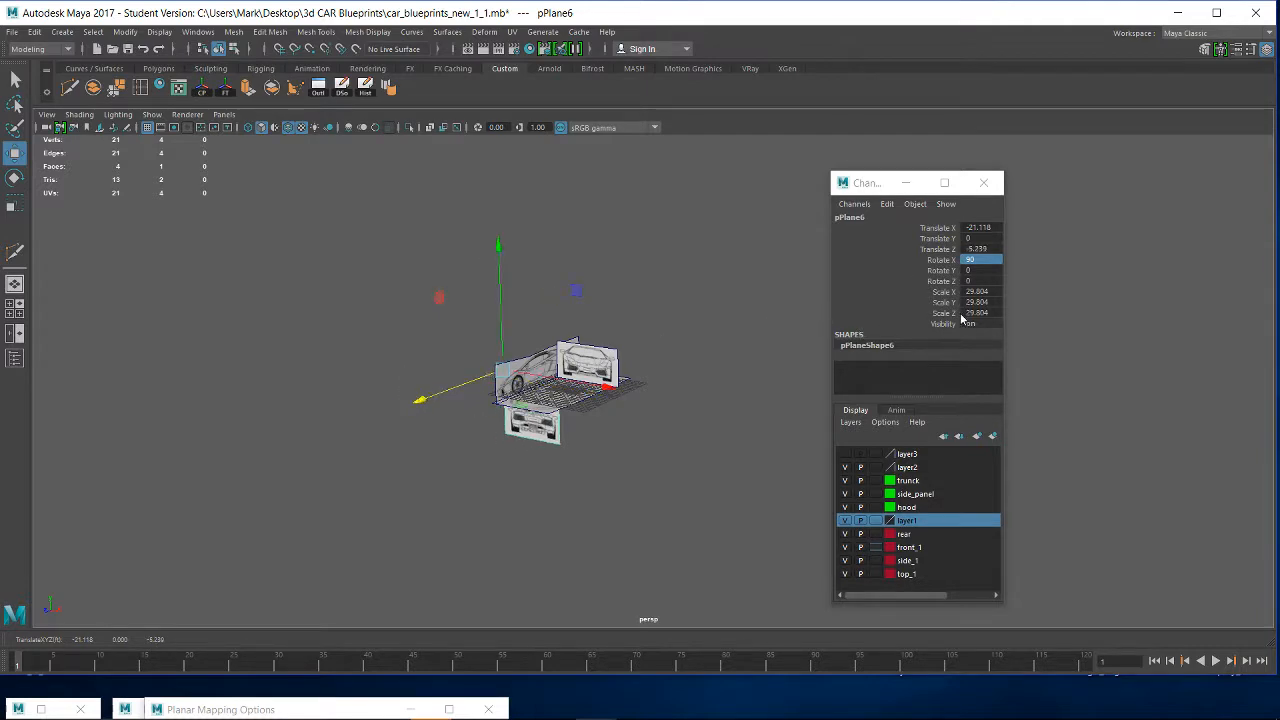
scroll(700, 414, up, 8)
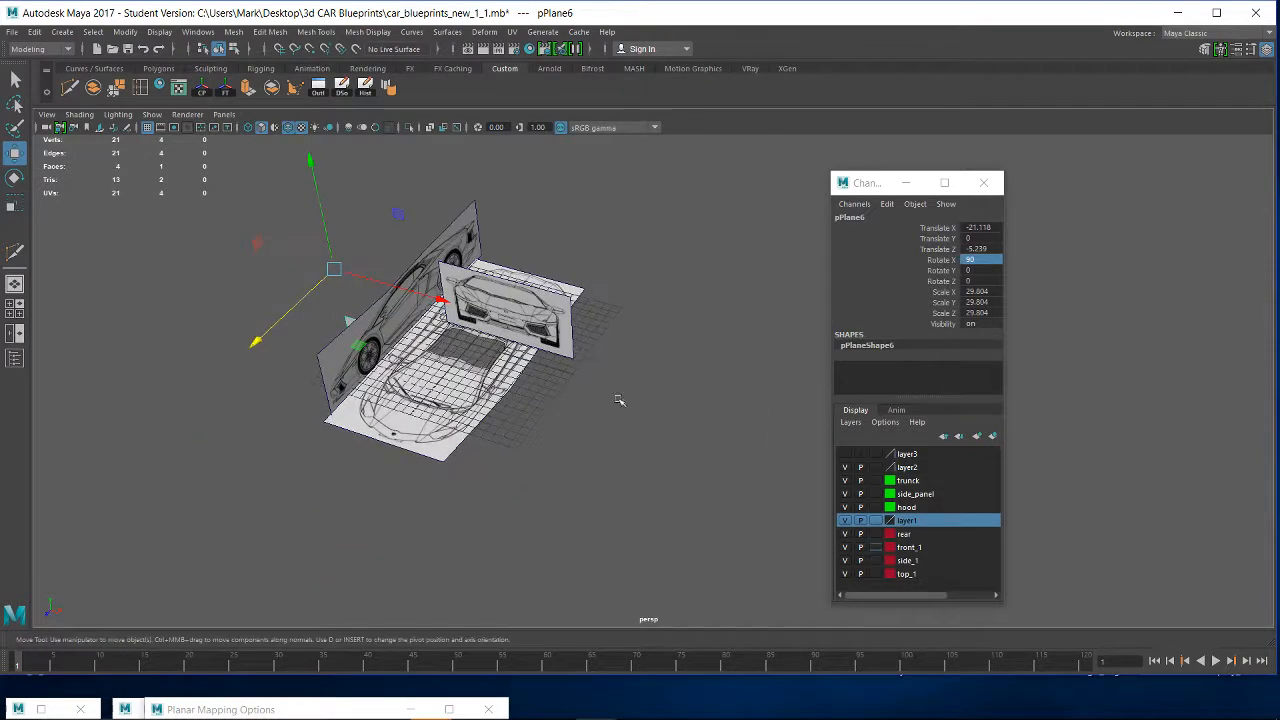
- Move the front-view plane to the tail end of the top view, about 8.4 in X and -11.8 in Z
click(555, 318)
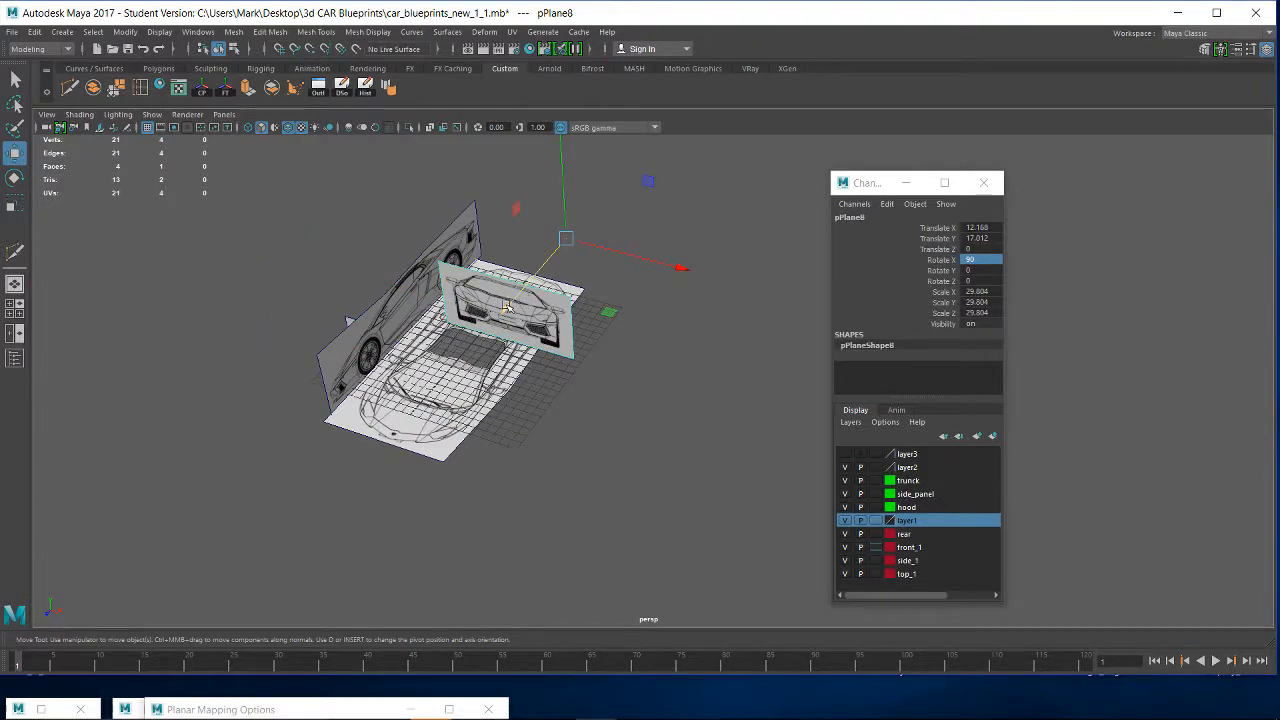
drag(507, 306, 507, 430)
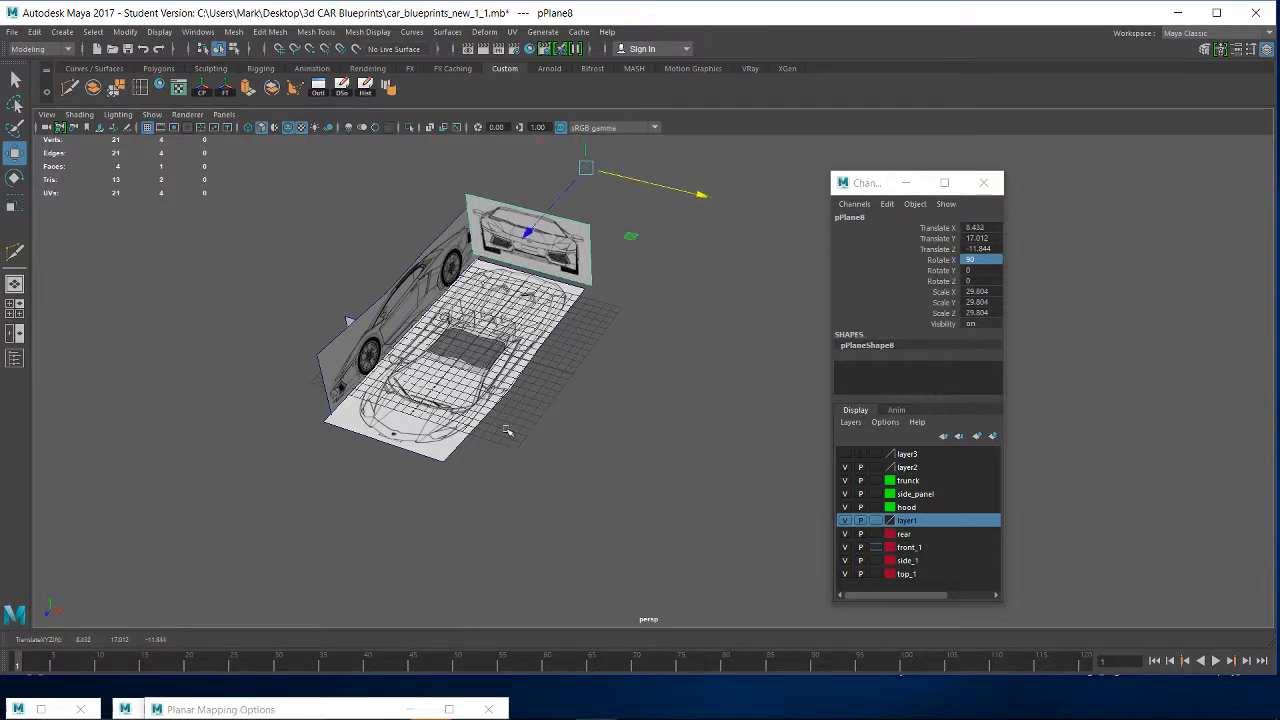
alt+drag(465, 390, 533, 336)
- Place the rear-view plane at the nose end of the top view, about -8.2 in X, 15 in Y and 15.7 in Z
click(390, 368)
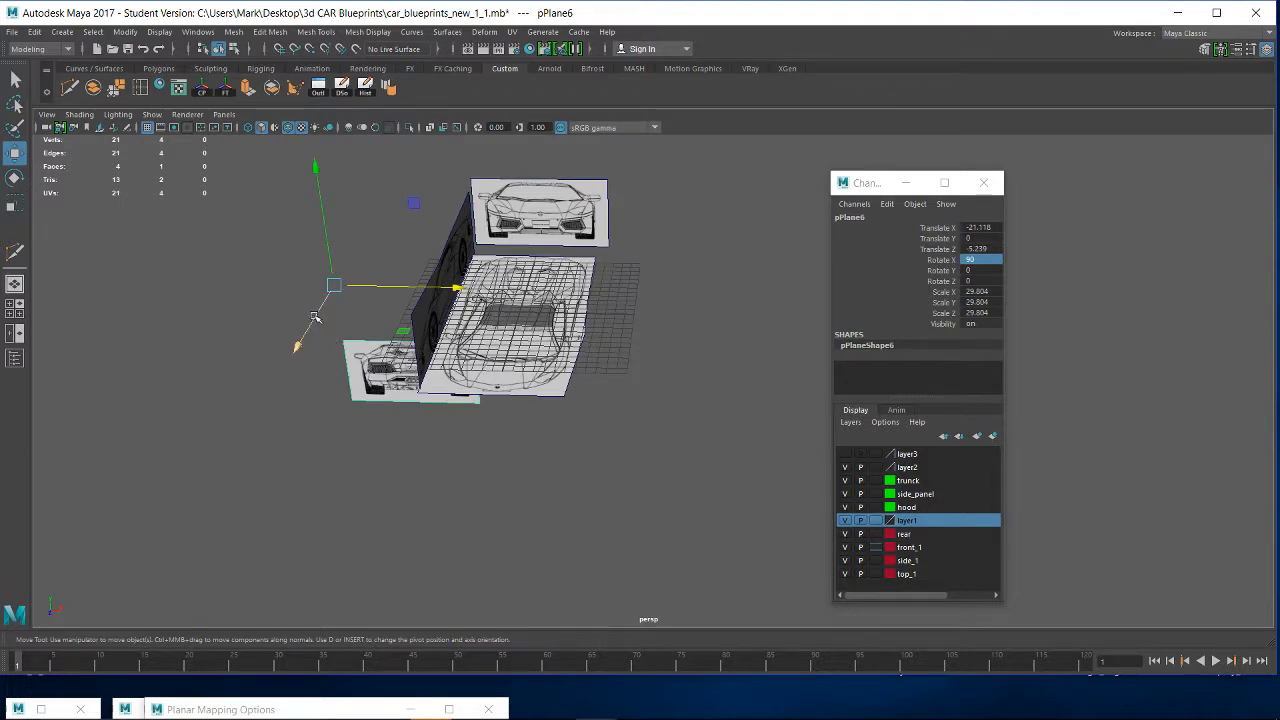
drag(297, 345, 232, 462)
drag(407, 386, 530, 387)
drag(388, 274, 381, 135)
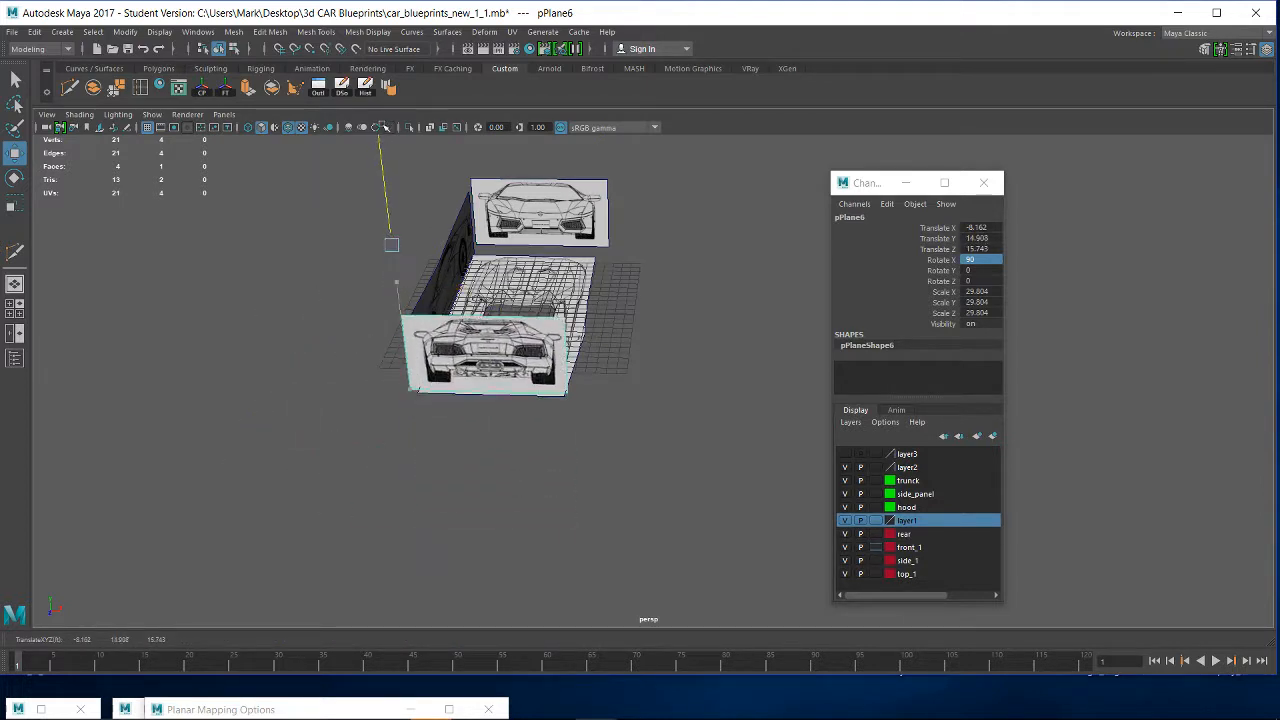
alt+drag(666, 277, 513, 295)
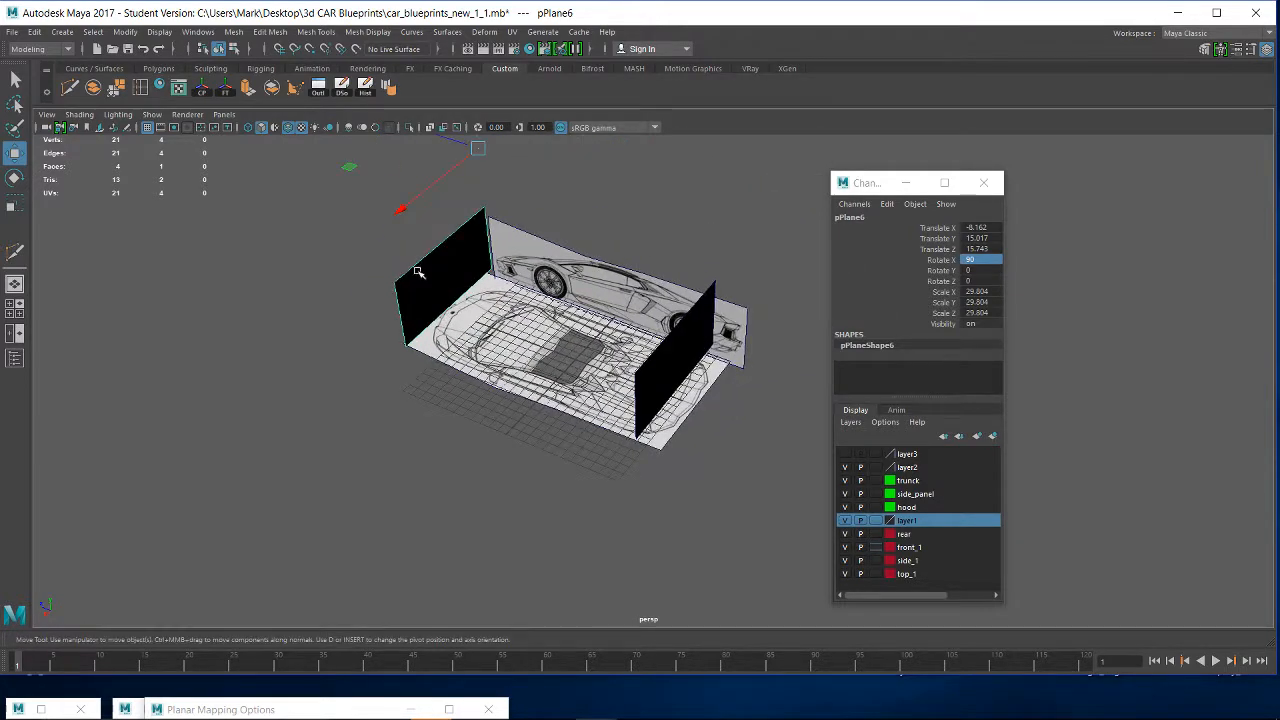
- Reverse the normals of the rear-view plane so its image faces the opposite side
alt+drag(667, 408, 677, 296)
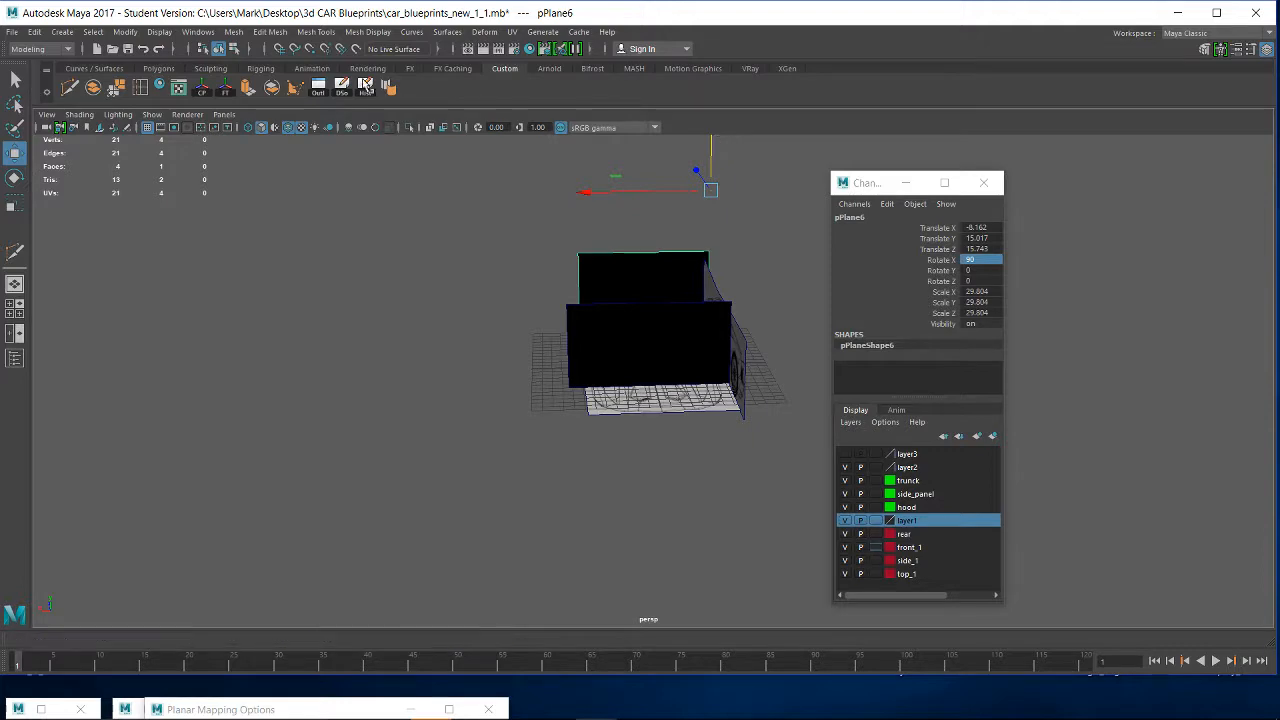
click(368, 32)
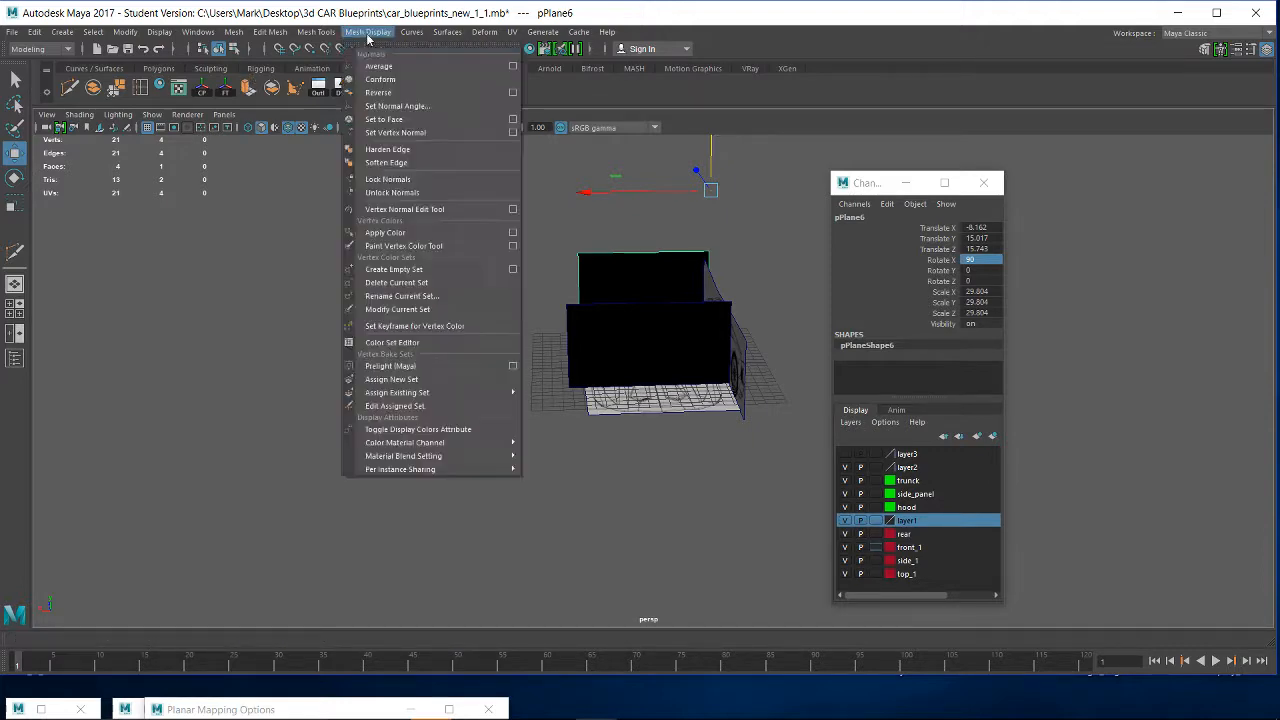
click(405, 92)
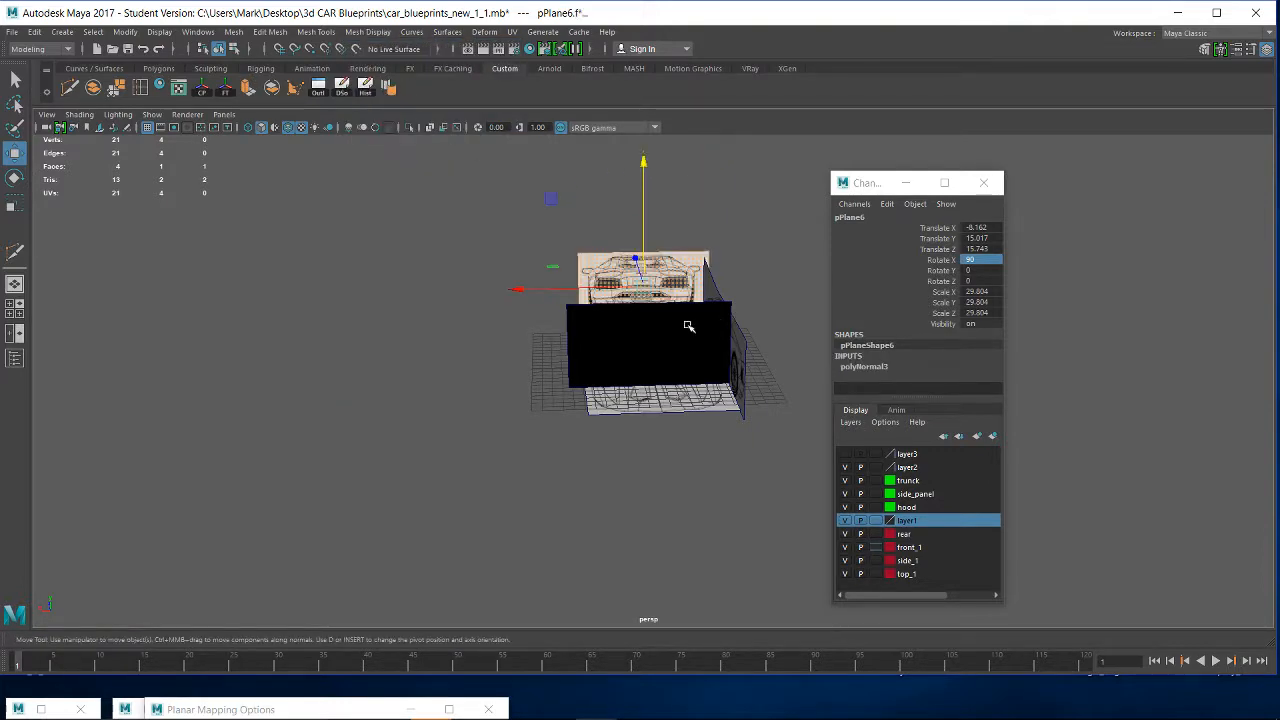
- Inspect how the upright side and rear-view planes line up with the top view, and select the rear-view plane
alt+drag(689, 323, 731, 394)
scroll(728, 398, up, 5)
alt+middle_drag(669, 447, 574, 303)
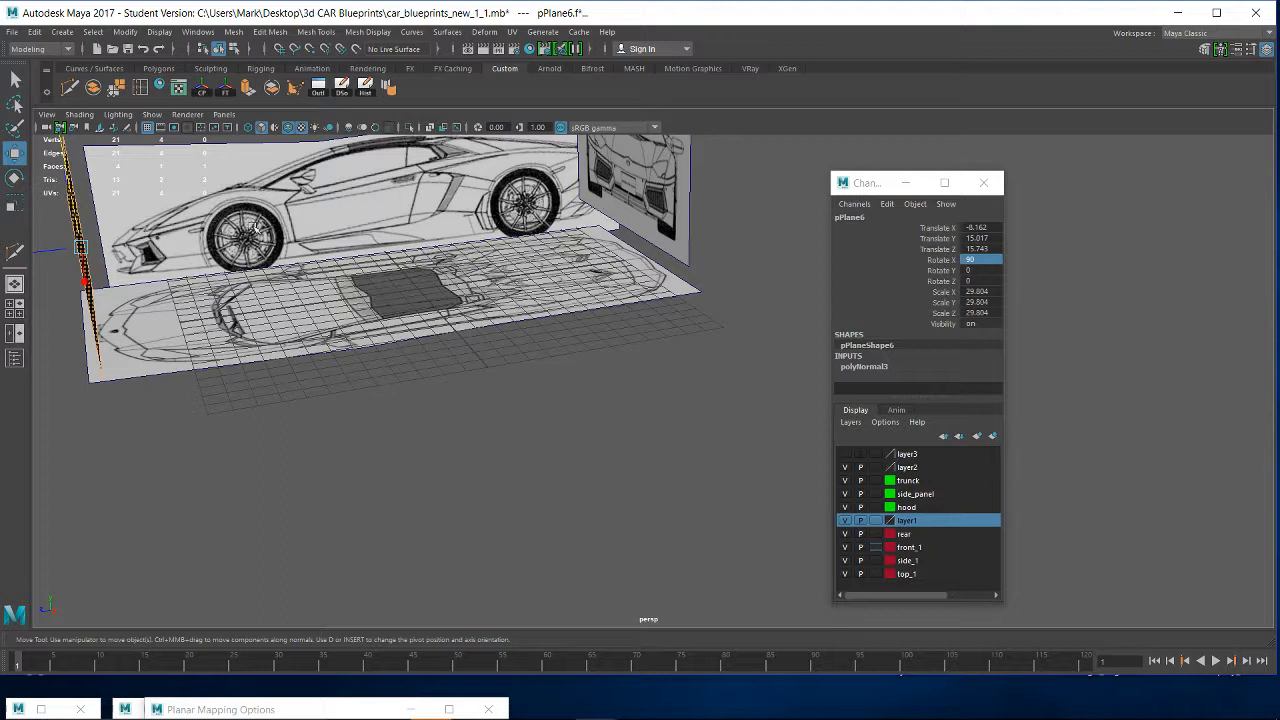
click(205, 190)
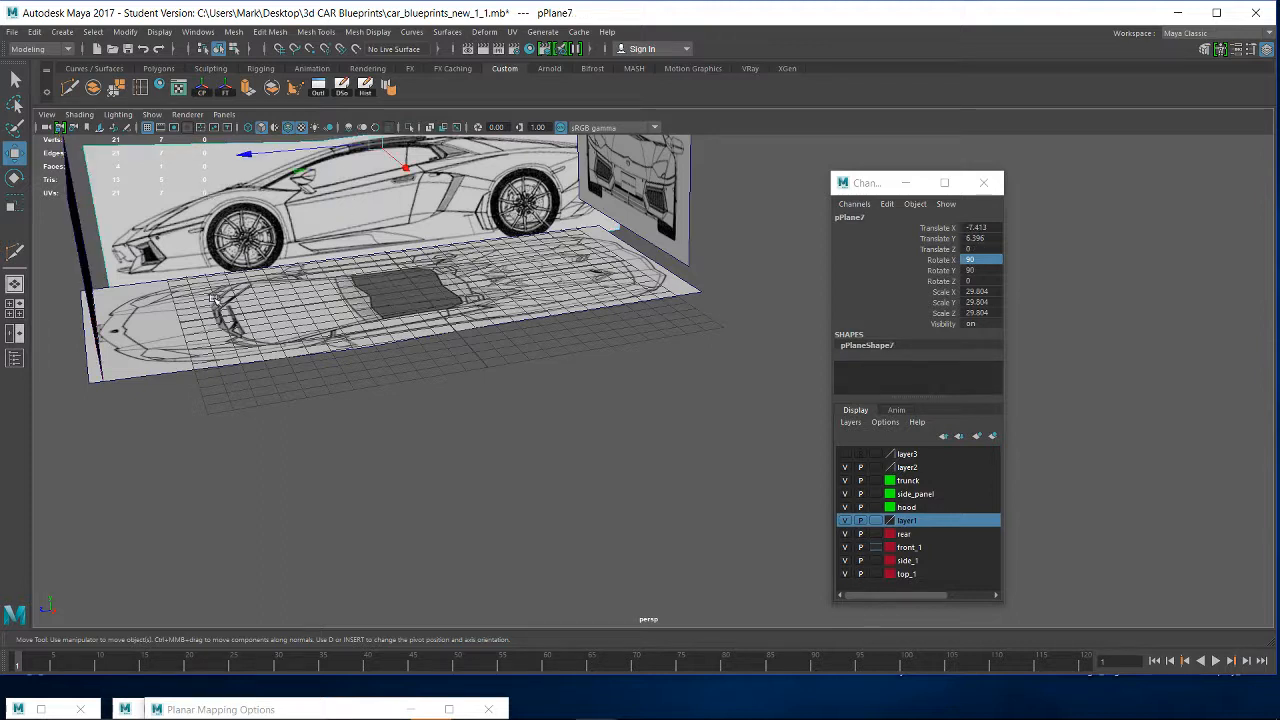
click(63, 222)
click(80, 223)
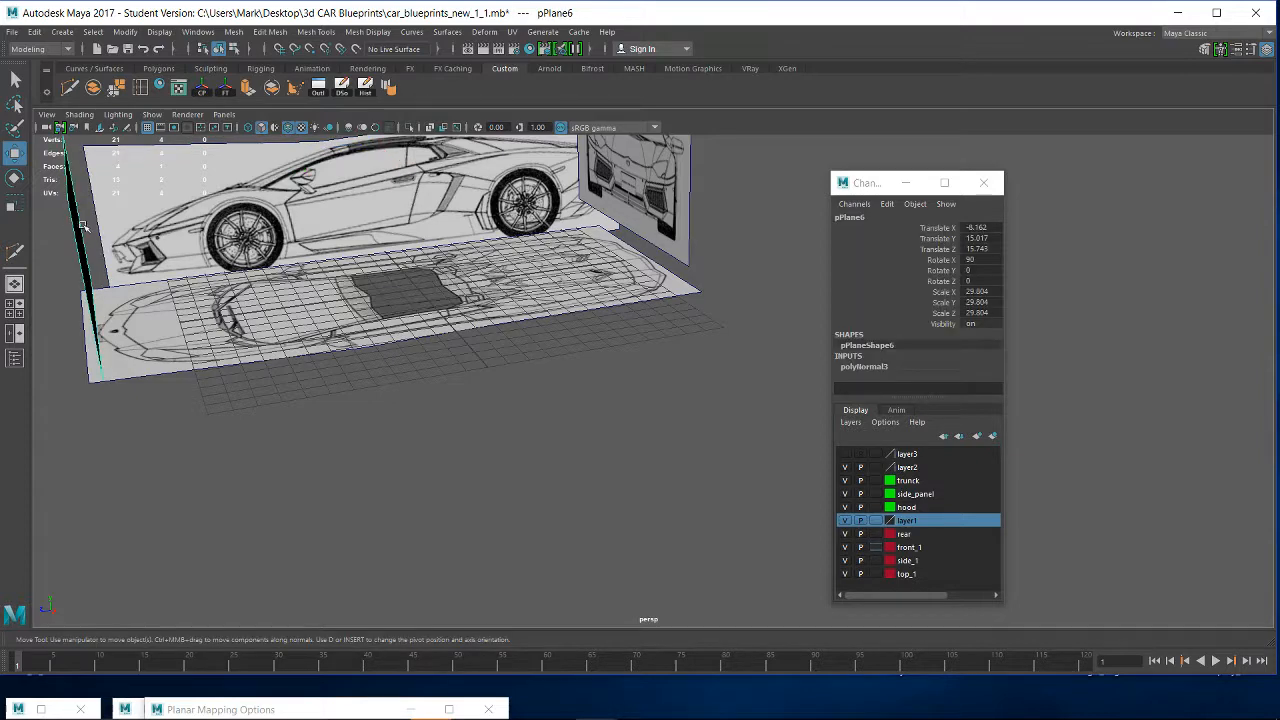
scroll(107, 246, down, 4)
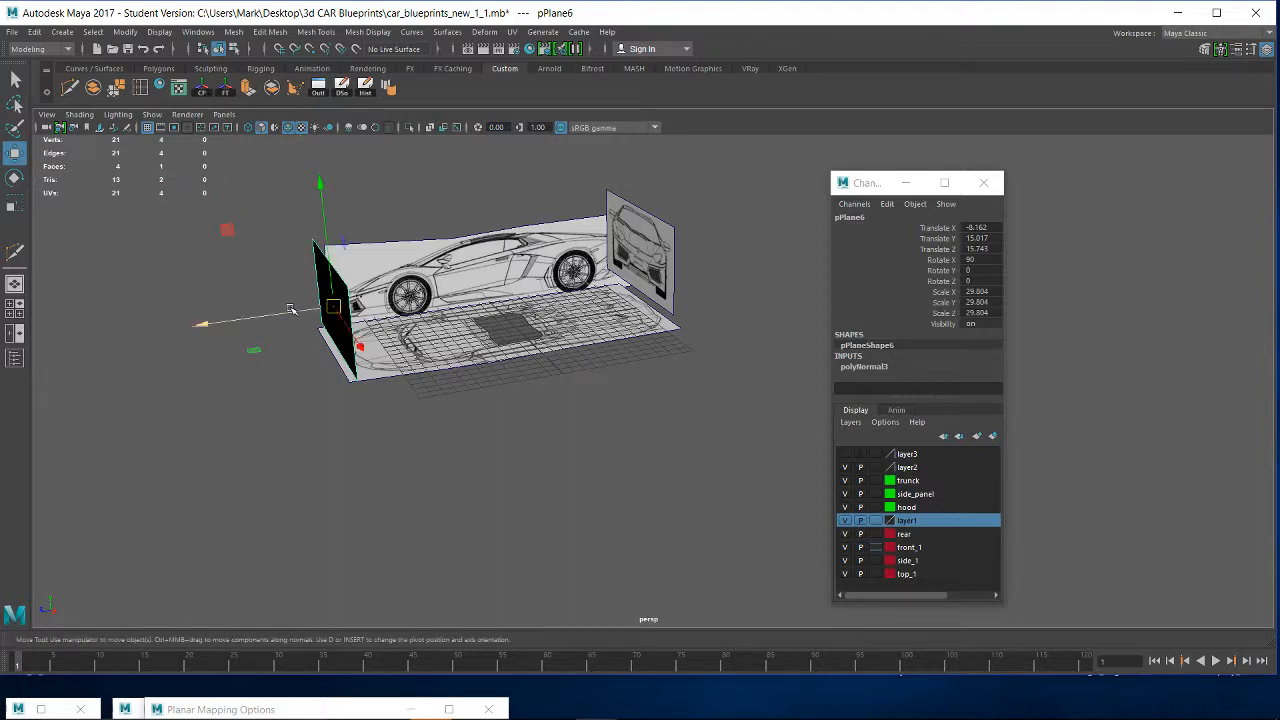
- Move the rear-view plane outward, away from the nose end of the top view, to about 24.6 in Z
drag(290, 310, 181, 327)
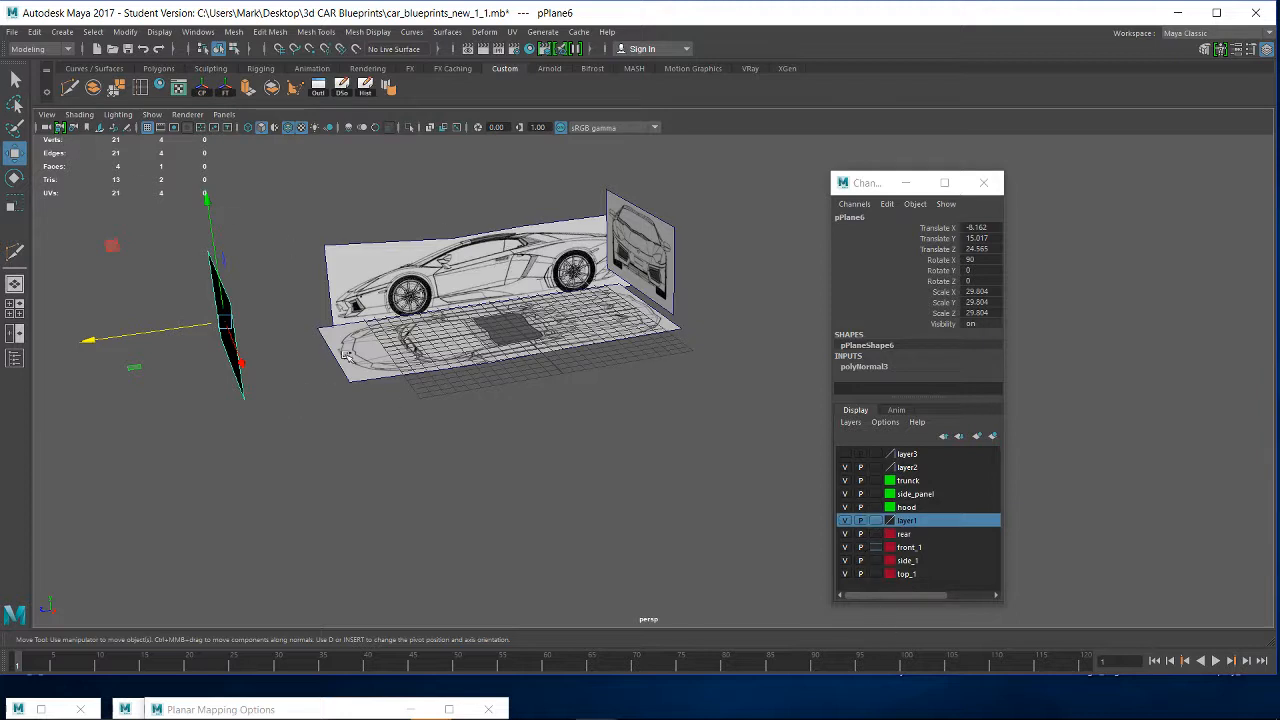
- Move the side-view plane's pivot to roughly the nose of the car drawing
click(372, 306)
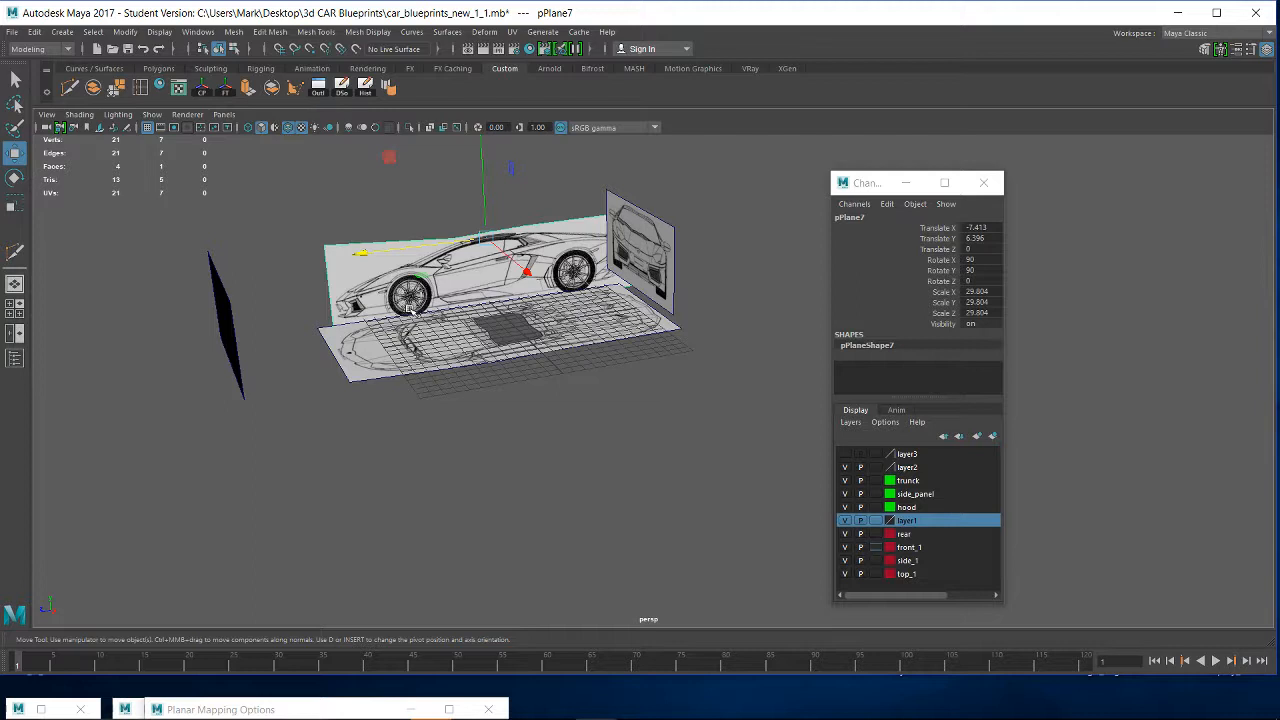
key(d)
drag(389, 252, 229, 280)
drag(321, 165, 326, 207)
key(d)
- Refine the side-view plane's pivot in the side view so it sits exactly on the tip of the car's nose
scroll(390, 367, up, 6)
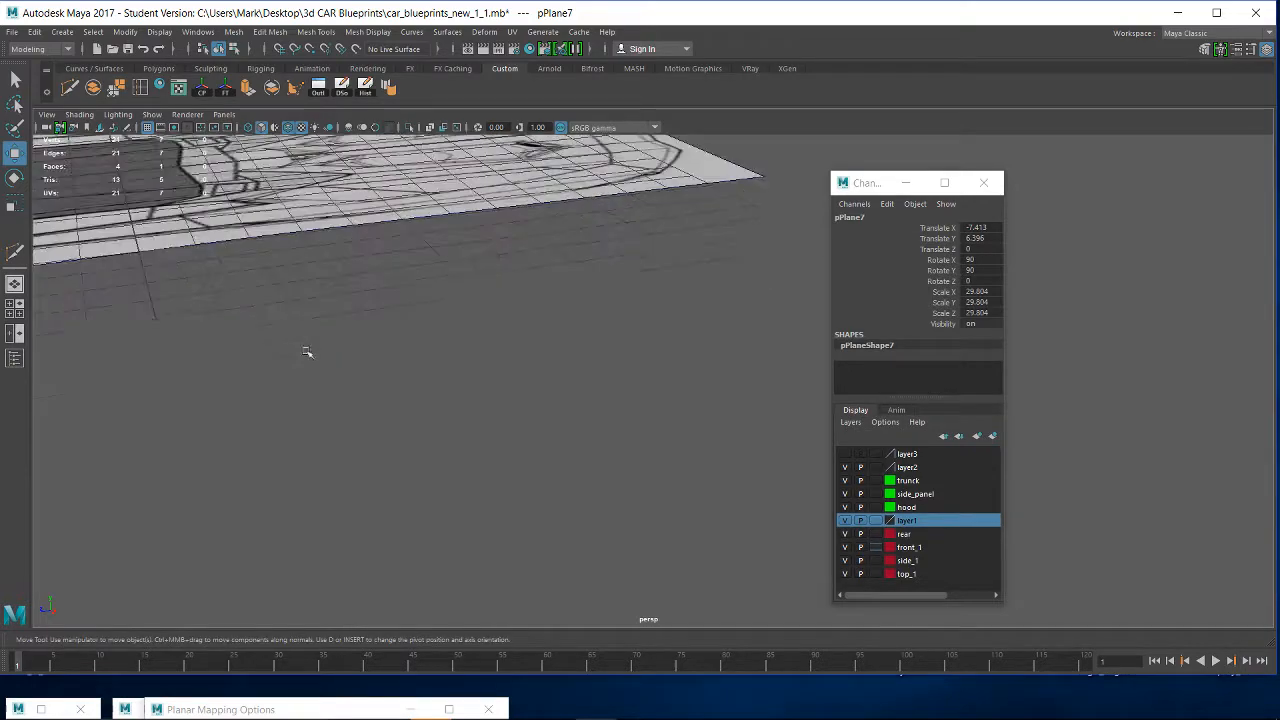
key(space)
drag(511, 340, 566, 346)
scroll(214, 334, down, 5)
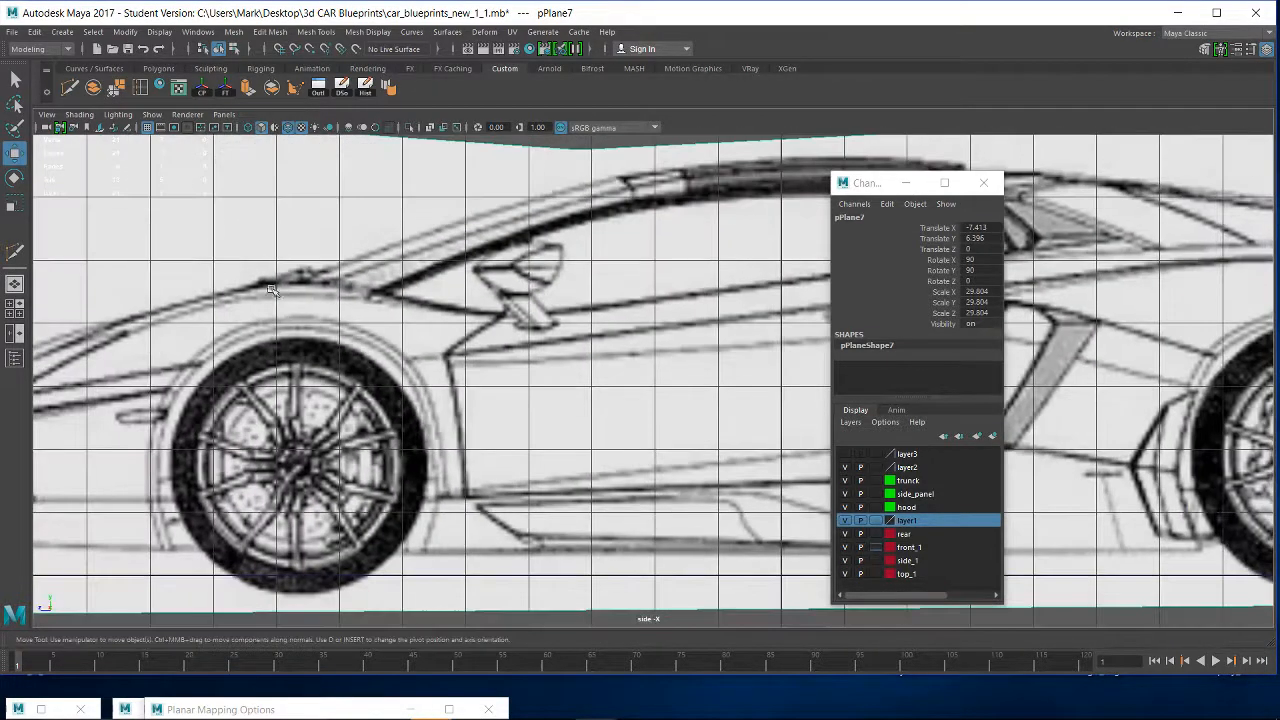
scroll(268, 291, down, 4)
alt+middle_drag(235, 315, 455, 275)
scroll(455, 275, up, 5)
alt+middle_drag(262, 396, 548, 379)
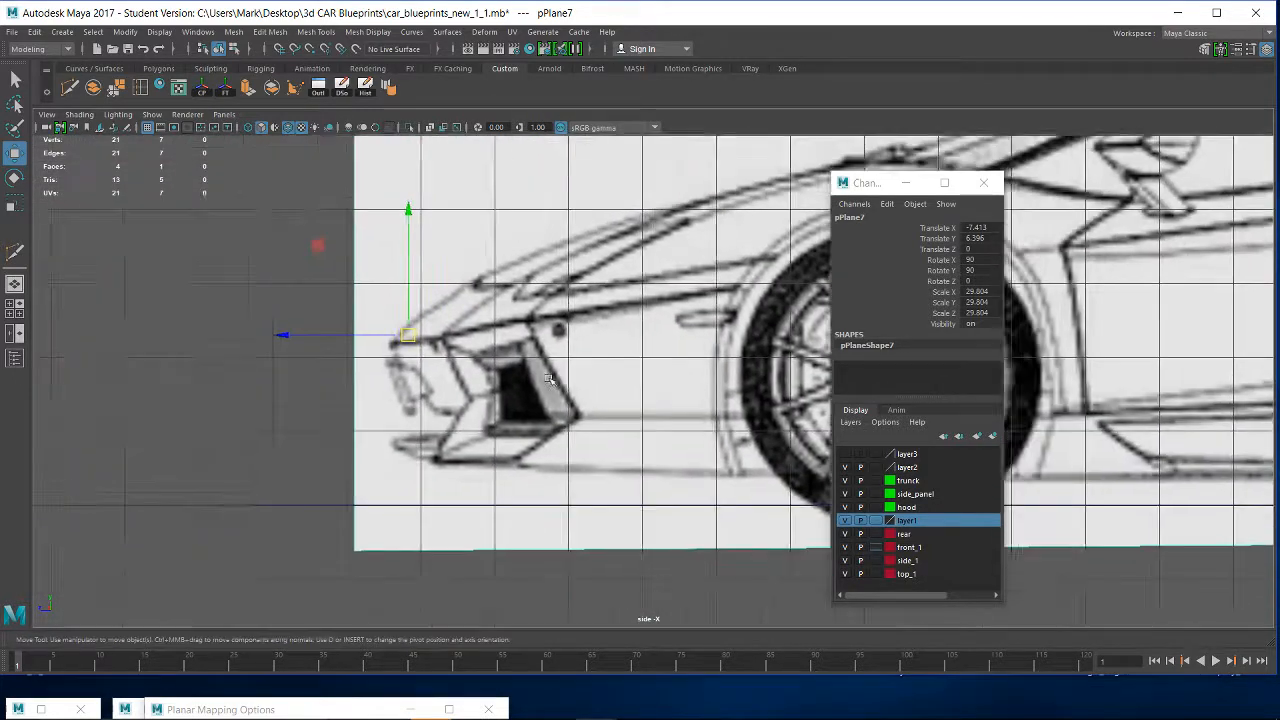
scroll(548, 379, up, 5)
alt+middle_drag(200, 349, 386, 420)
key(d)
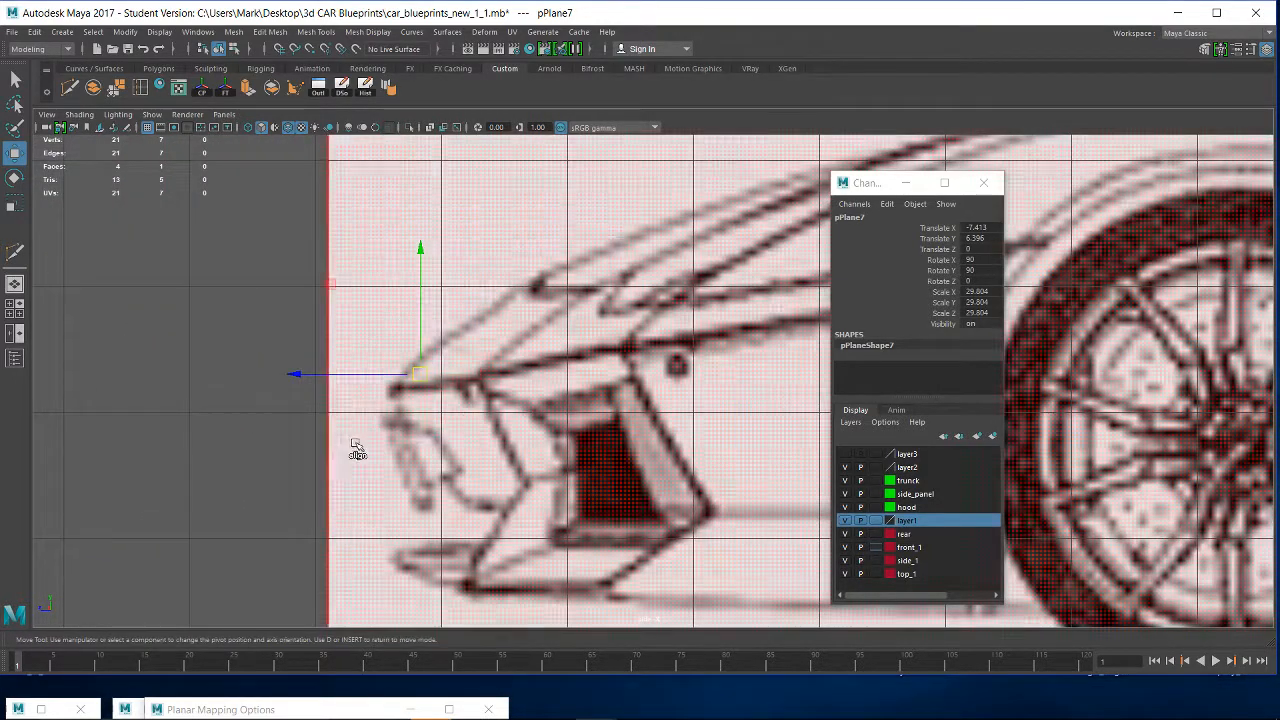
drag(337, 375, 308, 379)
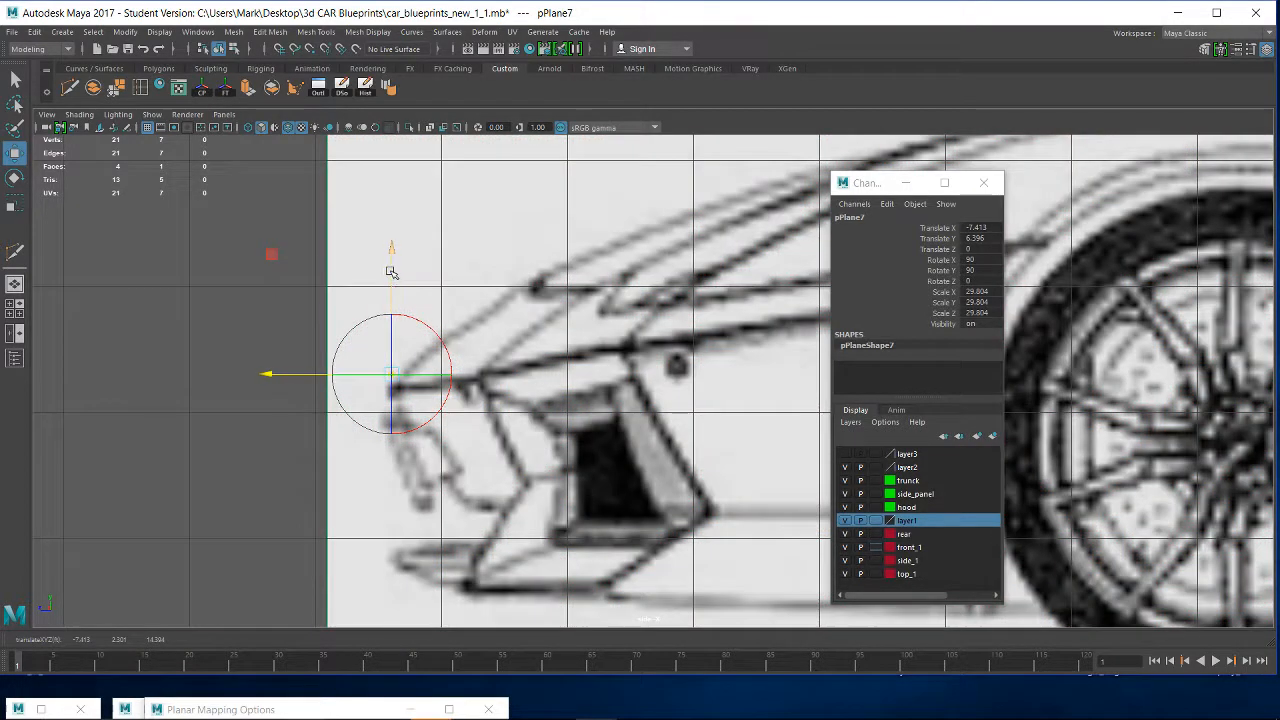
drag(391, 272, 391, 287)
key(d)
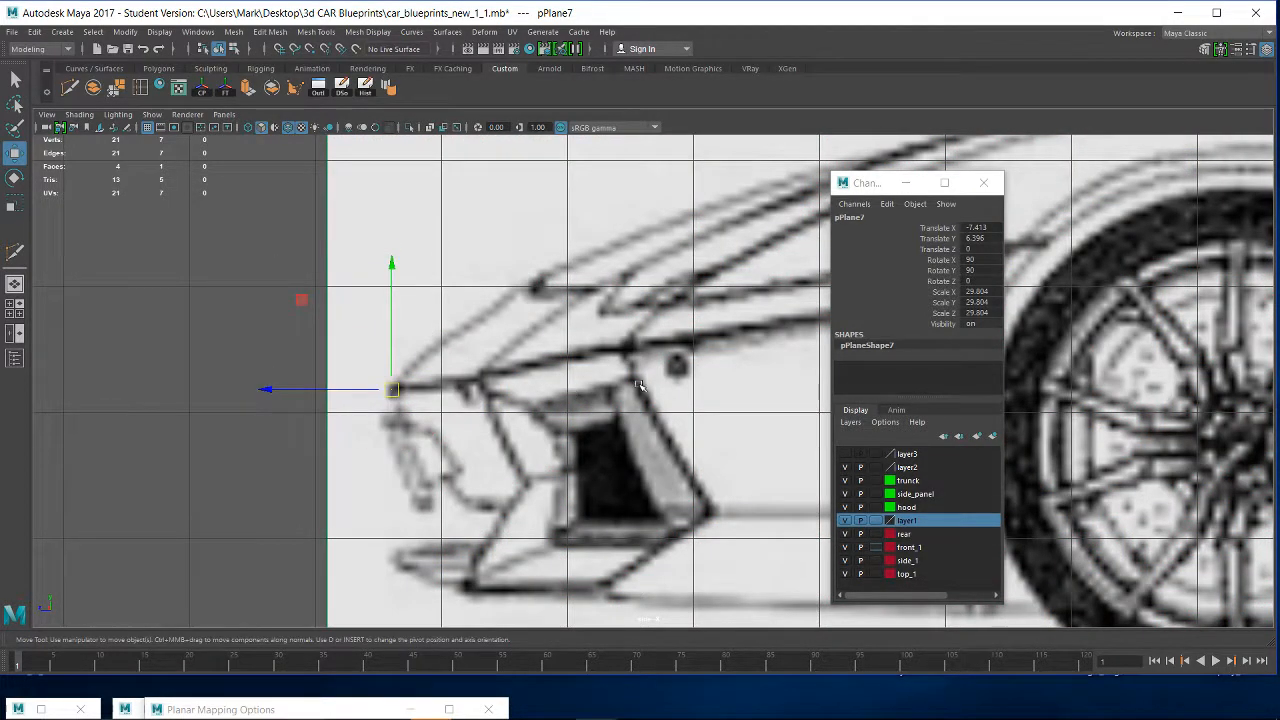
- Snap the side-view plane to the grid centre line, at 0 in X, in the perspective view
scroll(640, 384, down, 3)
key(space)
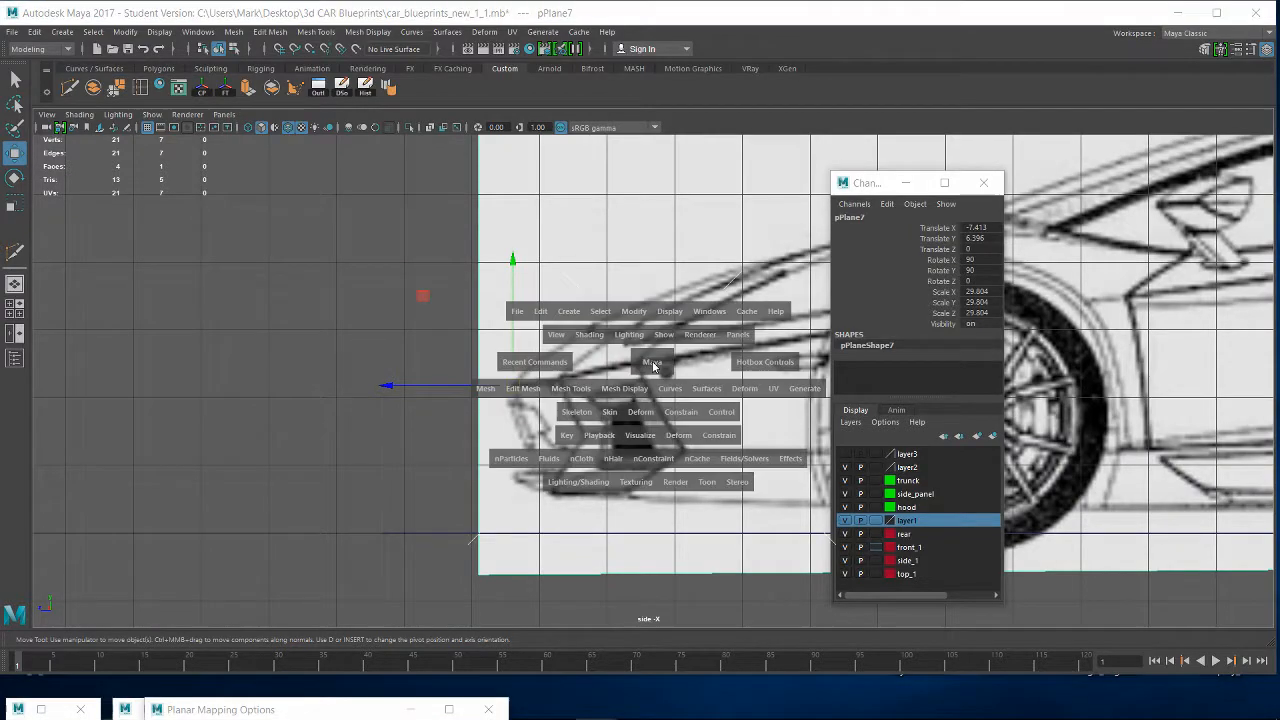
drag(653, 369, 654, 336)
alt+right_drag(614, 404, 310, 322)
alt+middle_drag(445, 384, 506, 554)
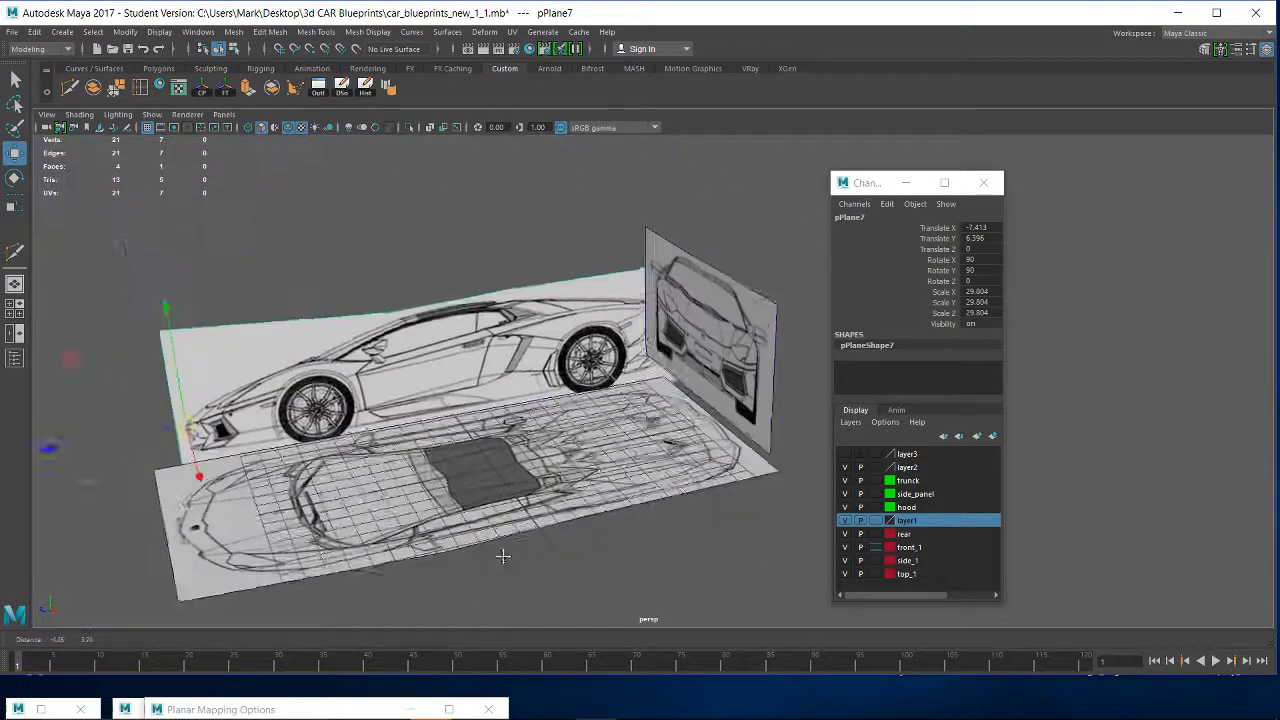
alt+drag(640, 400, 760, 499)
alt+middle_drag(760, 499, 814, 303)
alt+right_drag(320, 430, 425, 458)
alt+middle_drag(425, 458, 511, 538)
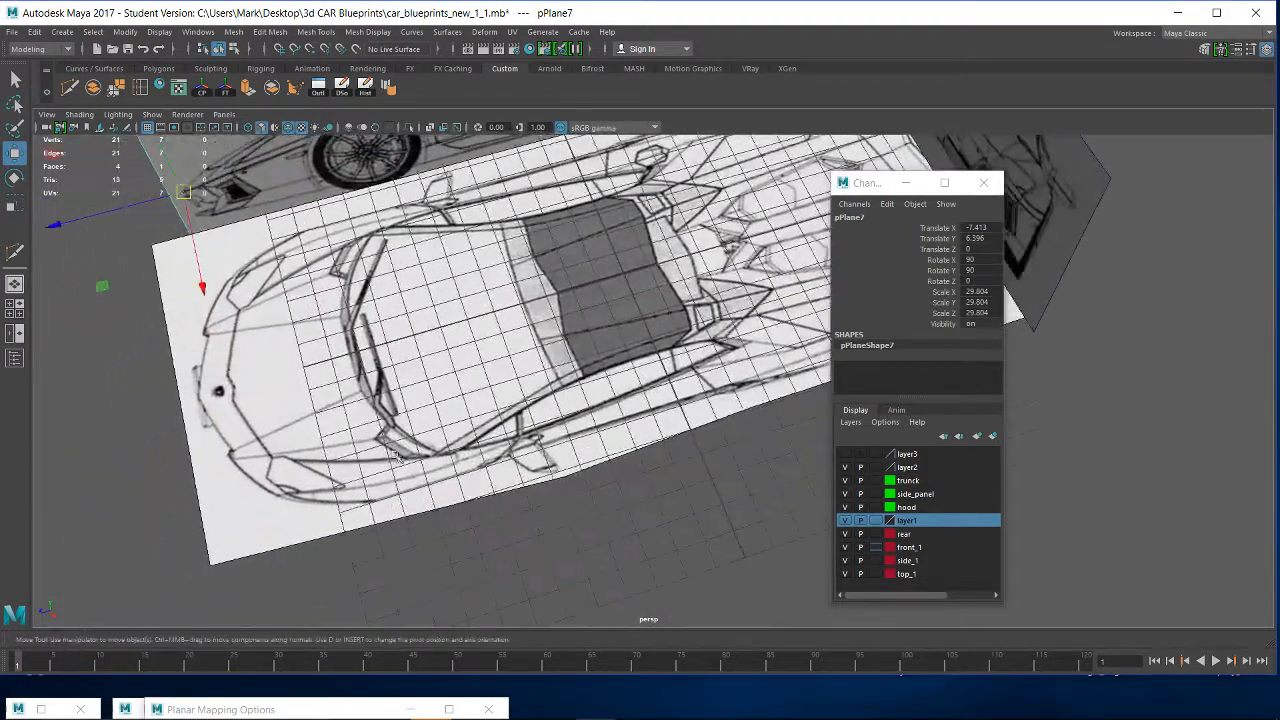
key(x)
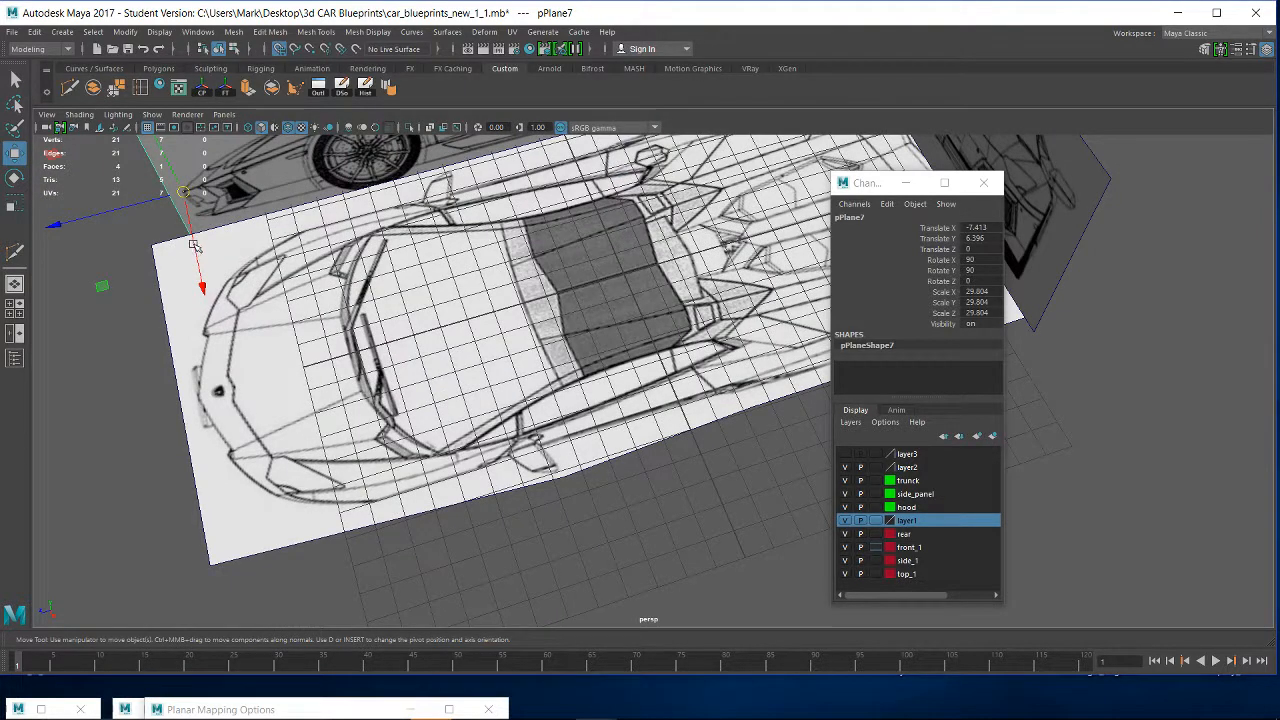
drag(195, 250, 200, 350)
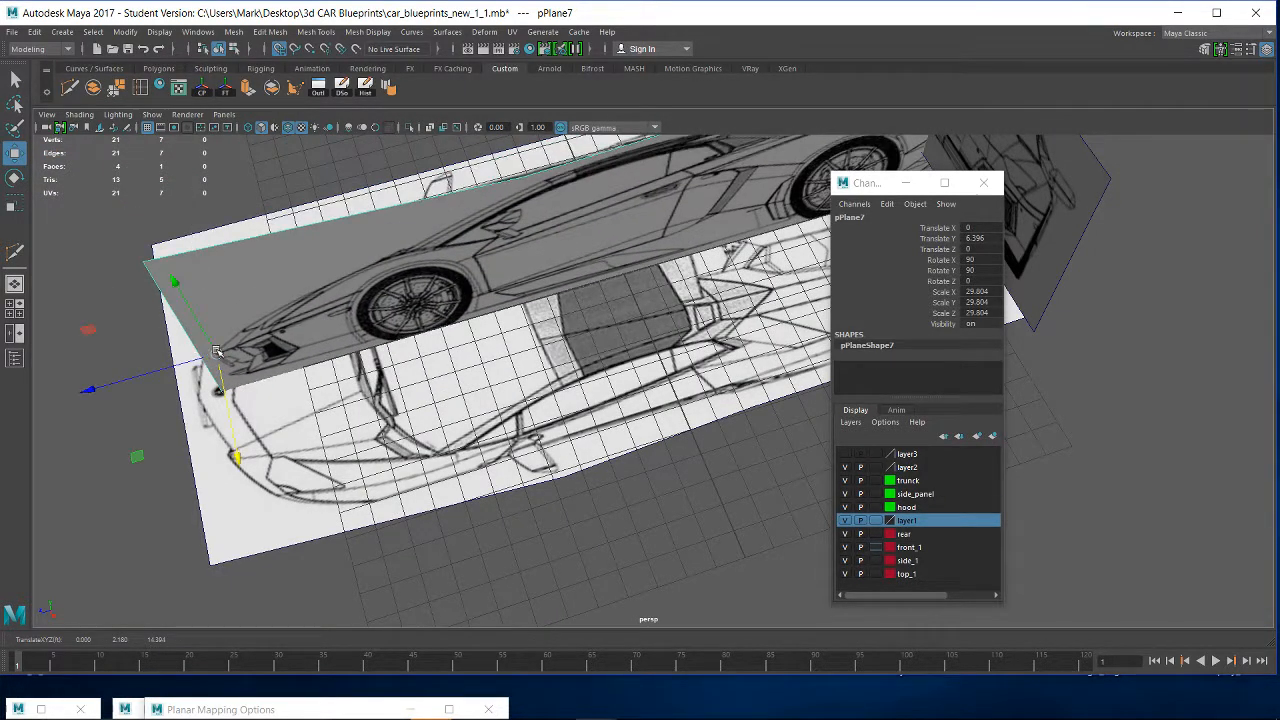
- Line up the side view's nose tip with the top view's nose, at about 1.3 in Z and 4.2 in Y
drag(118, 381, 133, 378)
alt+drag(464, 449, 335, 430)
scroll(300, 410, up, 4)
alt+middle_drag(150, 370, 441, 412)
scroll(441, 412, up, 5)
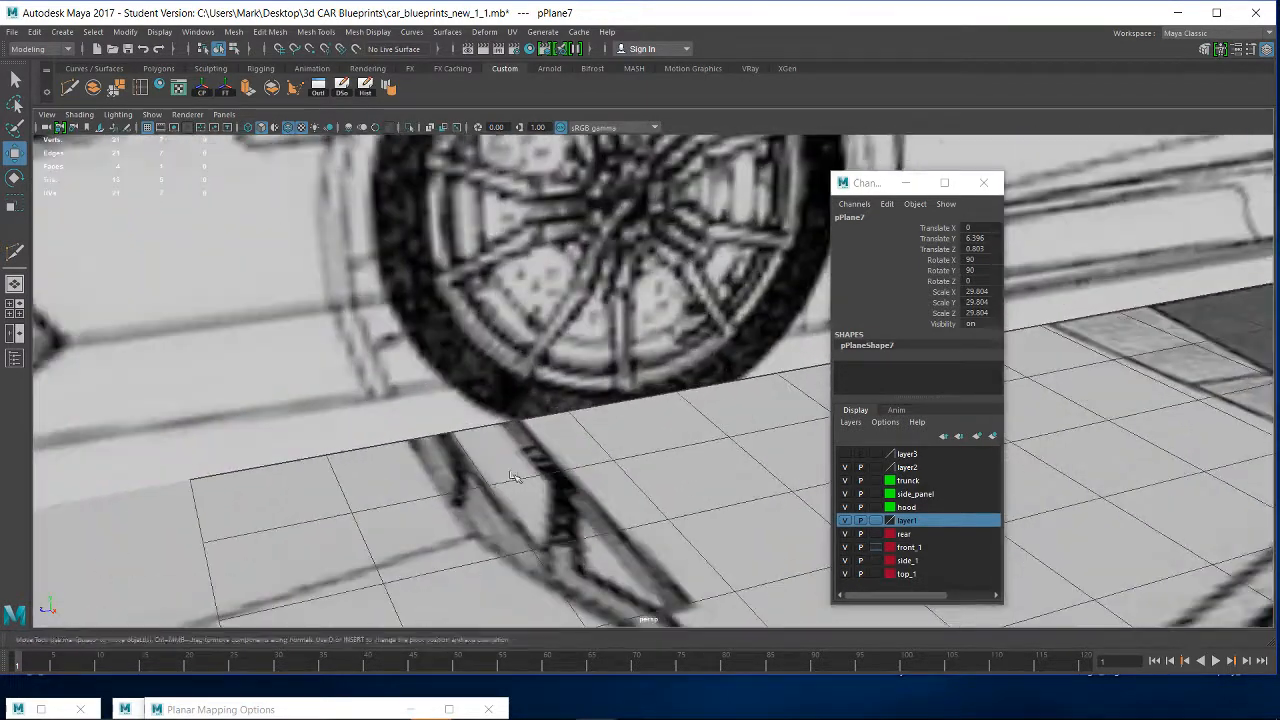
alt+middle_drag(505, 470, 964, 432)
alt+middle_drag(640, 420, 711, 304)
scroll(525, 336, down, 3)
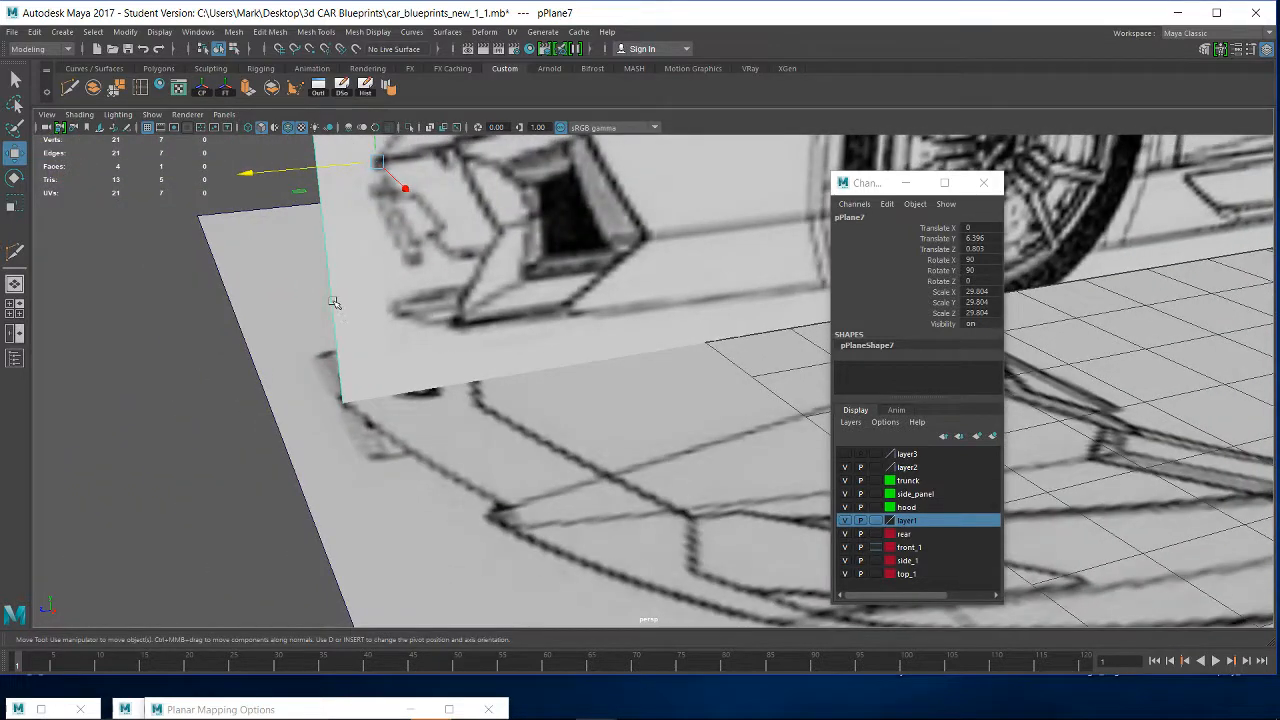
drag(388, 145, 254, 422)
drag(333, 313, 331, 314)
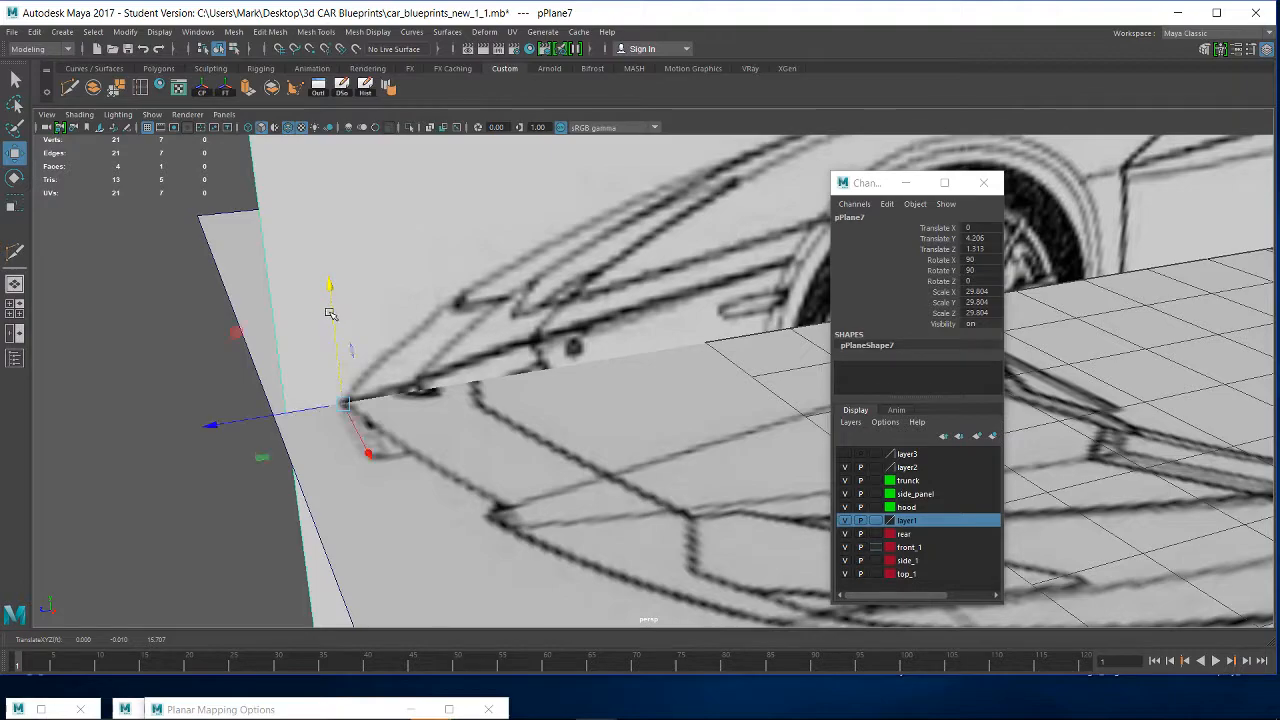
- Lower the side-view plane to about 3.6 in Y to bring its tail edge down to the top view
alt+drag(722, 431, 535, 242)
alt+right_drag(535, 242, 654, 351)
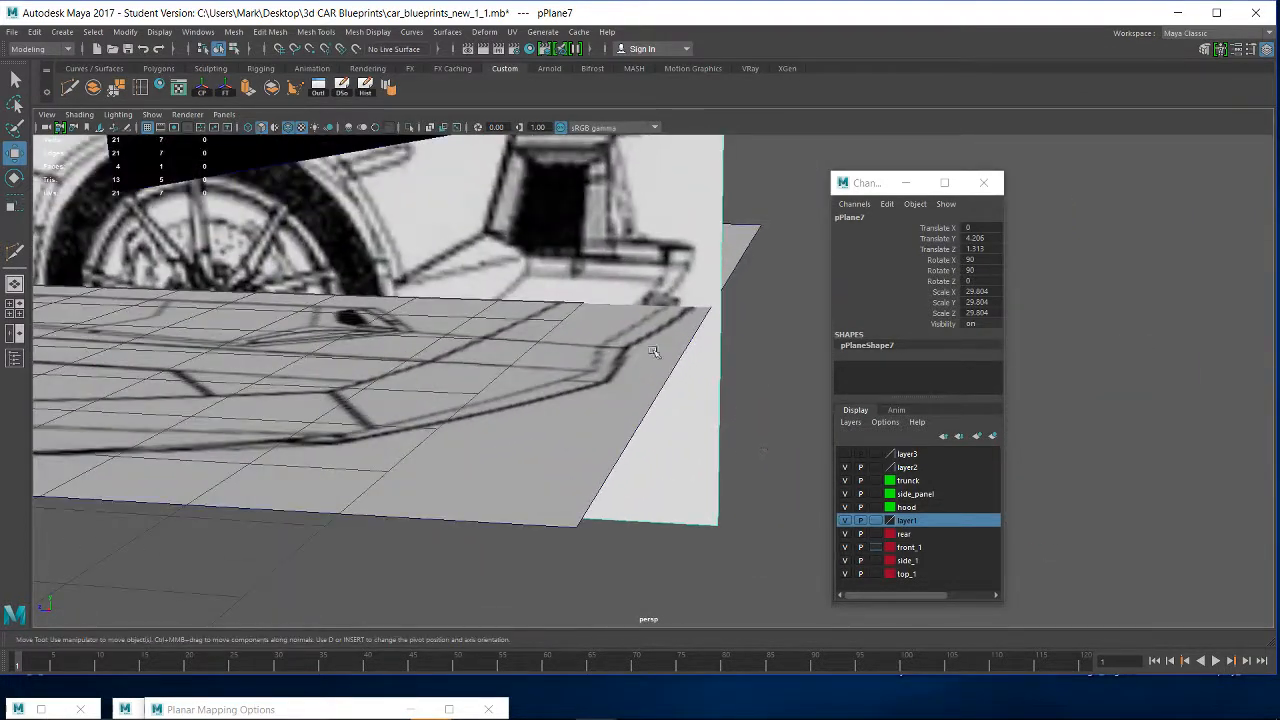
alt+drag(654, 351, 143, 297)
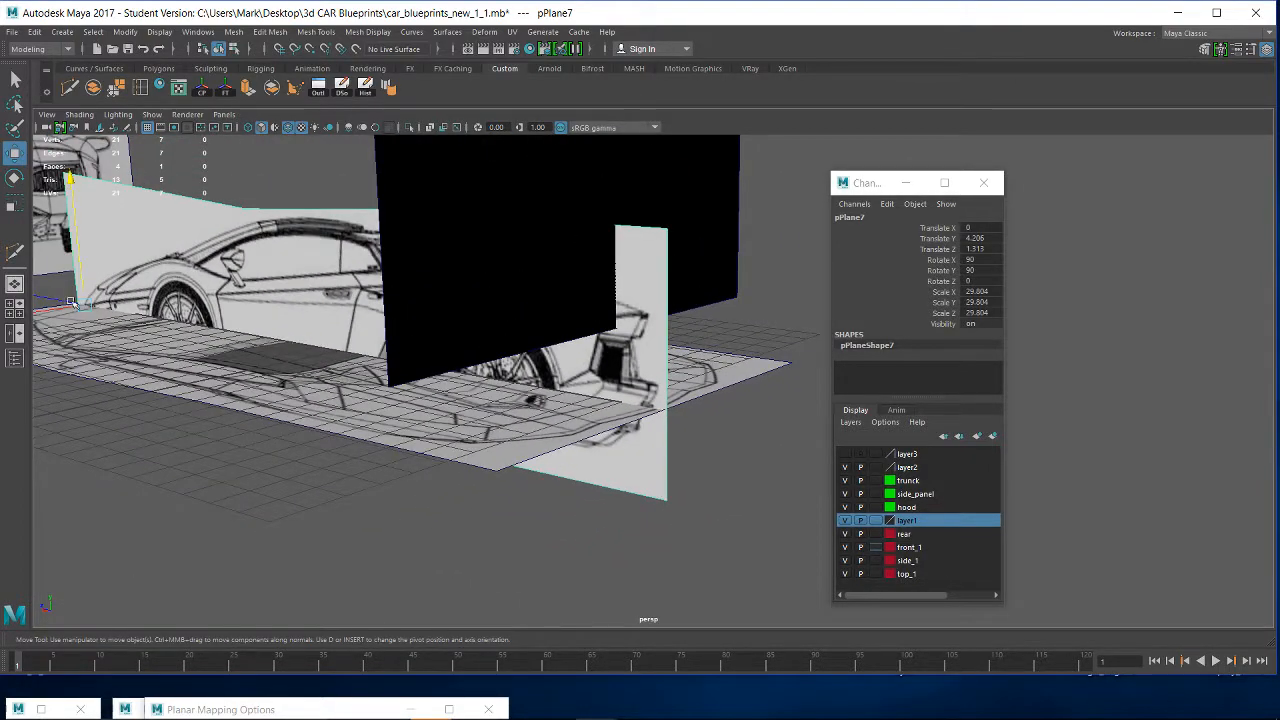
click(70, 183)
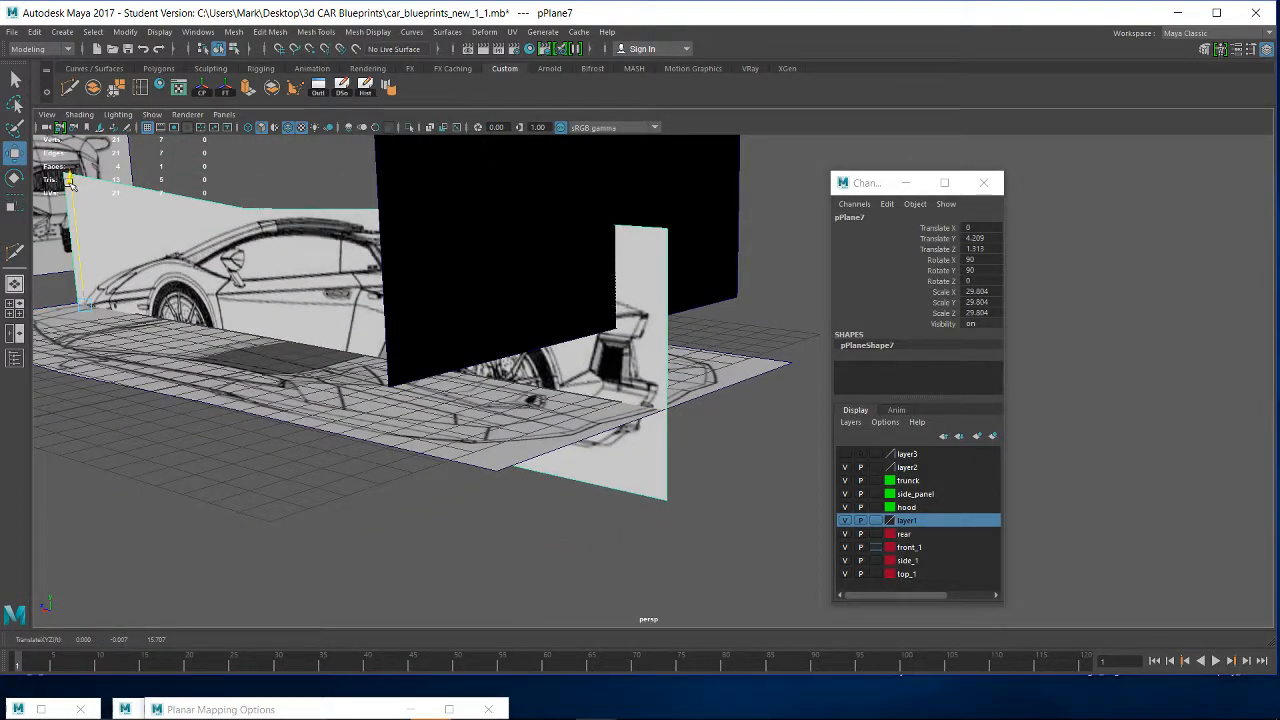
drag(70, 183, 62, 197)
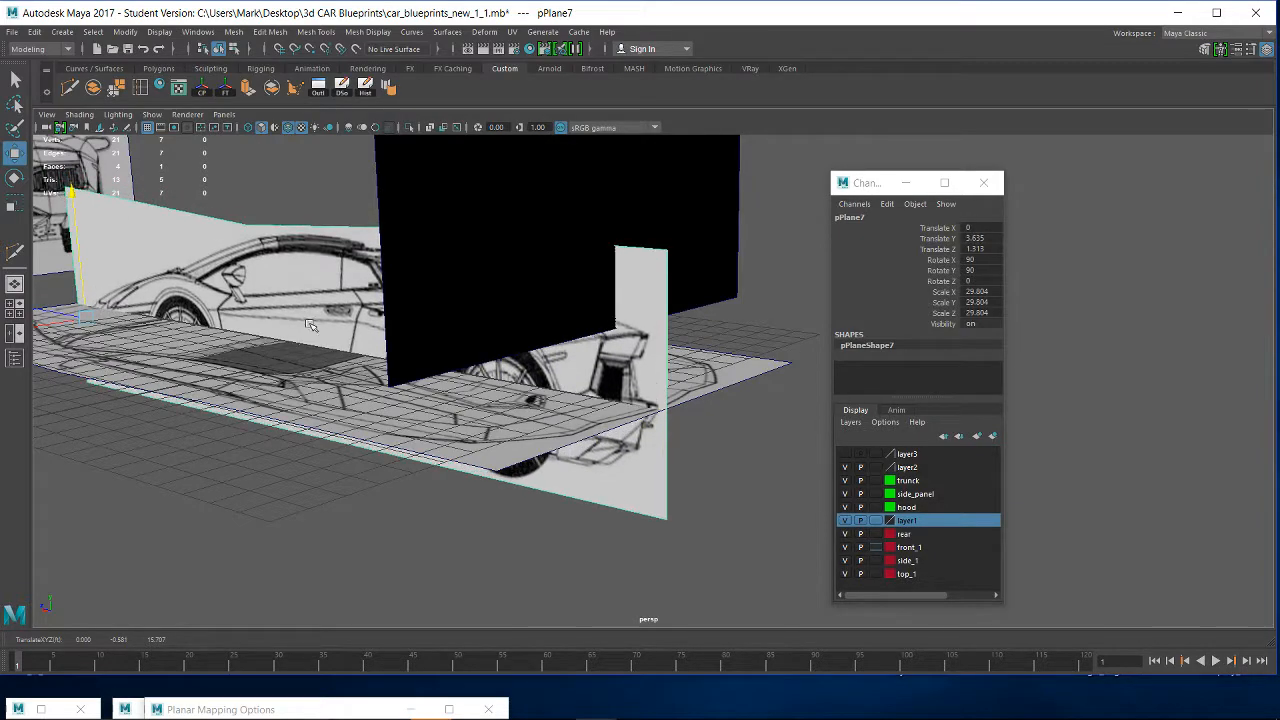
- Examine how the tail end of the side view lines up with the tail of the top view
alt+drag(621, 413, 651, 457)
alt+right_drag(651, 457, 751, 483)
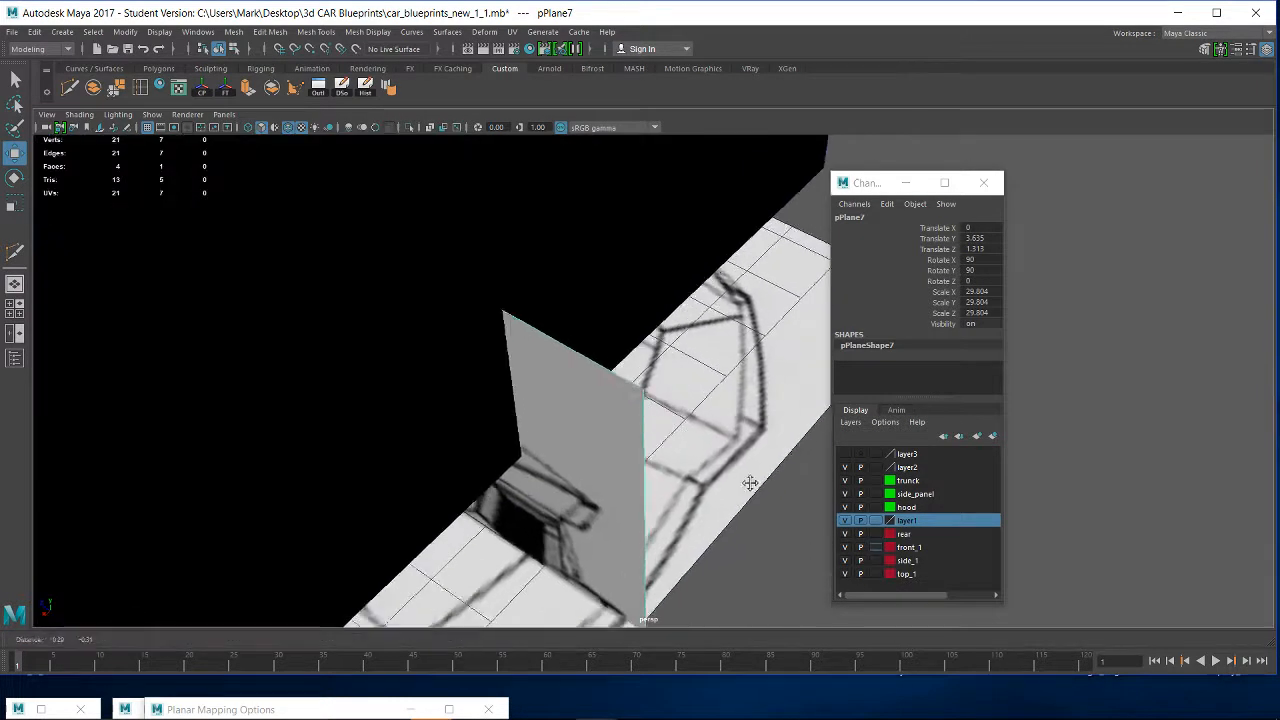
alt+drag(751, 483, 500, 350)
alt+right_drag(500, 350, 722, 477)
alt+middle_drag(556, 165, 600, 437)
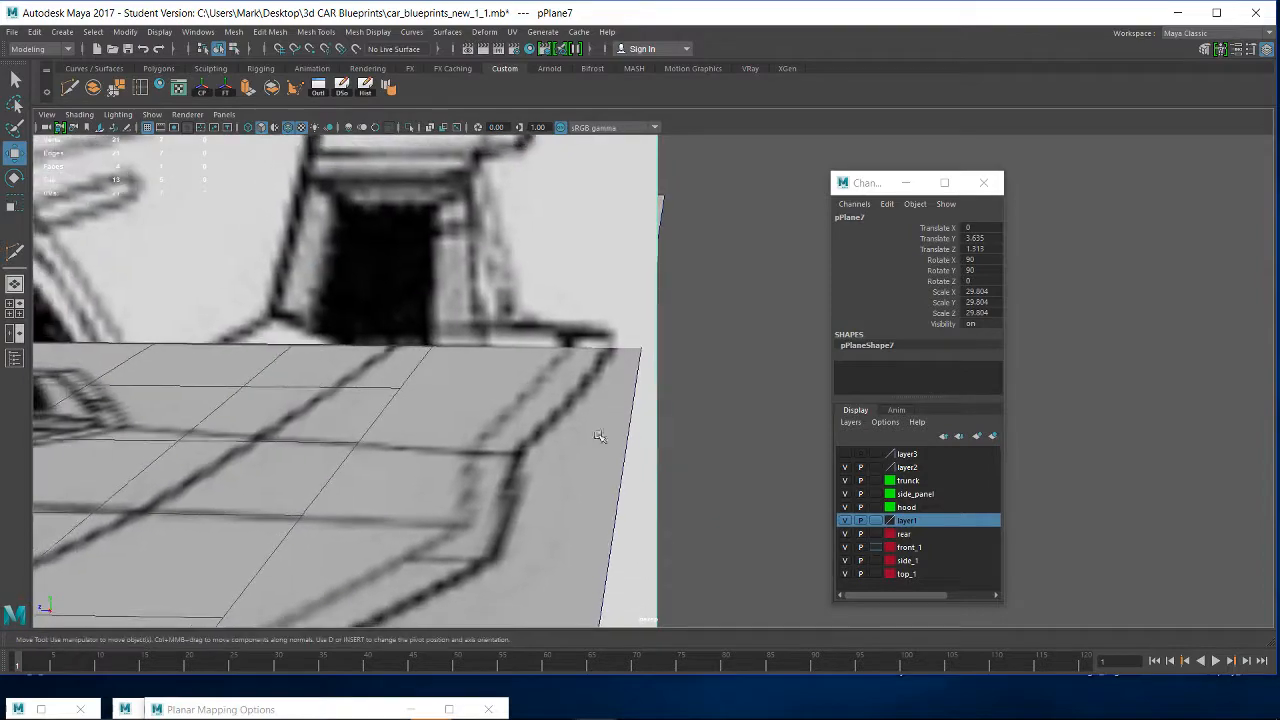
alt+right_drag(566, 420, 490, 385)
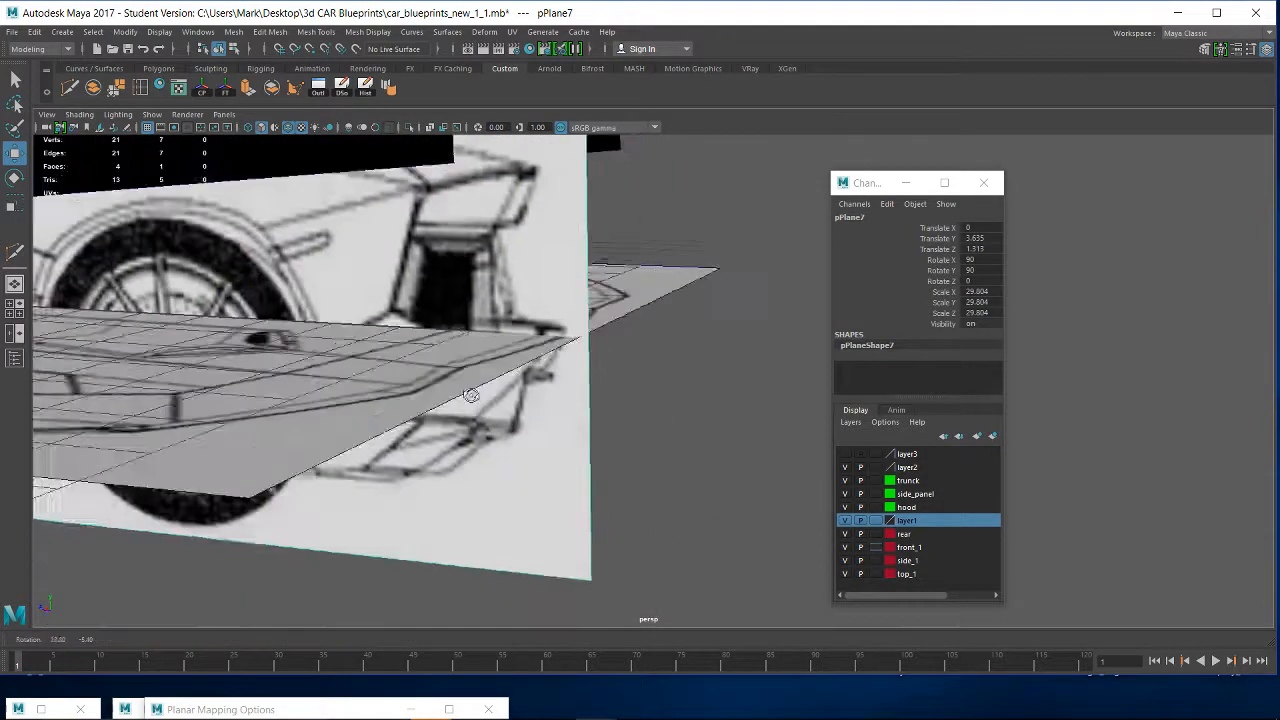
alt+drag(490, 385, 470, 380)
alt+middle_drag(483, 386, 723, 496)
alt+drag(723, 496, 420, 383)
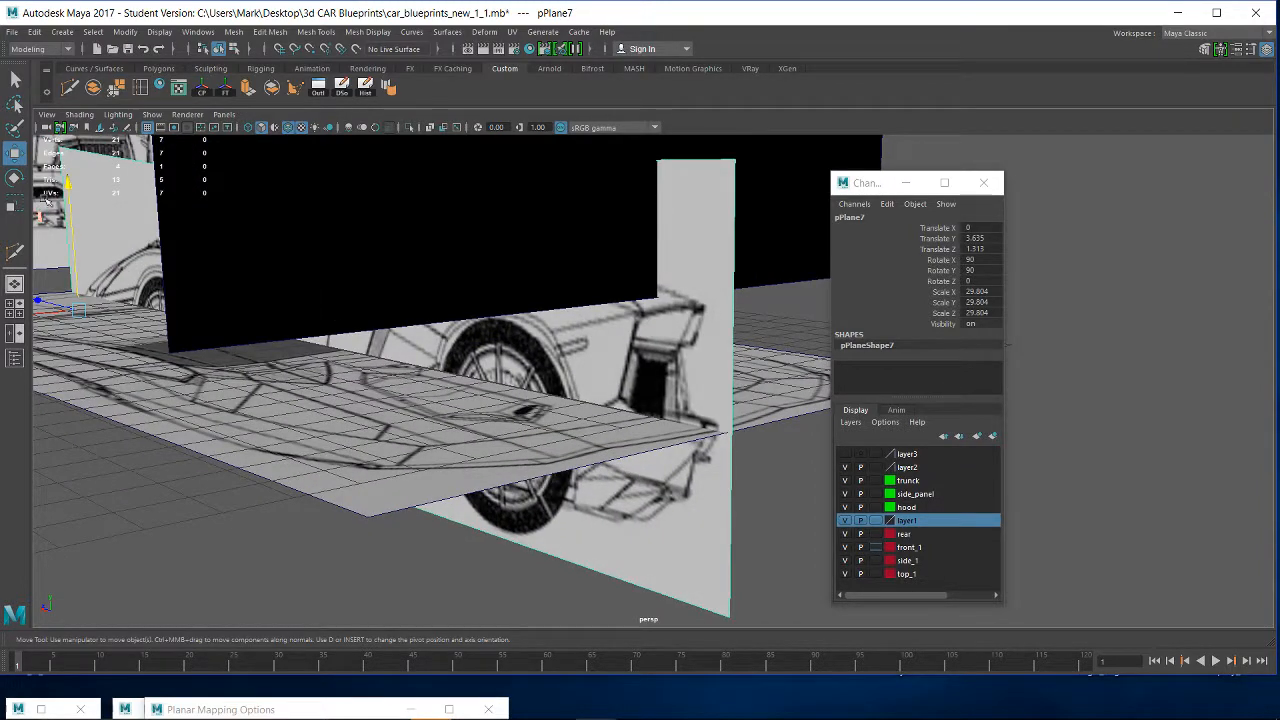
- Raise the side-view plane to about 7.1 in Y so the whole car drawing stands above the top view
drag(67, 187, 67, 154)
alt+drag(80, 289, 124, 428)
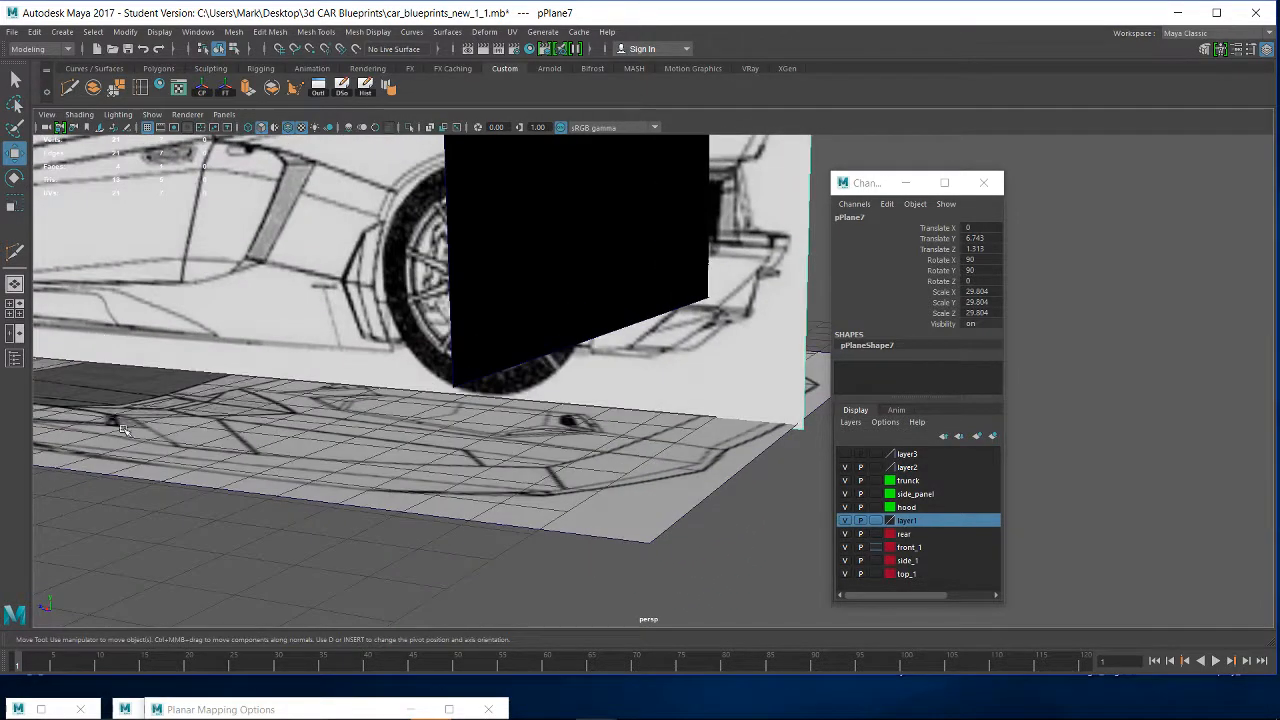
alt+middle_drag(124, 428, 852, 605)
alt+drag(422, 386, 363, 529)
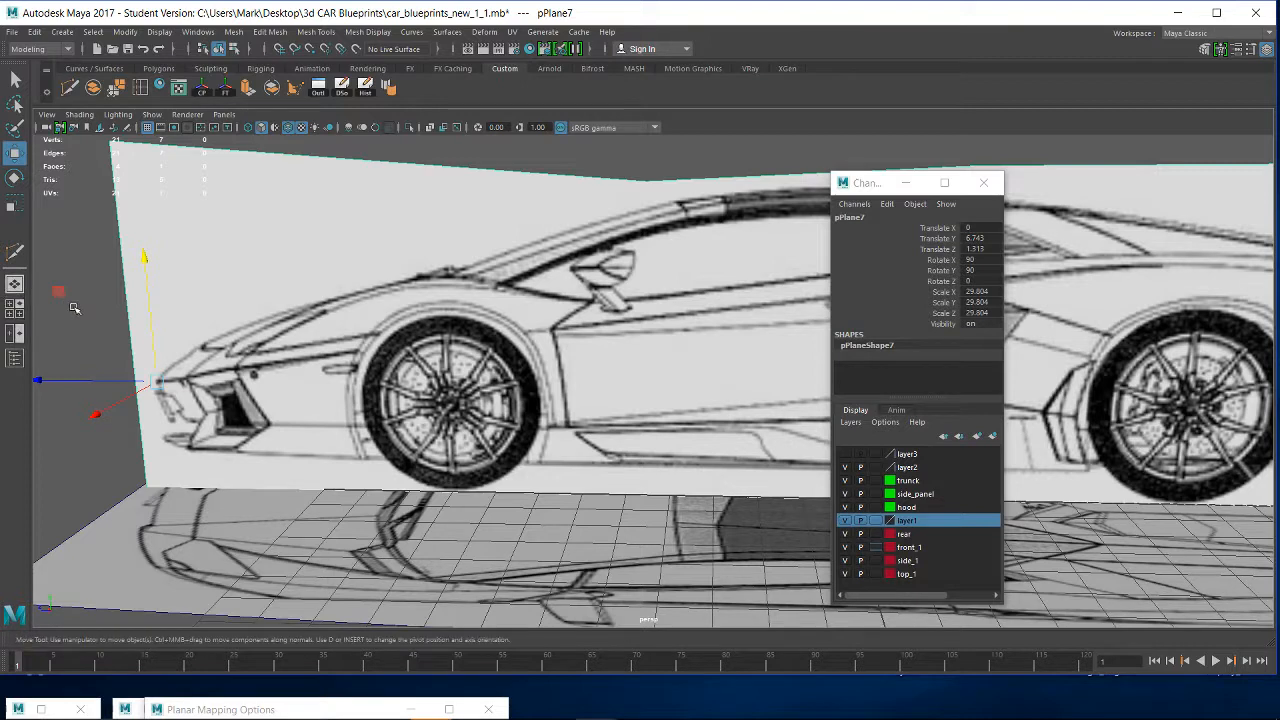
drag(150, 259, 150, 242)
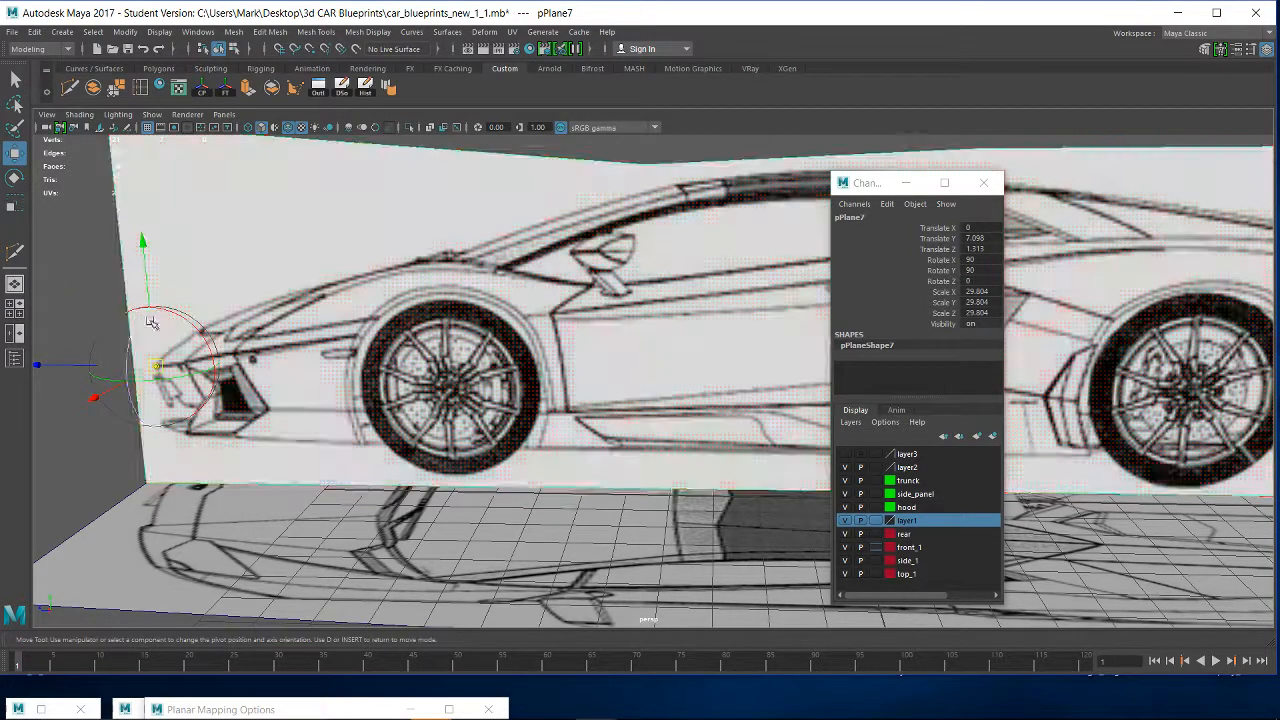
- Move the side-view plane's pivot from the nose to the bottom of the front tyre
key(Insert)
drag(142, 247, 152, 340)
drag(48, 456, 330, 459)
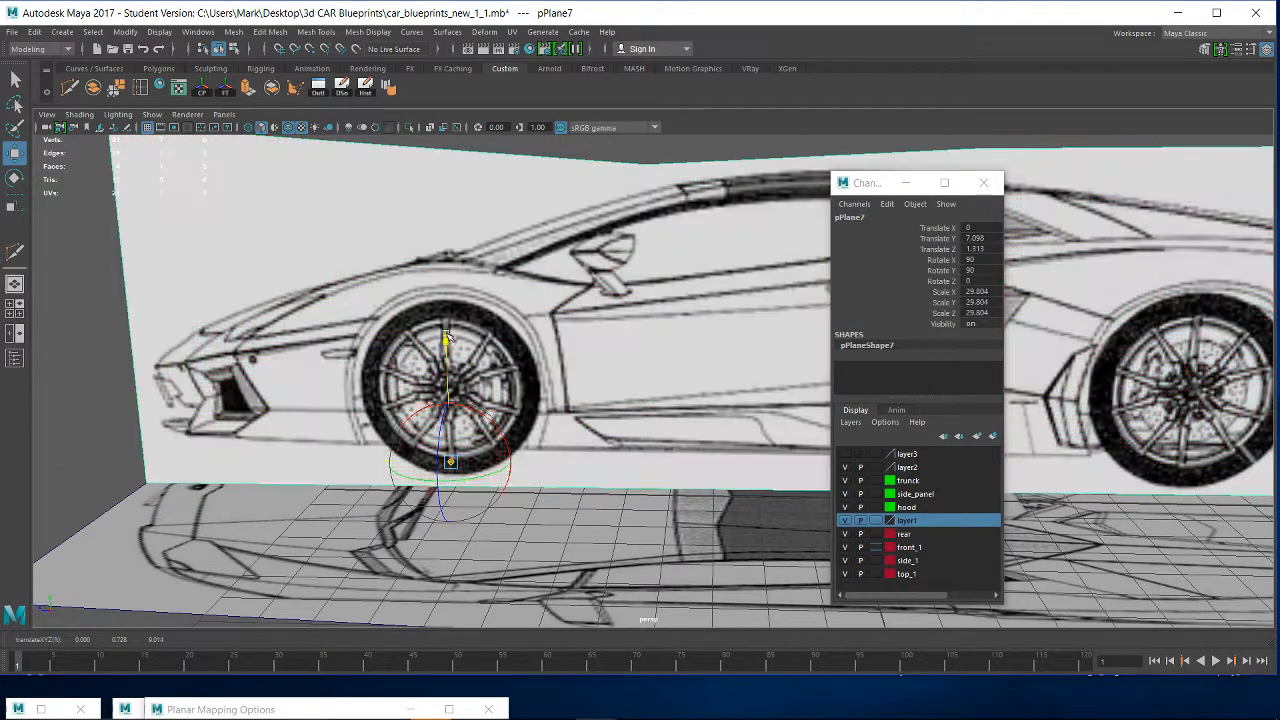
key(Insert)
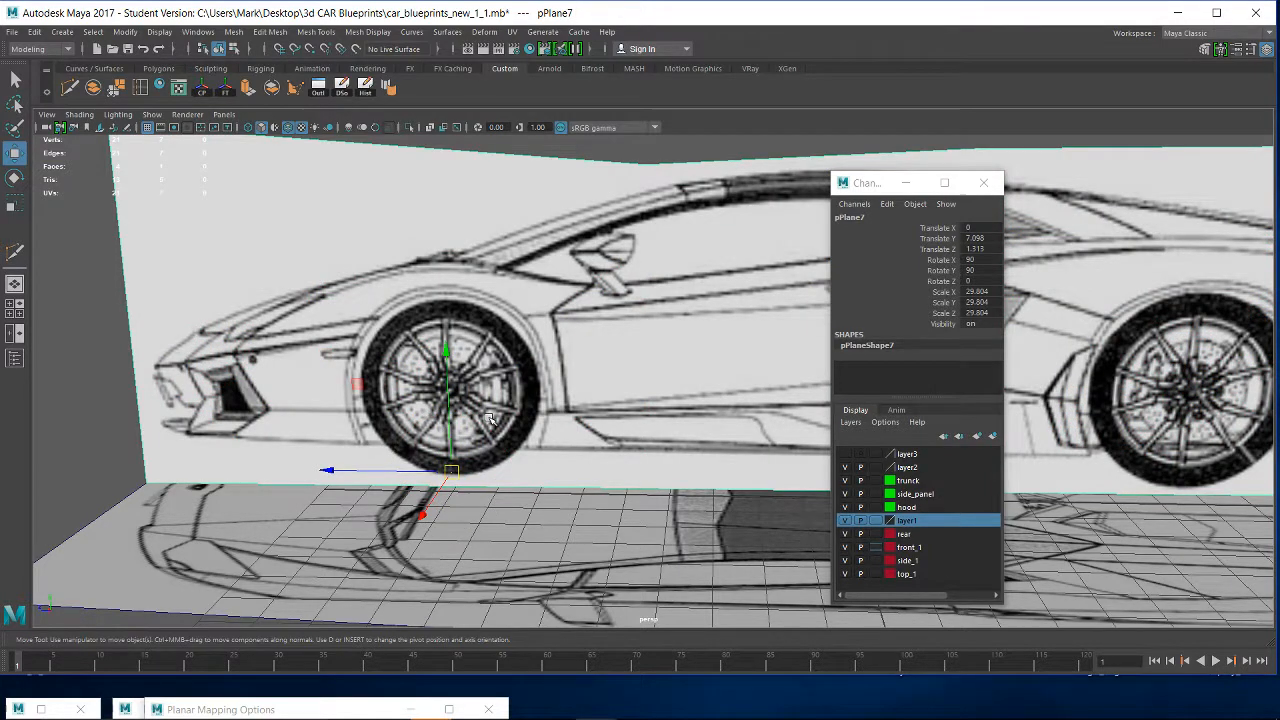
- Lower the side-view plane in the side view to about 7.0 in Y, bringing the front tyre closer to the ground line
key(space)
drag(490, 418, 552, 427)
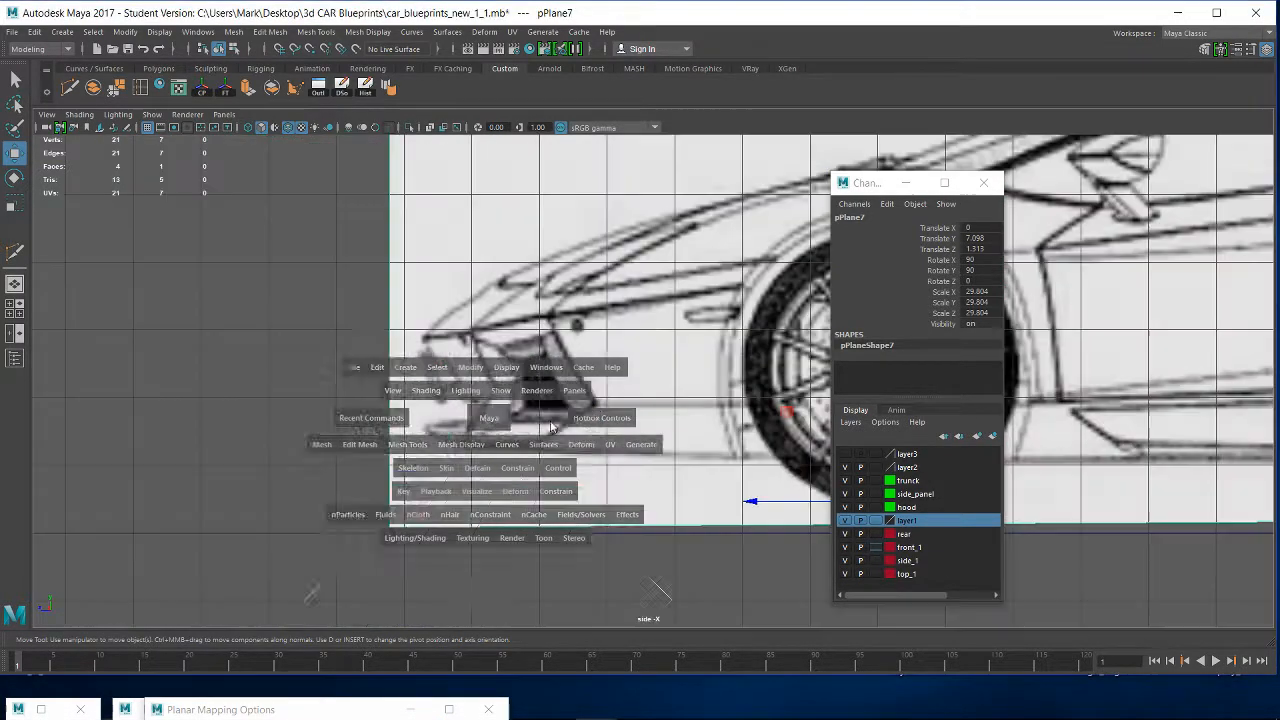
alt+middle_drag(655, 376, 260, 354)
scroll(450, 420, up, 2)
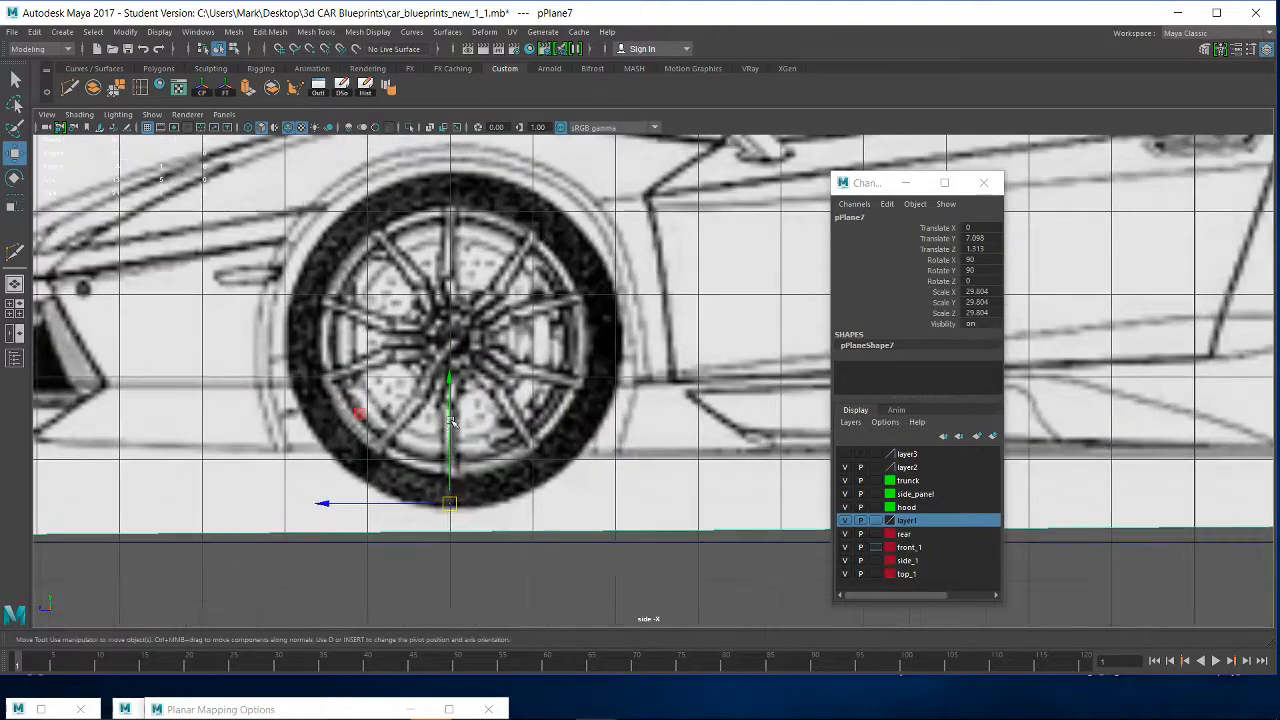
alt+middle_drag(502, 488, 583, 369)
scroll(568, 388, up, 2)
scroll(568, 388, up, 1)
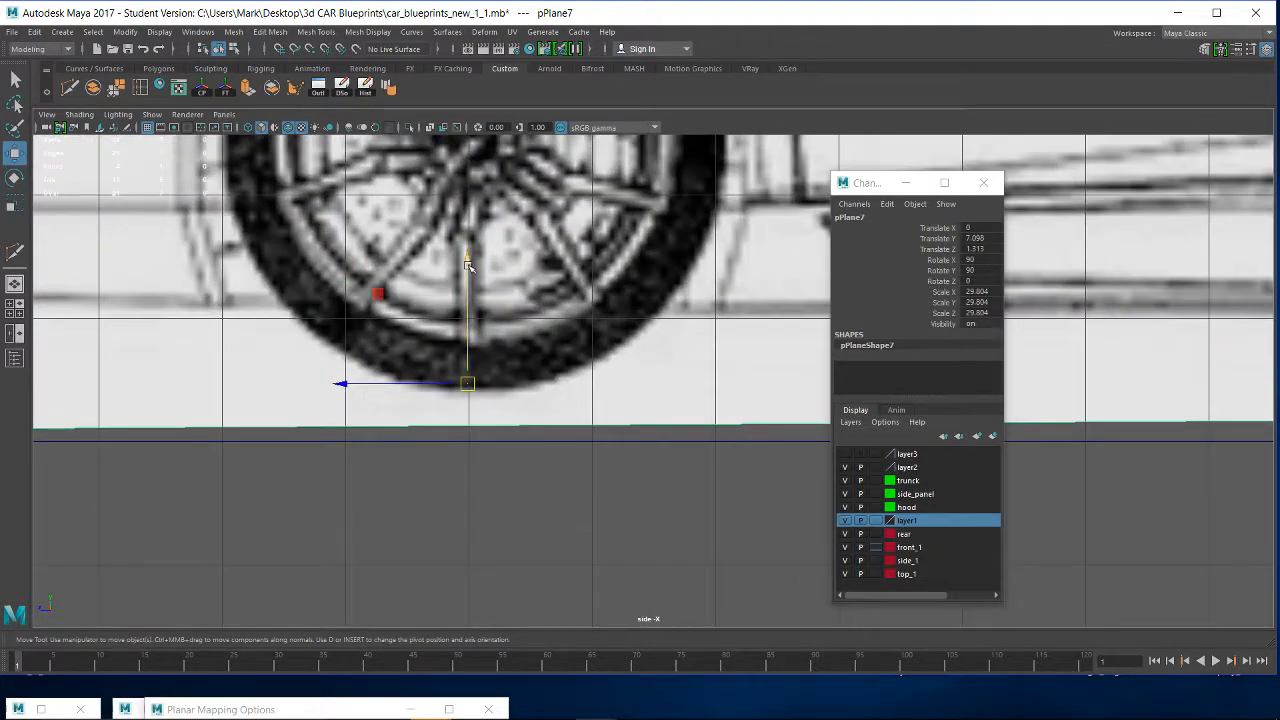
drag(466, 270, 462, 277)
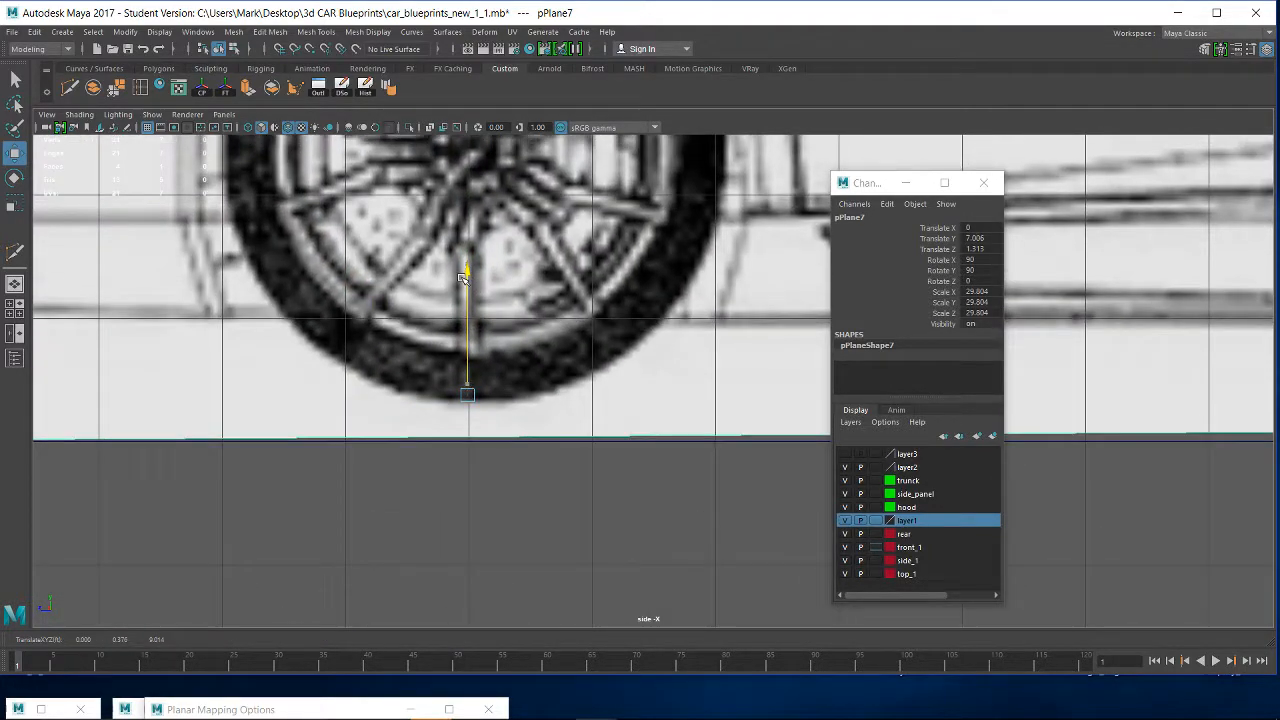
- Fine-tune the side-view plane's pivot so it sits exactly at the bottom centre of the front tyre
key(d)
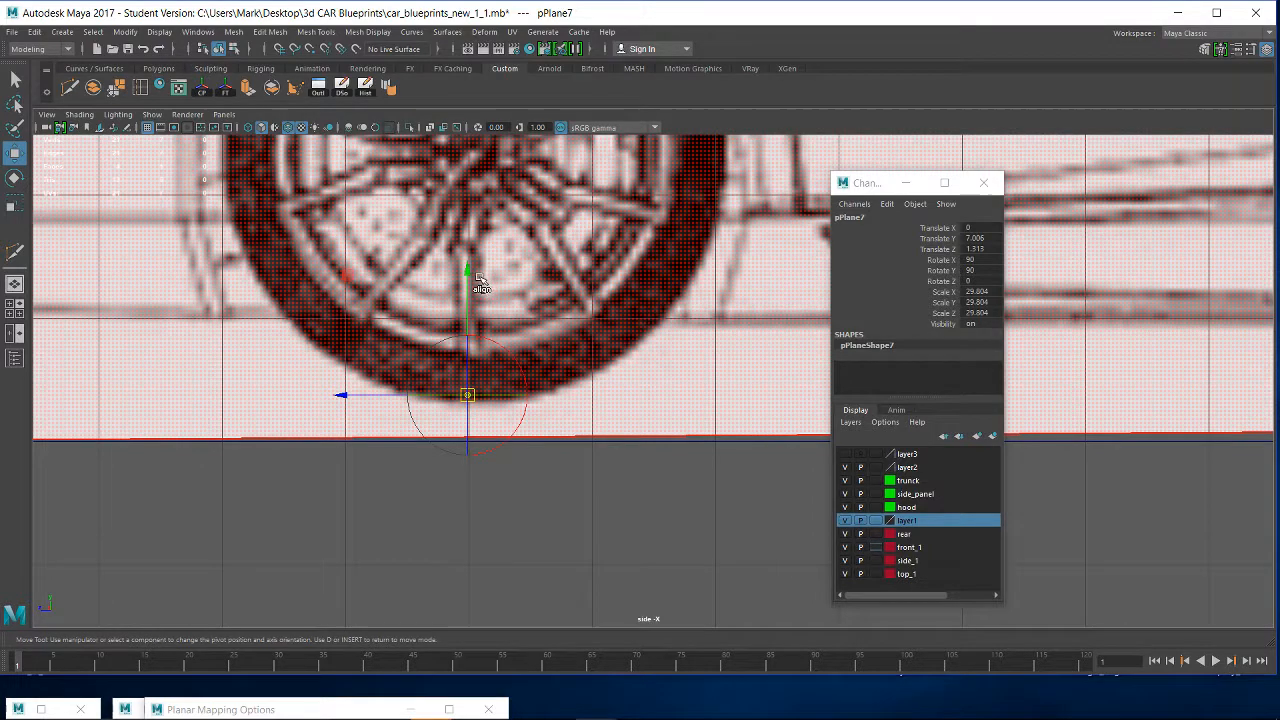
drag(466, 271, 467, 276)
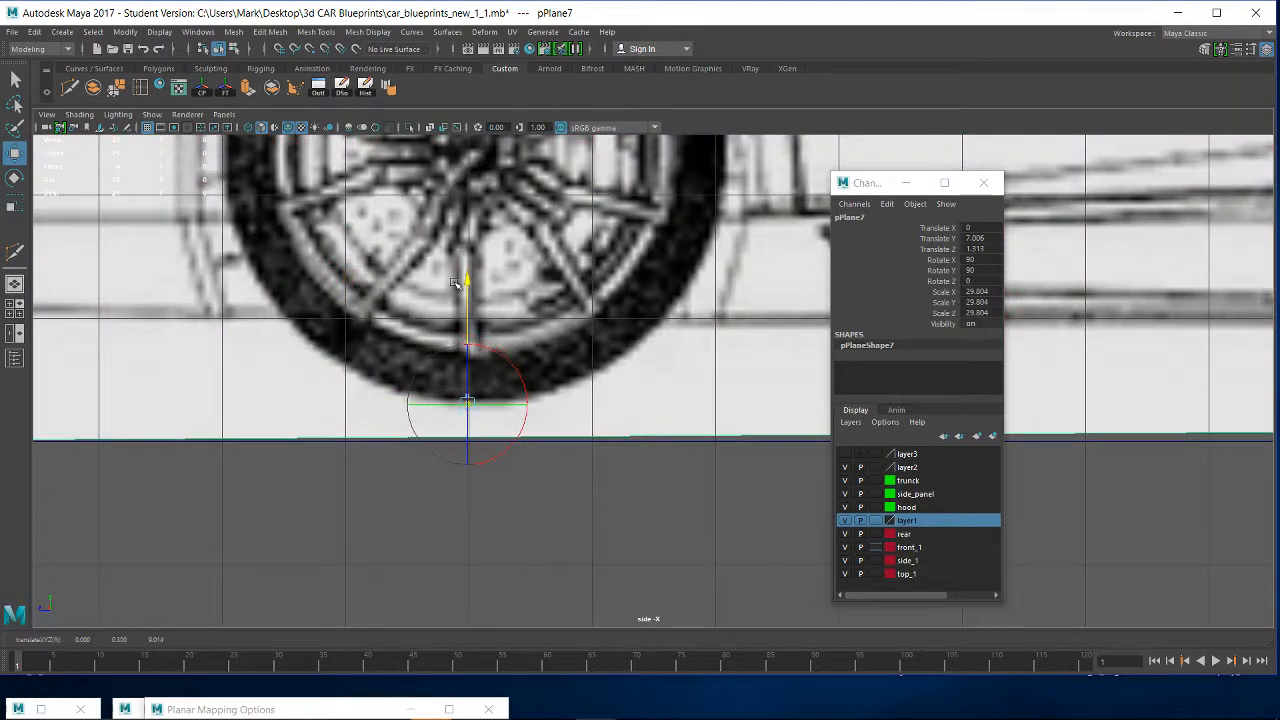
mouse_move(343, 400)
mouse_down()
mouse_move(358, 406)
mouse_move(346, 404)
mouse_up()
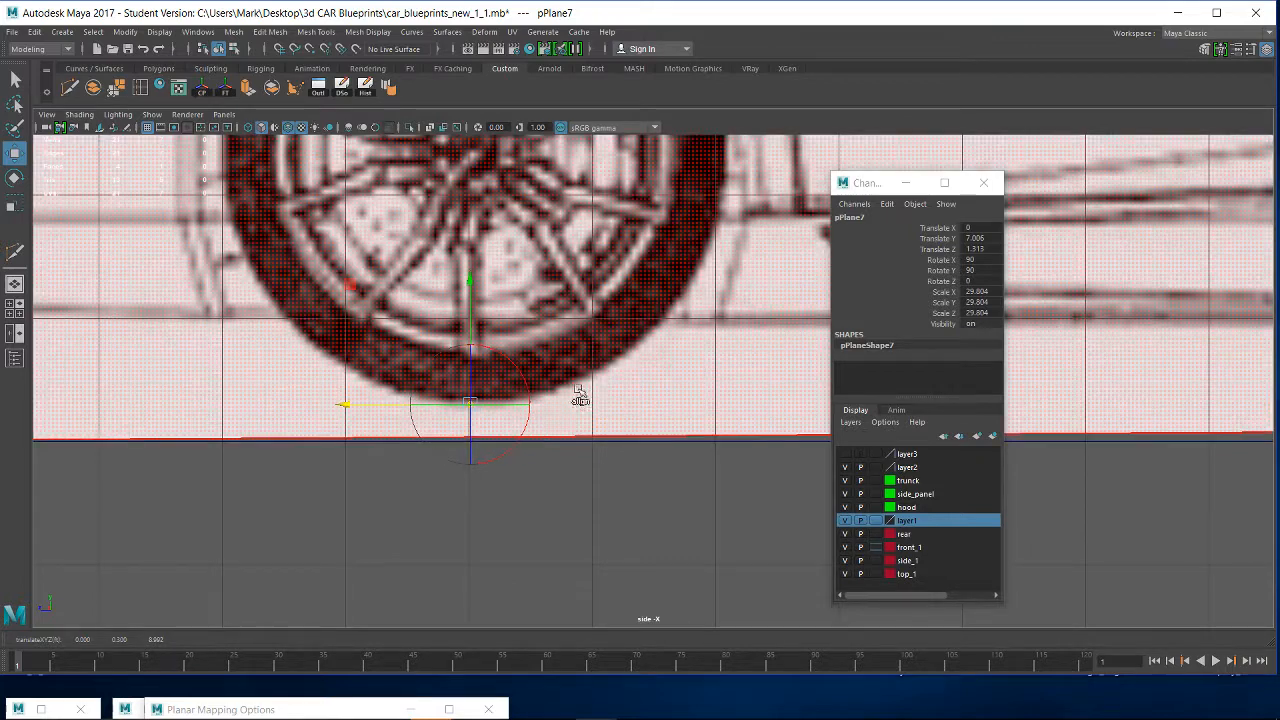
key(d)
- Snap the side-view plane down to the ground grid in the perspective view, at 6.706 in Y
key(space)
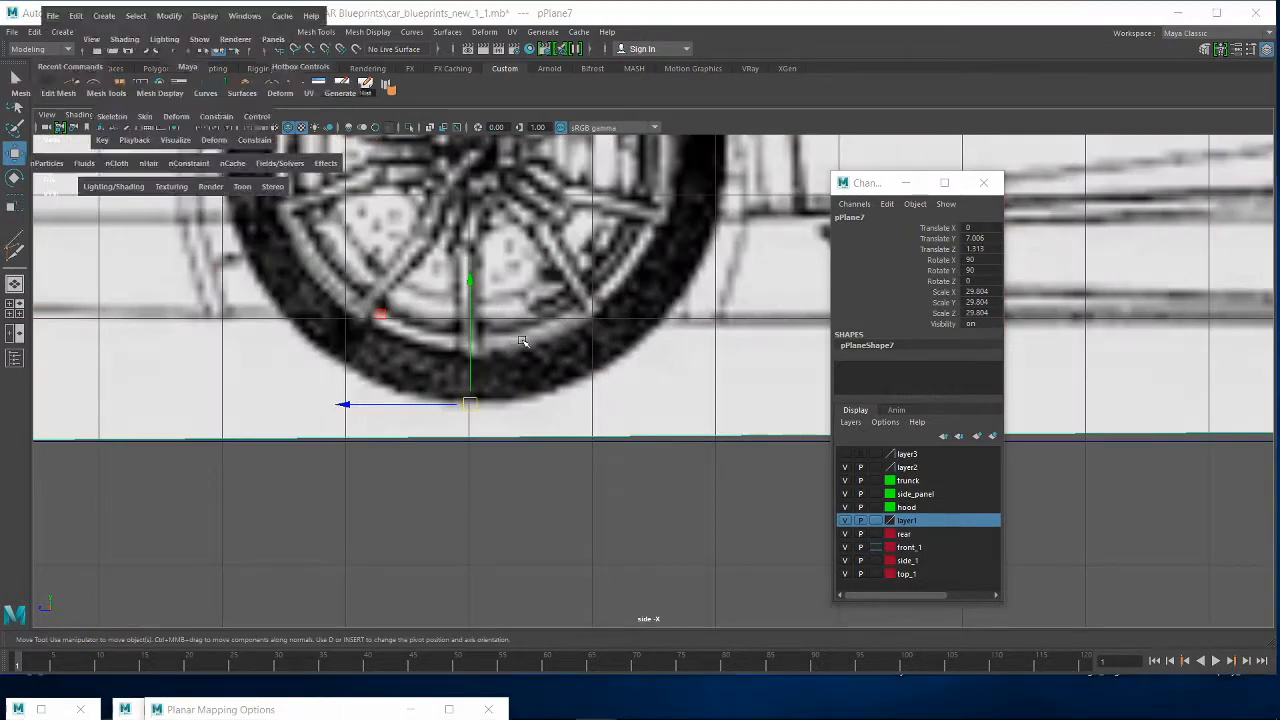
click(522, 341)
drag(522, 341, 520, 303)
scroll(555, 470, up, 3)
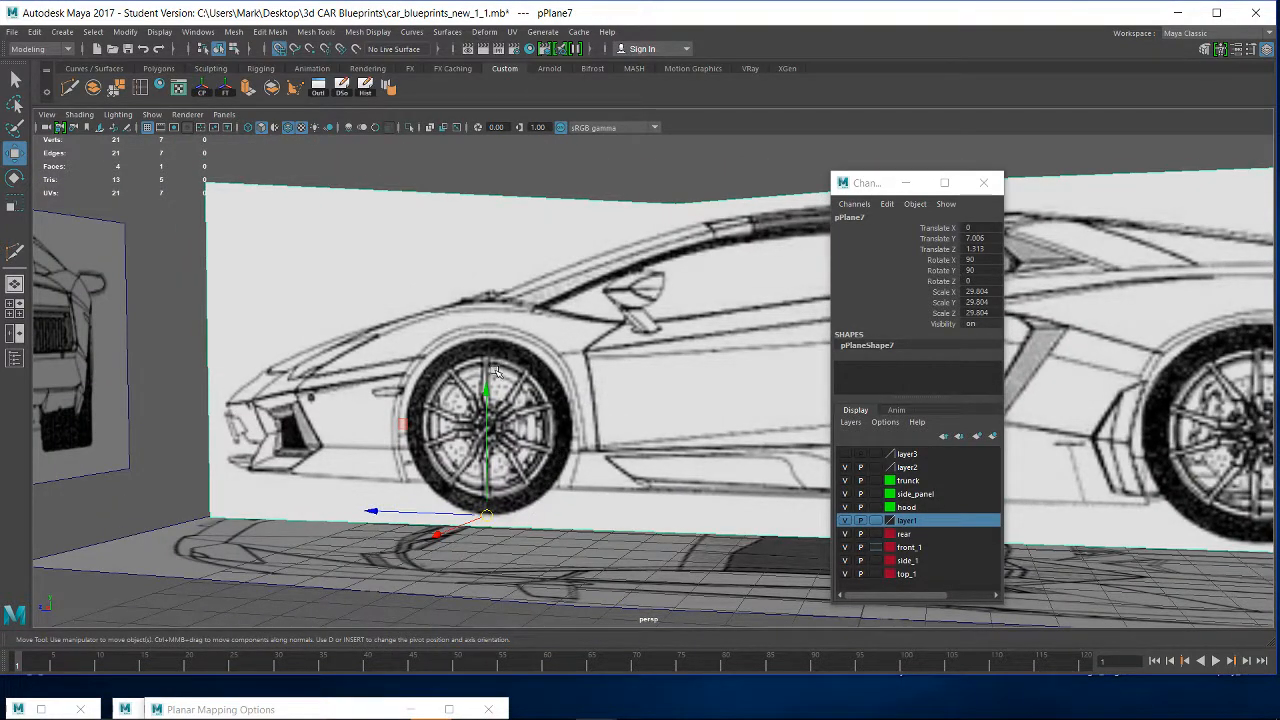
drag(488, 385, 368, 367)
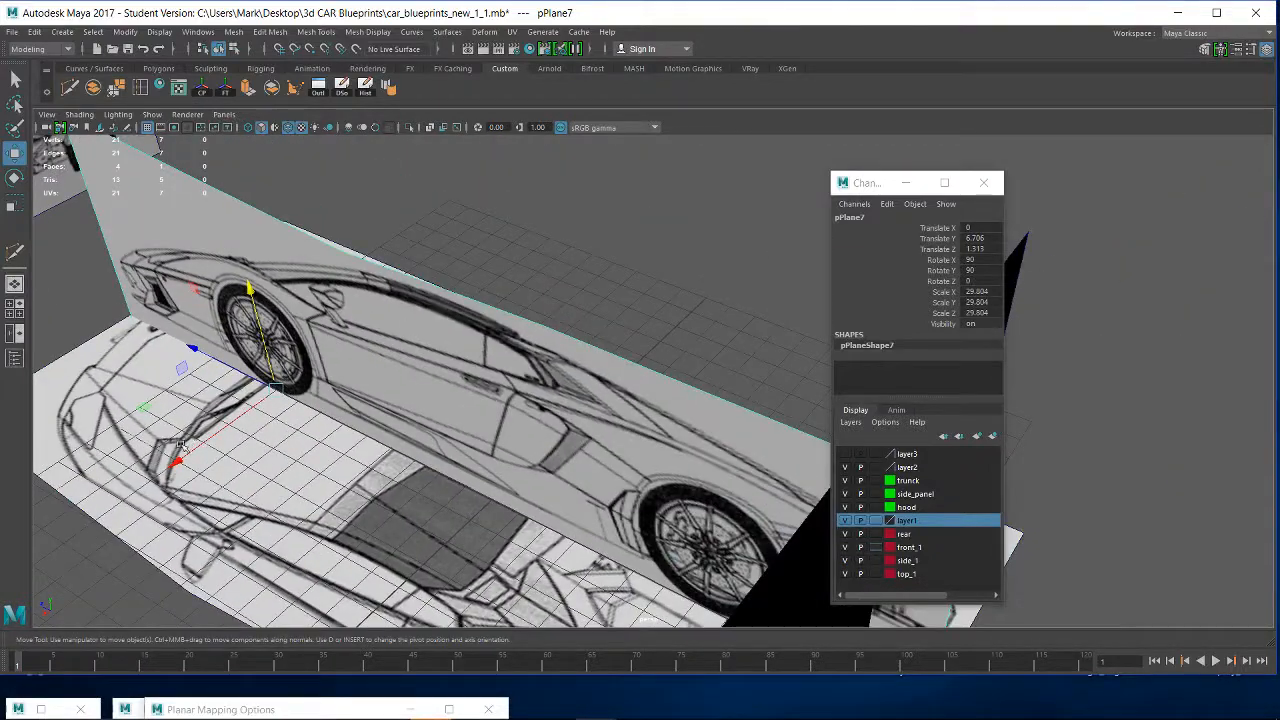
- Move the side-view plane sideways to about -8.4 in X so it stands beside the top view
middle_drag(180, 458, 395, 378)
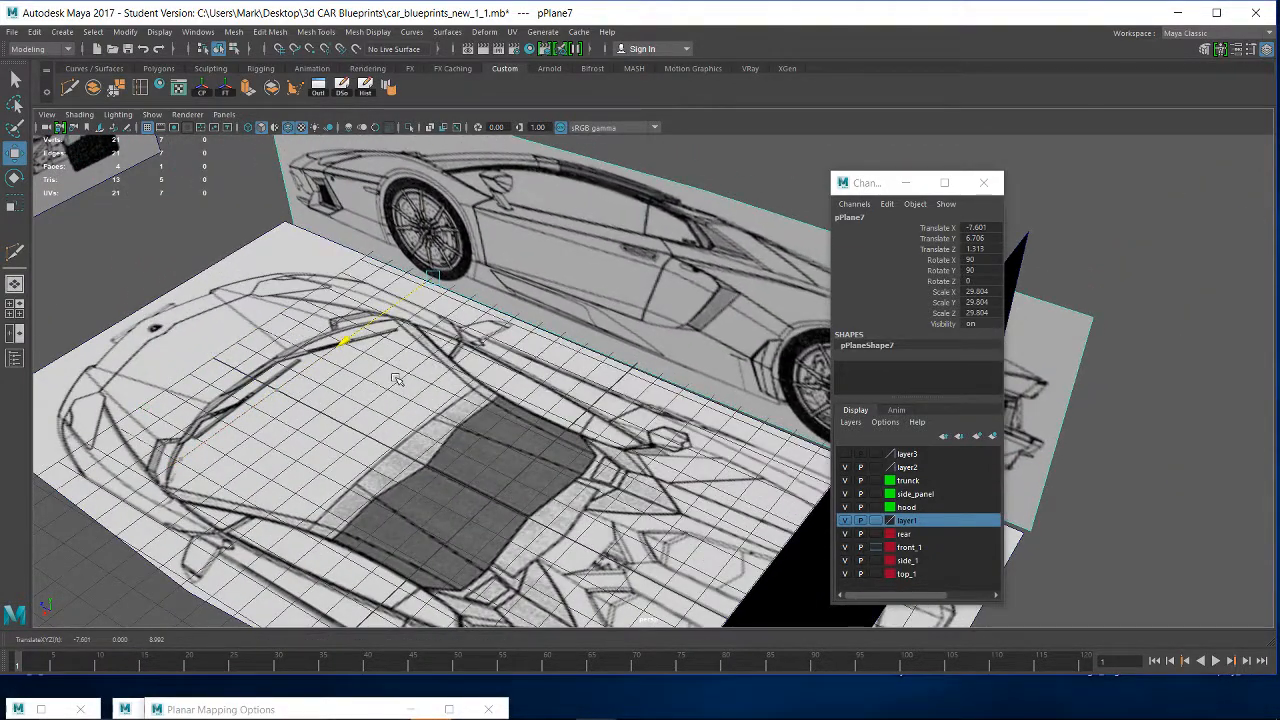
alt+drag(460, 425, 560, 335)
alt+drag(265, 462, 347, 369)
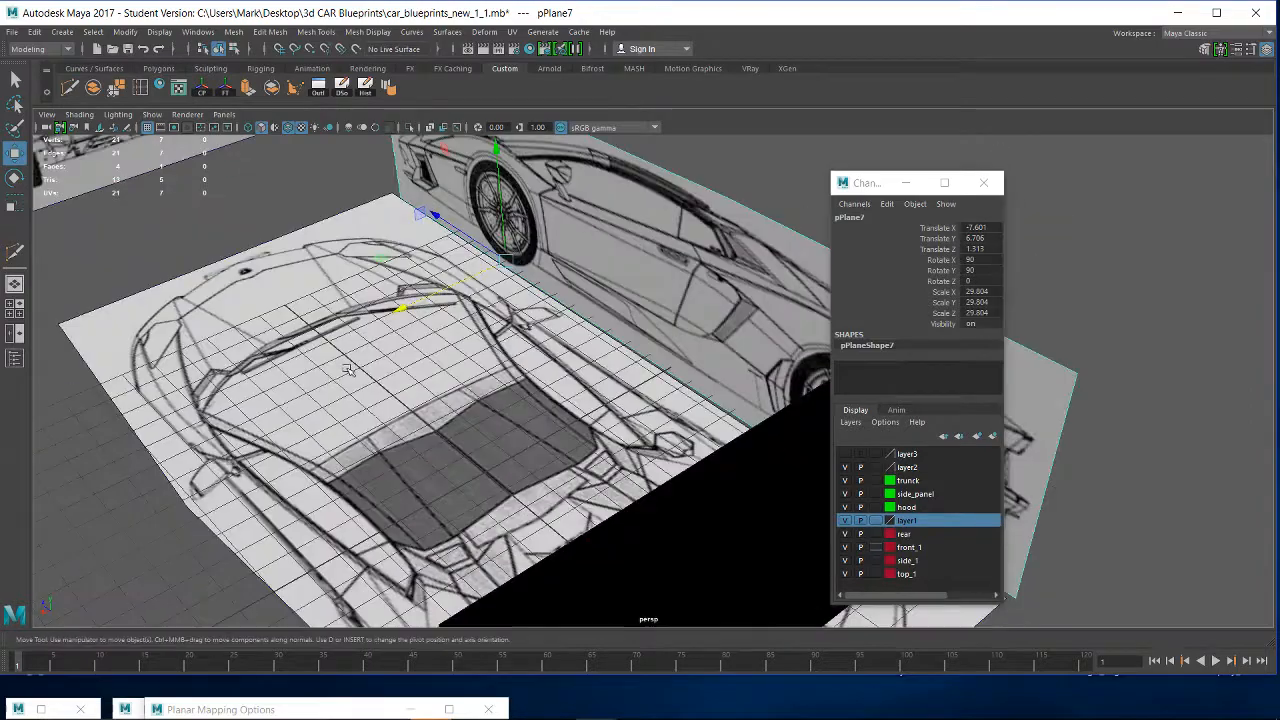
middle_drag(409, 301, 508, 423)
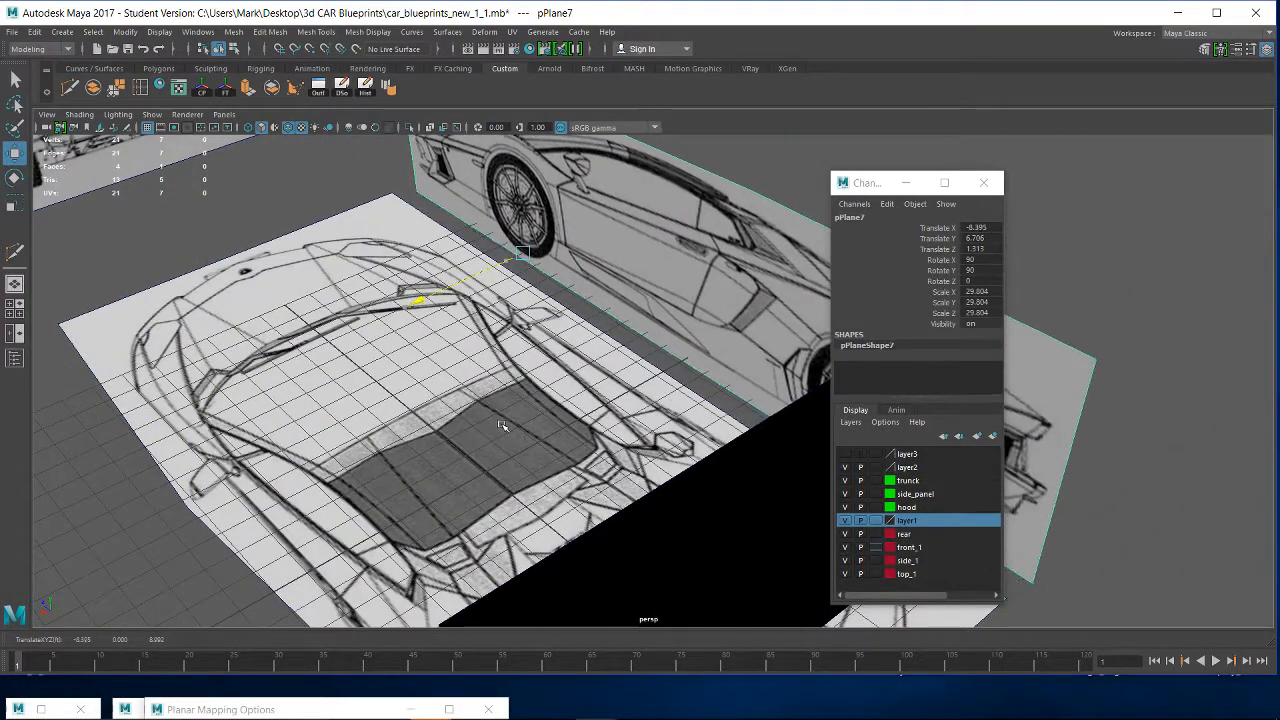
alt+drag(508, 423, 492, 257)
- Centre the pivot of the front-view plane and check its position against the badge on the car's nose
click(543, 249)
alt+drag(489, 417, 529, 405)
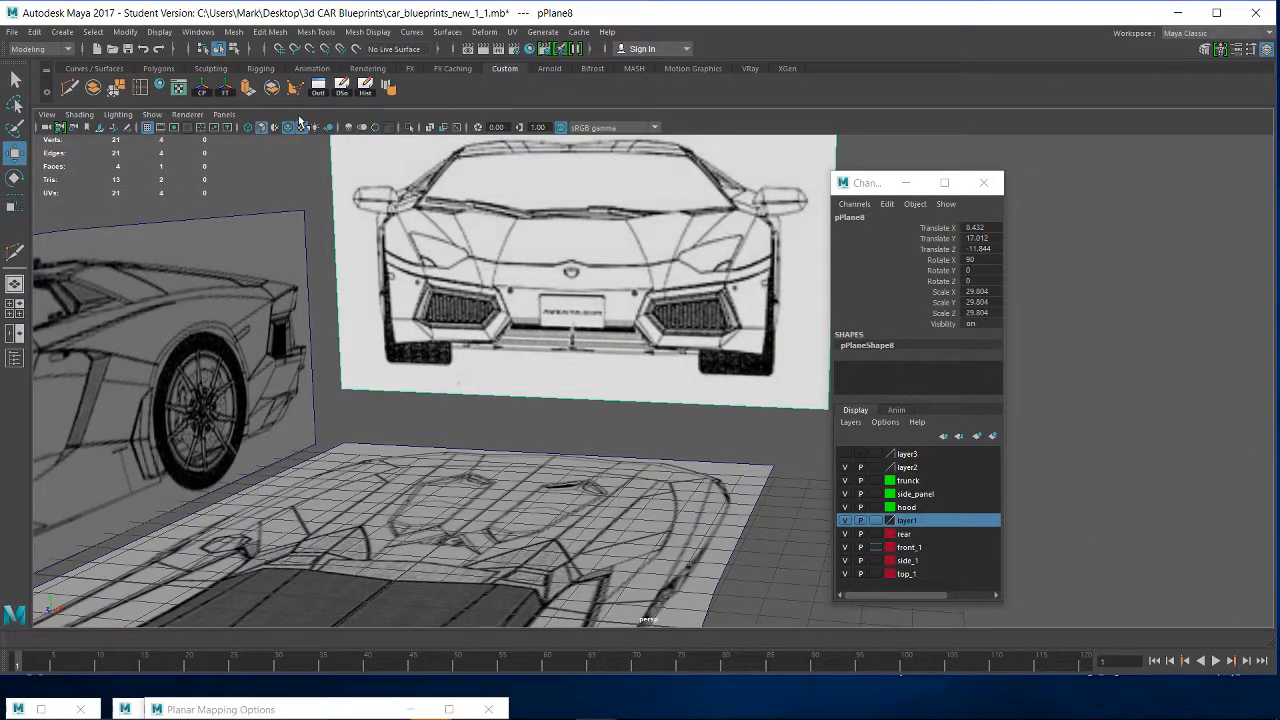
click(203, 95)
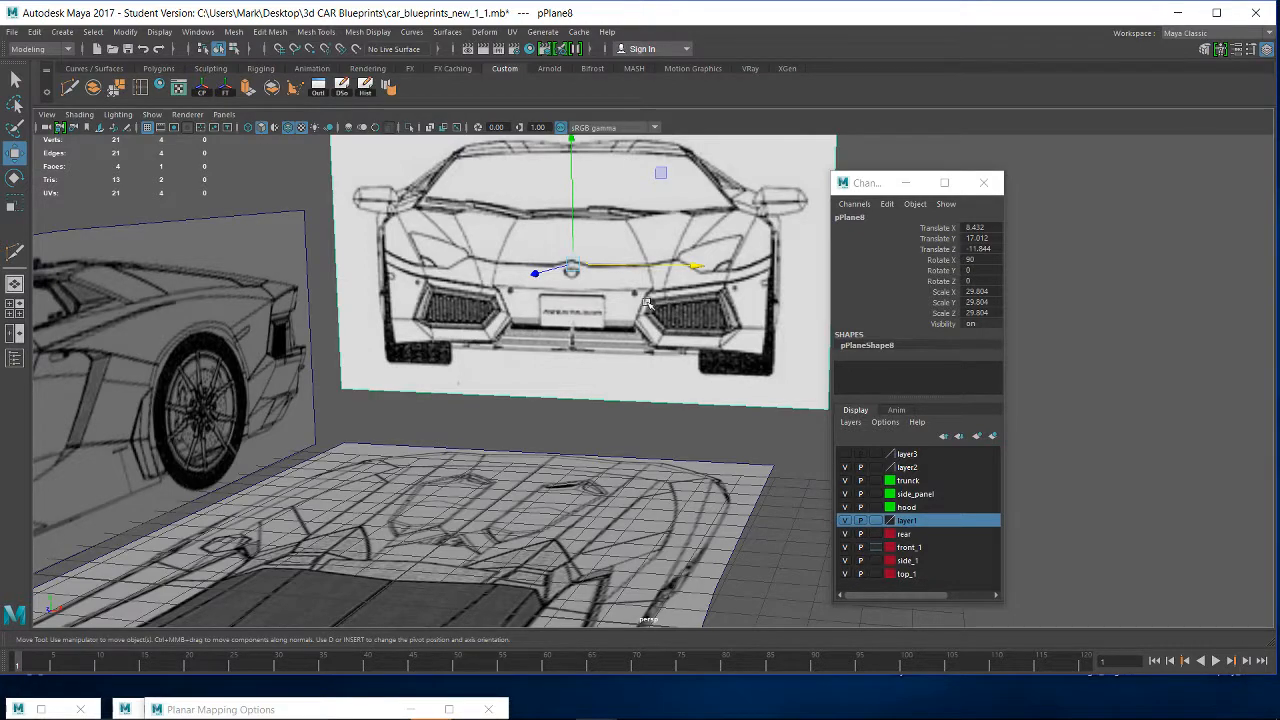
alt+middle_drag(647, 303, 647, 429)
alt+right_drag(647, 429, 914, 655)
alt+middle_drag(440, 449, 499, 312)
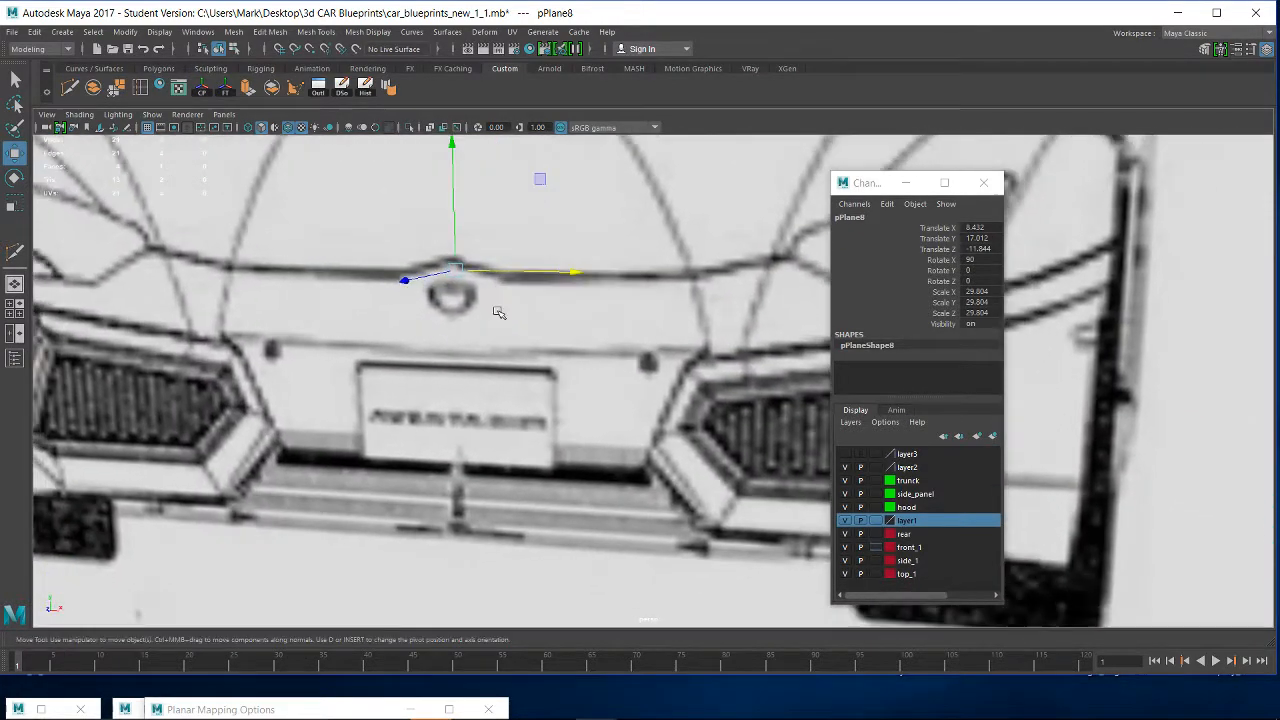
alt+right_drag(498, 312, 625, 455)
alt+middle_drag(505, 350, 579, 425)
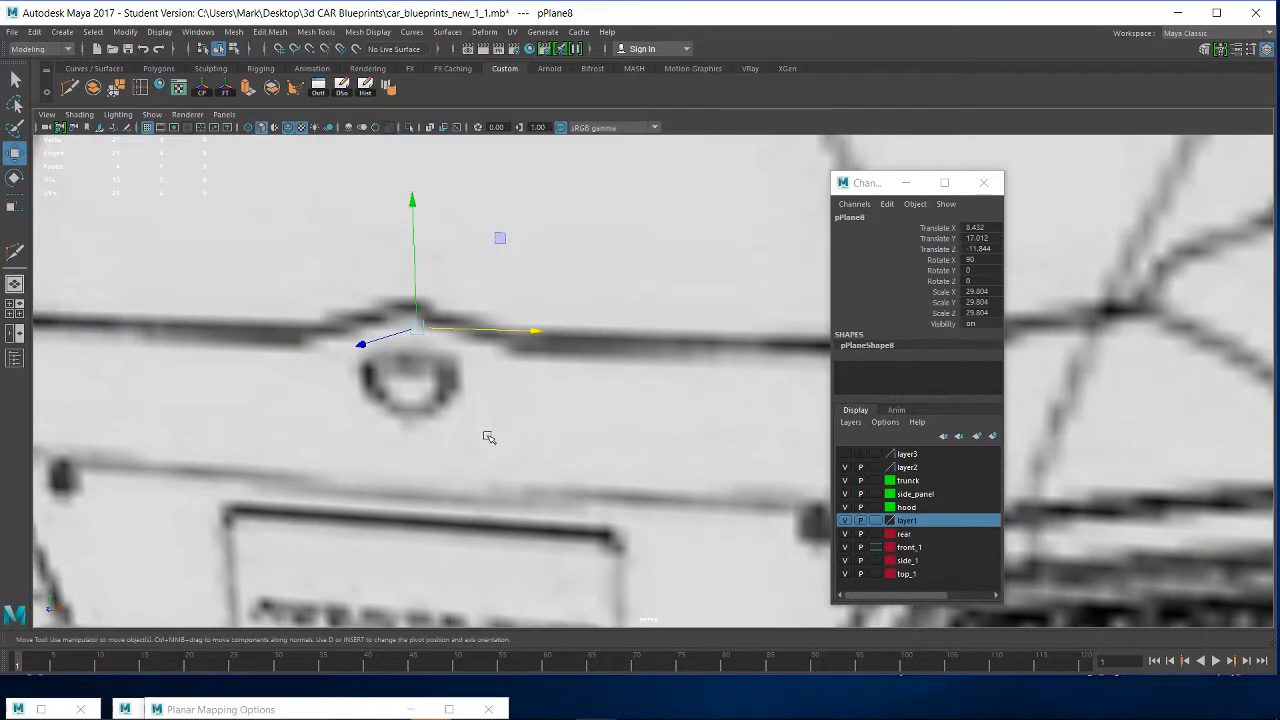
drag(466, 327, 479, 361)
- Raise the front-view plane in the front view to about 20.4 in Y, bringing the badge above the plane that covers it
key(space)
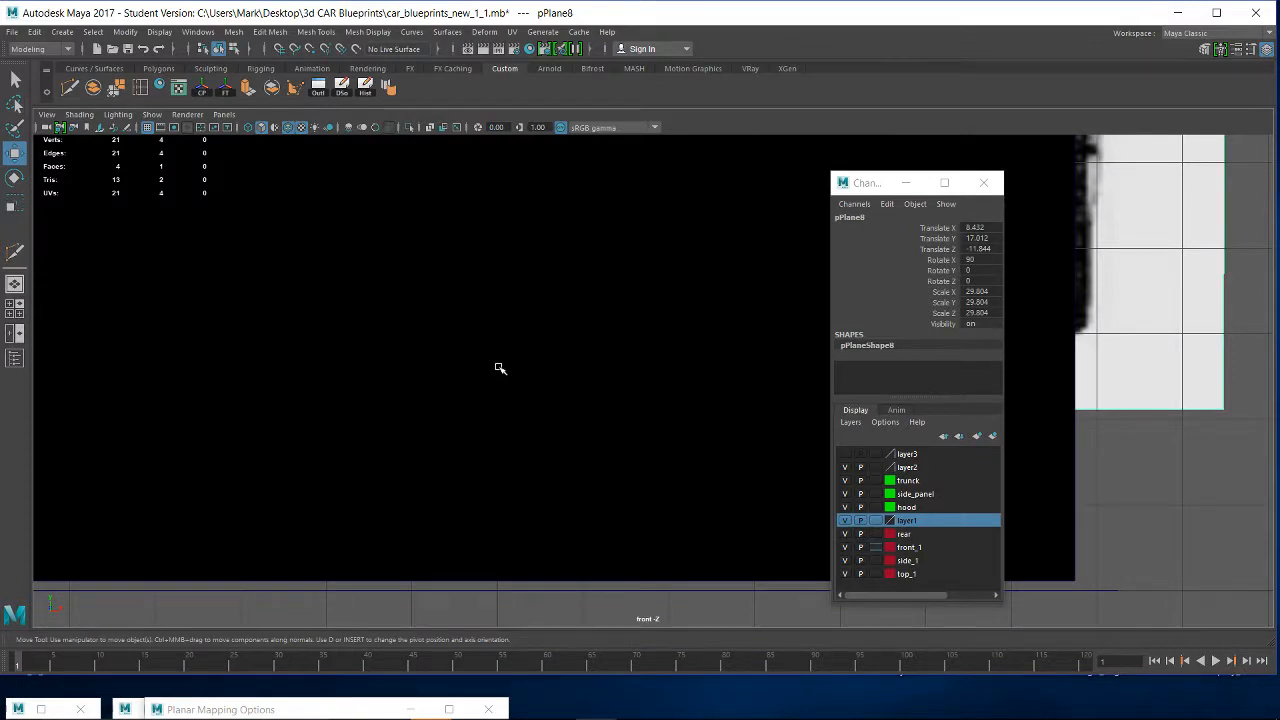
key(f)
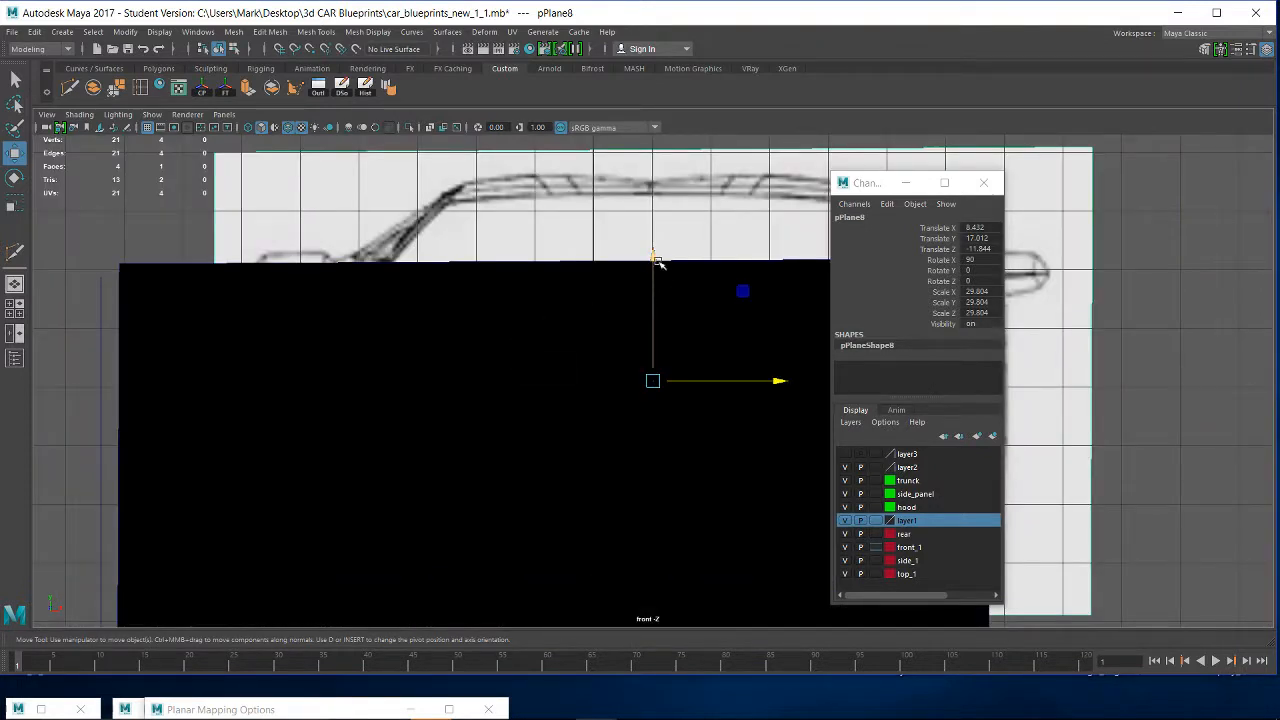
drag(657, 262, 655, 64)
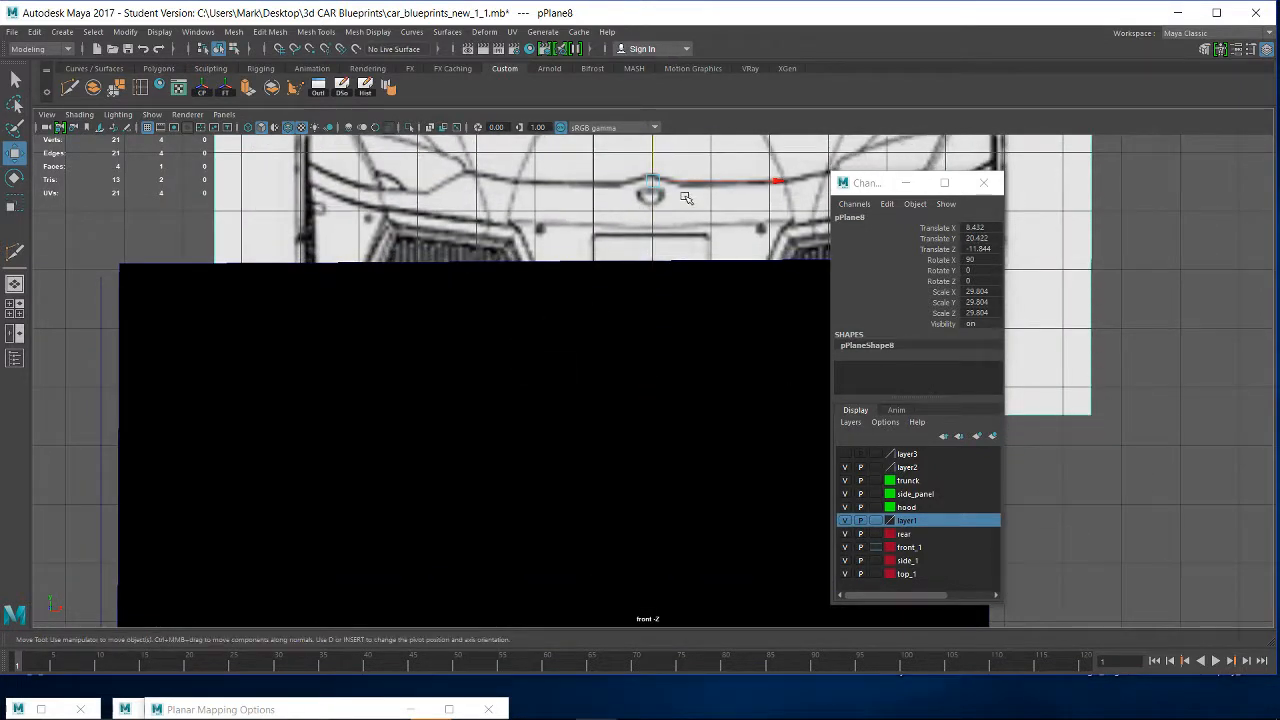
- Move the front-view plane's pivot to just below the badge, aligned with the car's vertical centre line
scroll(686, 197, up, 10)
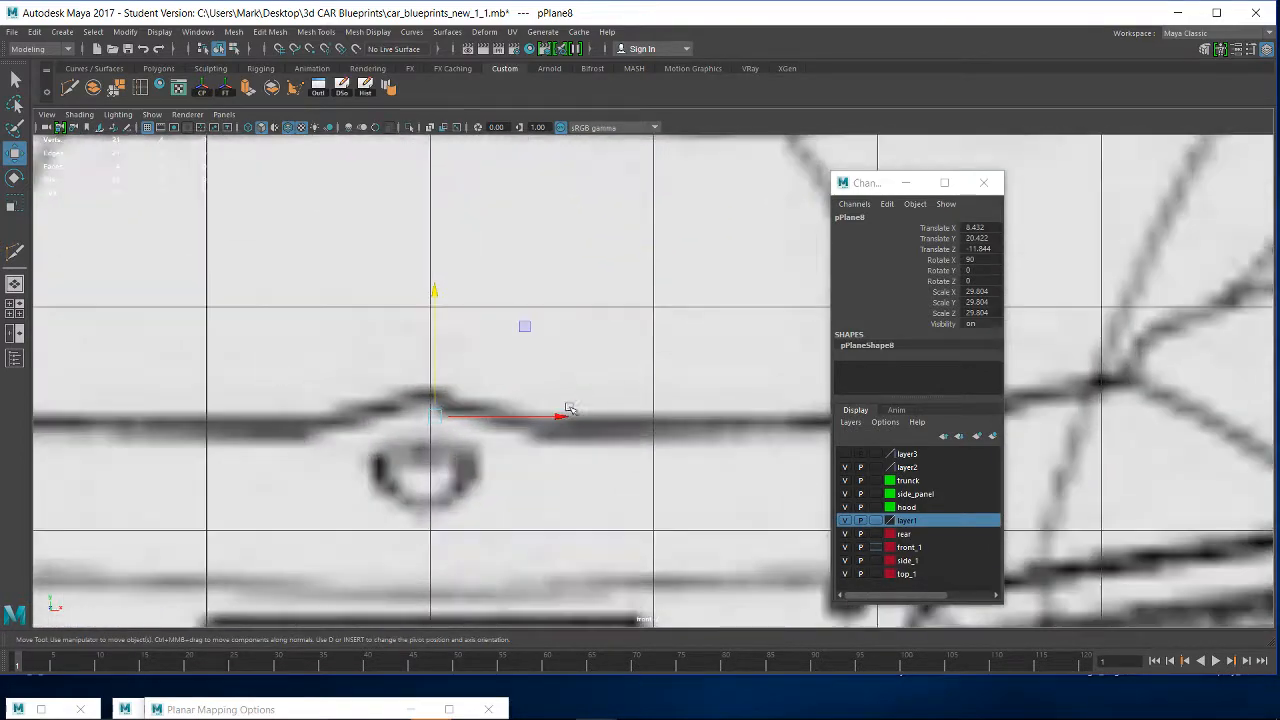
alt+middle_drag(494, 443, 579, 400)
key(d)
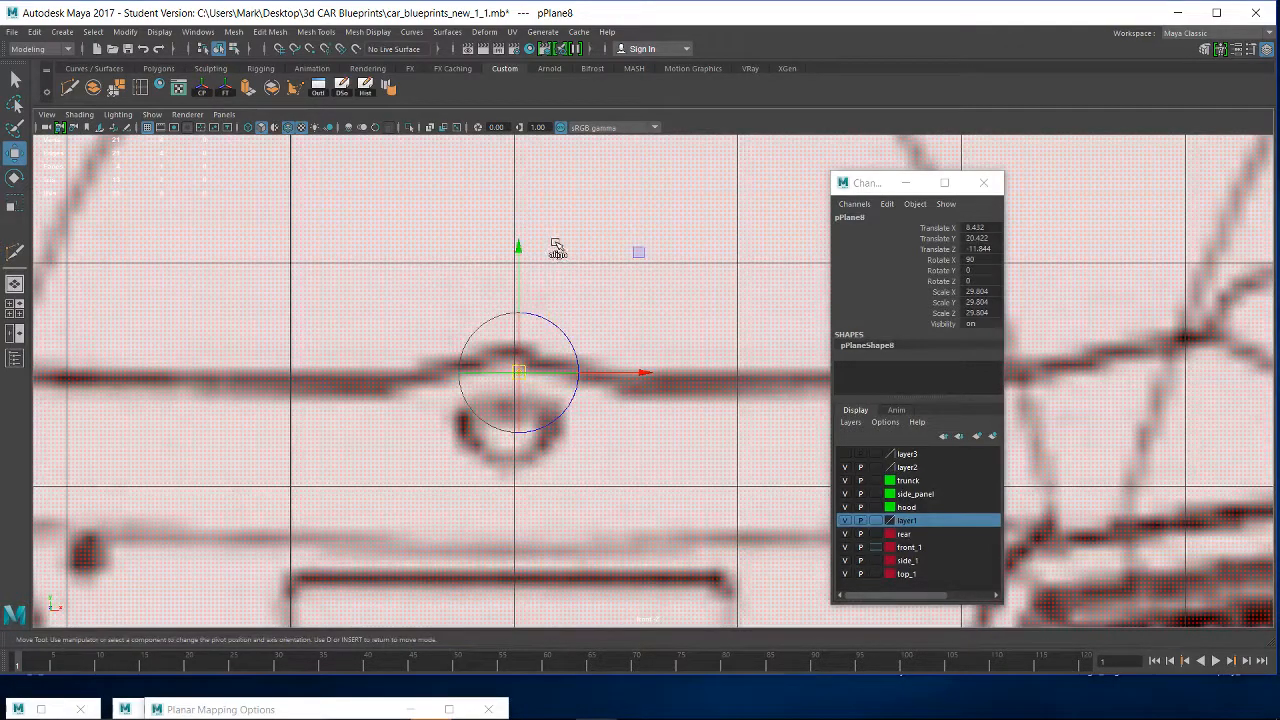
drag(518, 249, 520, 356)
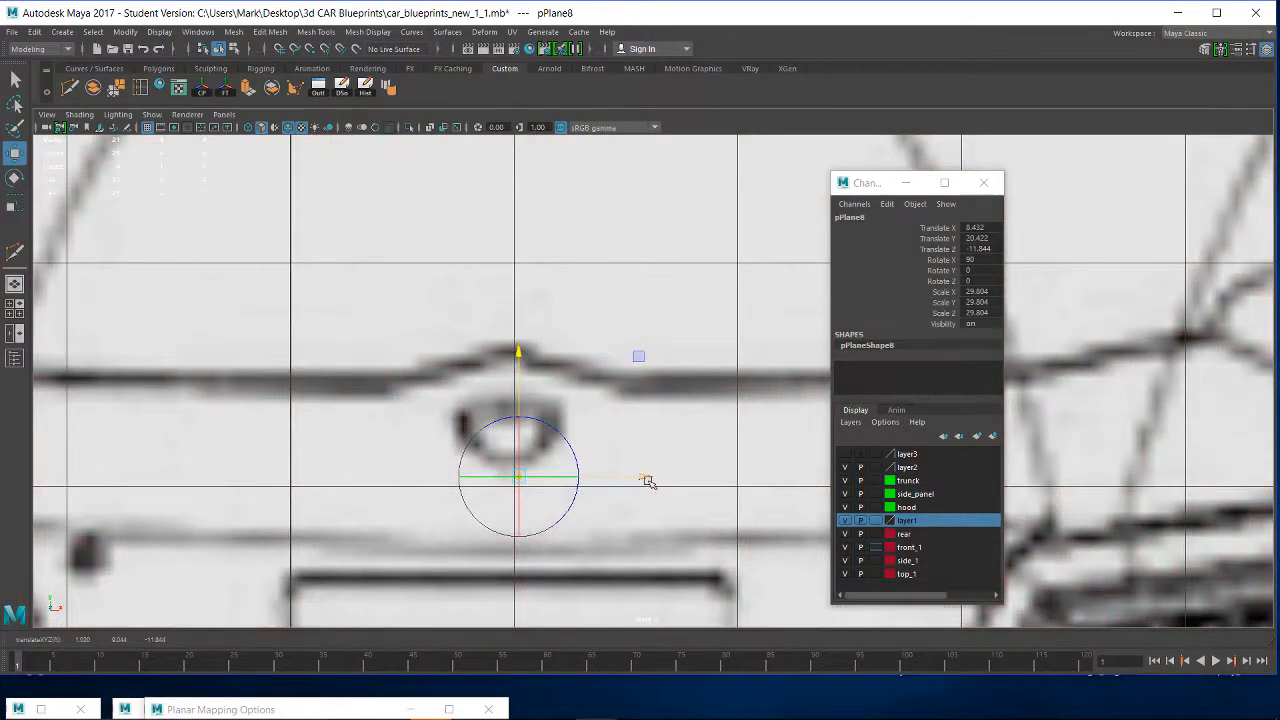
drag(645, 479, 635, 475)
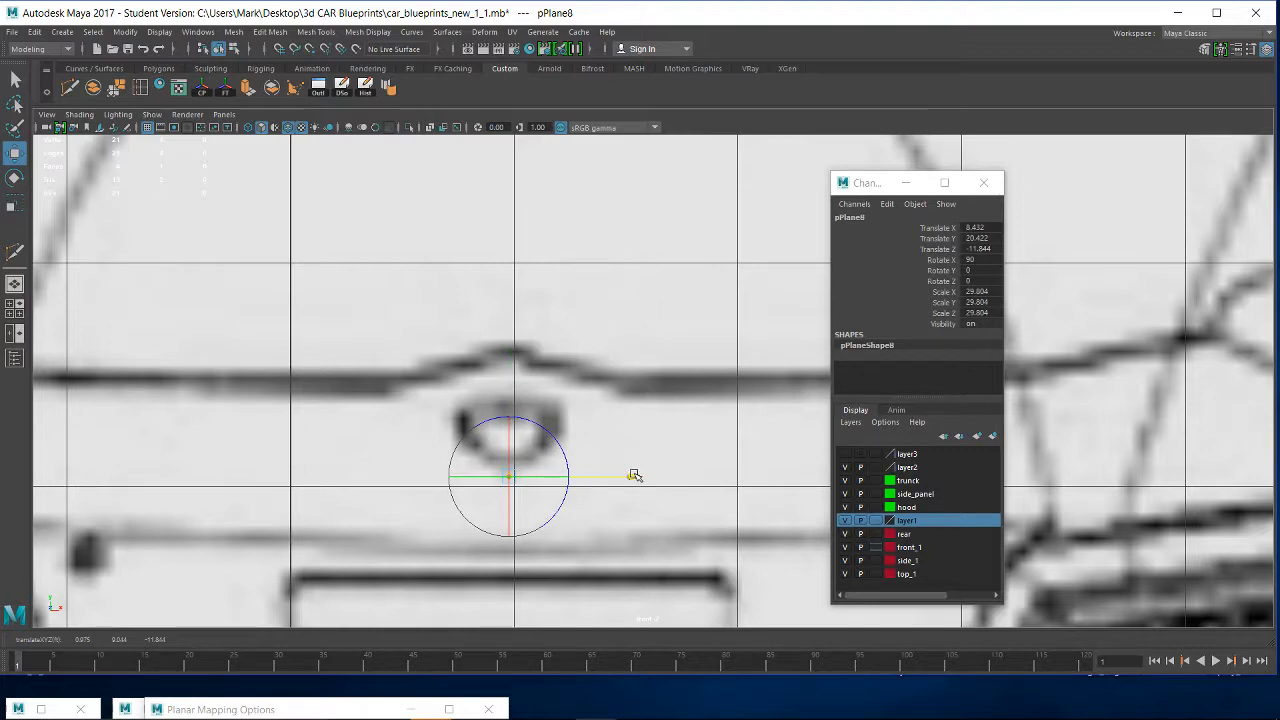
key(Insert)
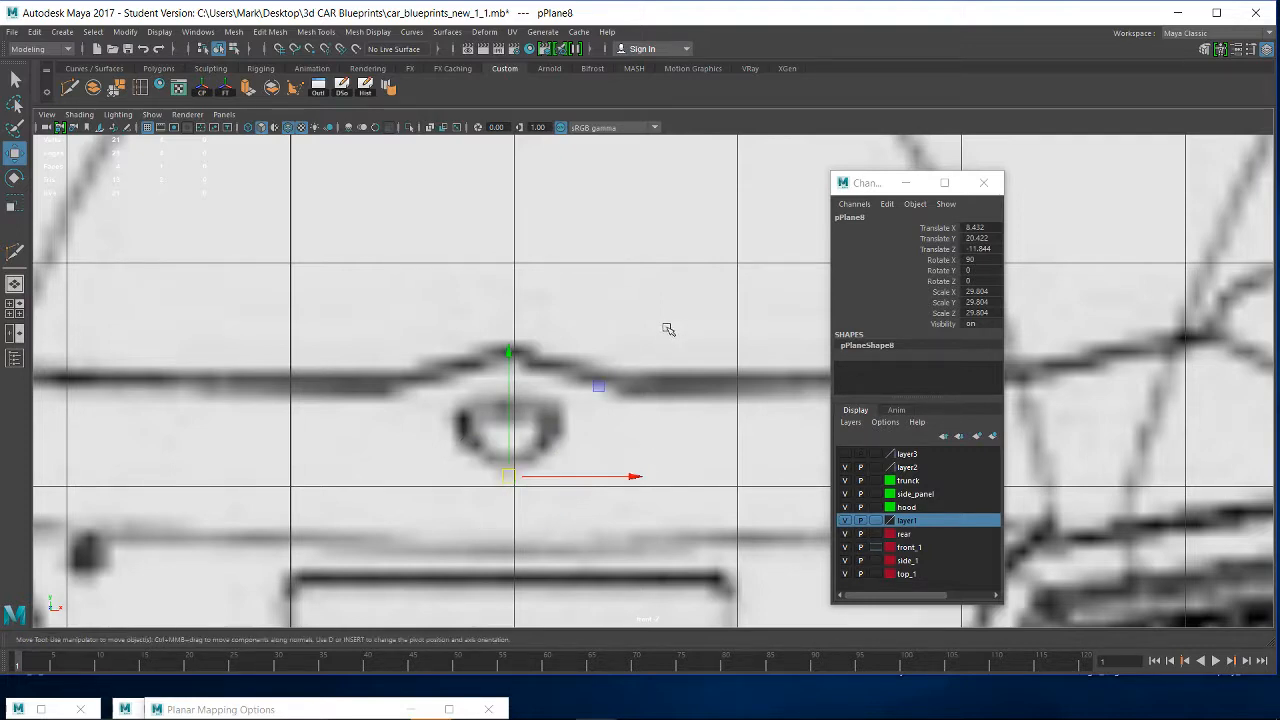
- Snap the front-view plane down to the ground grid in the perspective view, at 11.377 in Y
key(space)
drag(575, 288, 582, 271)
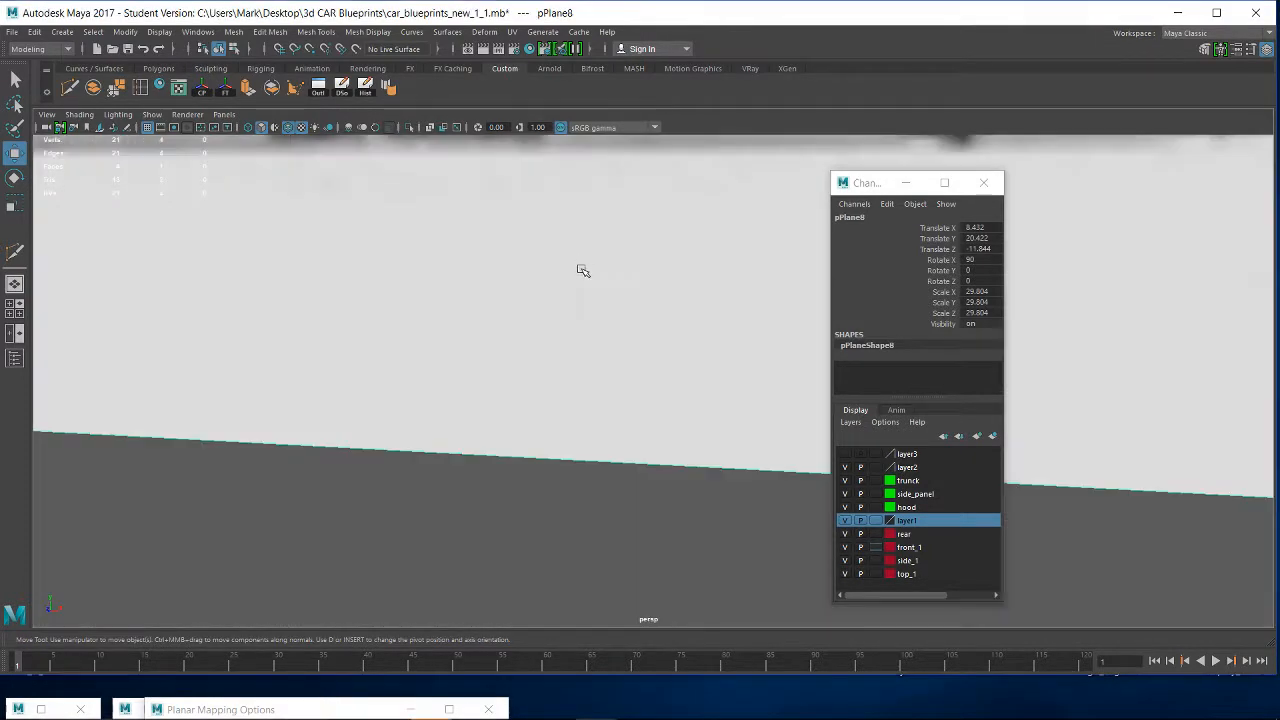
alt+right_drag(654, 420, 657, 354)
alt+drag(657, 354, 503, 331)
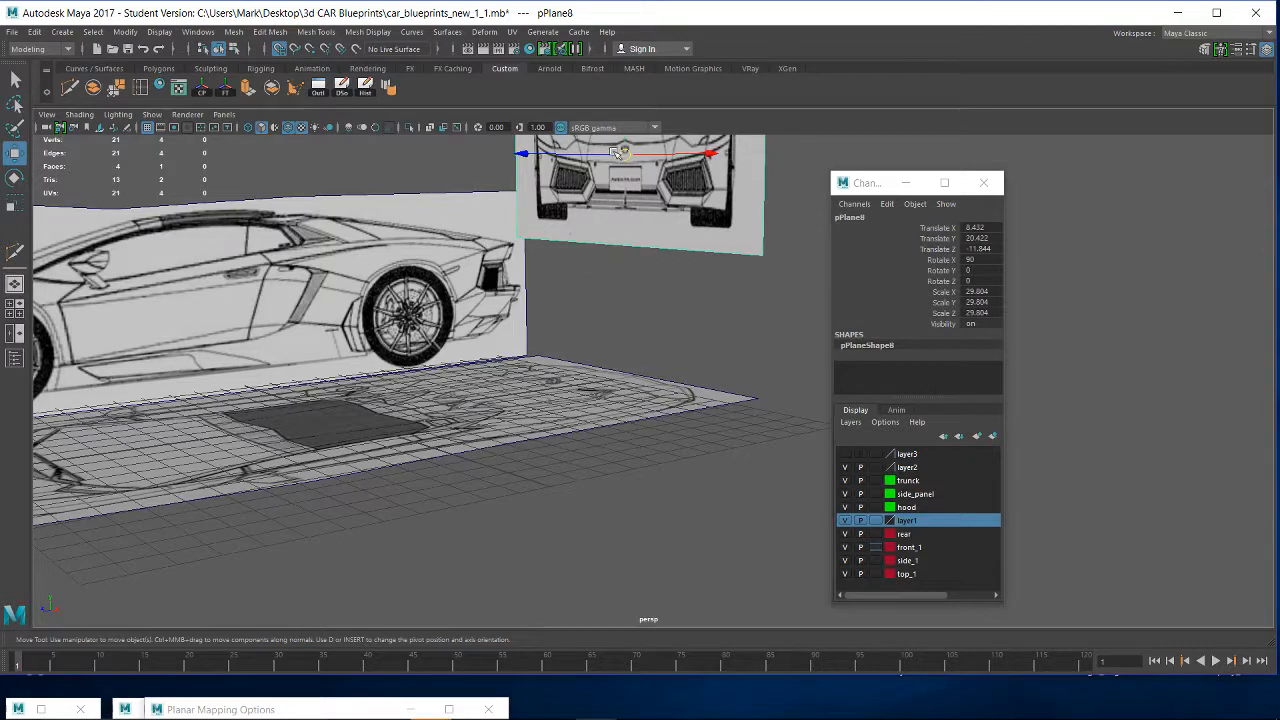
drag(628, 138, 624, 345)
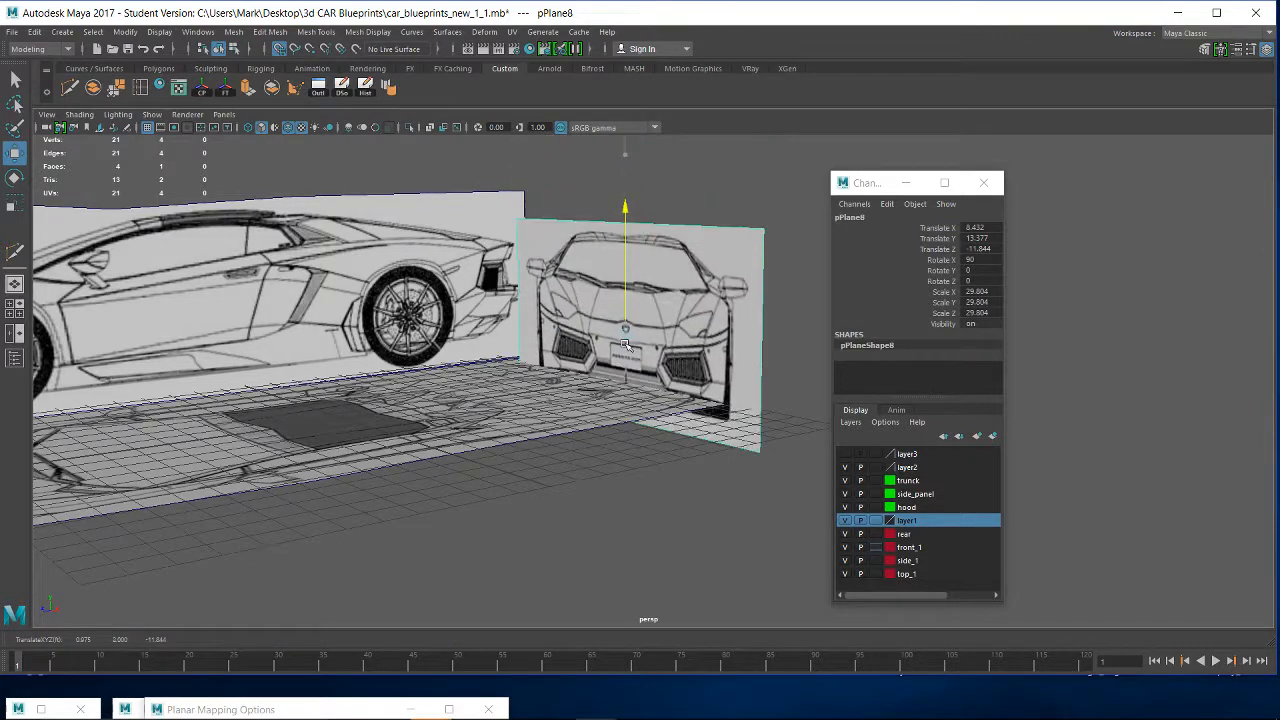
drag(626, 212, 628, 379)
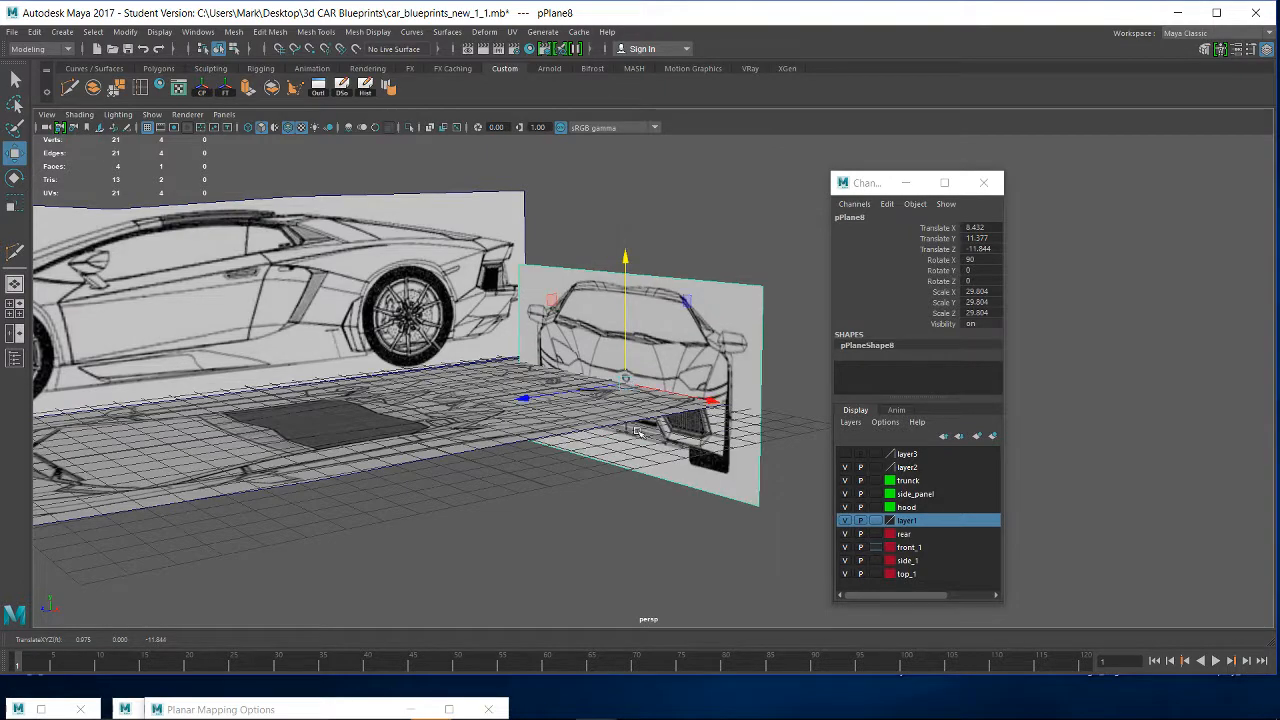
- Snap the front-view plane to the grid's centre line at 7.457 in X and move it to about 15.0 in Z by the nose
alt+drag(632, 424, 762, 216)
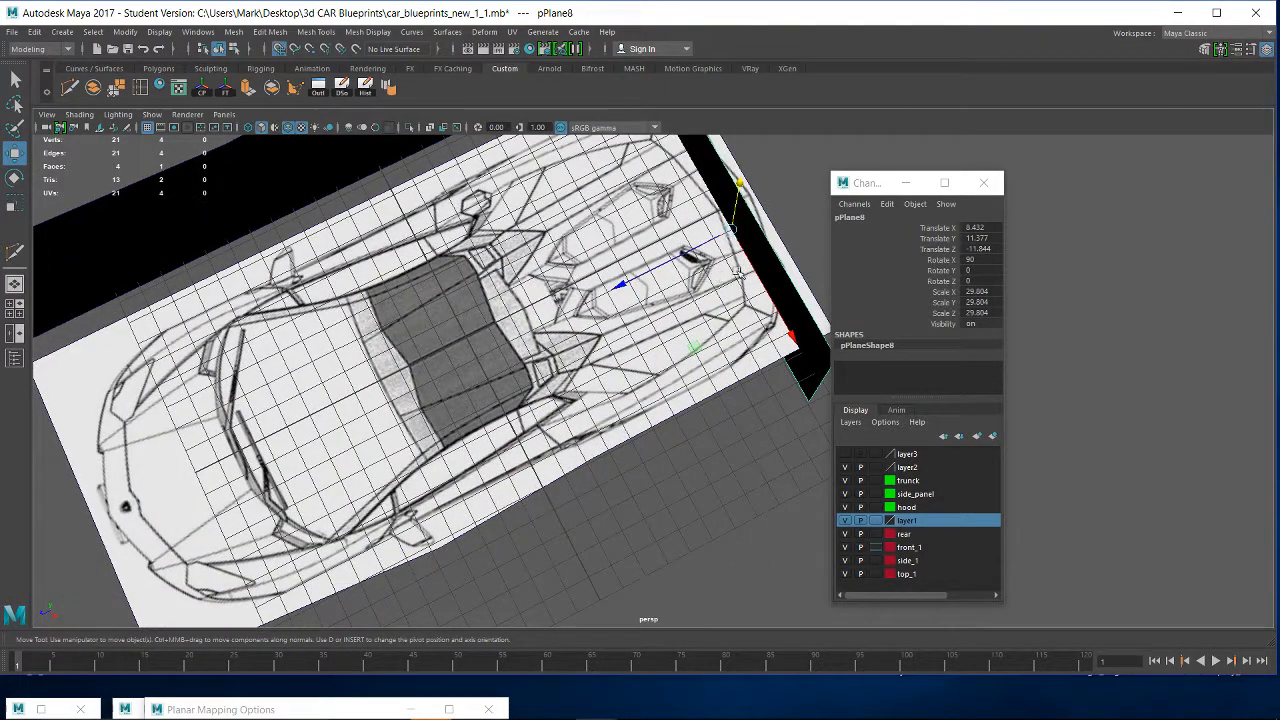
drag(771, 300, 727, 205)
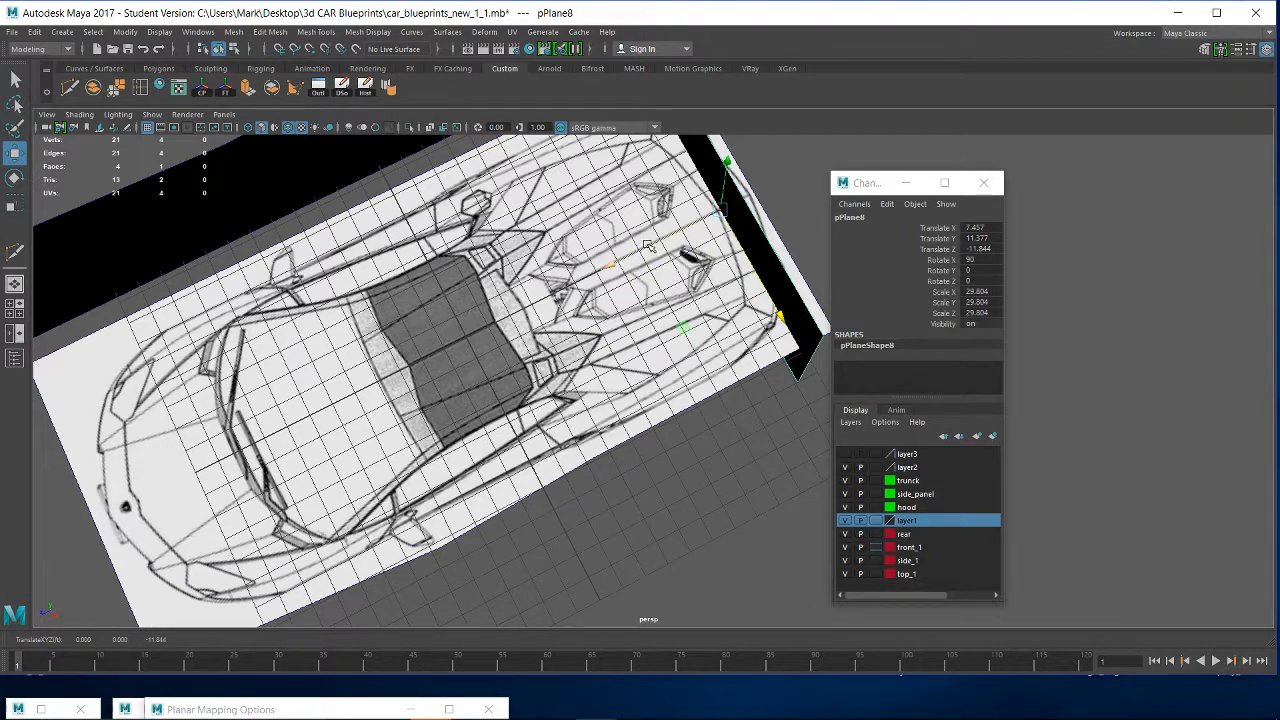
drag(648, 246, 209, 447)
alt+right_drag(249, 460, 380, 417)
alt+middle_drag(409, 406, 685, 328)
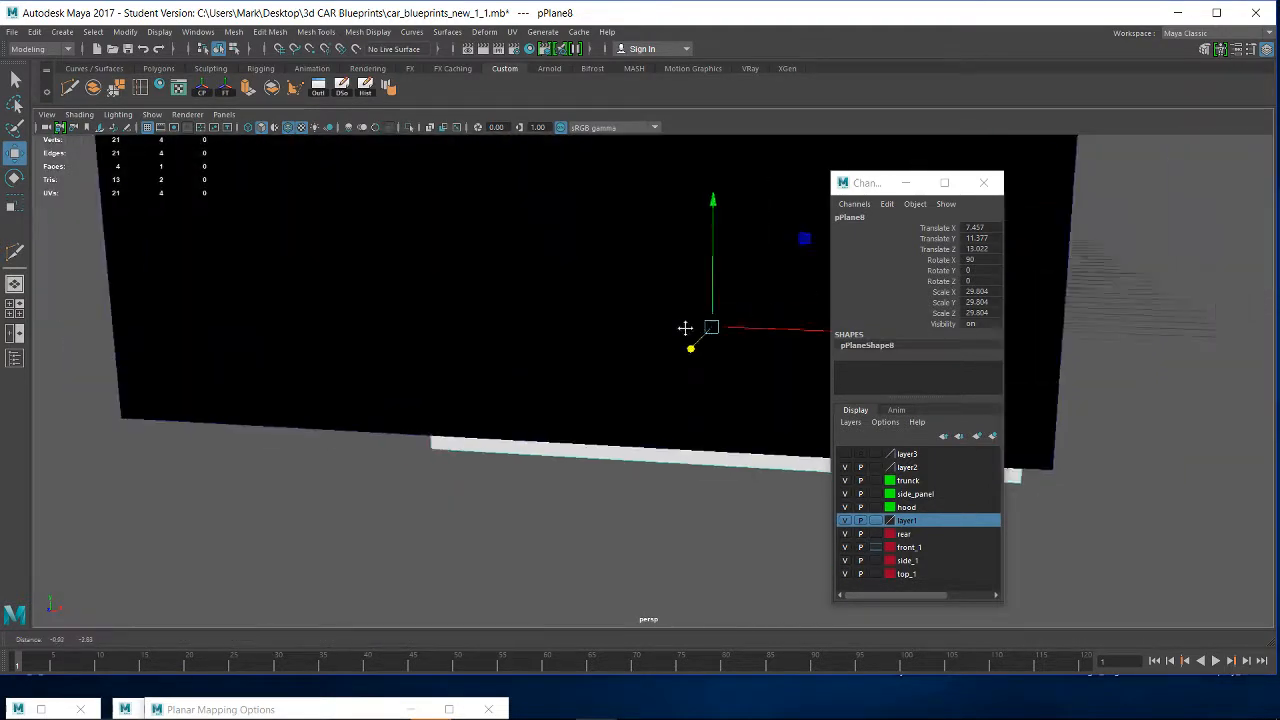
alt+right_drag(685, 328, 590, 318)
alt+drag(590, 318, 390, 290)
alt+right_drag(390, 290, 365, 270)
alt+middle_drag(365, 270, 485, 342)
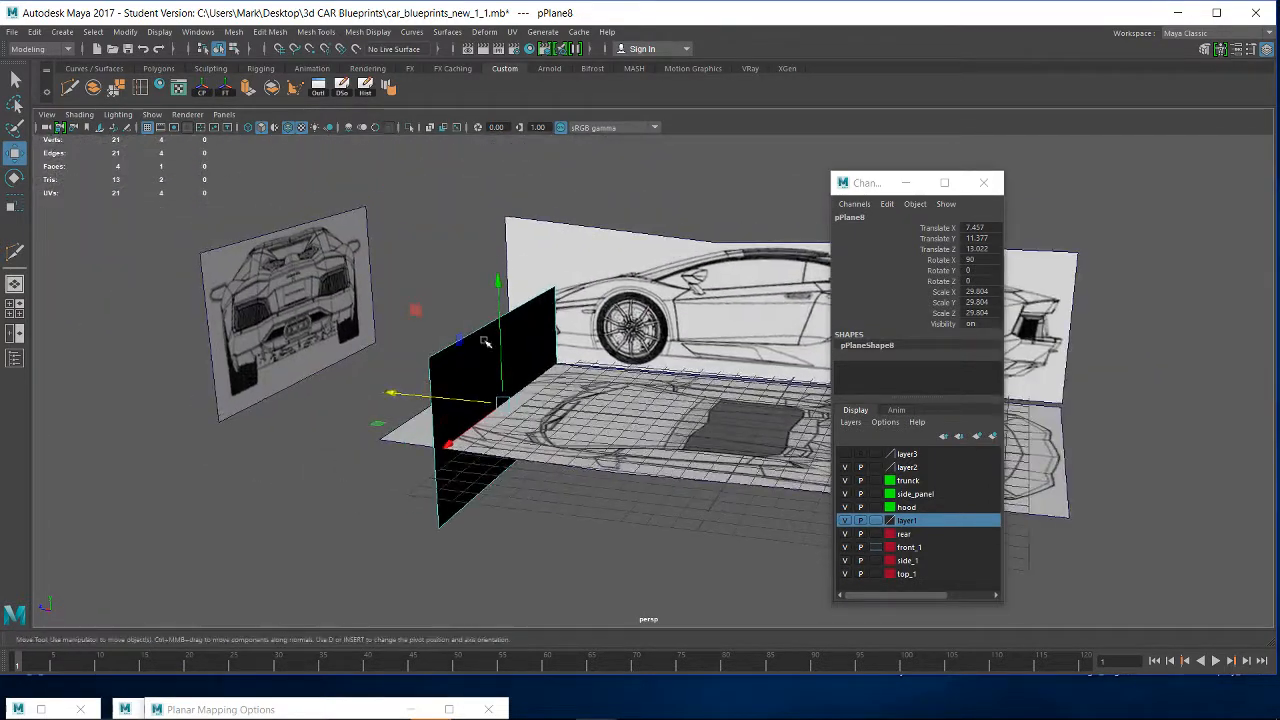
- Add the rear-view plane to the rear display layer and hide that layer
click(237, 288)
right_click(910, 540)
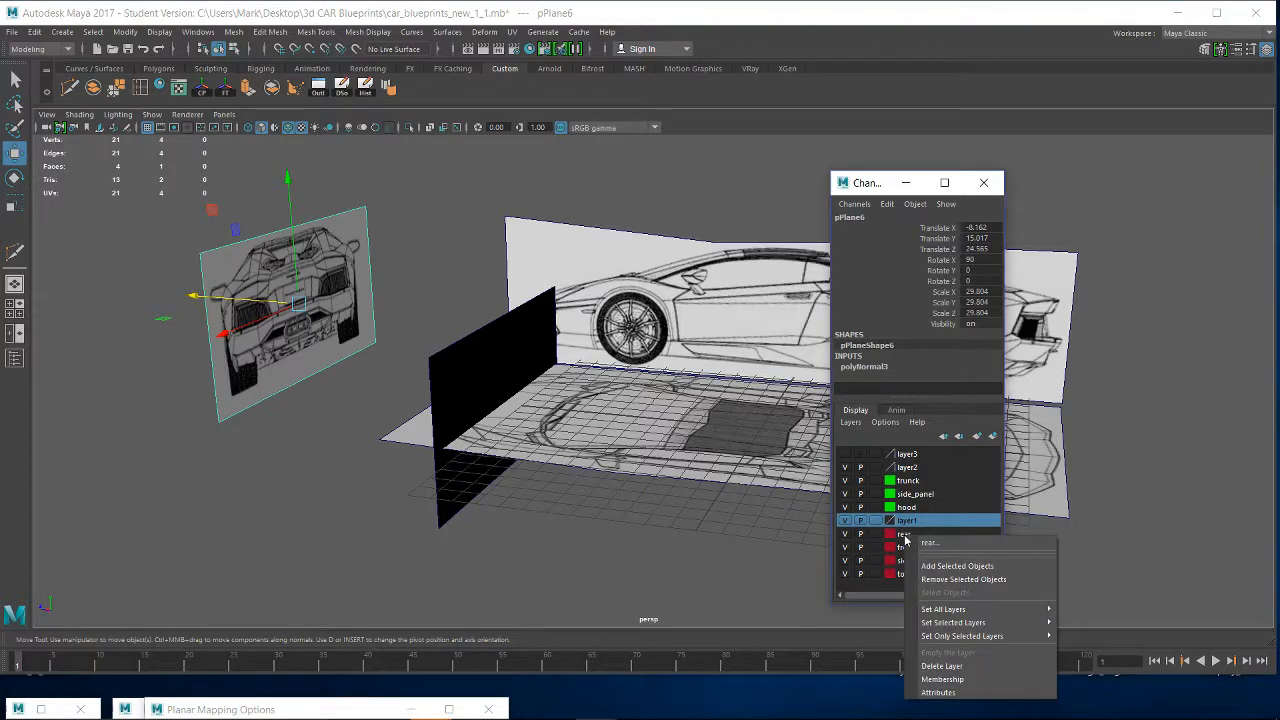
click(932, 565)
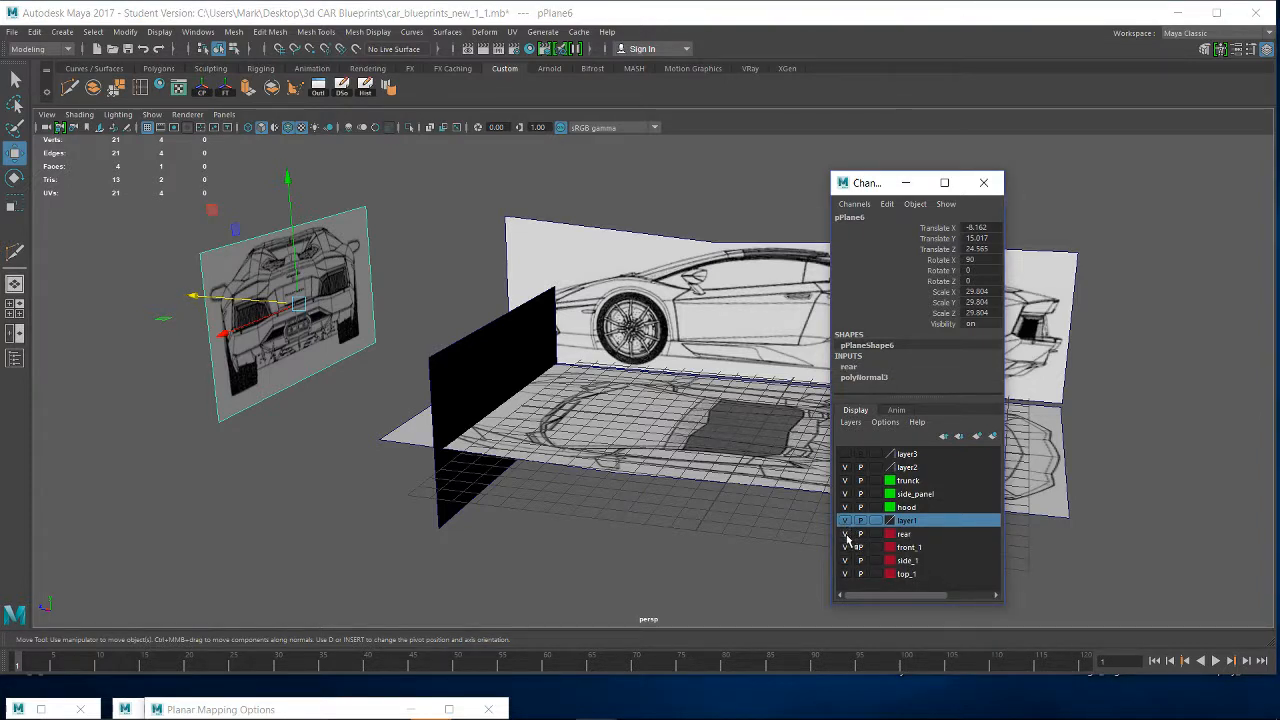
click(845, 534)
- Move the front-view plane back to about 10.5 in Z, behind the badge of the top view, for comparing both drawings
alt+drag(497, 386, 625, 480)
scroll(623, 474, up, 5)
alt+middle_drag(600, 390, 688, 235)
alt+drag(650, 410, 623, 294)
alt+middle_drag(623, 294, 632, 388)
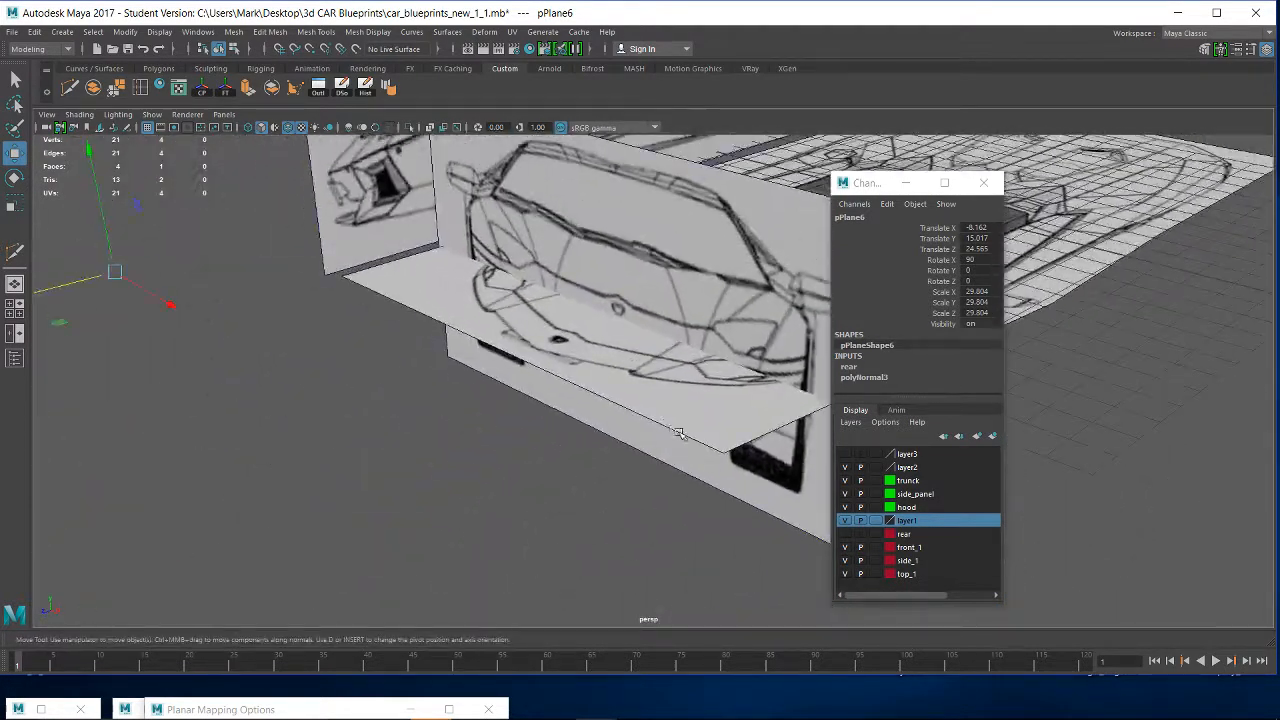
scroll(576, 383, down, 3)
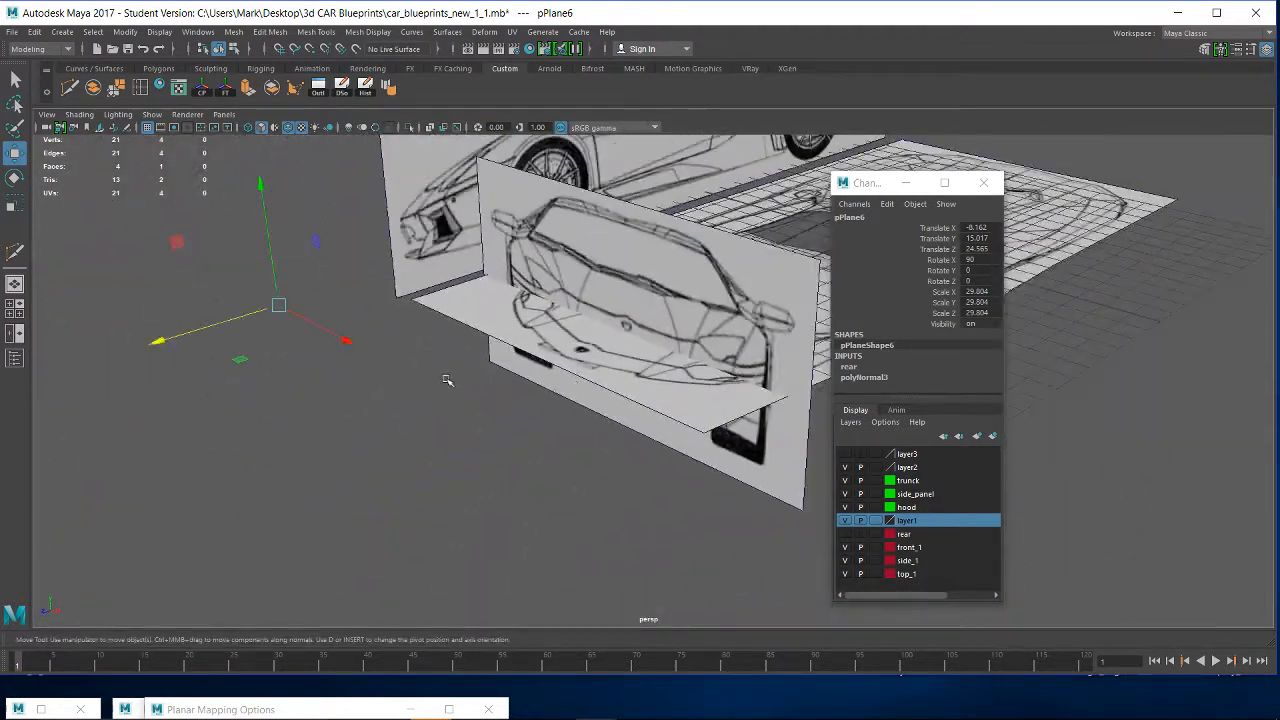
click(703, 302)
scroll(582, 371, up, 4)
alt+drag(602, 318, 590, 388)
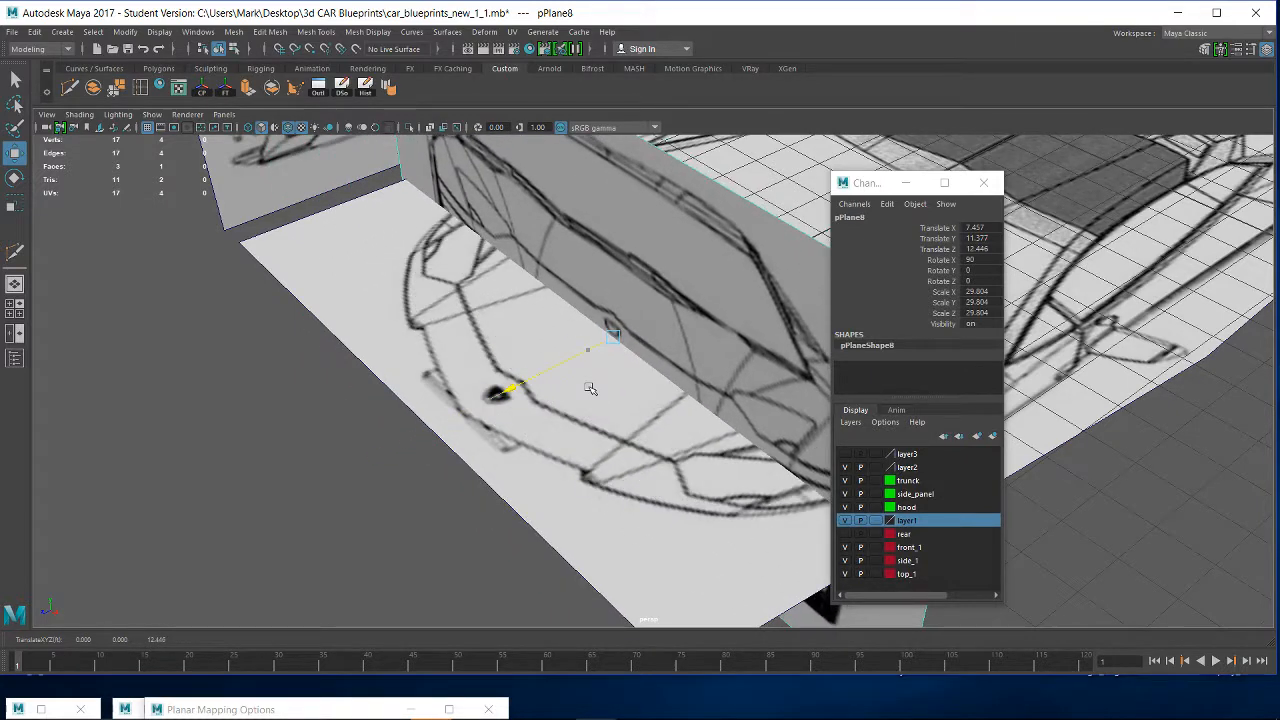
middle_drag(590, 389, 683, 361)
alt+drag(683, 361, 626, 374)
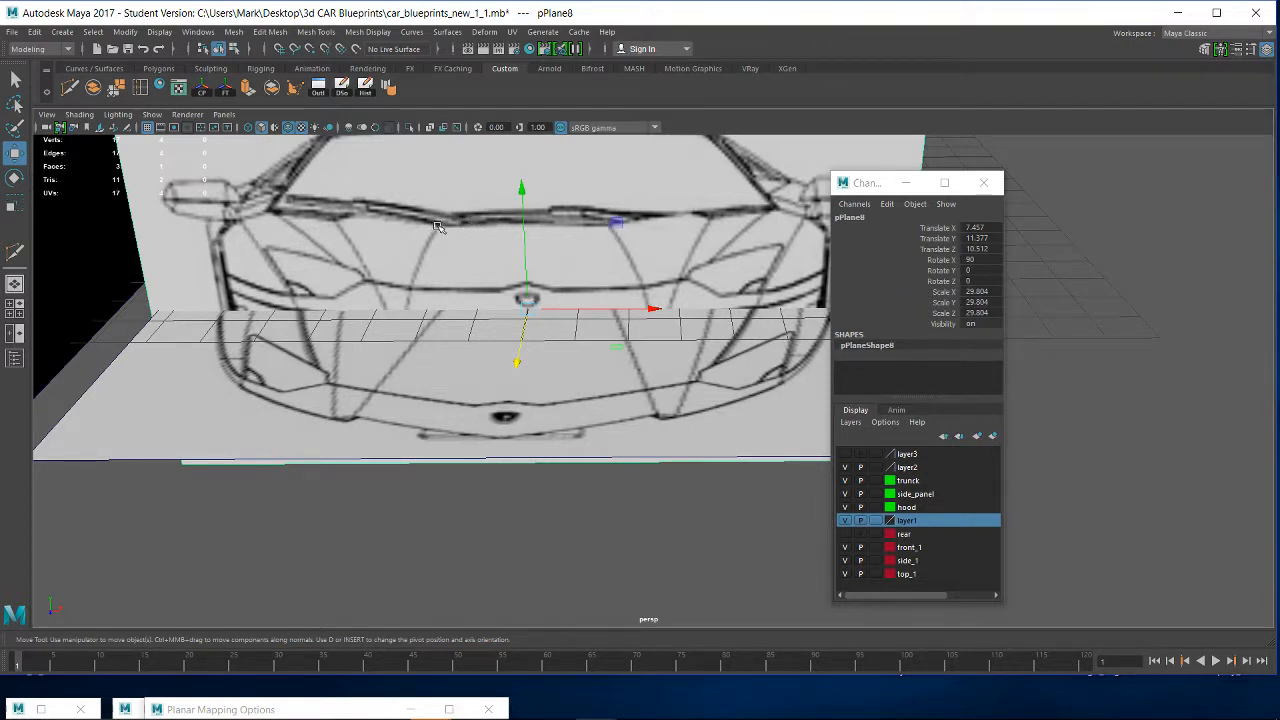
- Shift the front-view plane to about 10.3 in Z and raise it to about 14.07 in Y for comparison with the top view
drag(517, 361, 440, 305)
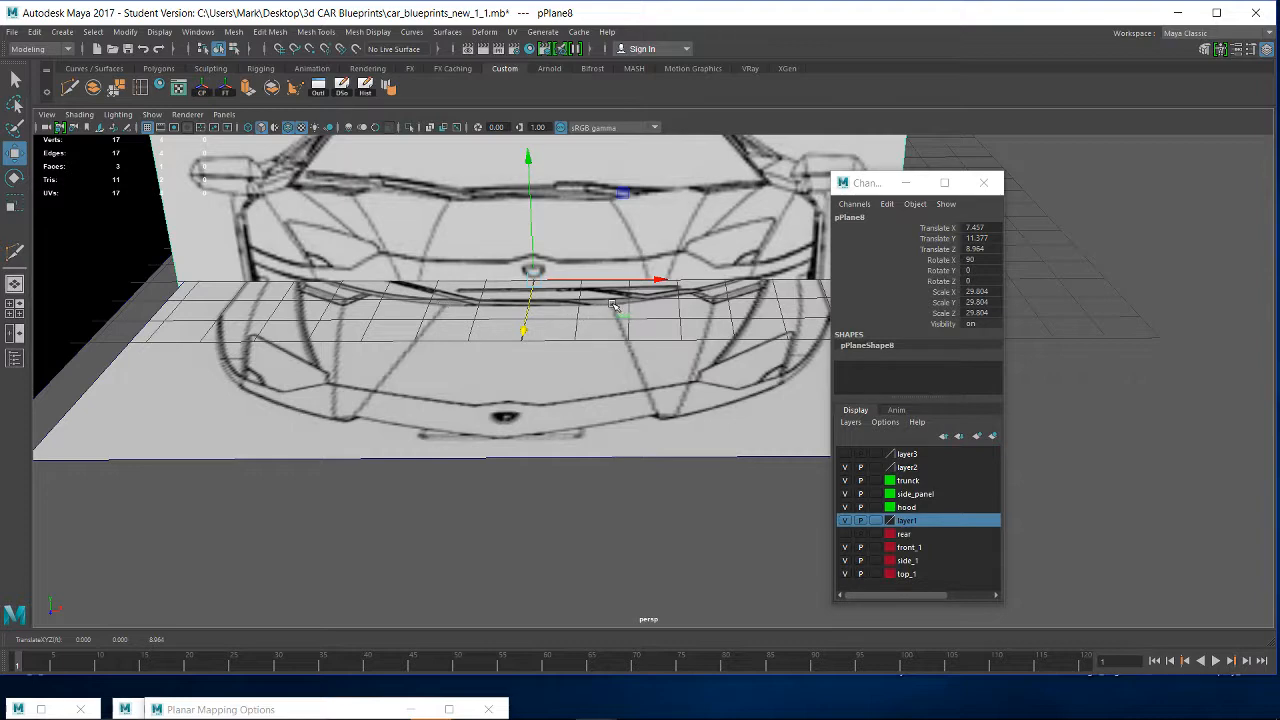
alt+drag(571, 292, 497, 383)
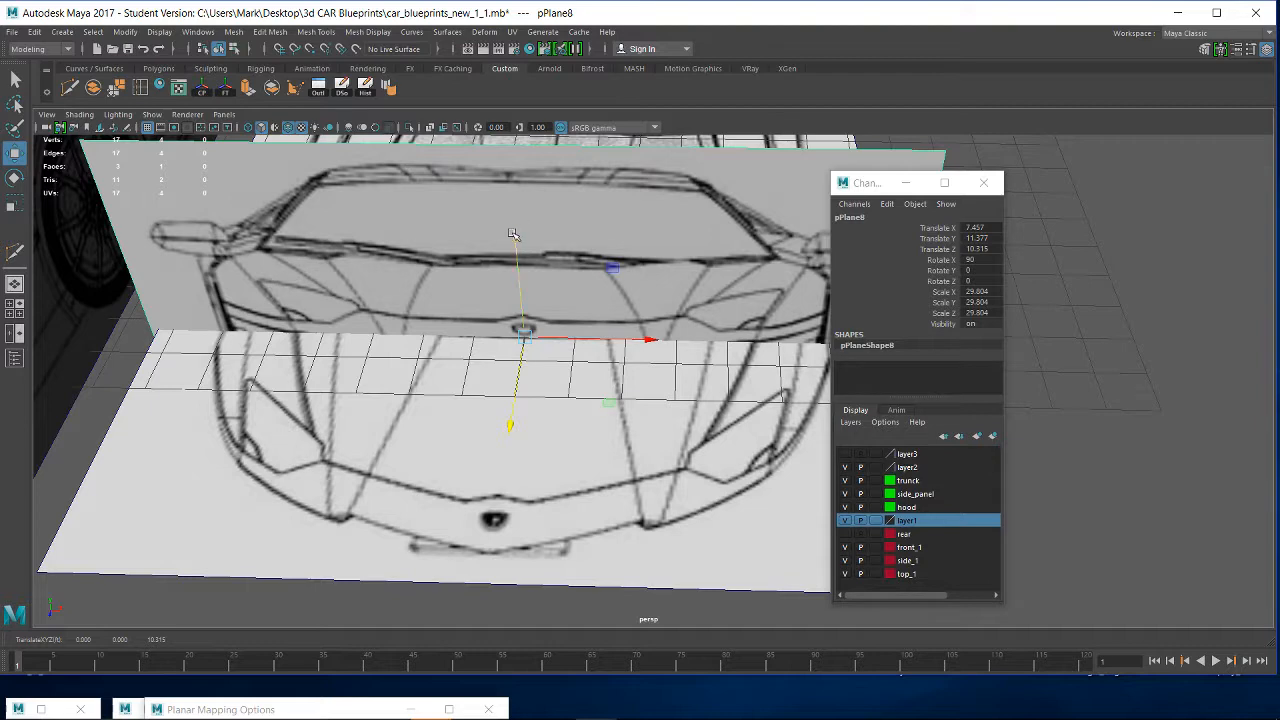
drag(512, 234, 518, 106)
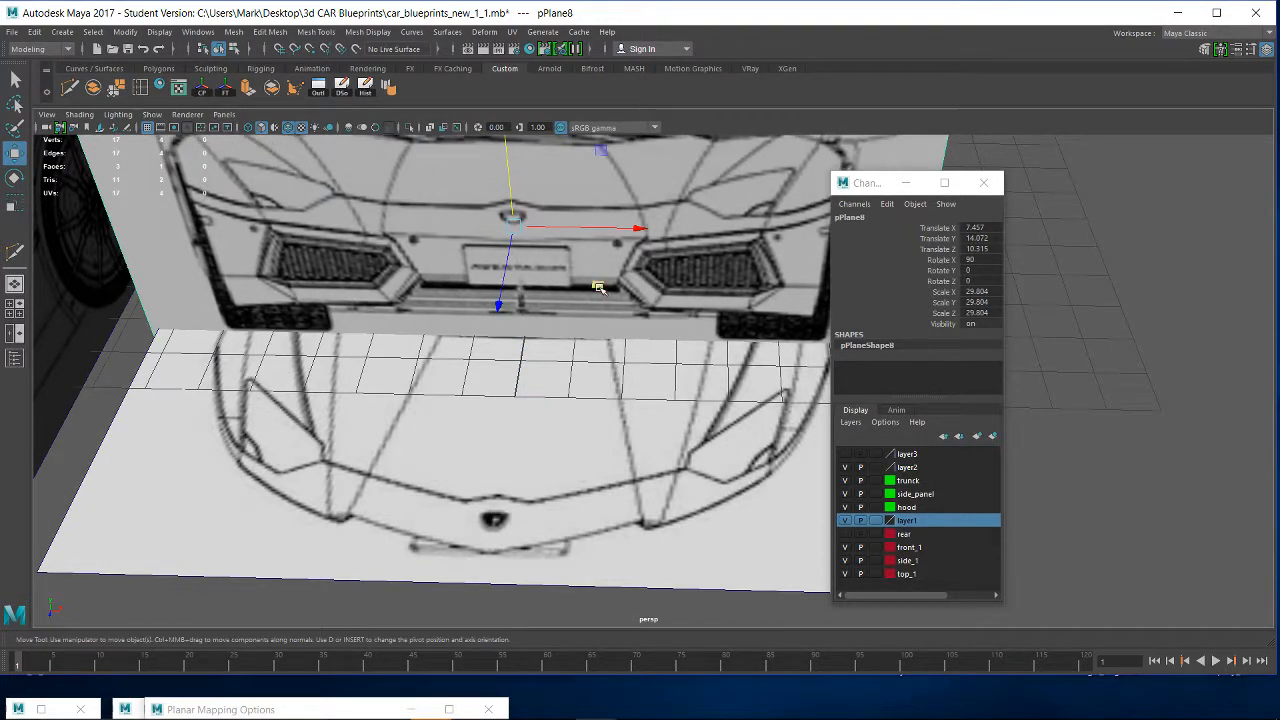
- Move the Channel Box window aside and shift the front-view plane behind the rear end of the top view, at about -12.3 in Z
alt+drag(600, 290, 381, 387)
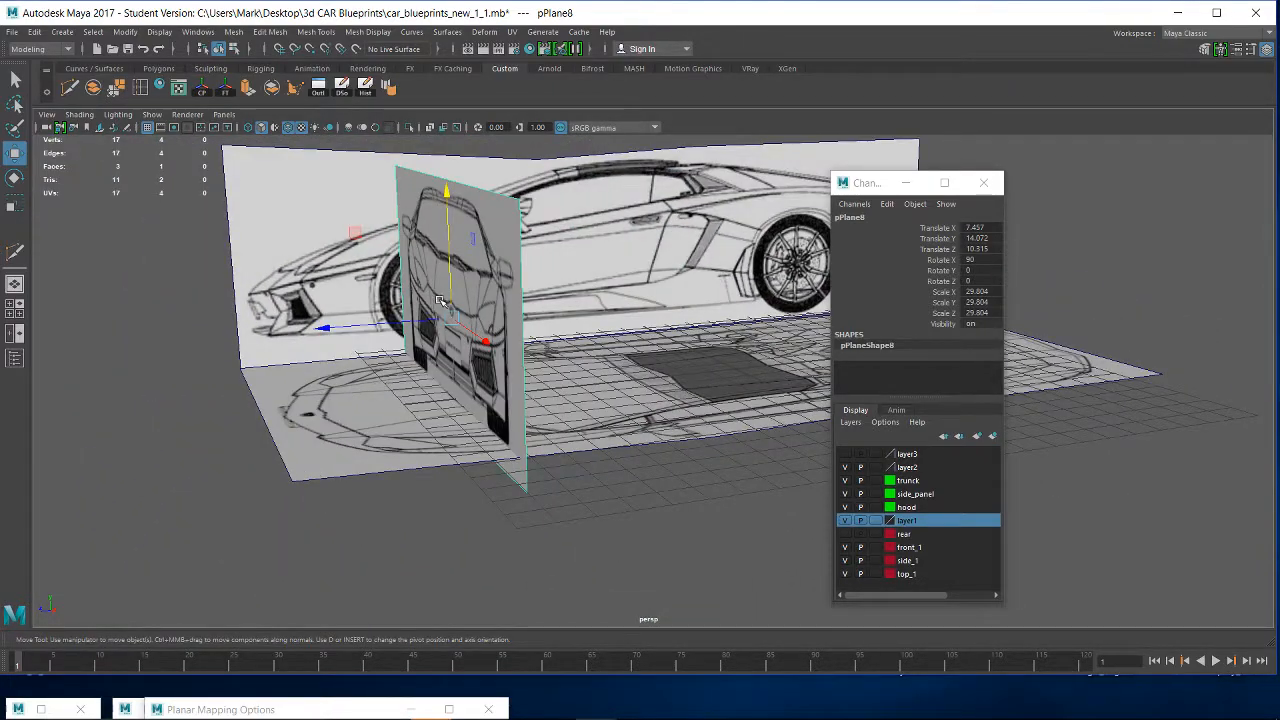
alt+middle_drag(575, 359, 417, 404)
drag(866, 187, 1262, 193)
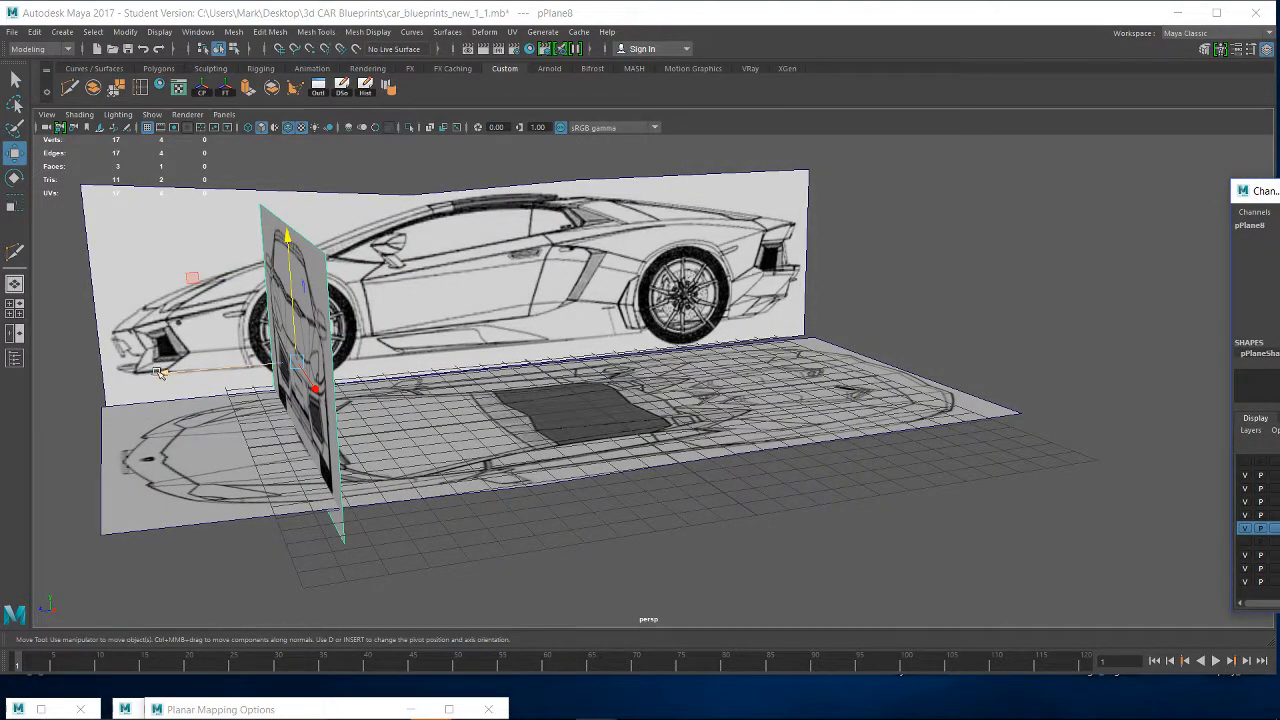
drag(165, 372, 762, 464)
alt+middle_drag(762, 464, 771, 492)
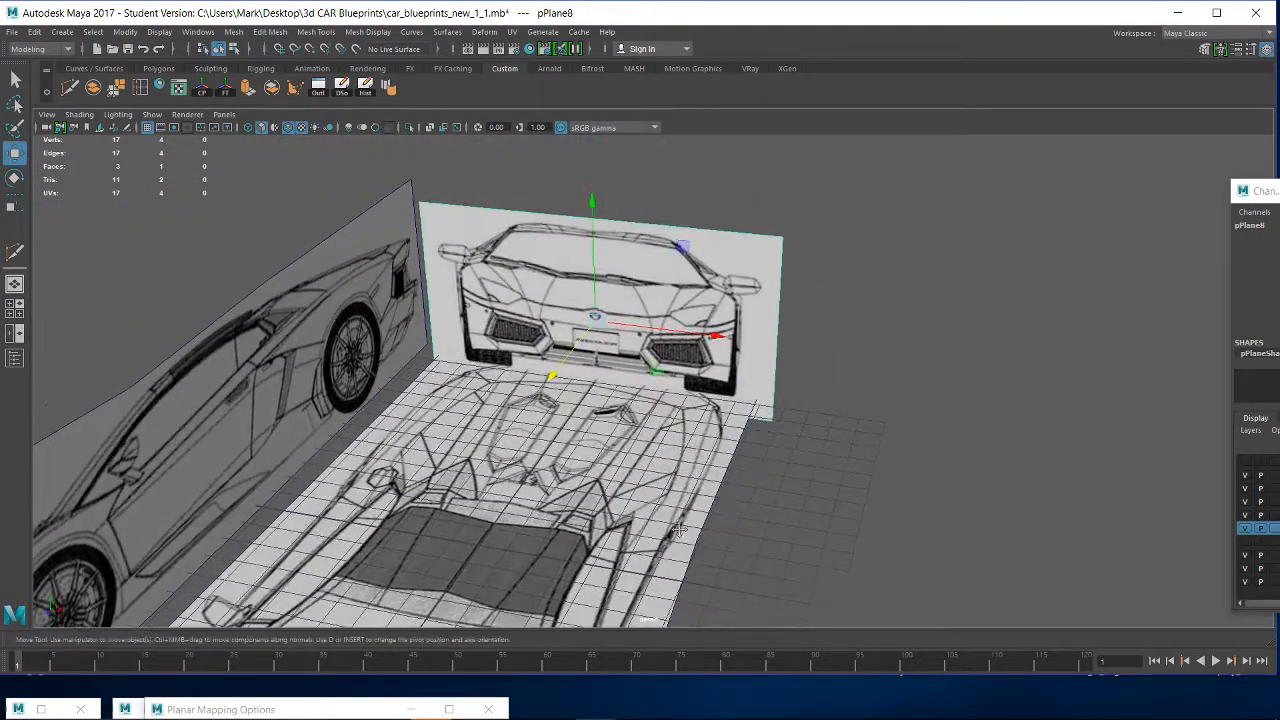
alt+middle_drag(698, 570, 734, 446)
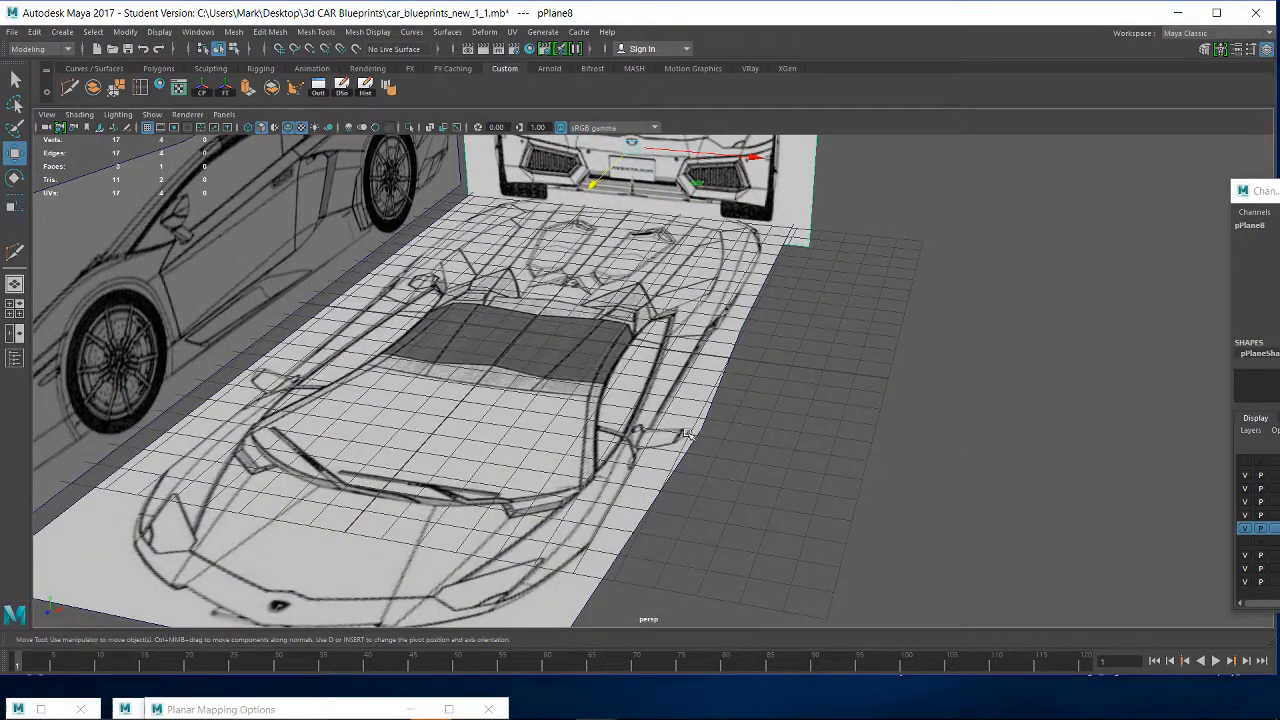
alt+right_drag(695, 429, 808, 530)
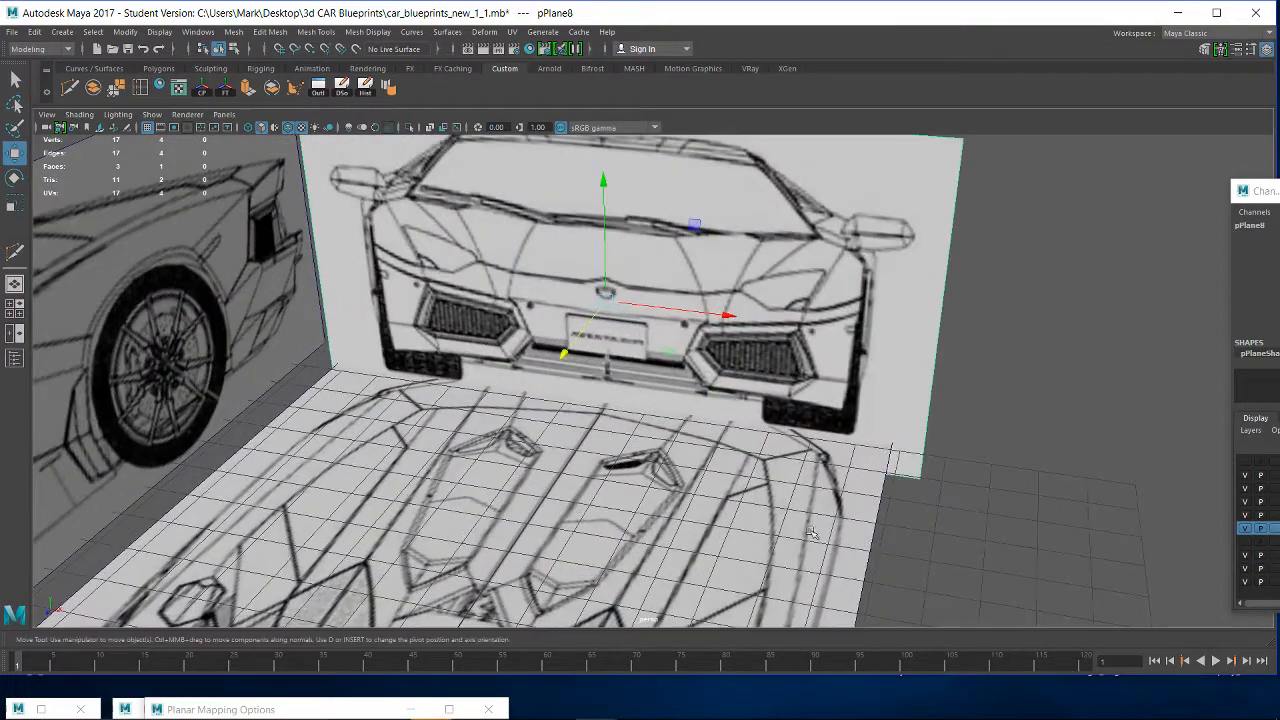
alt+drag(796, 491, 812, 516)
- Raise the front-view plane in the front orthographic view so its tyres sit above the ground line, at about 3.05 in Y
key(space)
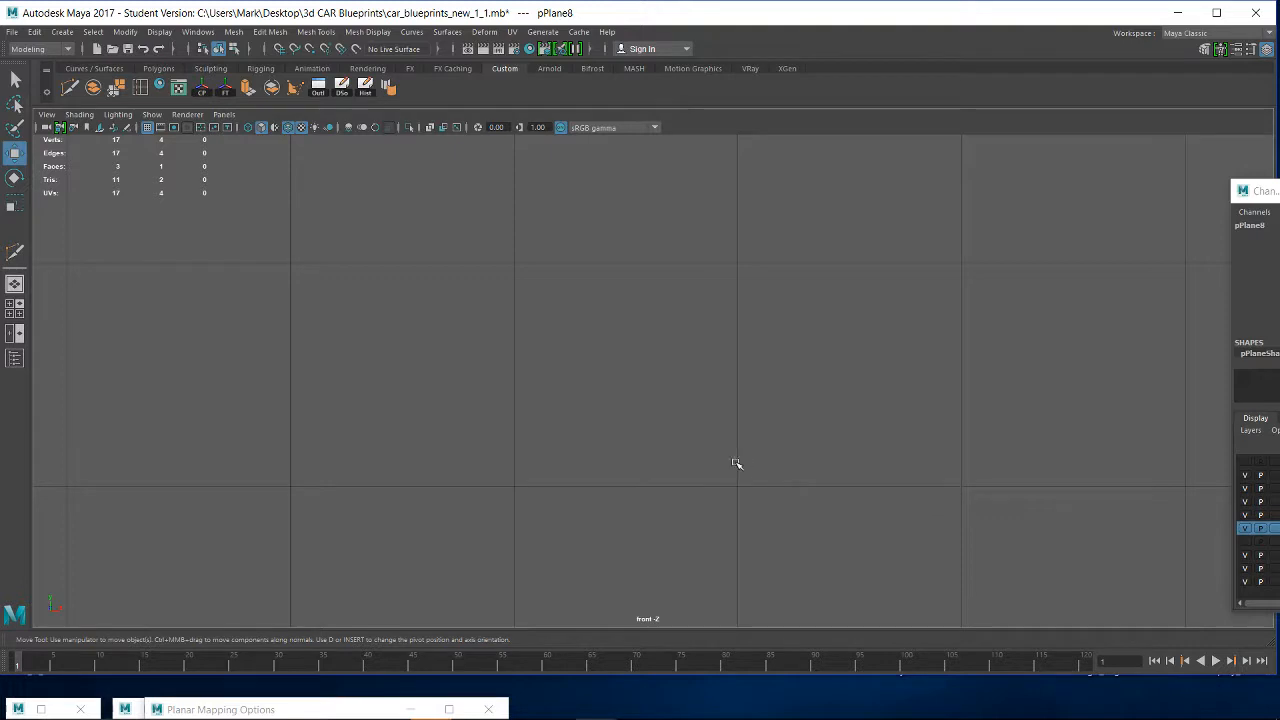
key(f)
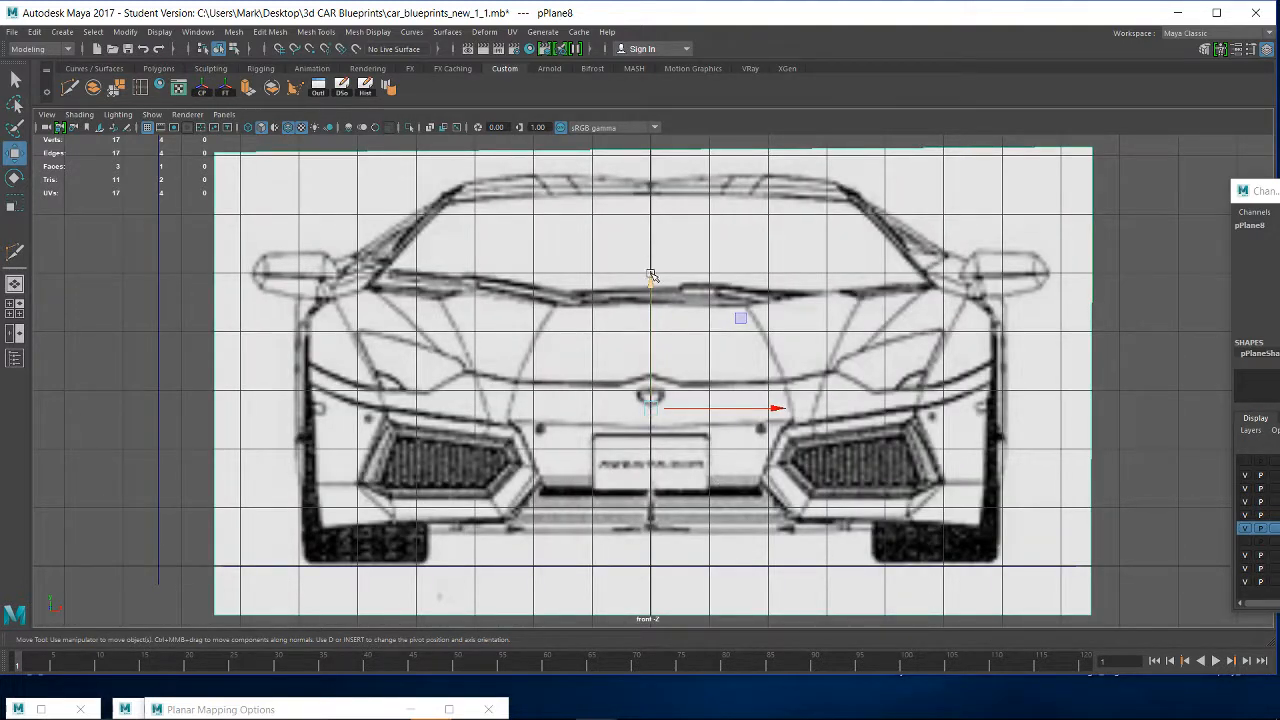
drag(649, 316, 647, 296)
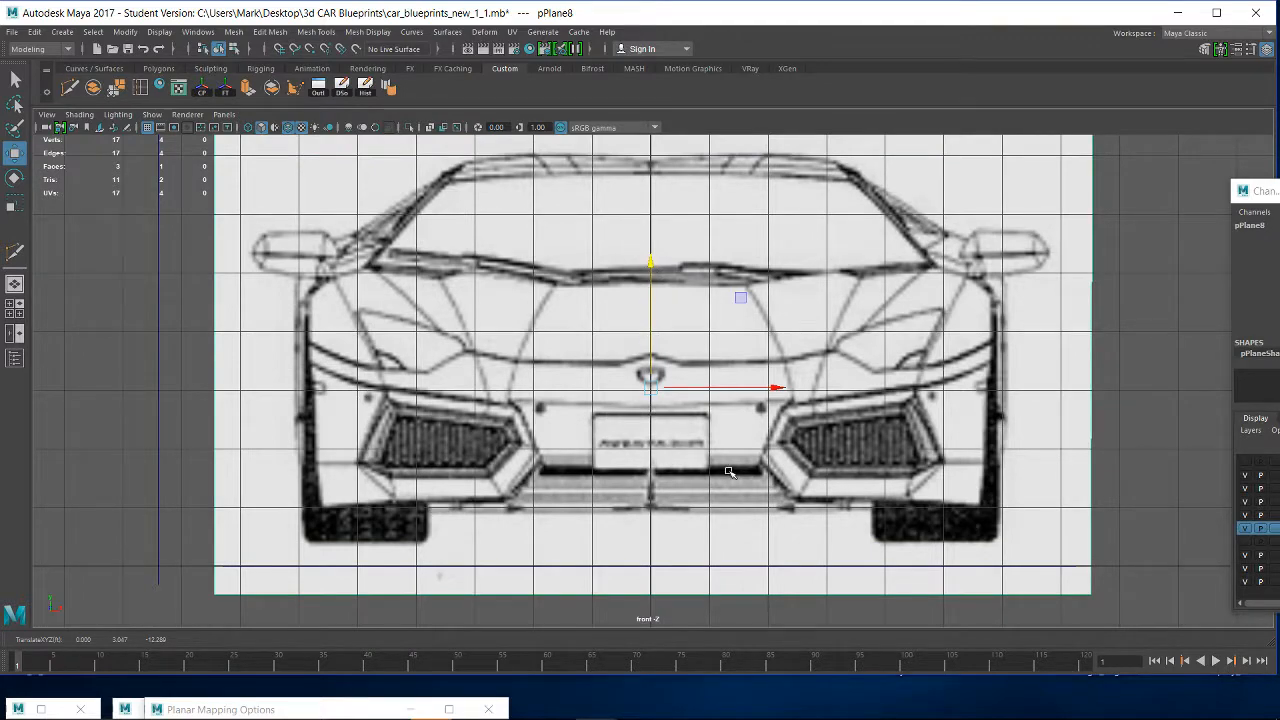
- Reposition the front-view plane's pivot at the bottom edge of the right-hand tyre, about 4.38 in X
key(d)
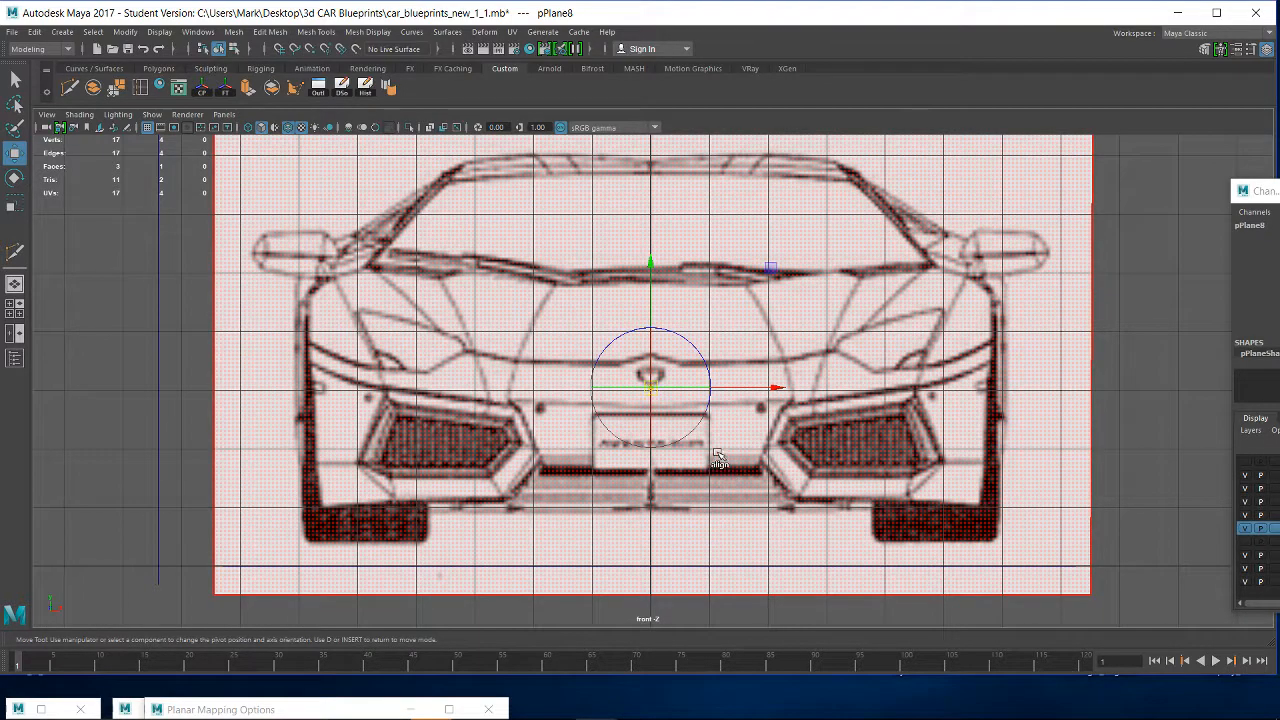
drag(652, 380, 1030, 568)
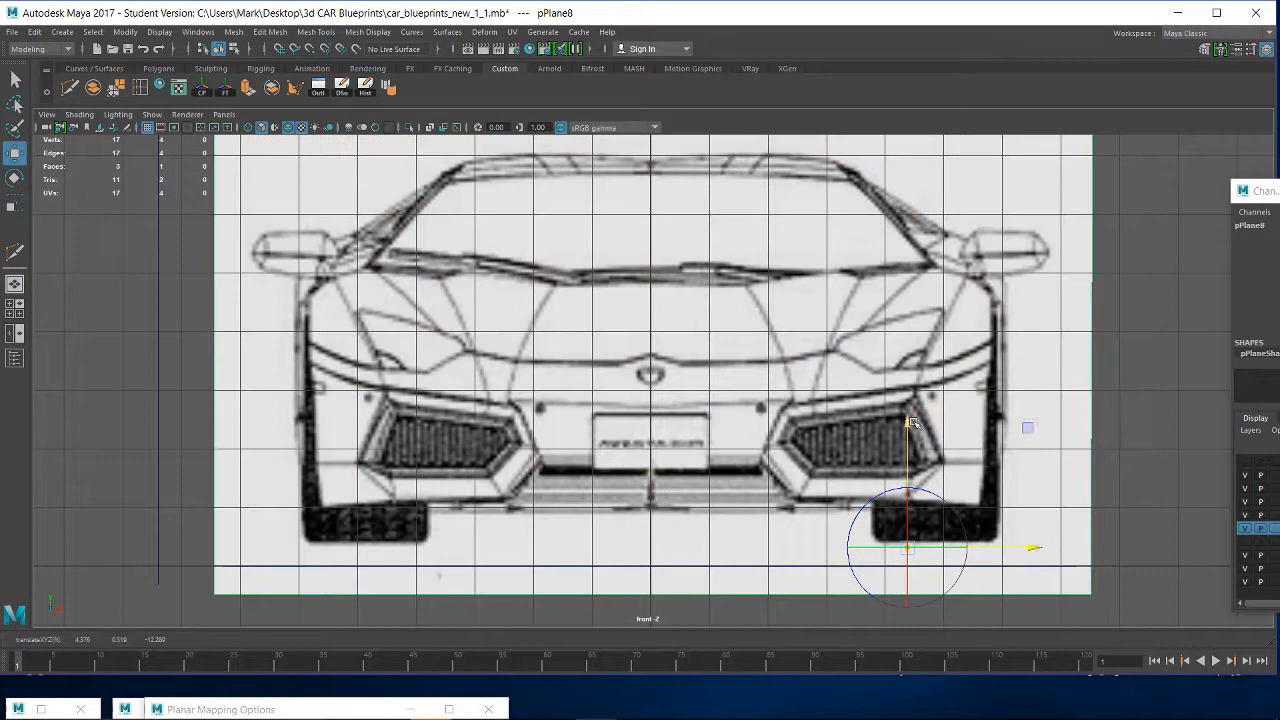
drag(909, 422, 909, 416)
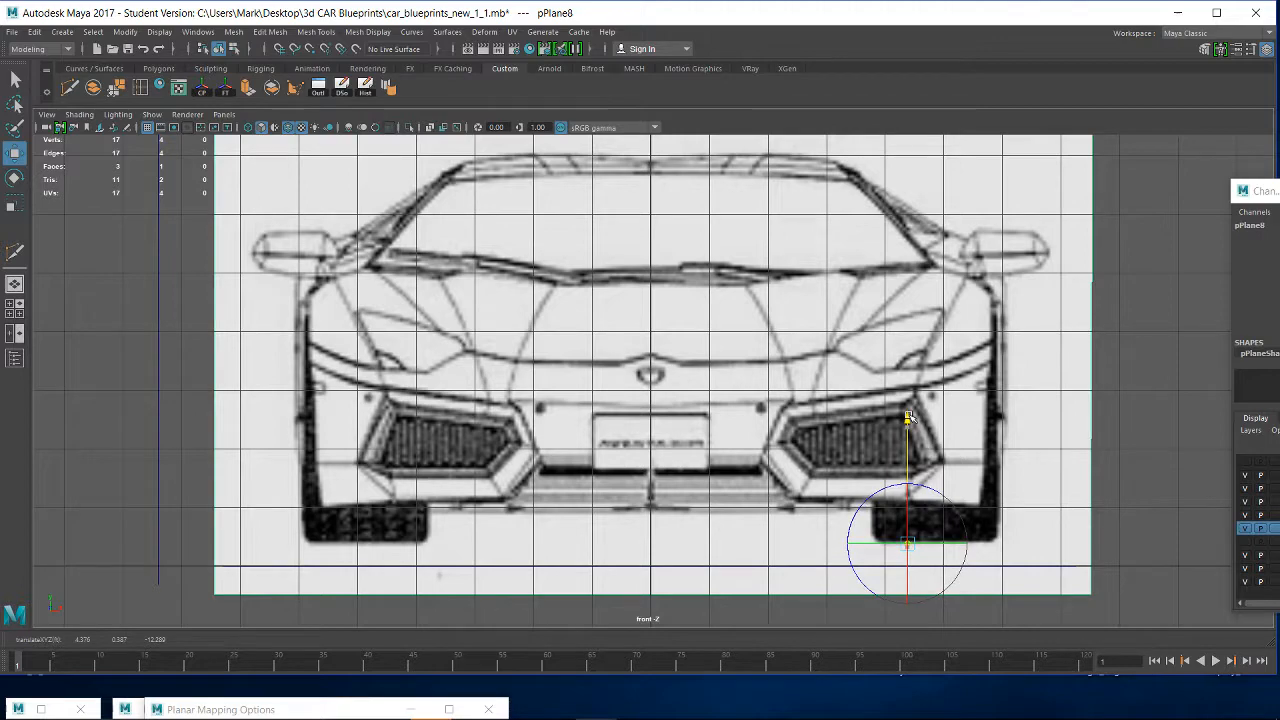
key(Insert)
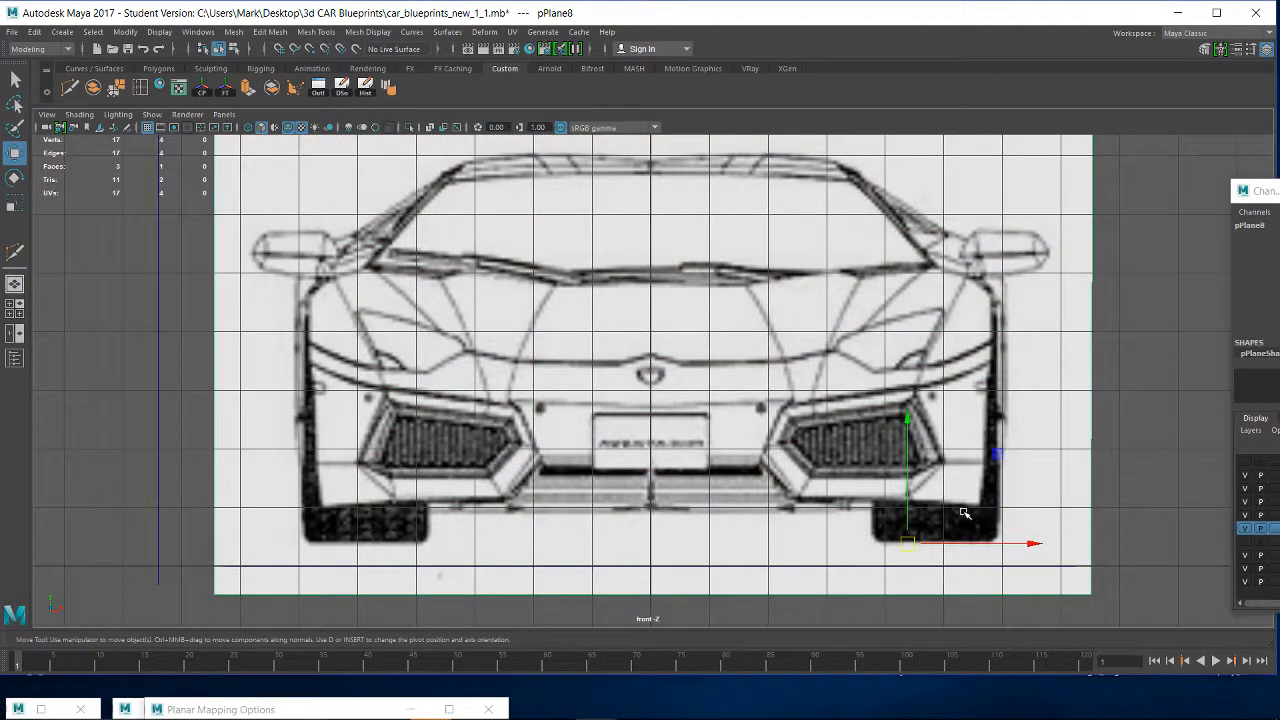
- Lower the front-view plane so its tyre-bottom pivot snaps to the ground line at 0 in Y, and return to the perspective view
mouse_move(905, 540)
mouse_down()
mouse_move(900, 491)
mouse_move(904, 560)
mouse_up()
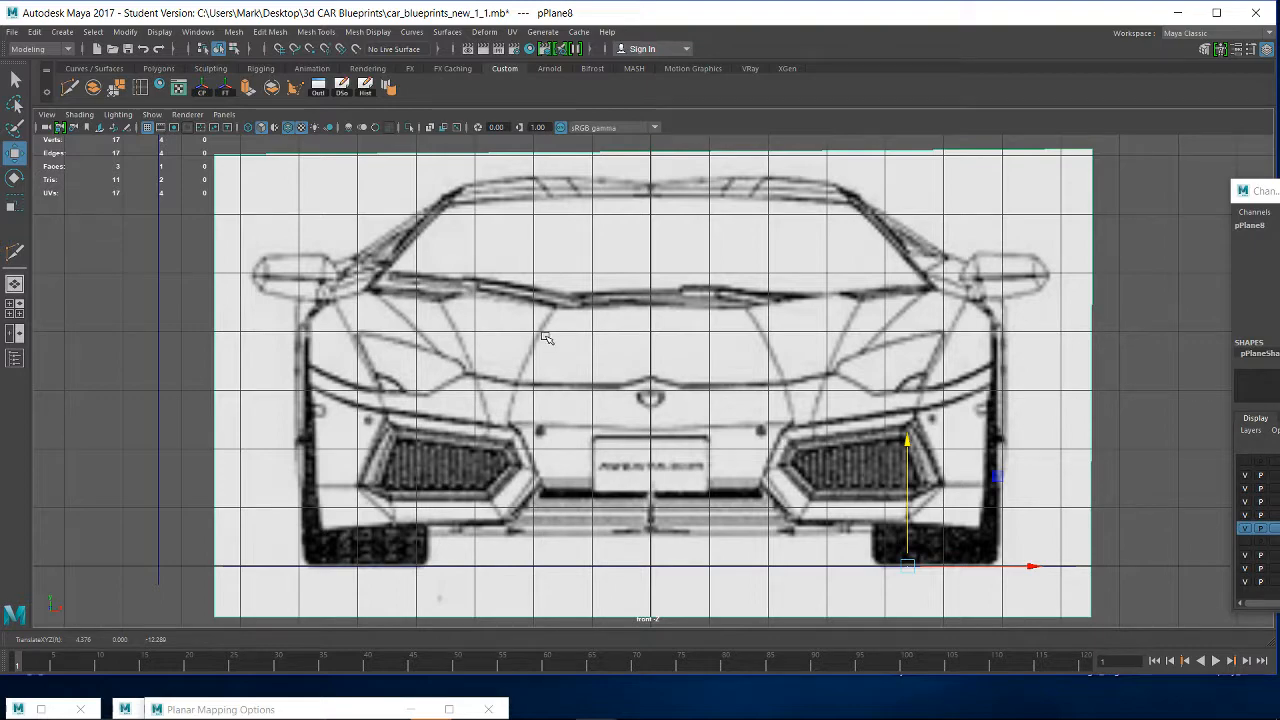
key(space)
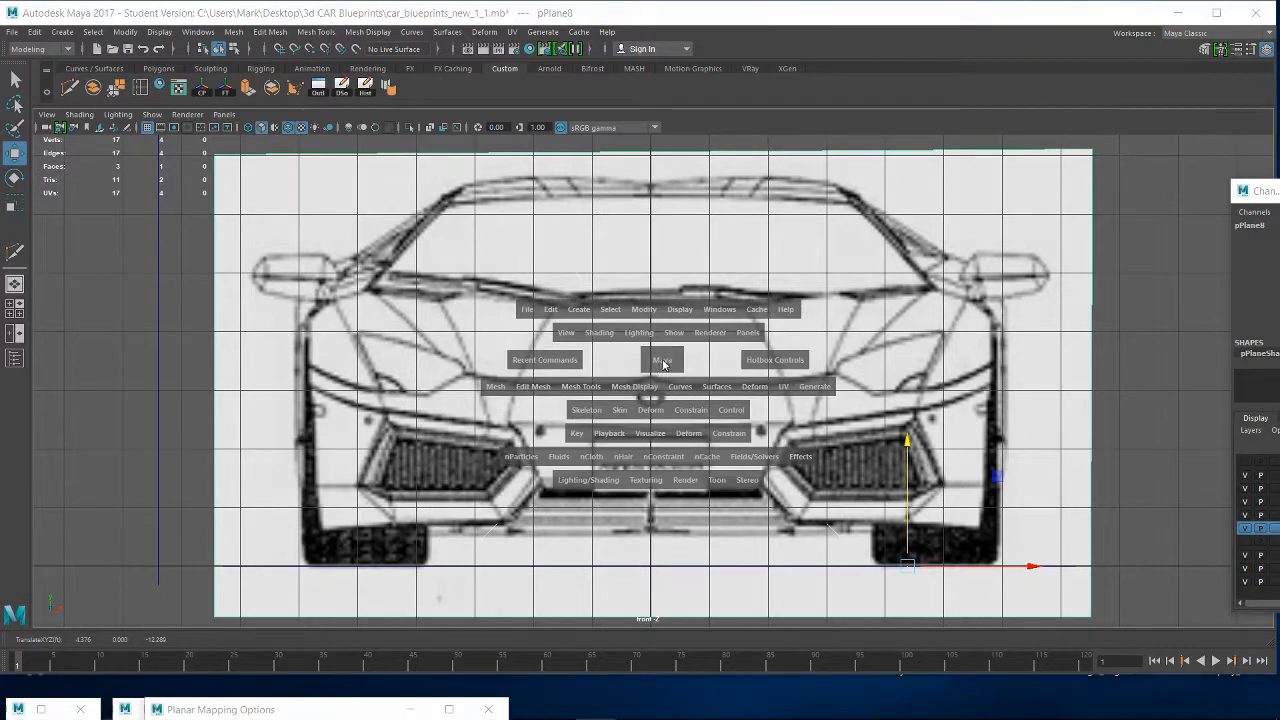
drag(663, 362, 677, 324)
alt+drag(722, 433, 622, 485)
alt+right_drag(900, 420, 880, 360)
alt+drag(880, 360, 822, 408)
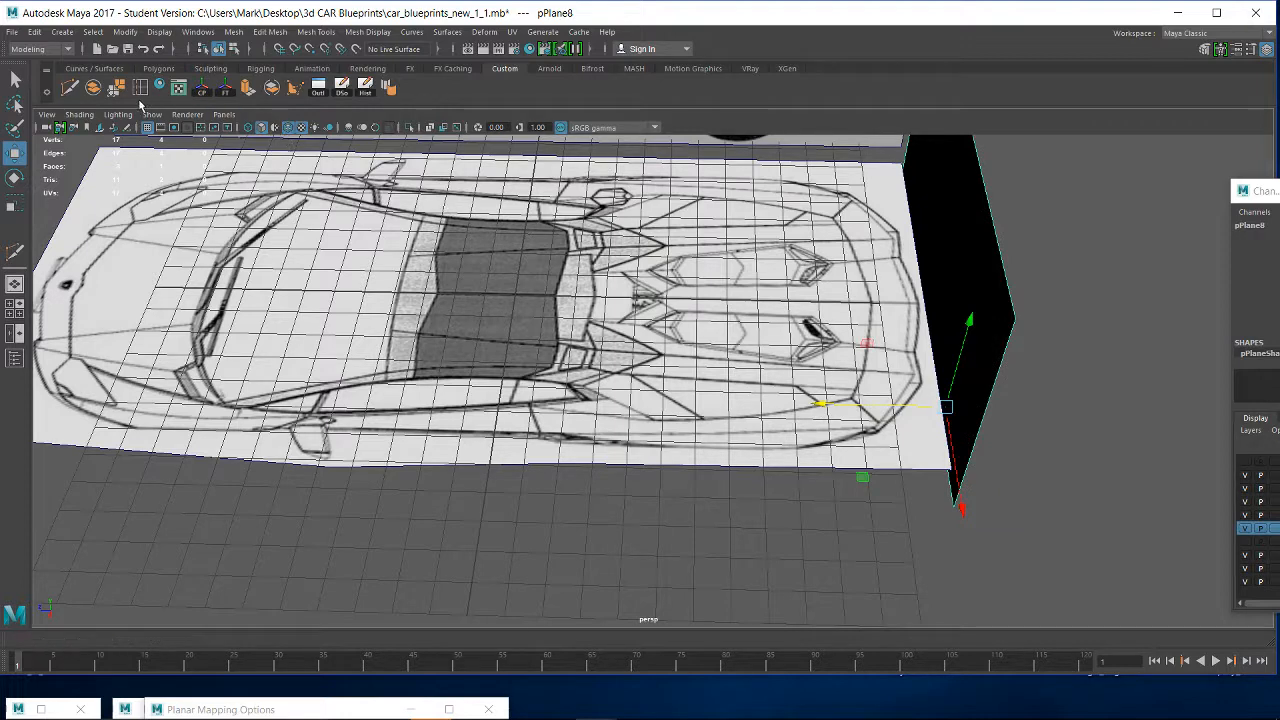
- Open the saved scene car_blueprints_new_1_1.mb from the 3d CAR Blueprints folder
click(14, 33)
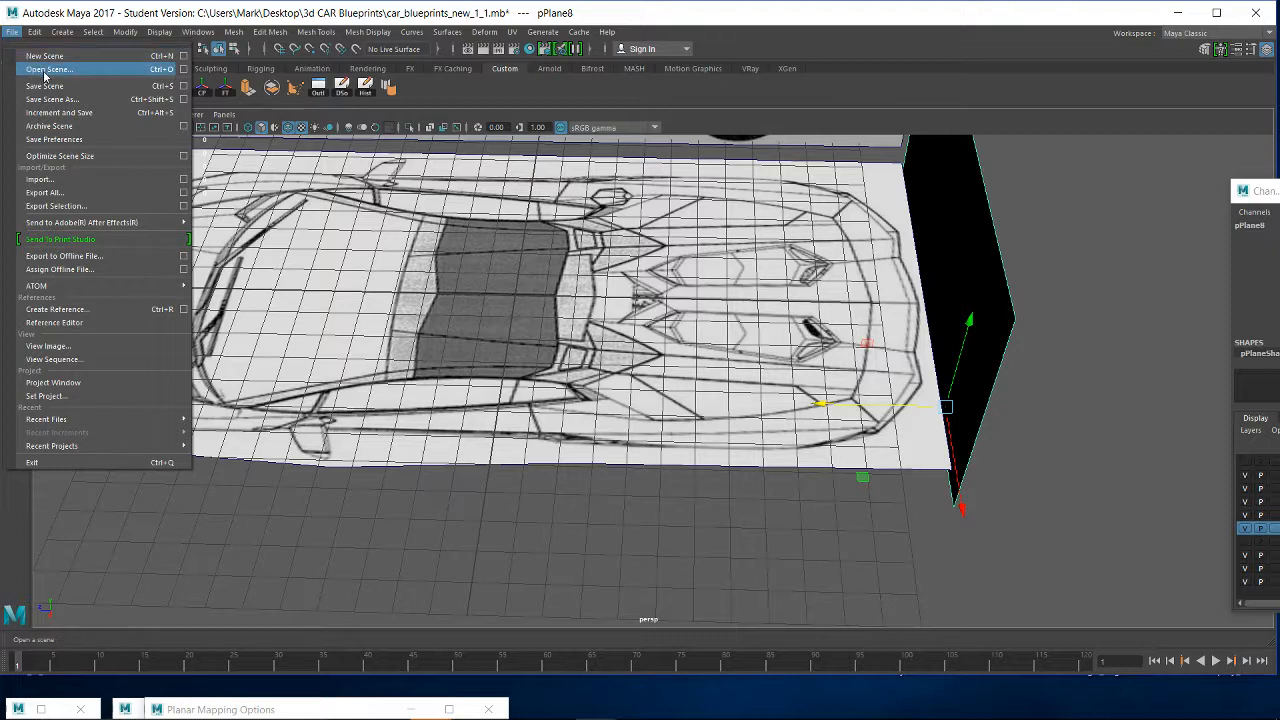
click(44, 70)
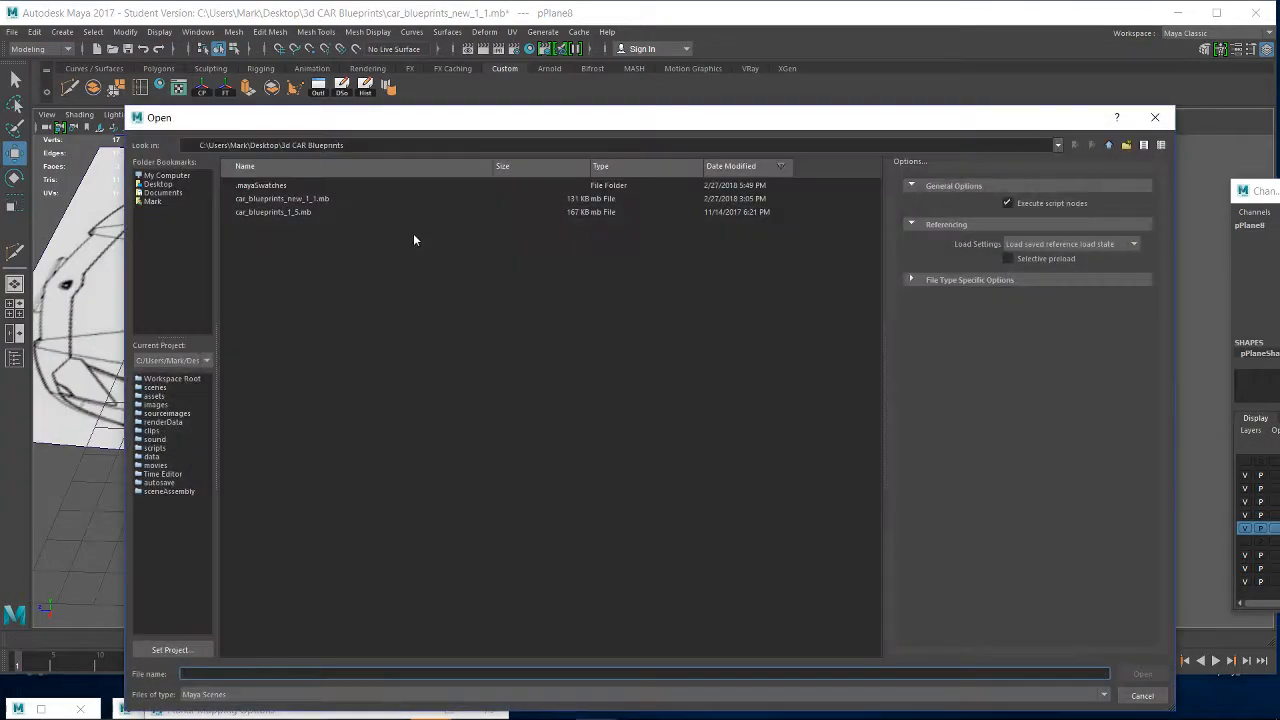
click(1109, 145)
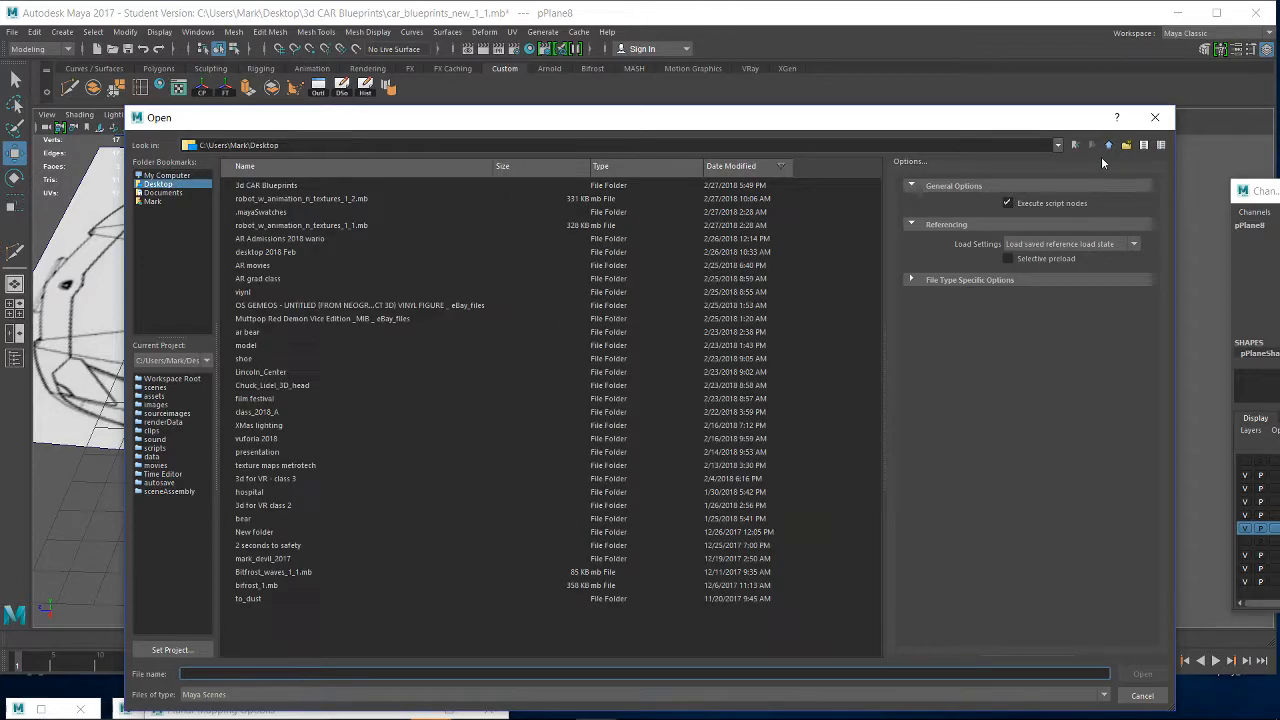
double_click(270, 190)
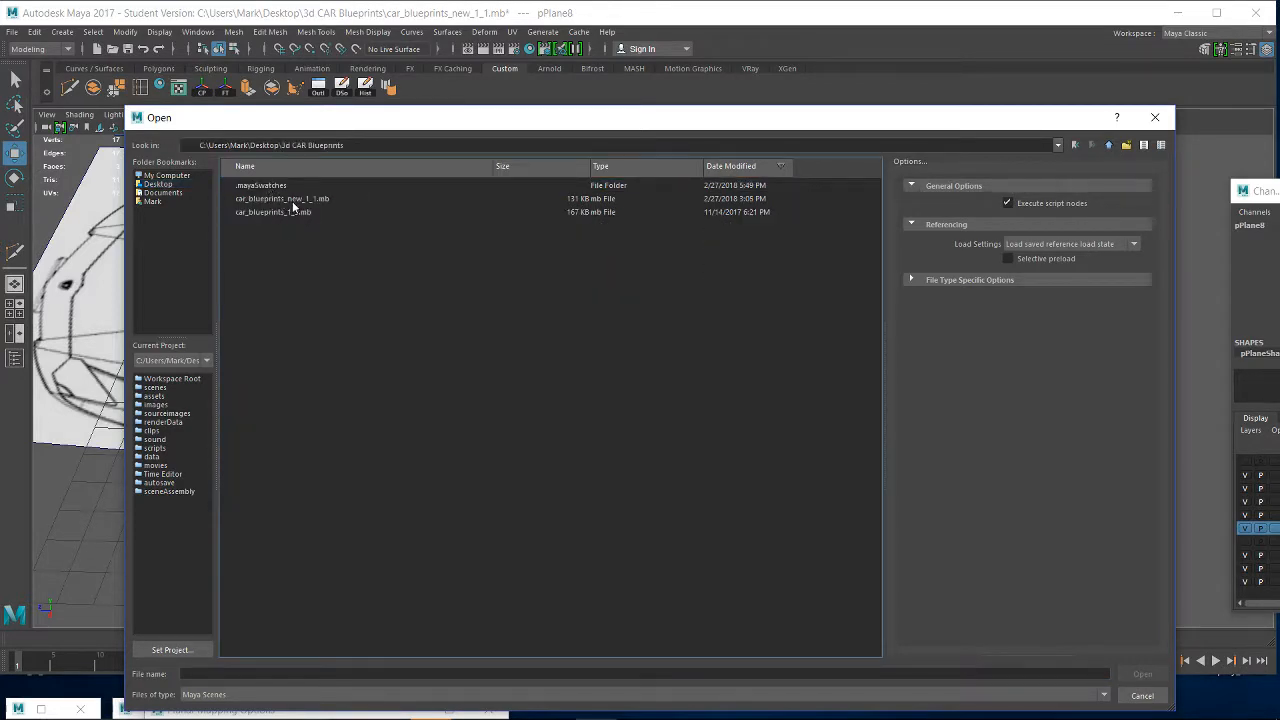
double_click(292, 201)
click(638, 371)
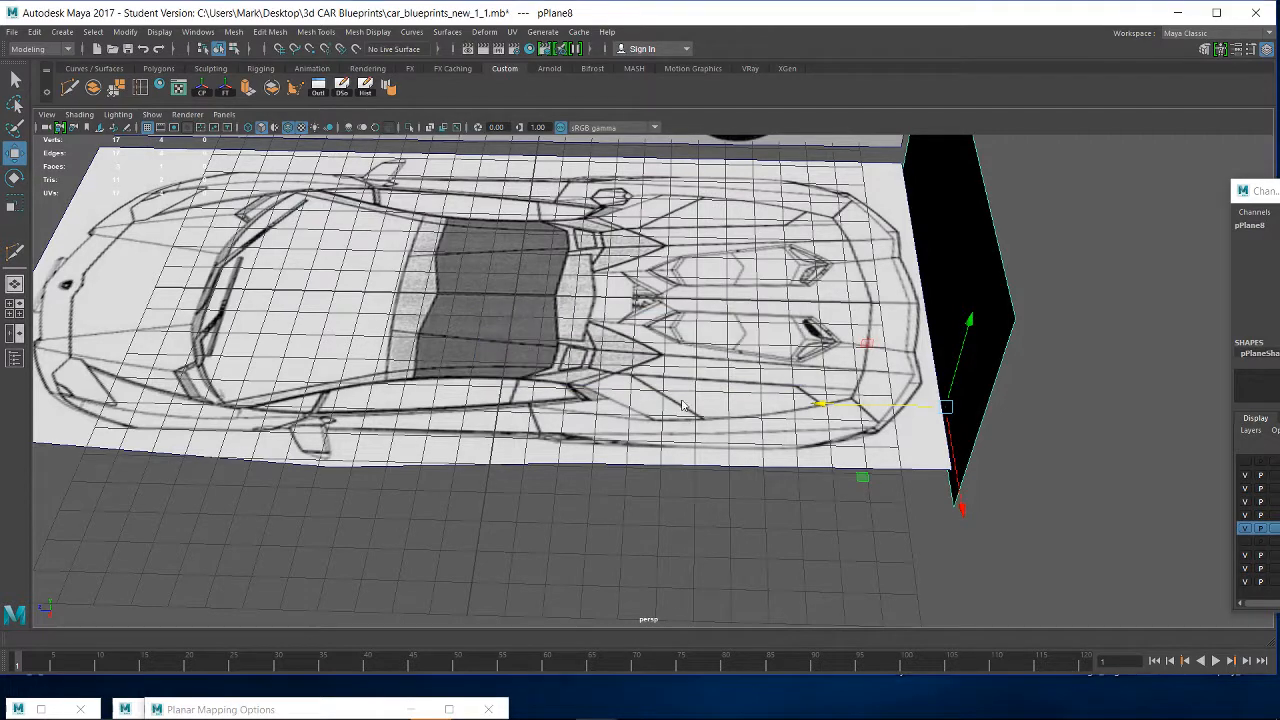
click(612, 382)
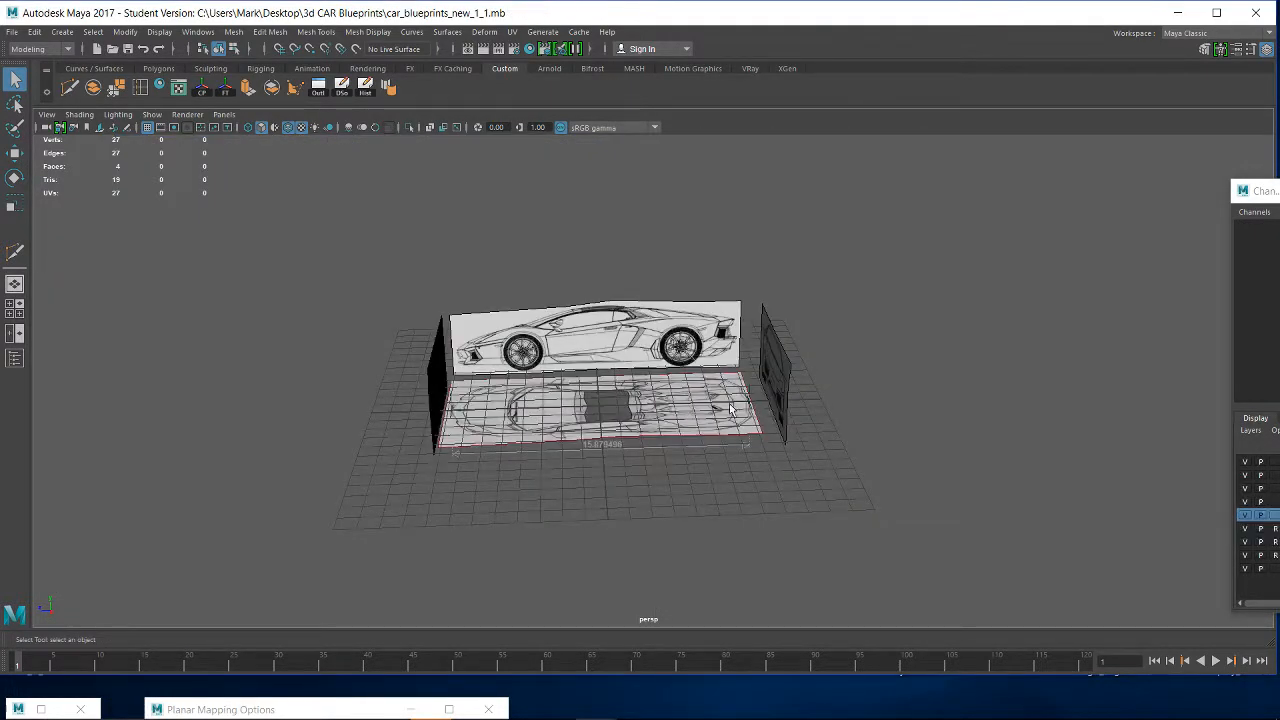
- Examine how the top, side, front and rear planes and the distance measurement sit on the grid, from above and below
alt+drag(793, 449, 718, 440)
scroll(755, 480, up, 5)
alt+right_drag(718, 440, 896, 612)
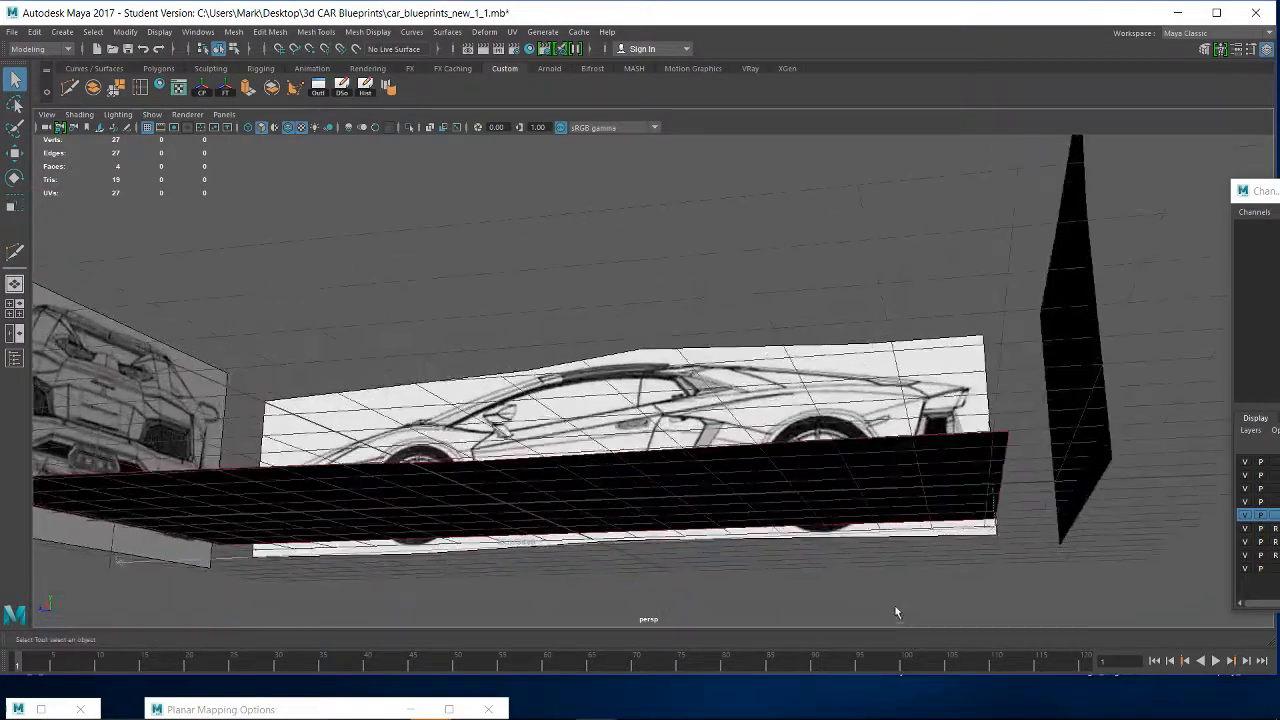
alt+drag(776, 524, 786, 566)
mouse_move(722, 537)
alt+mouse_down()
mouse_move(738, 552)
mouse_move(728, 542)
alt+mouse_up()
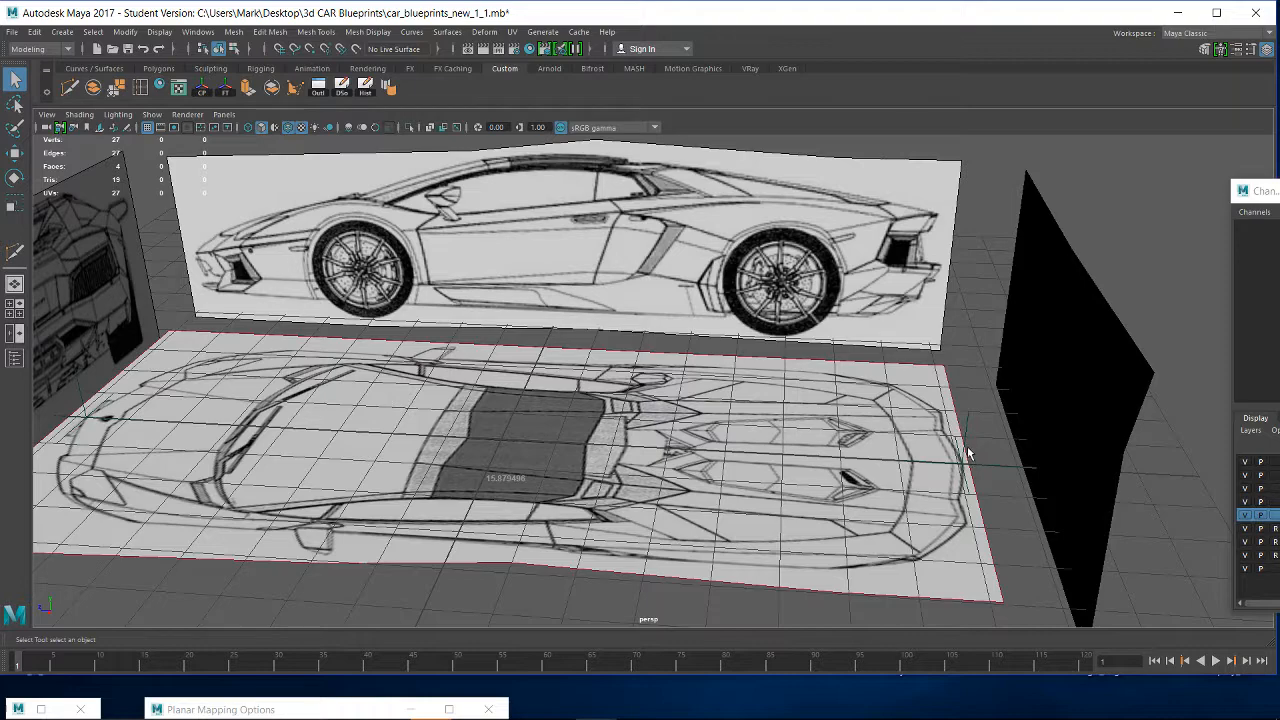
alt+drag(908, 468, 918, 413)
alt+drag(857, 448, 737, 456)
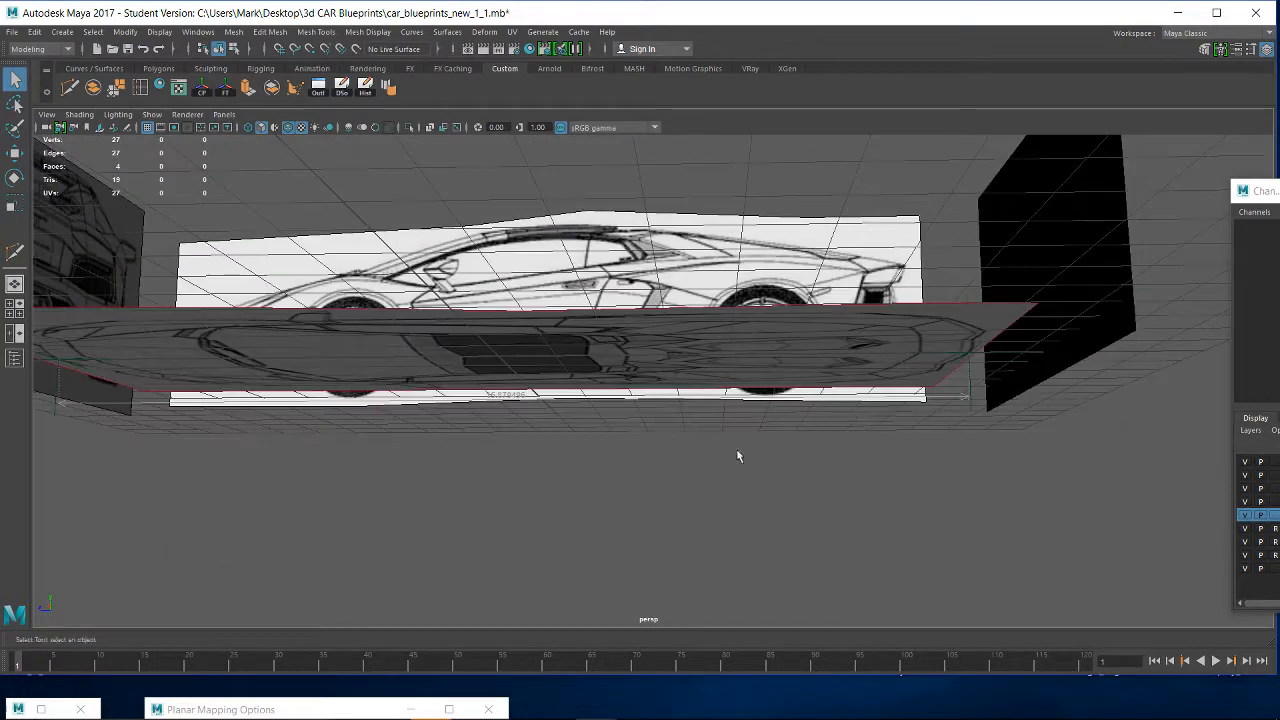
alt+drag(675, 411, 660, 473)
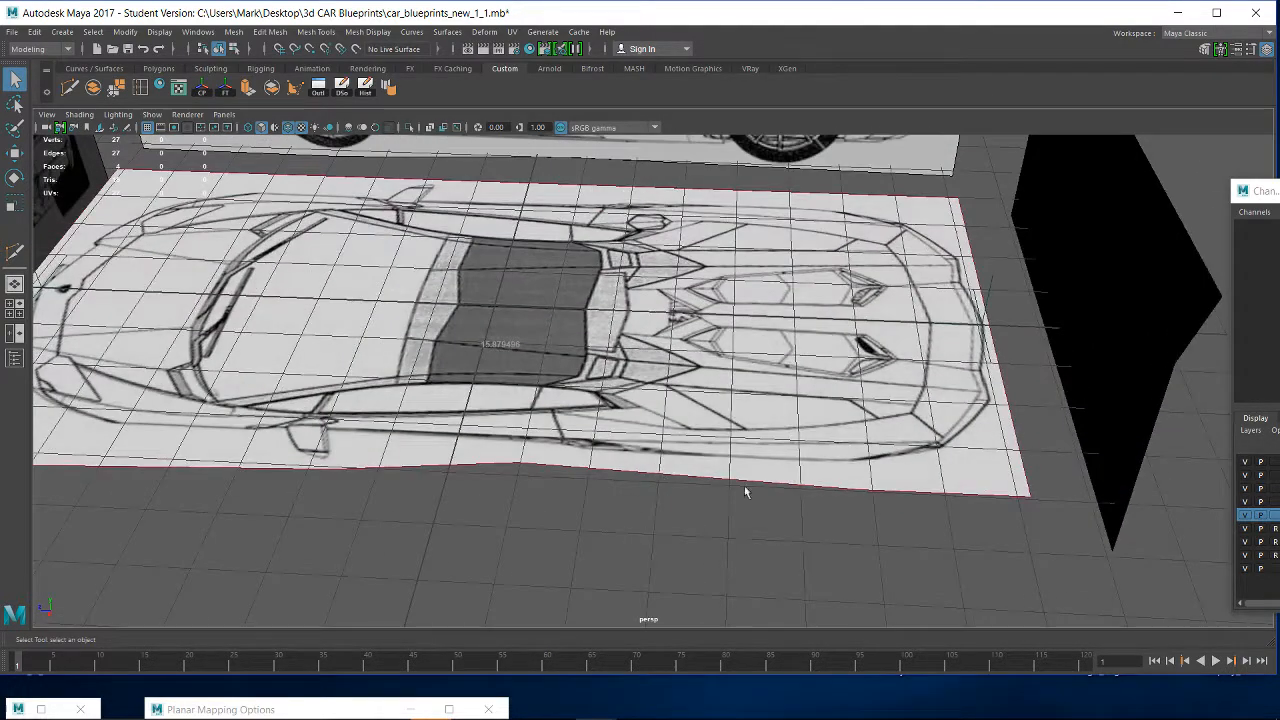
alt+middle_drag(744, 485, 764, 384)
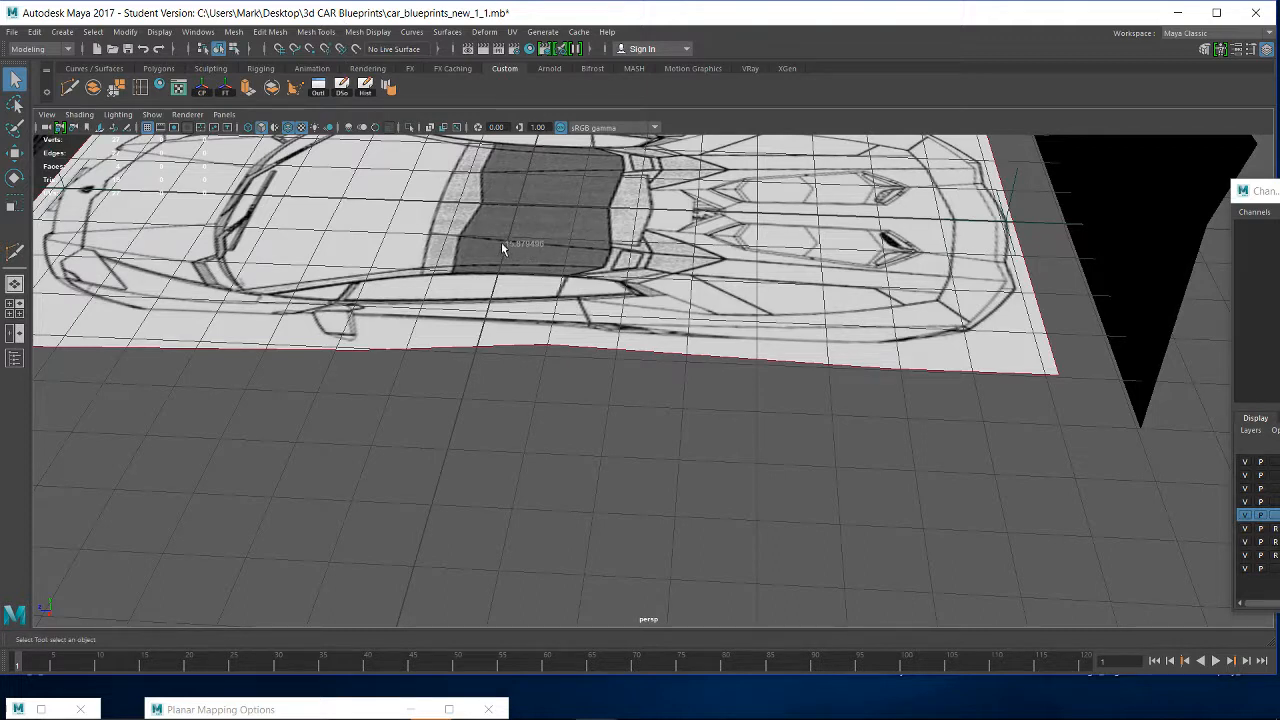
- Create a distance measurement about 16.2 units long on the grid beside the top-view plane, parallel to the car's length
click(66, 36)
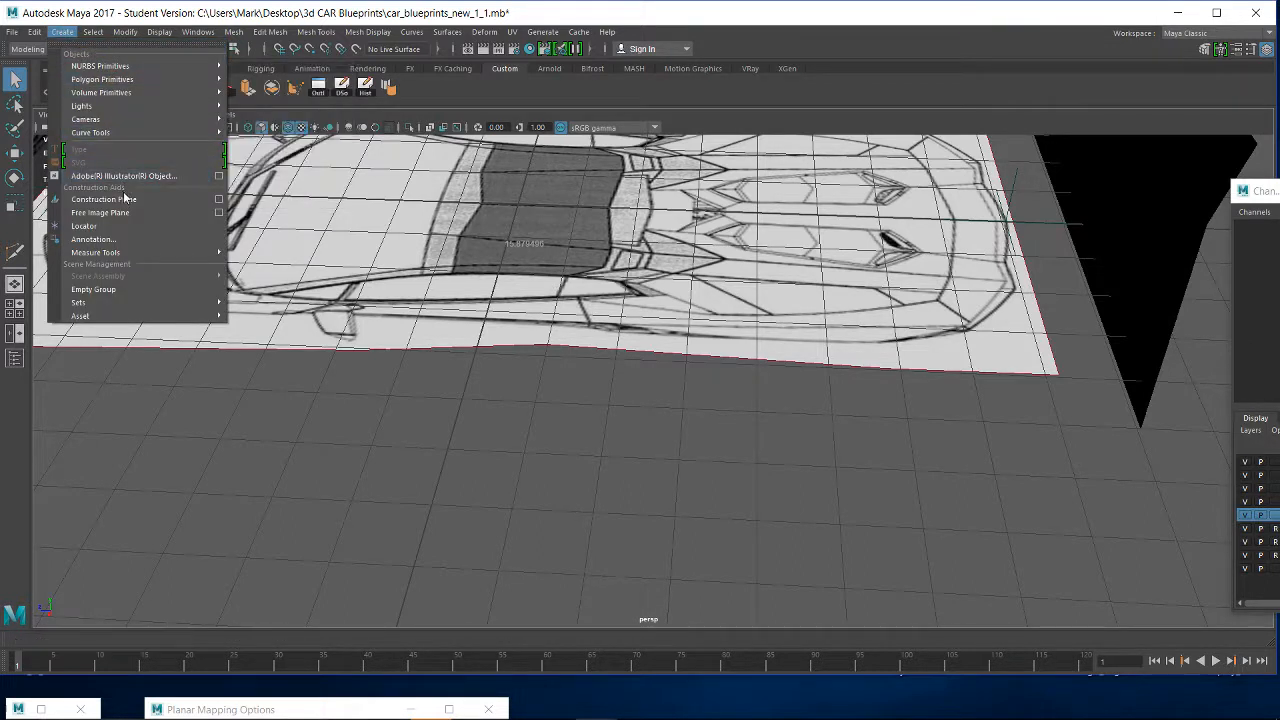
mouse_move(86, 252)
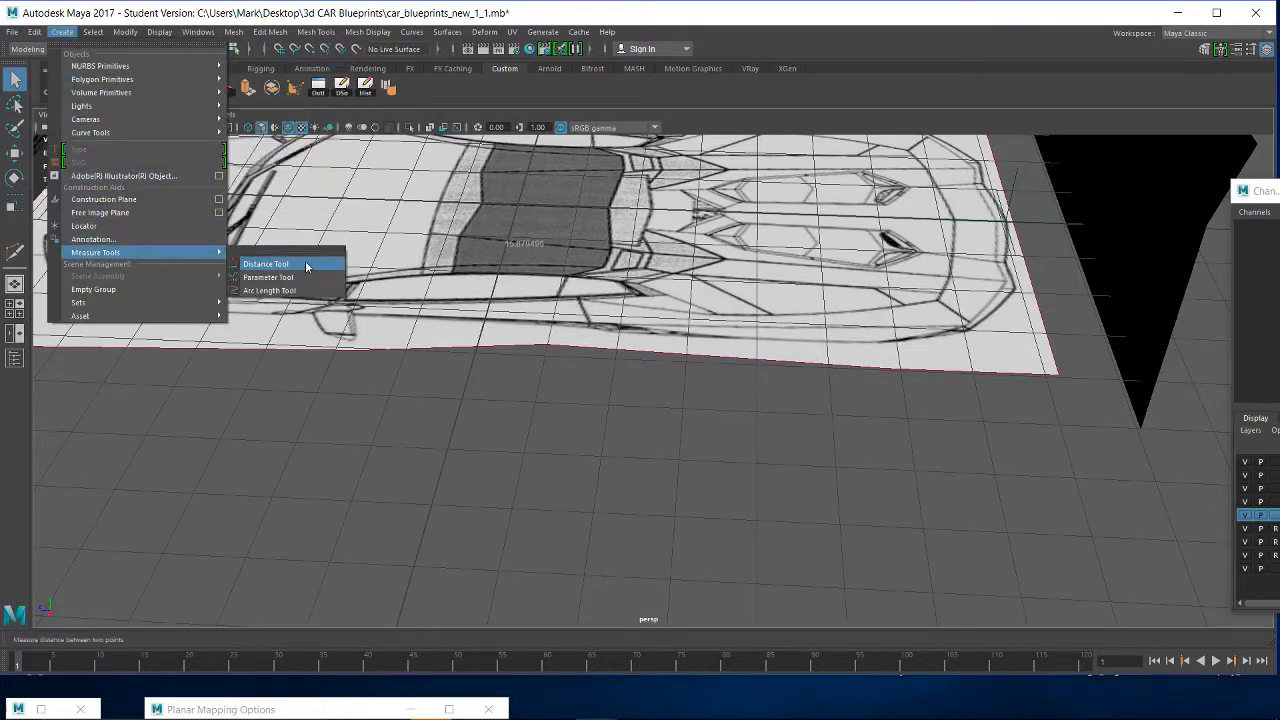
click(265, 264)
key(a)
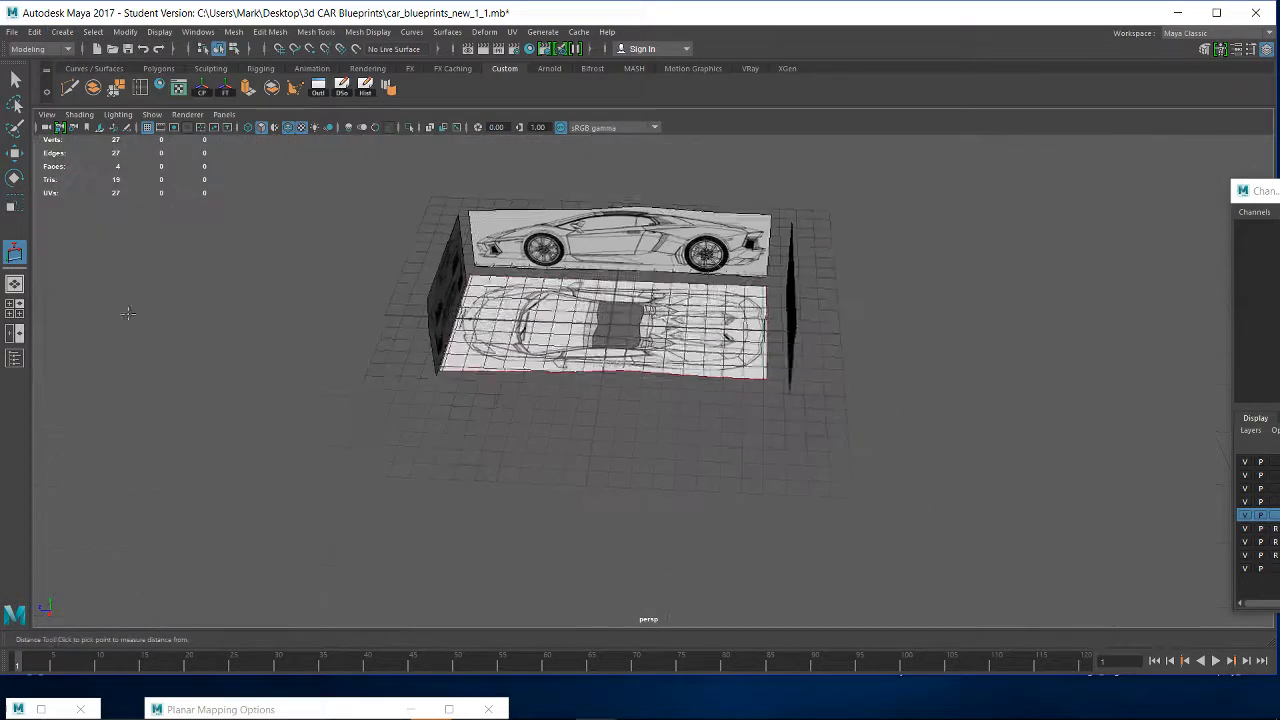
click(425, 430)
drag(743, 451, 765, 450)
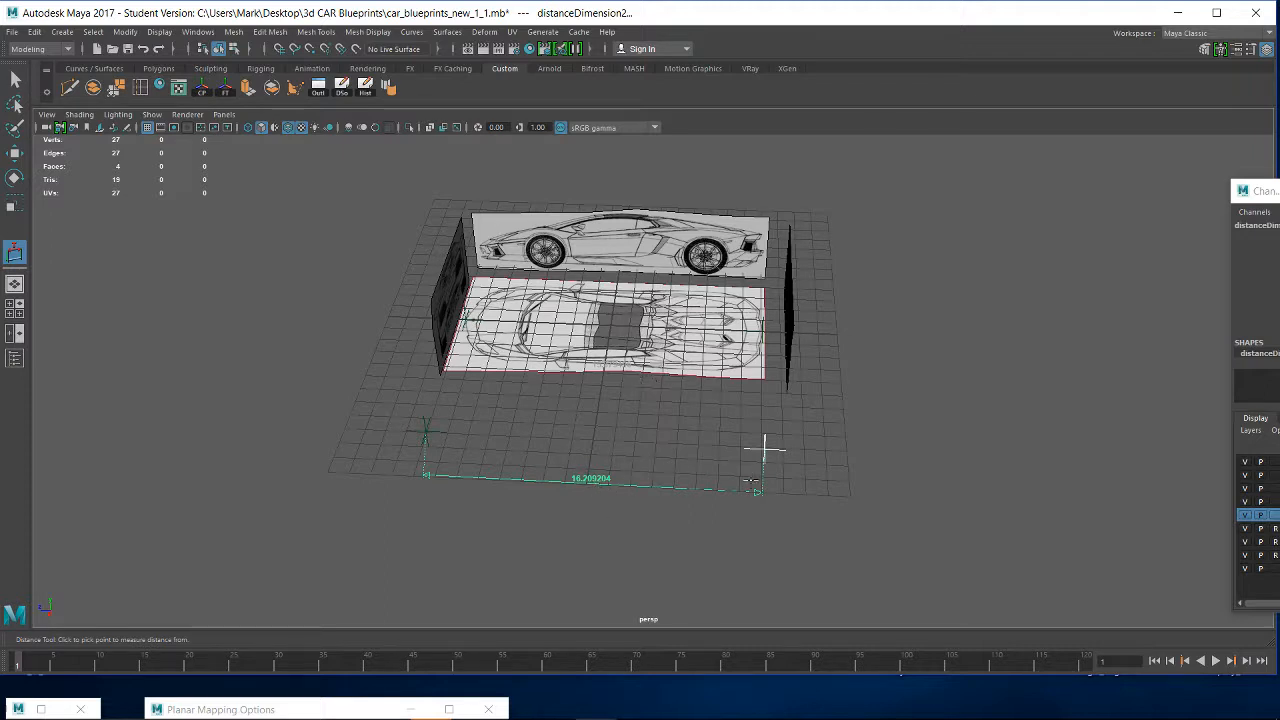
- Snap both end locators of the new distance measurement to grid points so it spans 16 units
key(w)
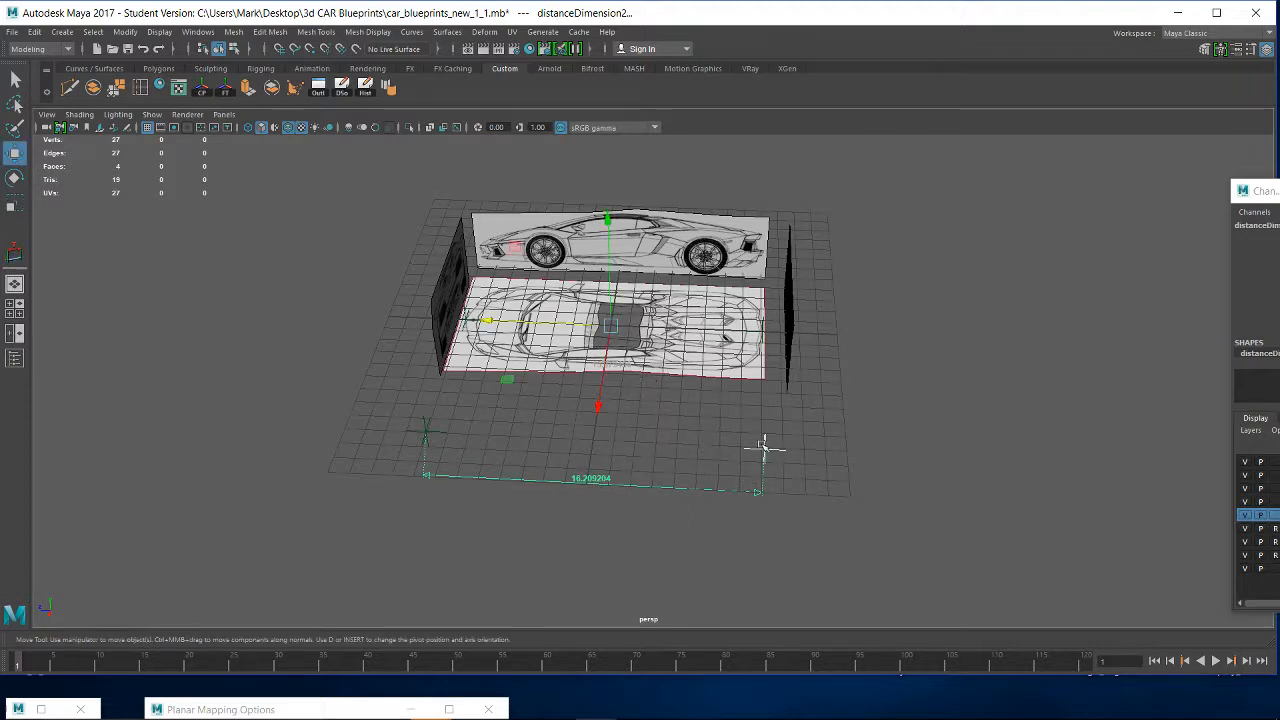
click(764, 449)
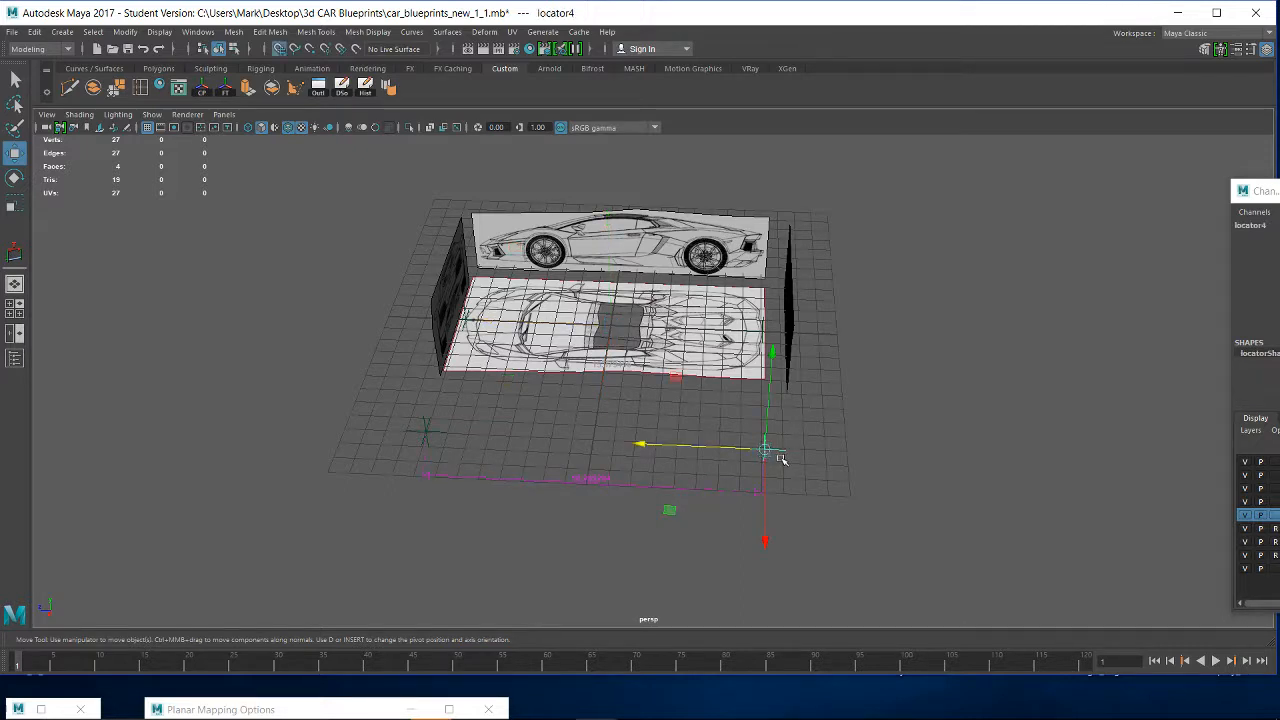
drag(779, 456, 761, 448)
click(430, 428)
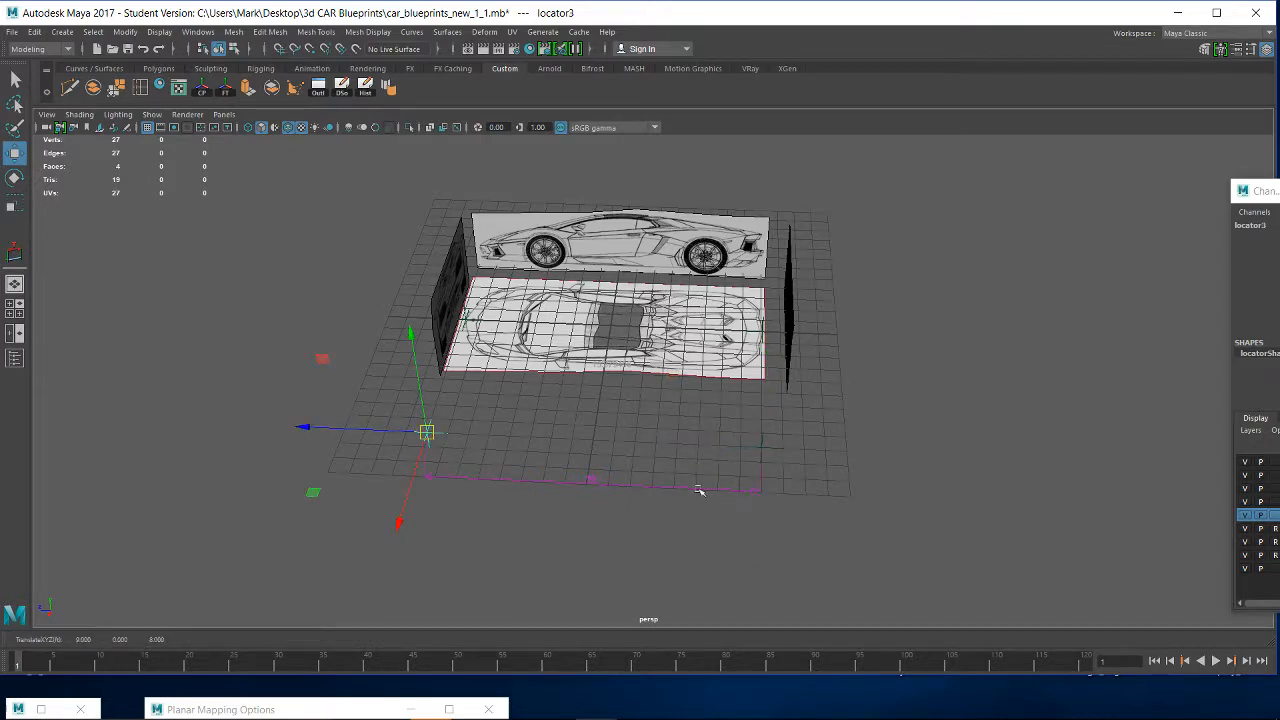
alt+drag(698, 464, 757, 566)
alt+middle_drag(803, 487, 848, 463)
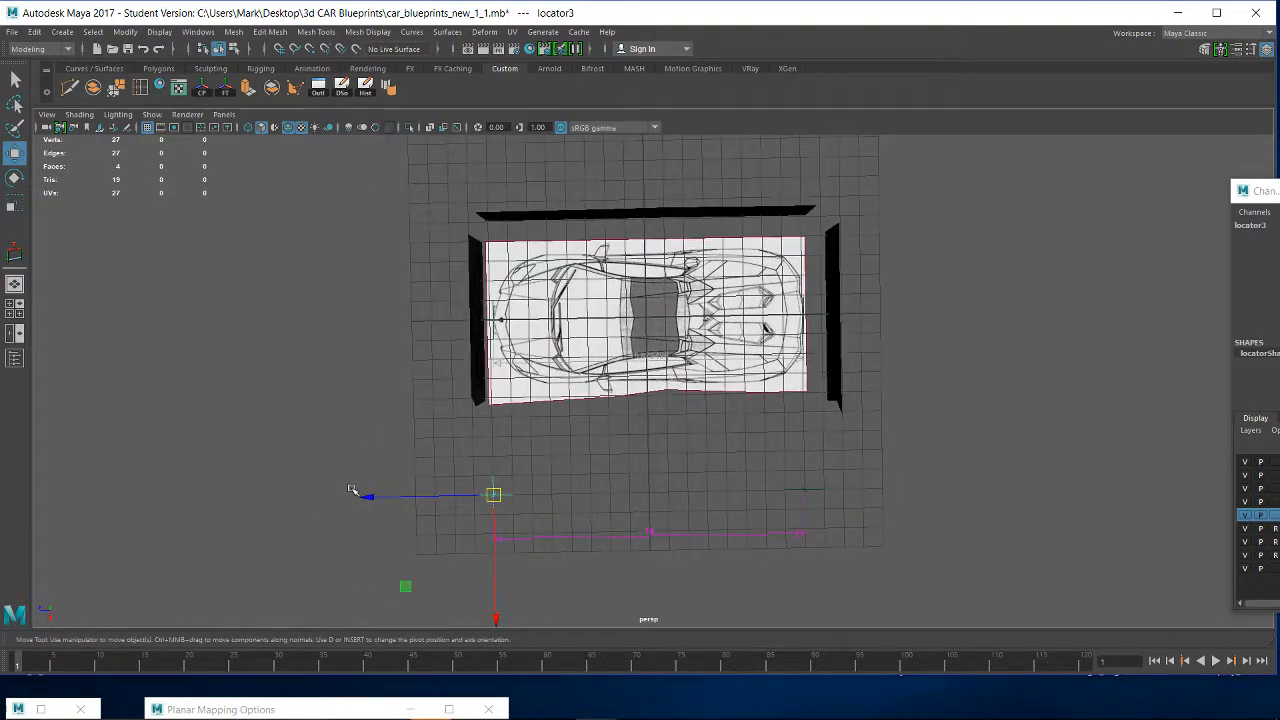
- Move the measurement's locator at the car's front end inward along Z, shortening the measurement to about 13.87 units
drag(366, 492, 410, 500)
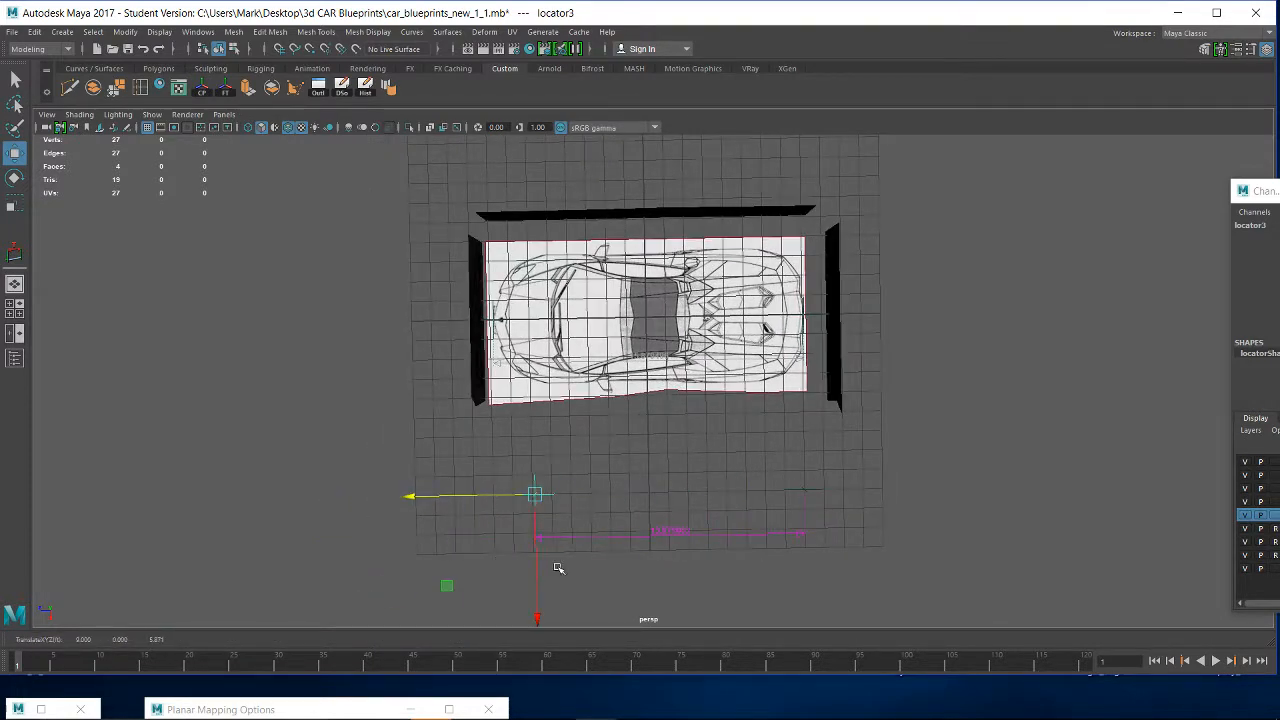
drag(531, 572, 505, 401)
key(ctrl+z)
alt+drag(616, 454, 649, 417)
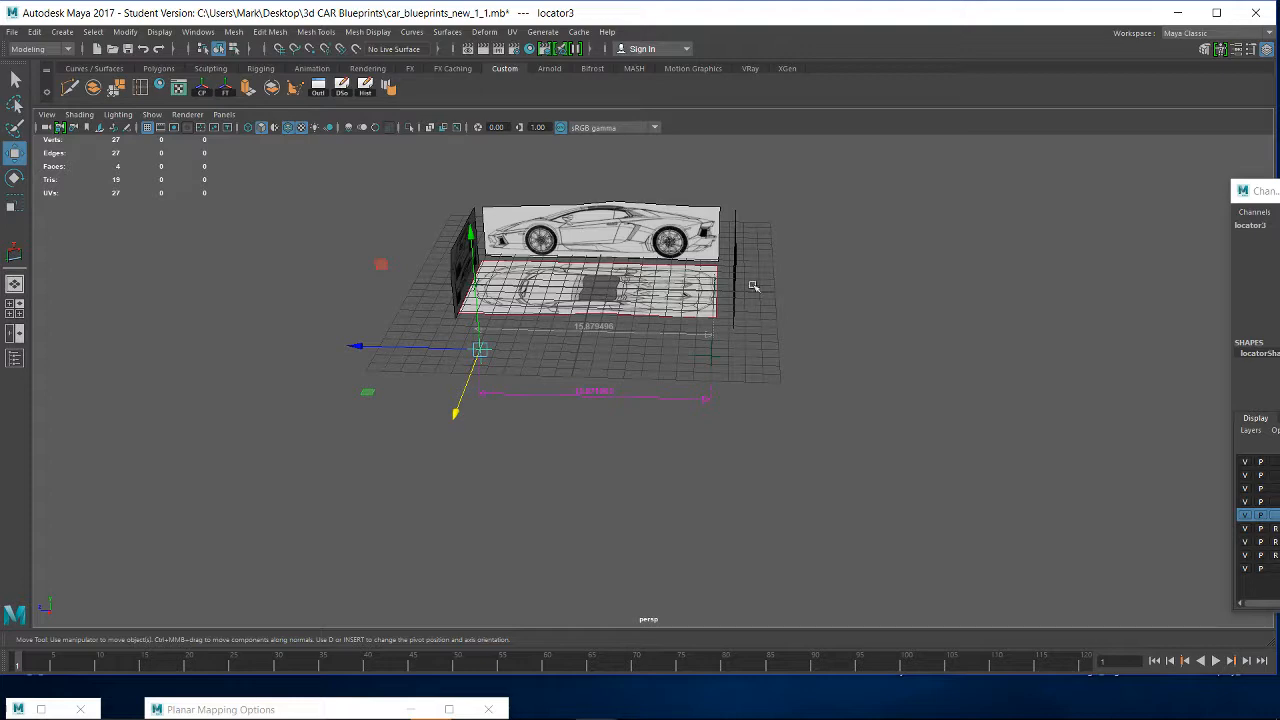
alt+drag(753, 286, 711, 322)
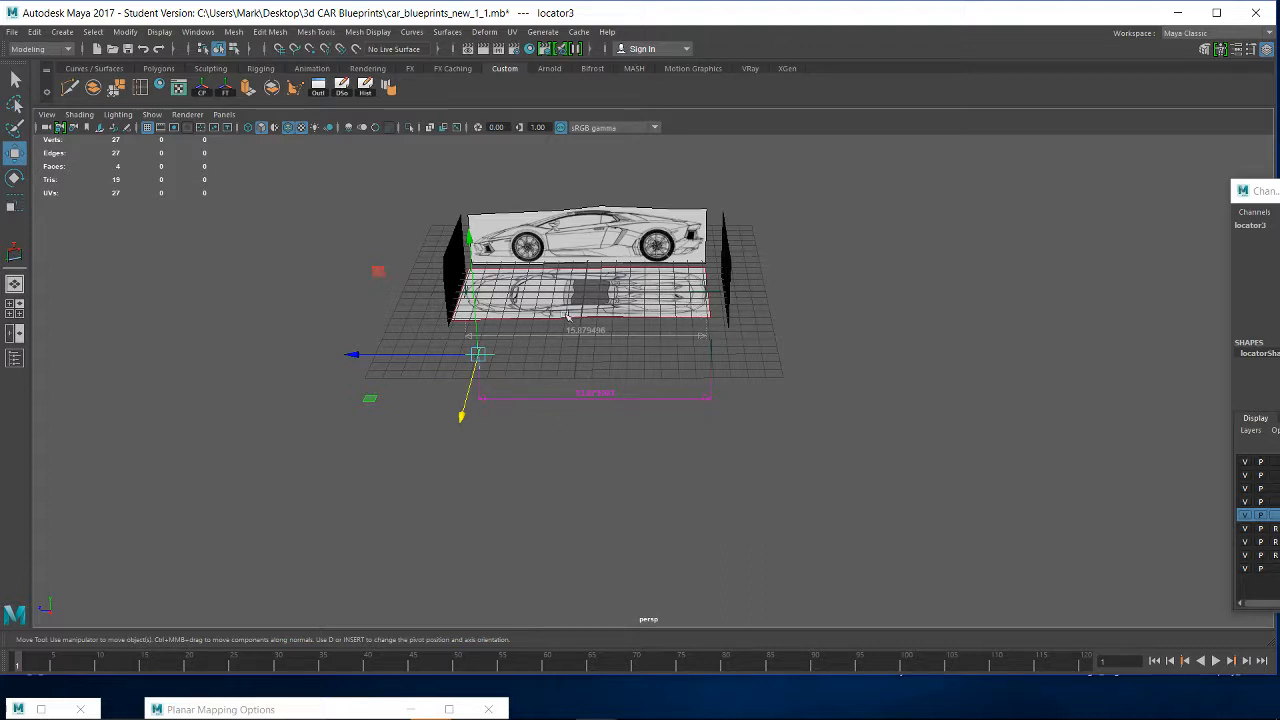
- Delete the separate test measurement and both its locators, keeping the original measurement of the car's length
click(674, 219)
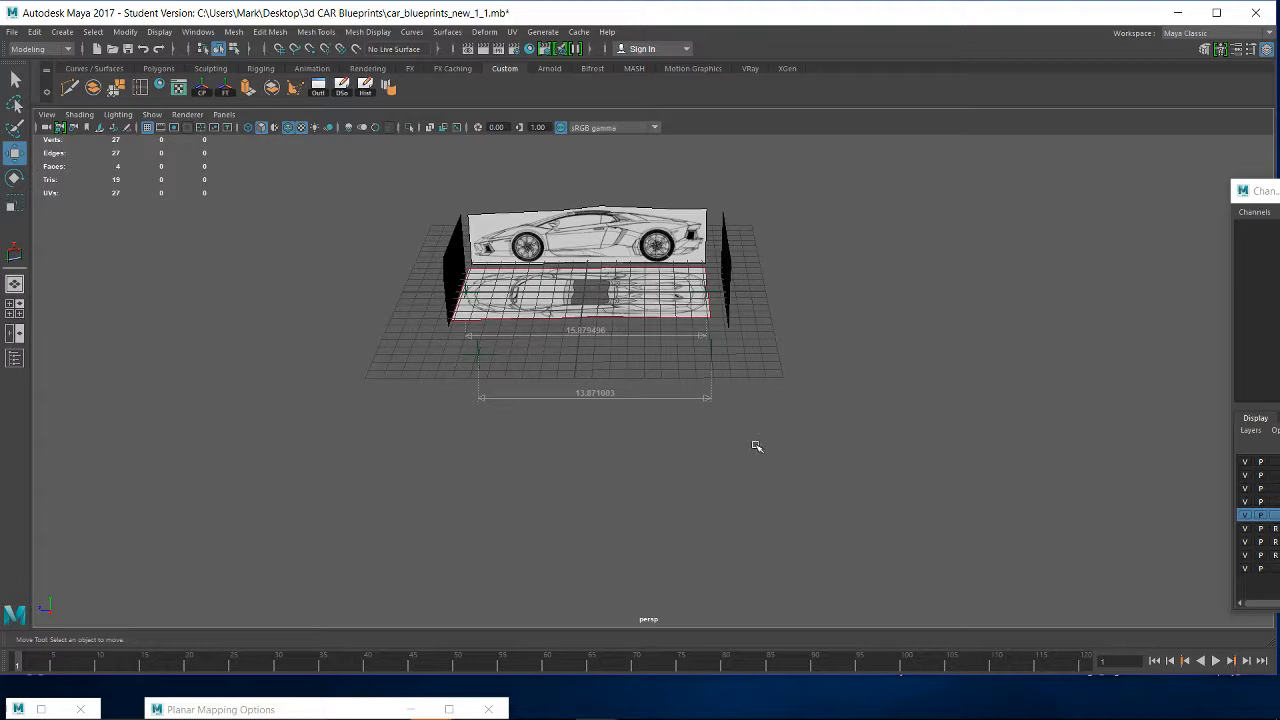
drag(829, 465, 382, 353)
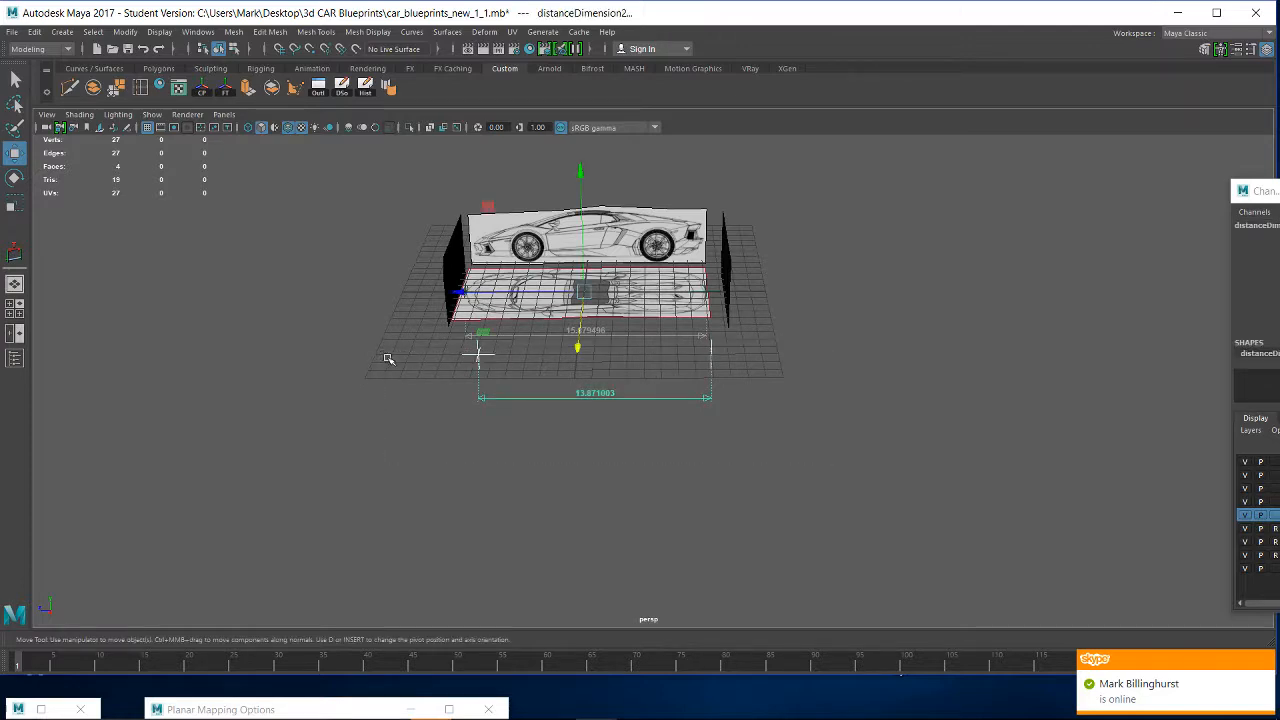
mouse_move(766, 391)
alt+mouse_down()
mouse_move(786, 400)
mouse_move(775, 409)
alt+mouse_up()
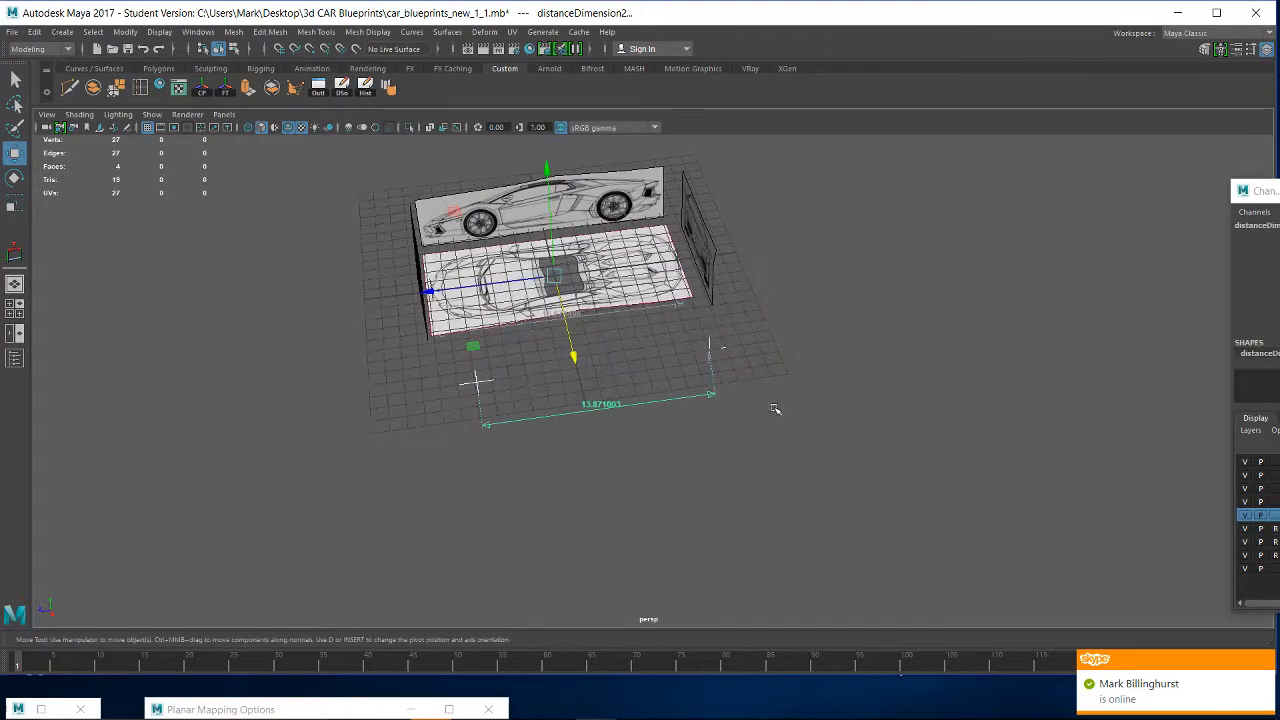
key(Delete)
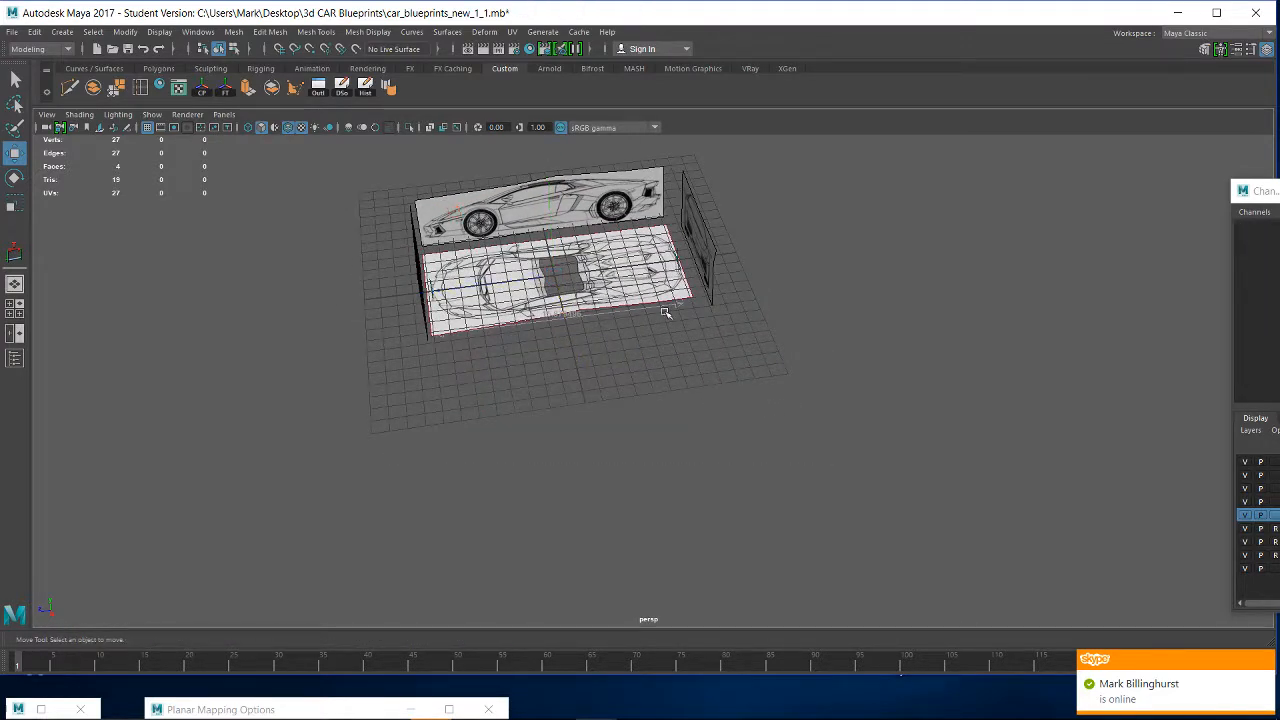
click(1265, 661)
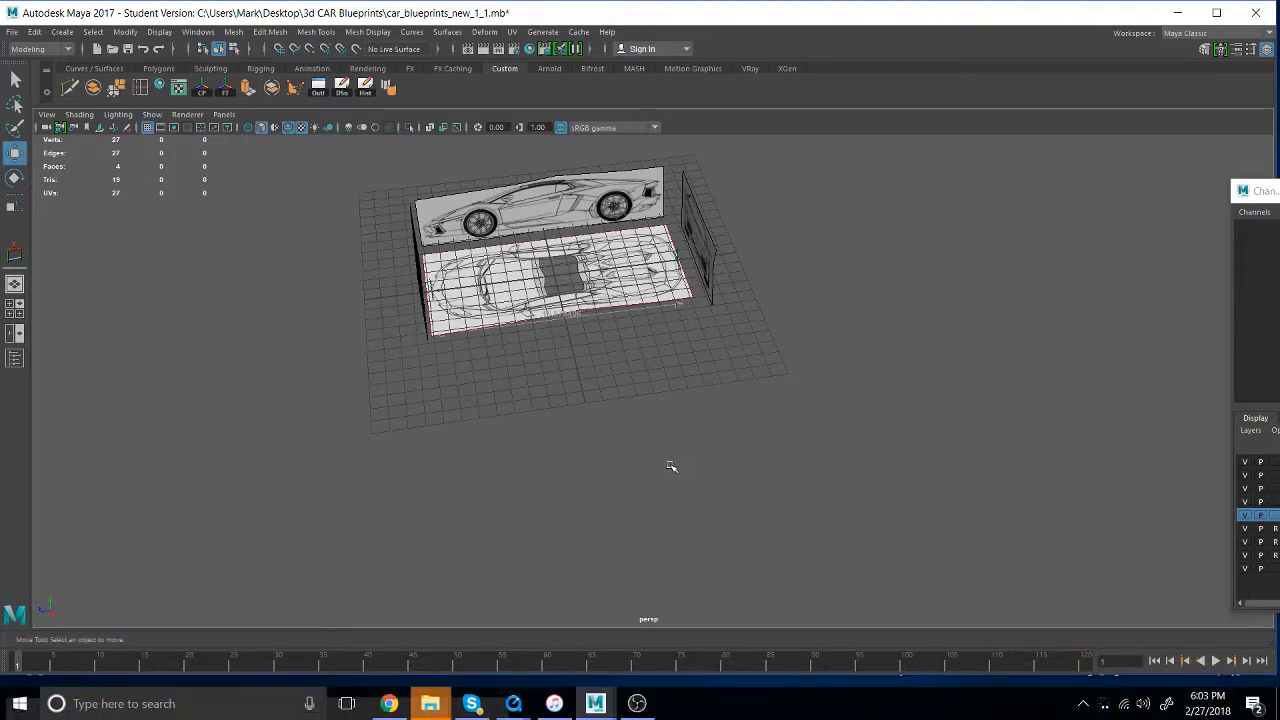
- Examine the blueprint planes up close beside the display layer list and check which of them can be selected
alt+drag(671, 466, 595, 398)
alt+right_drag(595, 398, 1083, 688)
alt+middle_drag(697, 455, 757, 700)
alt+right_drag(757, 700, 722, 676)
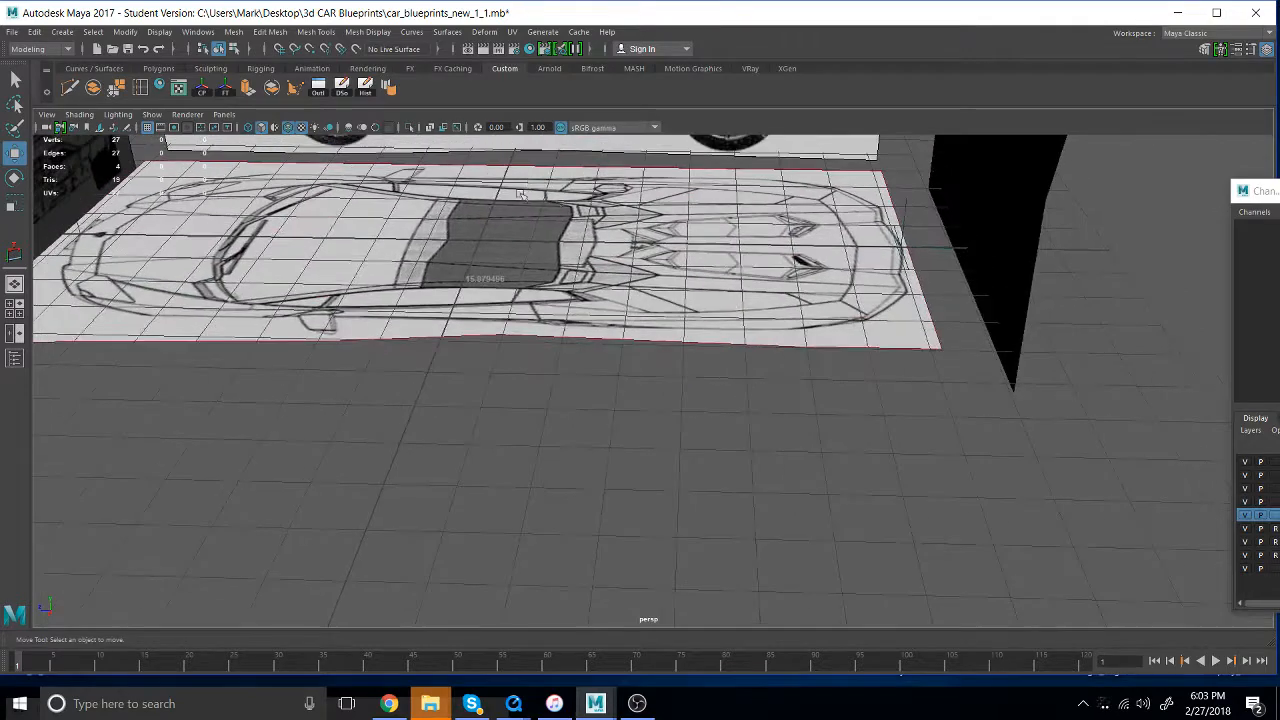
alt+middle_drag(483, 154, 634, 358)
alt+right_drag(634, 358, 592, 352)
alt+drag(592, 352, 525, 355)
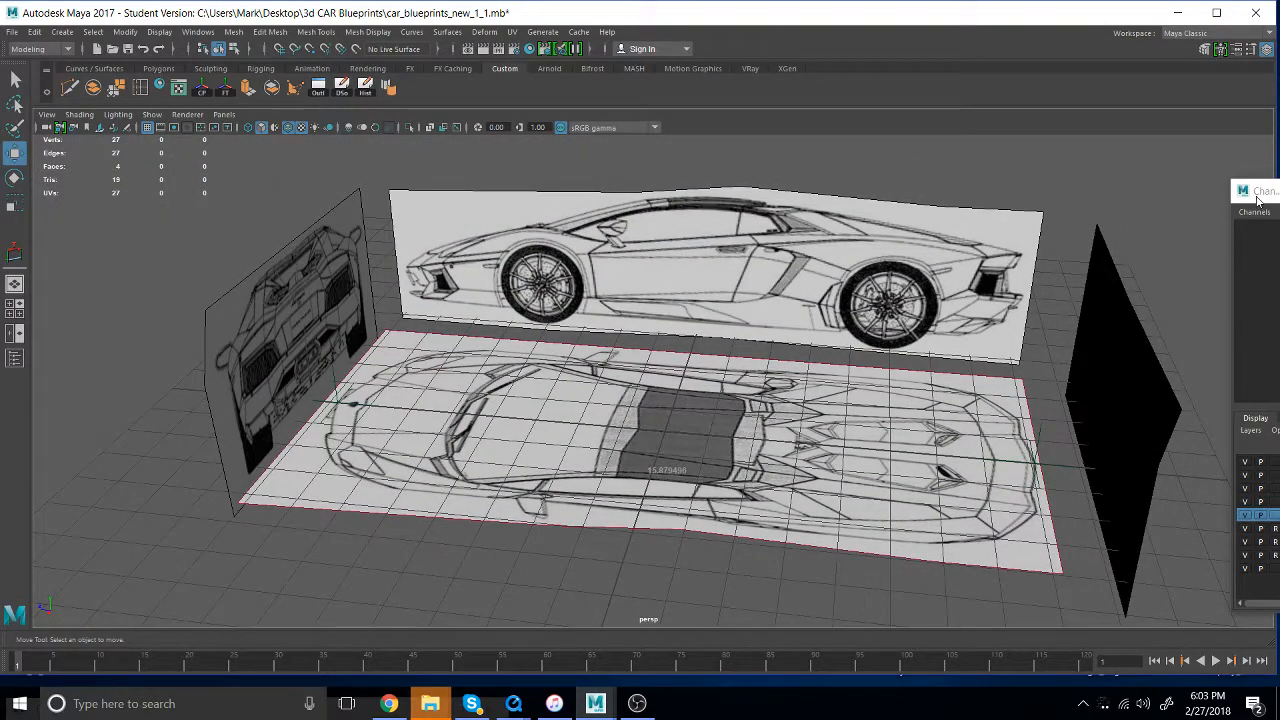
drag(1258, 200, 933, 74)
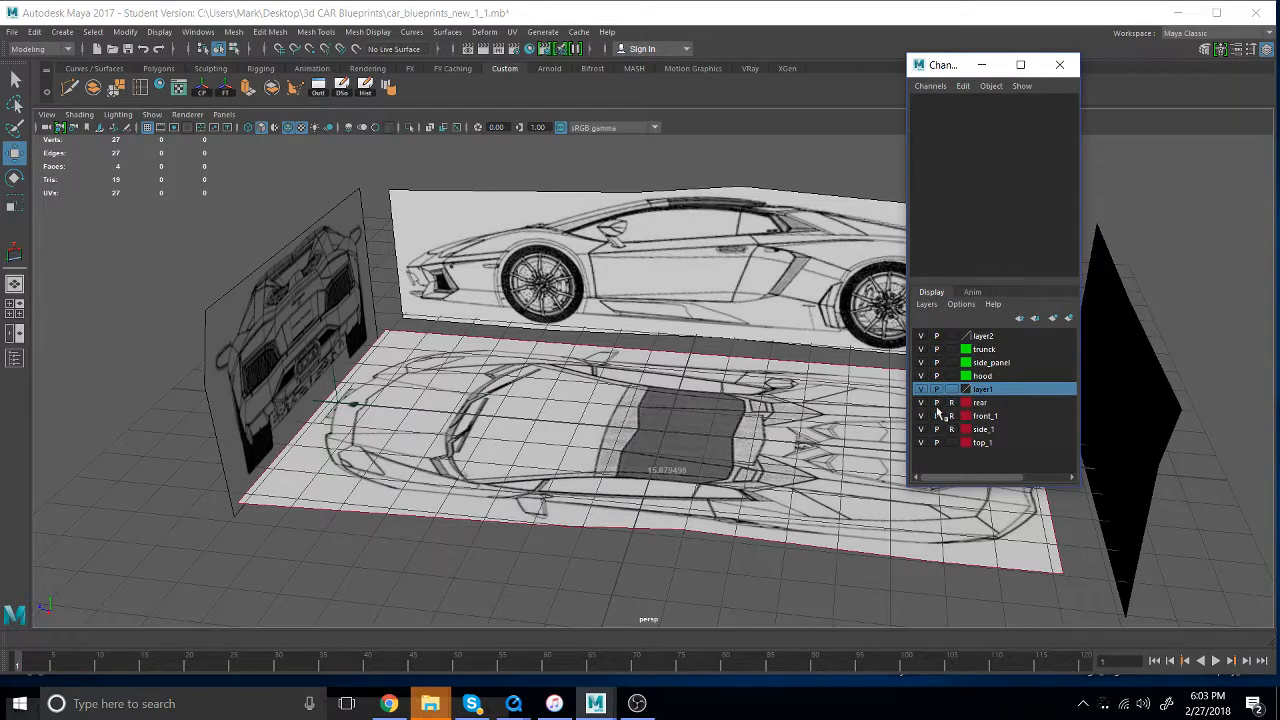
click(319, 276)
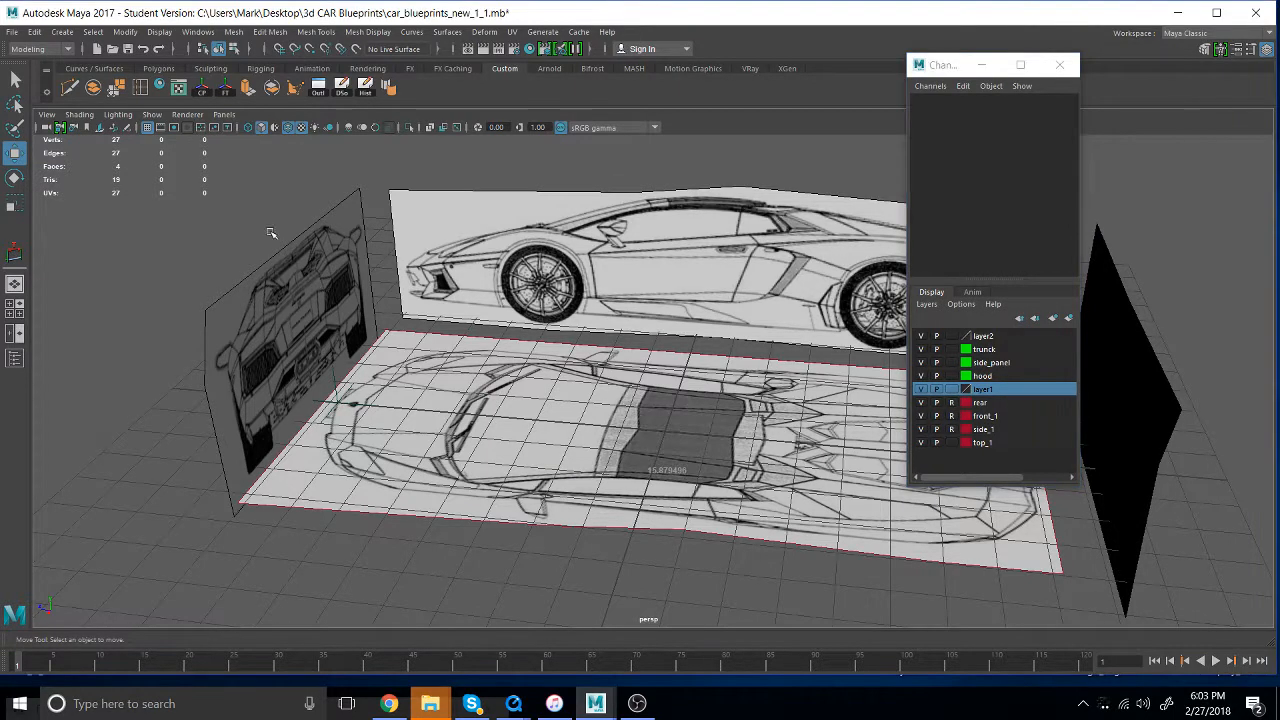
click(390, 343)
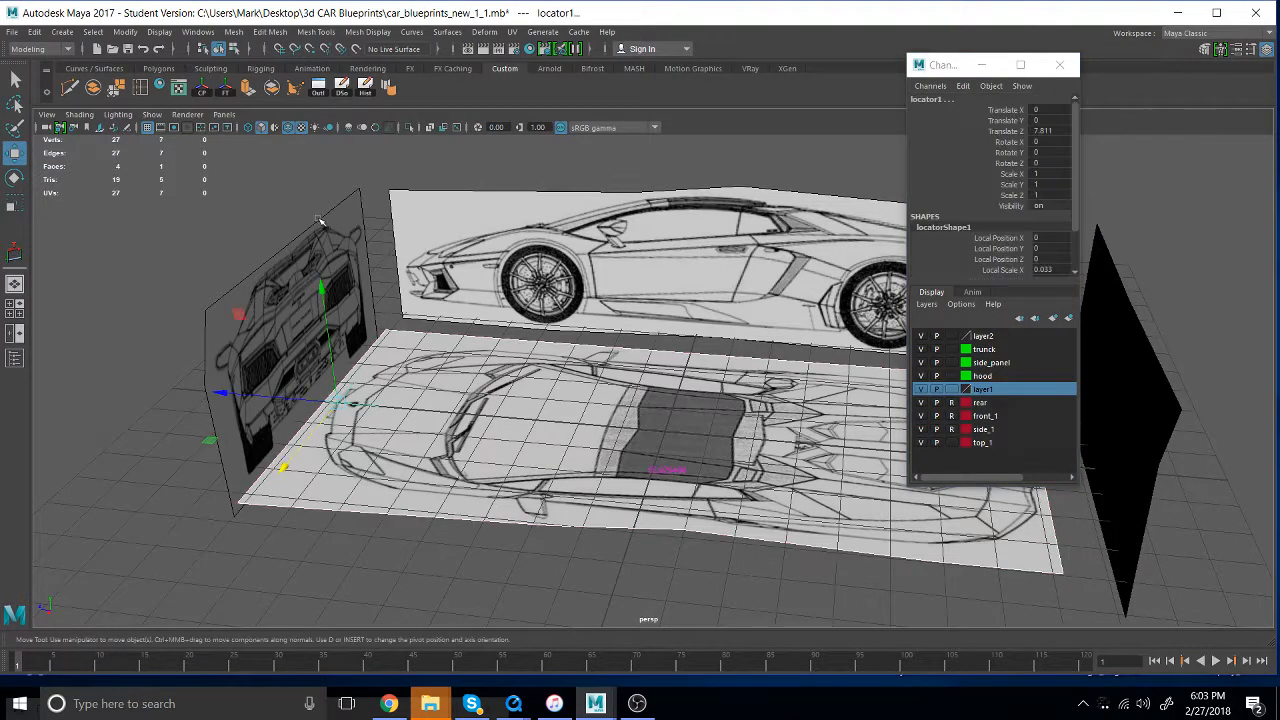
click(586, 428)
- Turn off reference mode for the rear, front_1 and side_1 layers, leaving top_1 in normal mode too
click(951, 442)
click(951, 442)
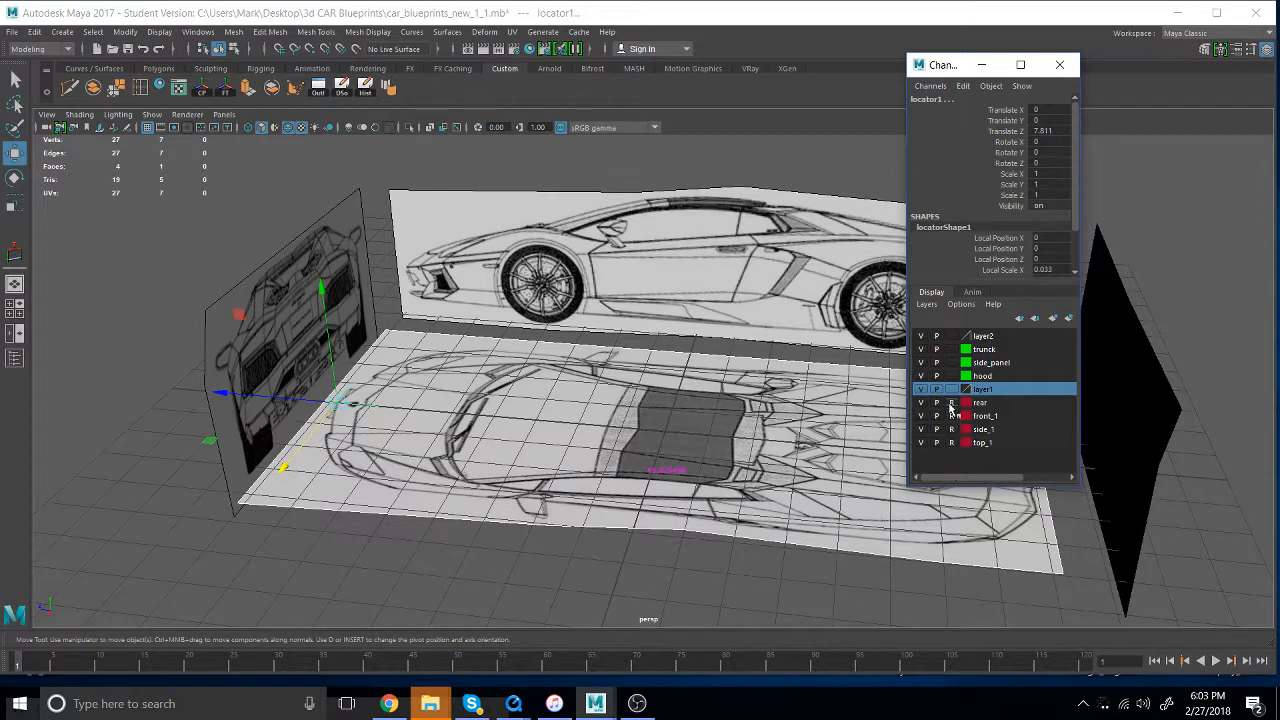
click(951, 402)
click(951, 415)
click(951, 429)
click(951, 442)
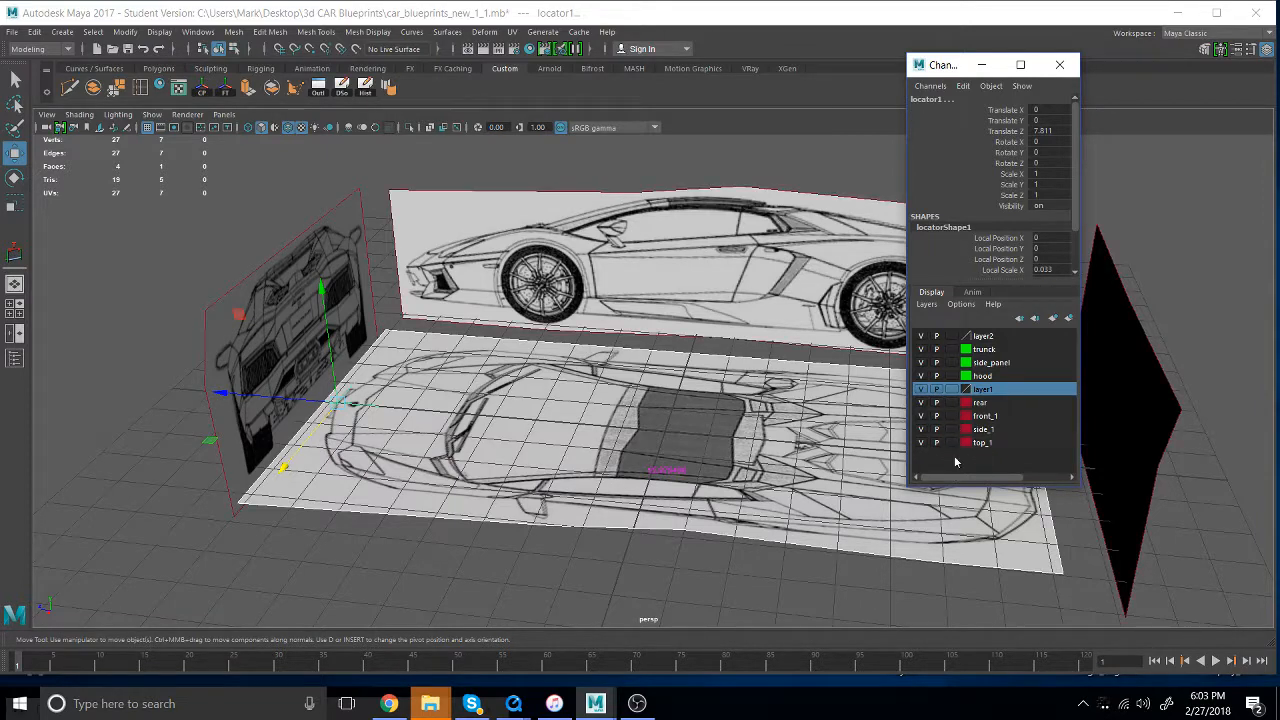
- Check that the side and rear planes are selectable and examine the blueprint arrangement from several angles
click(612, 383)
click(621, 276)
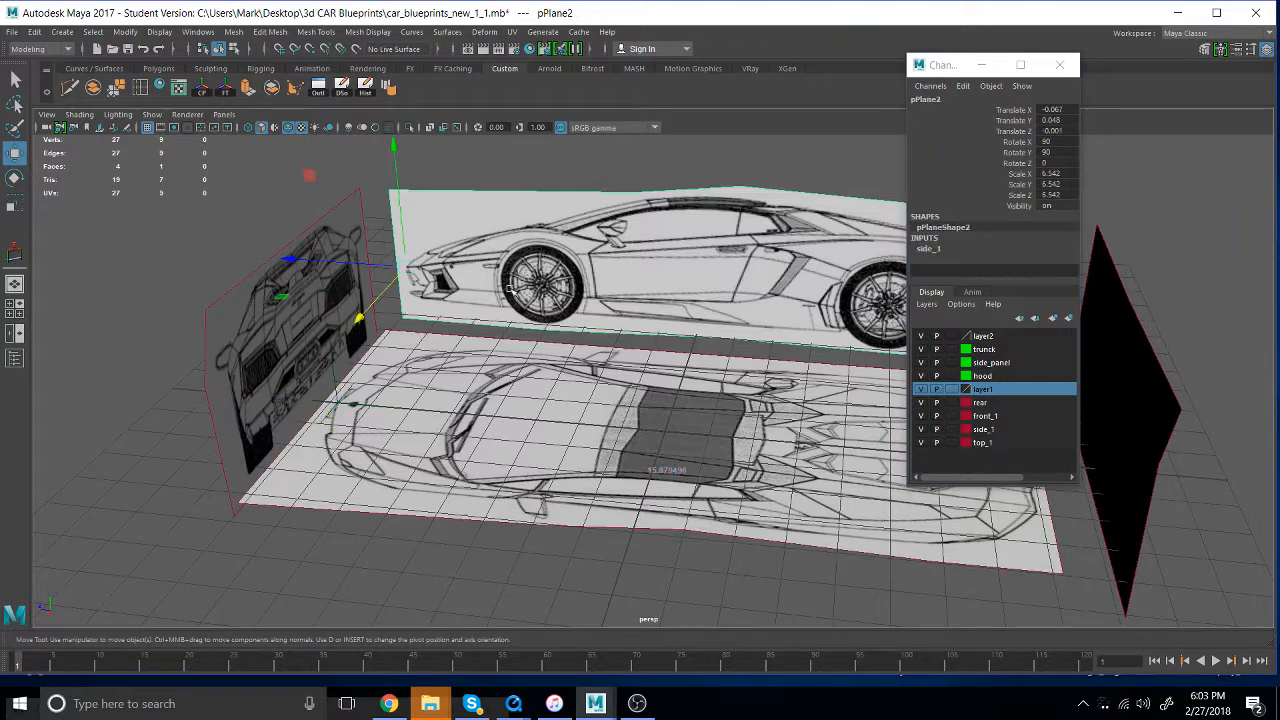
click(259, 305)
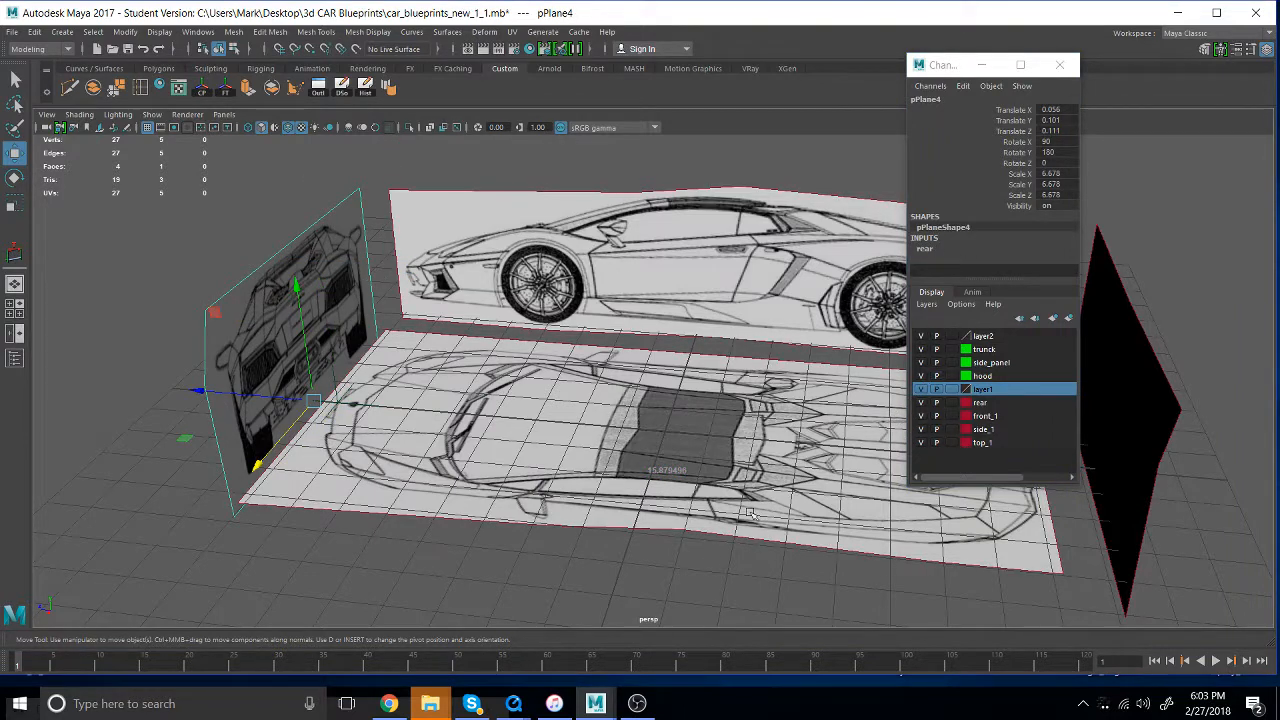
alt+drag(660, 414, 649, 528)
alt+drag(756, 534, 660, 472)
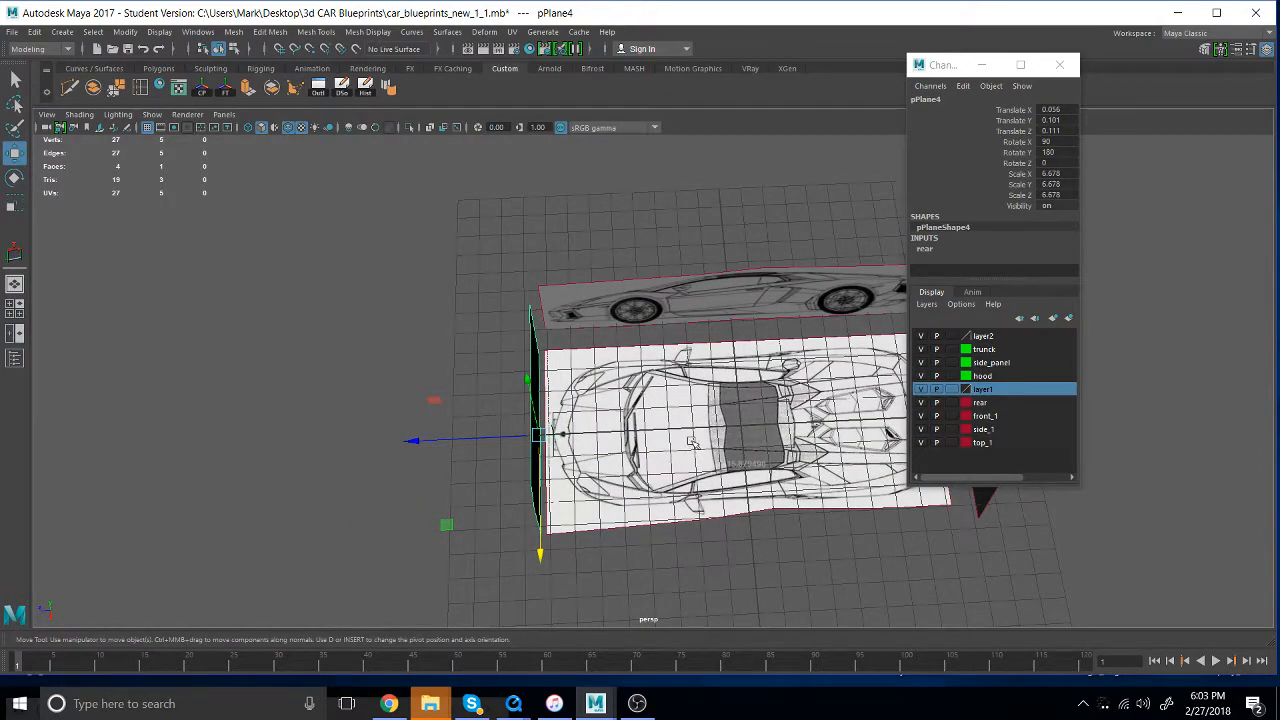
alt+drag(692, 444, 800, 480)
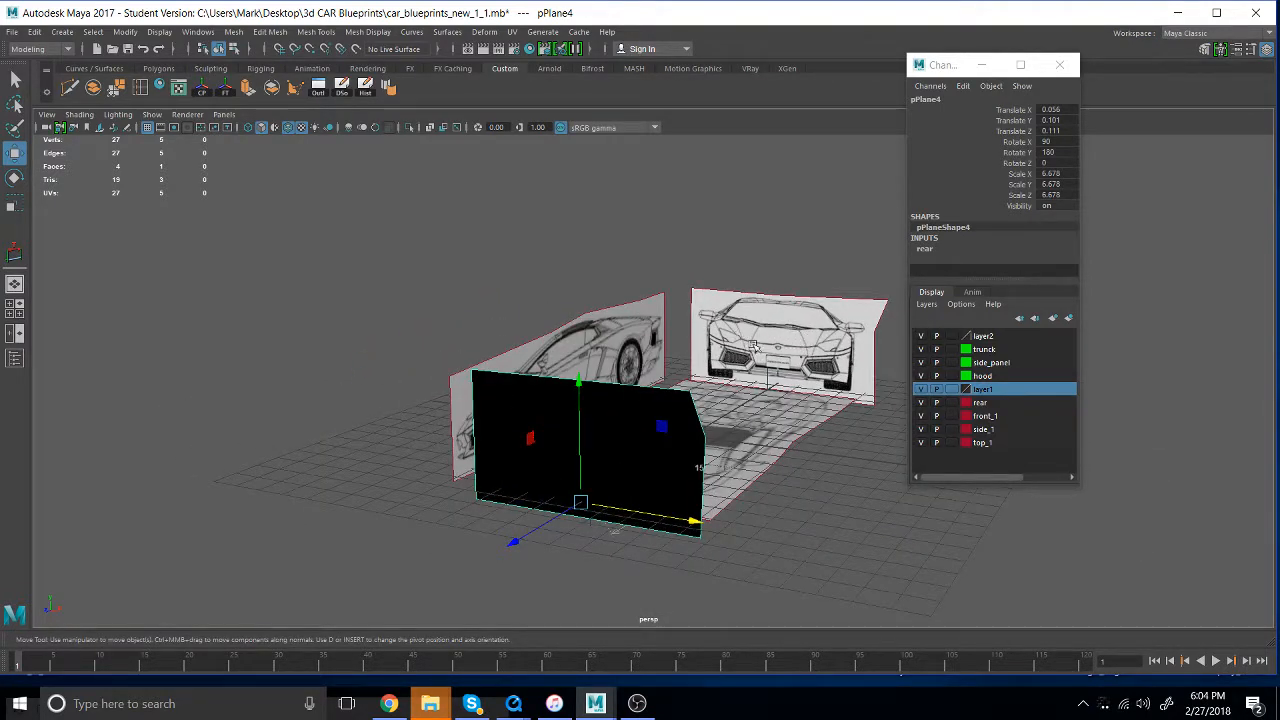
alt+drag(778, 422, 695, 440)
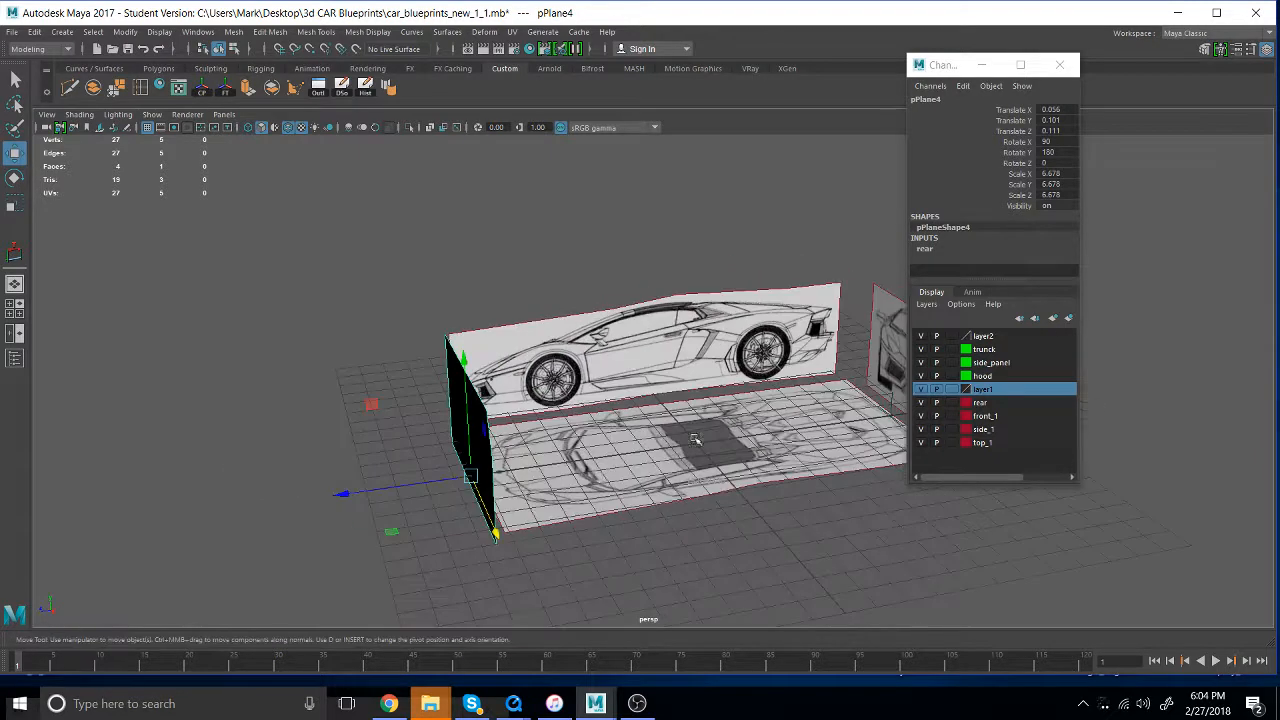
alt+drag(600, 480, 704, 448)
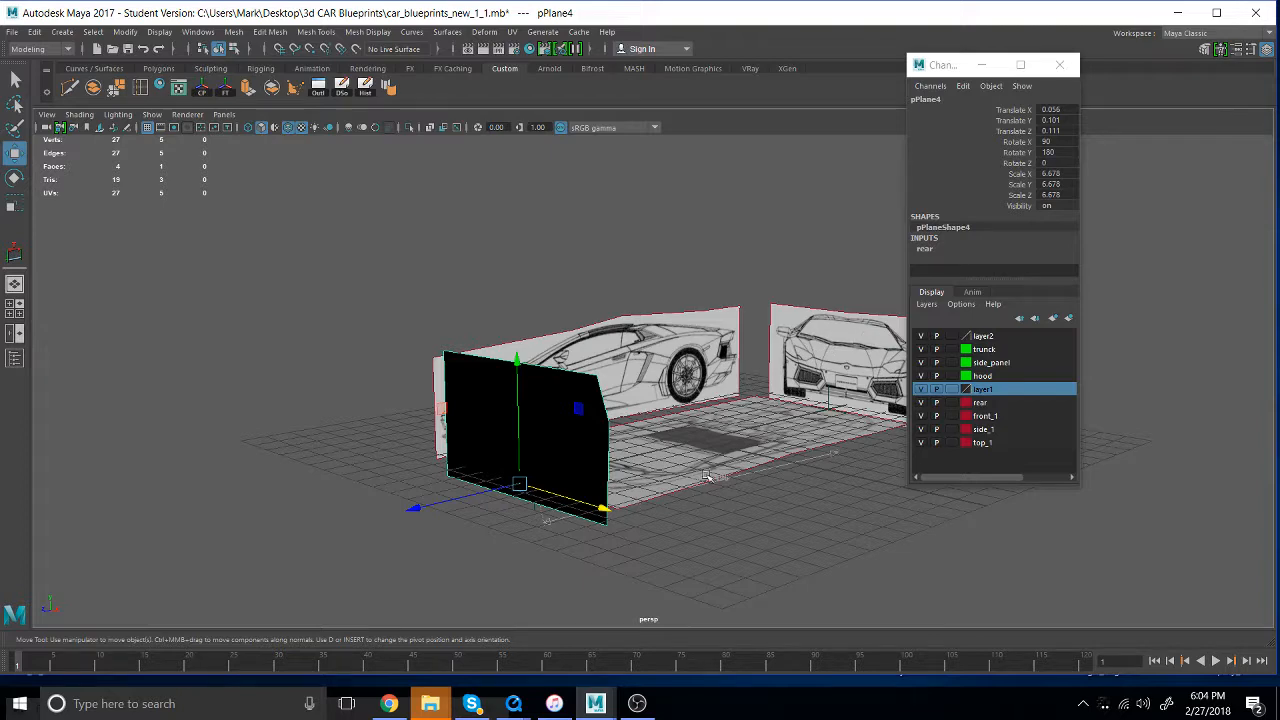
alt+drag(706, 476, 644, 485)
alt+drag(563, 487, 562, 495)
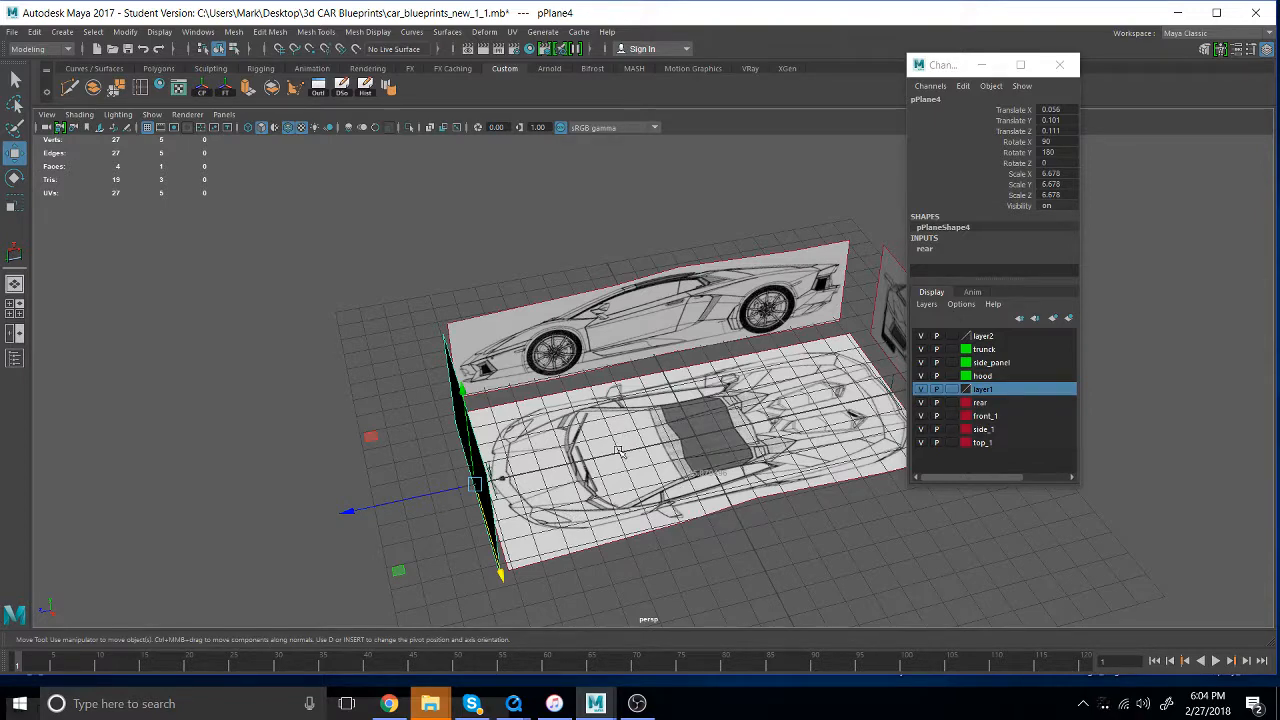
alt+drag(564, 447, 552, 436)
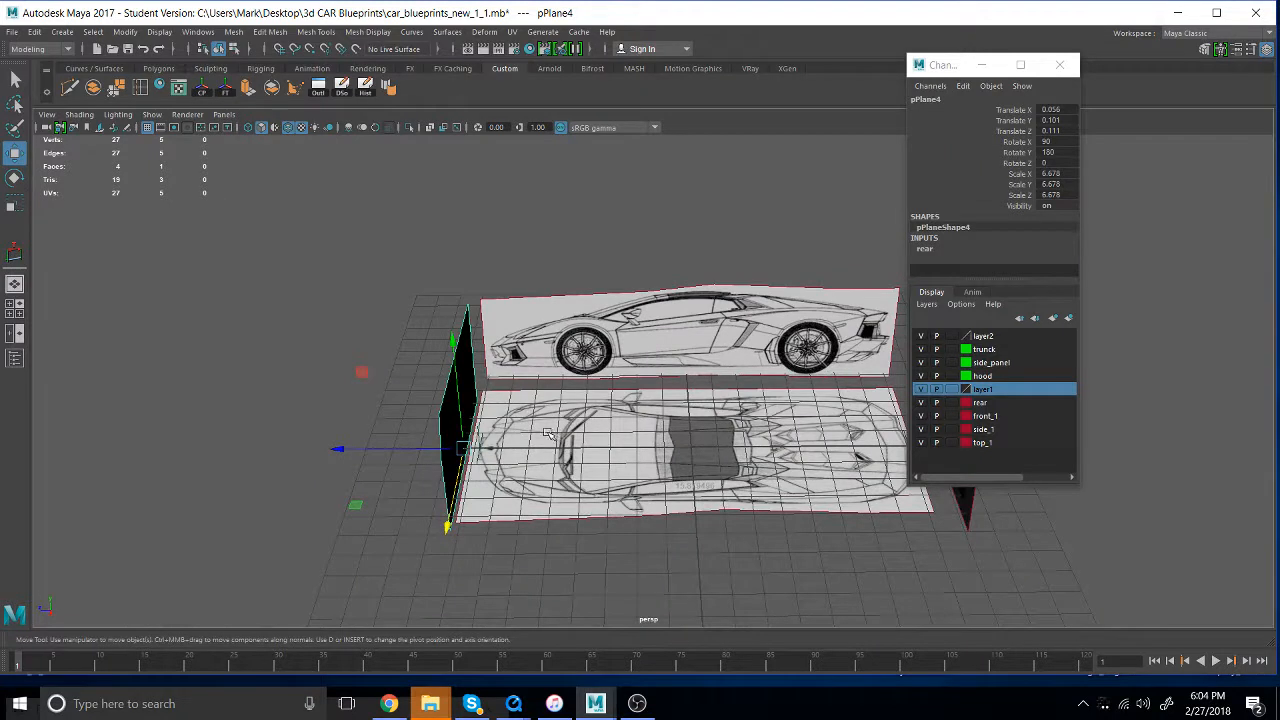
- Hide the rear, front_1 and side_1 layers so only the top-view blueprint is displayed
click(922, 402)
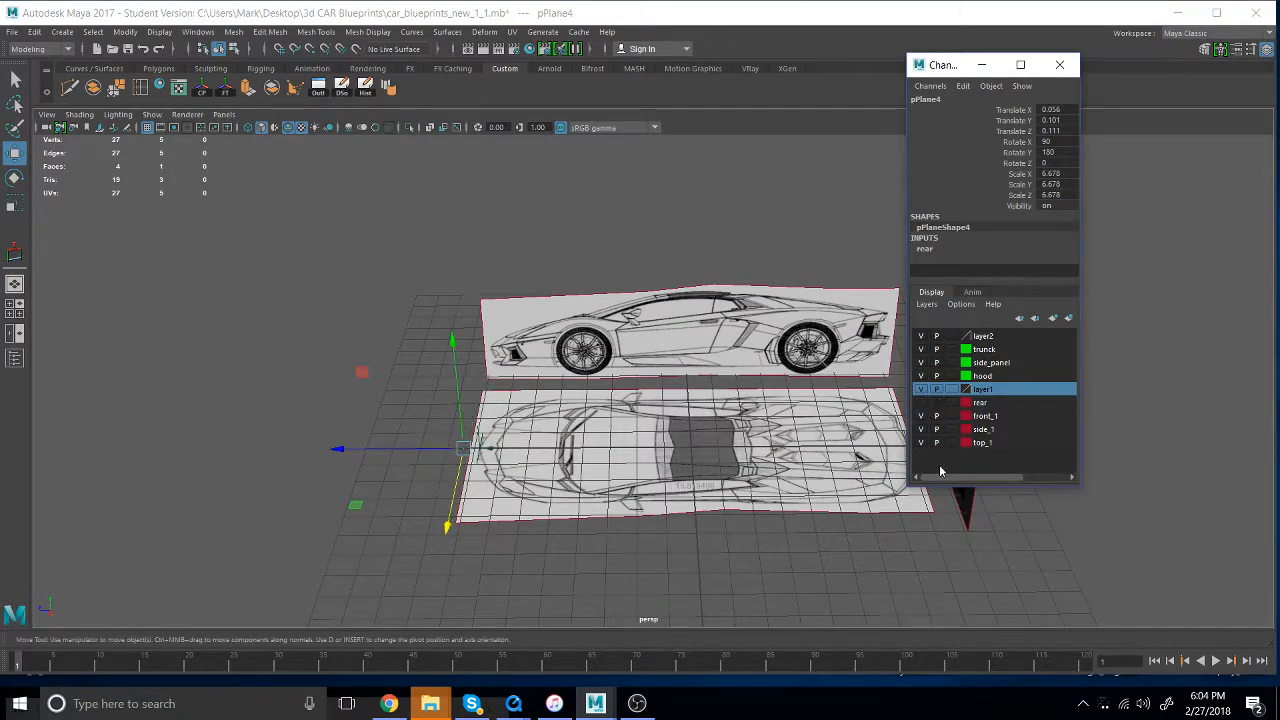
click(921, 415)
click(921, 429)
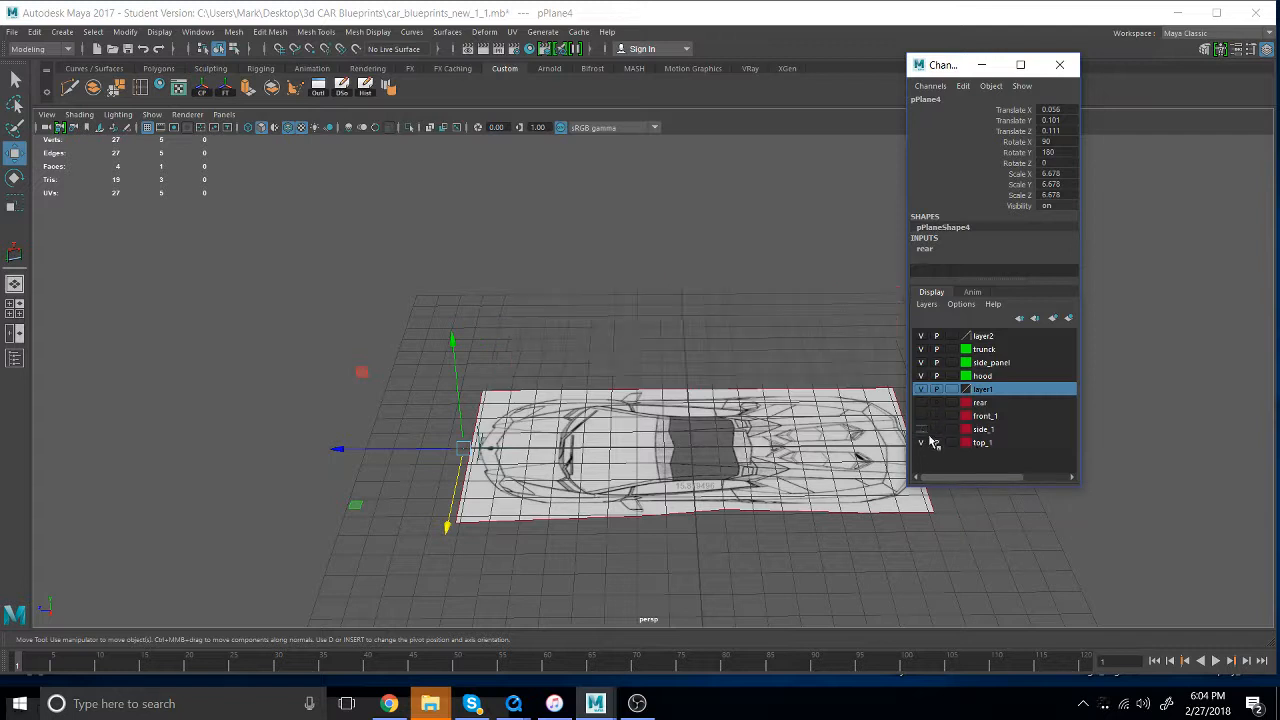
- Select the top-view blueprint plane and show the front half of the car in the orthographic top view
click(781, 483)
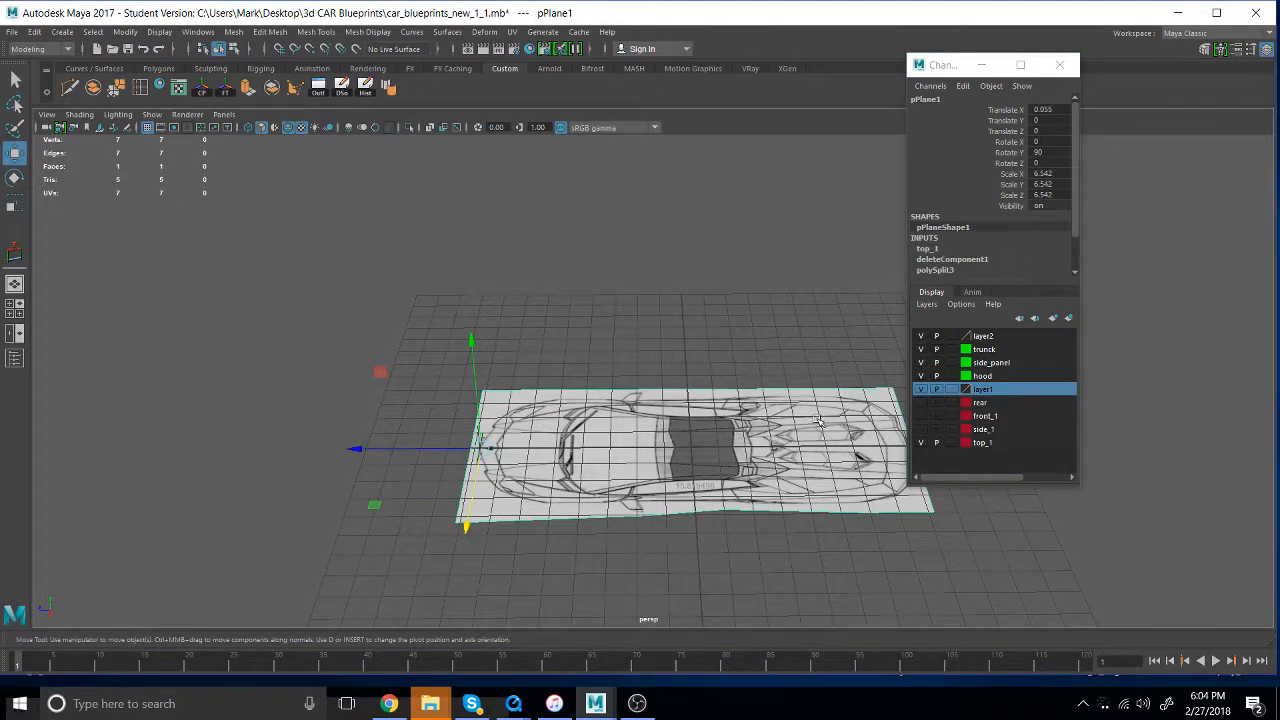
key(space)
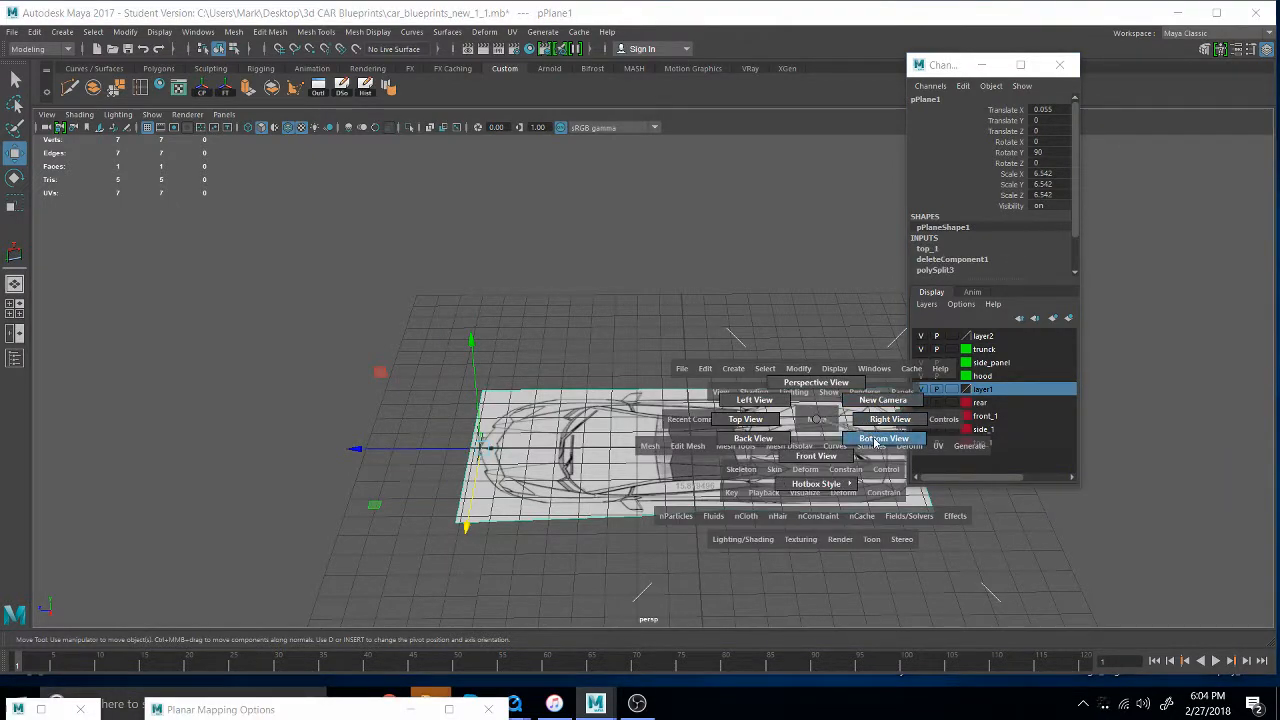
drag(820, 455, 760, 420)
scroll(820, 455, down, 10)
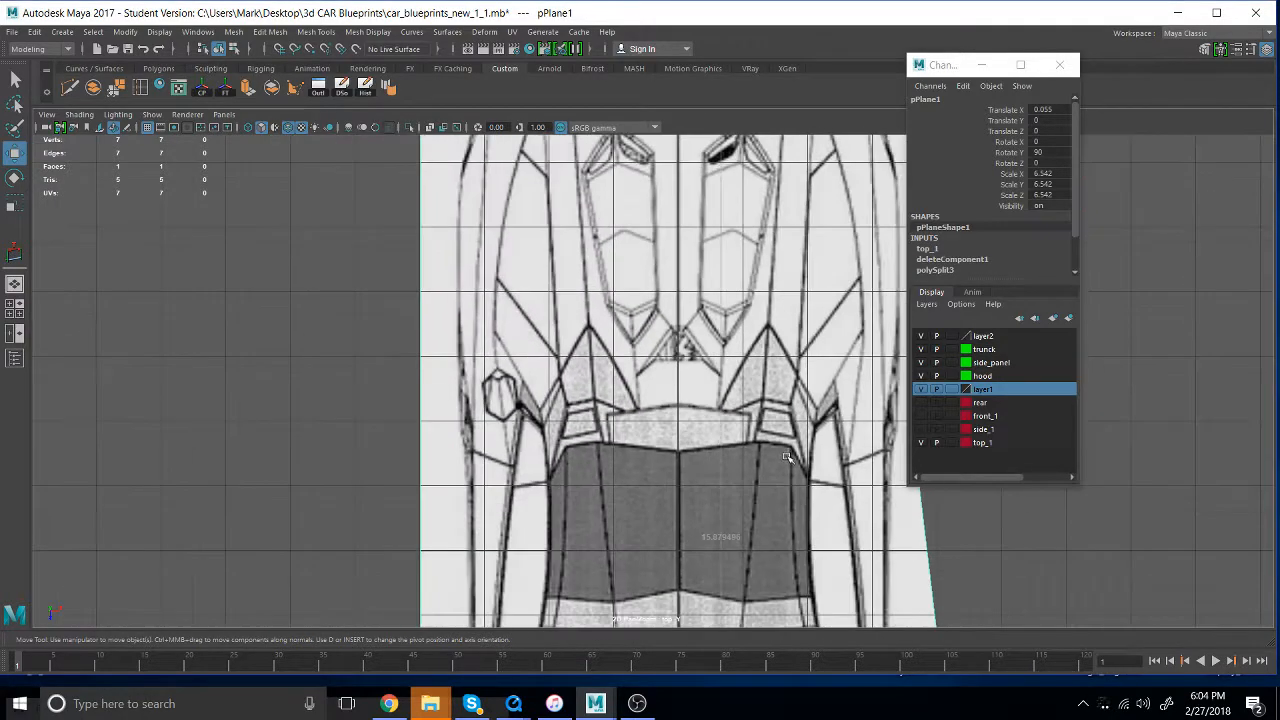
alt+middle_drag(824, 549, 851, 386)
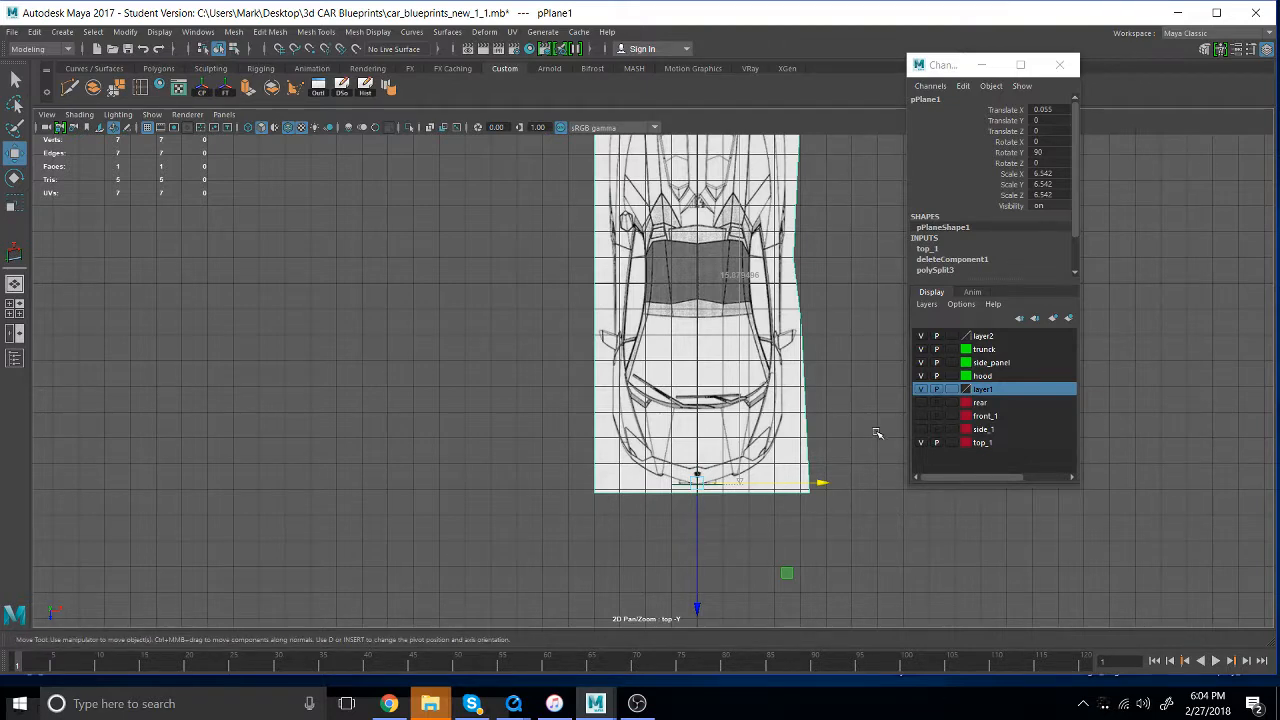
scroll(876, 433, up, 3)
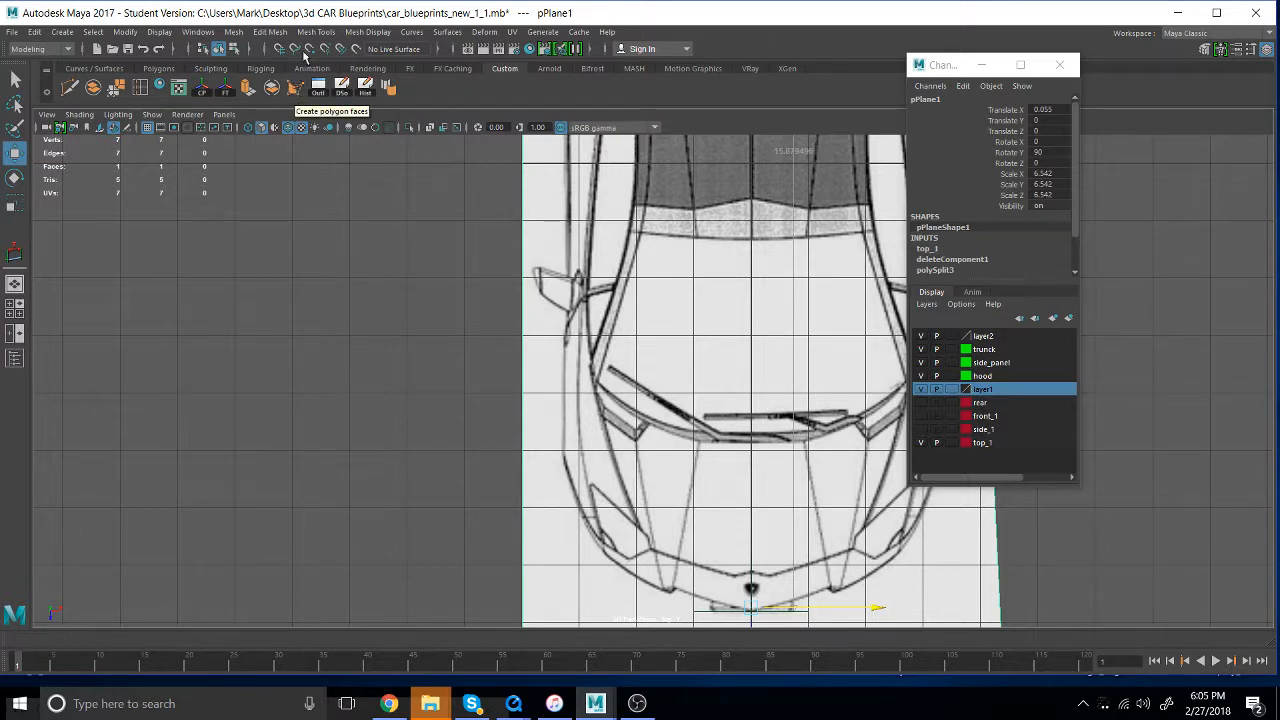
- Start the Create Polygon tool over the hood area of the top-view blueprint
click(325, 33)
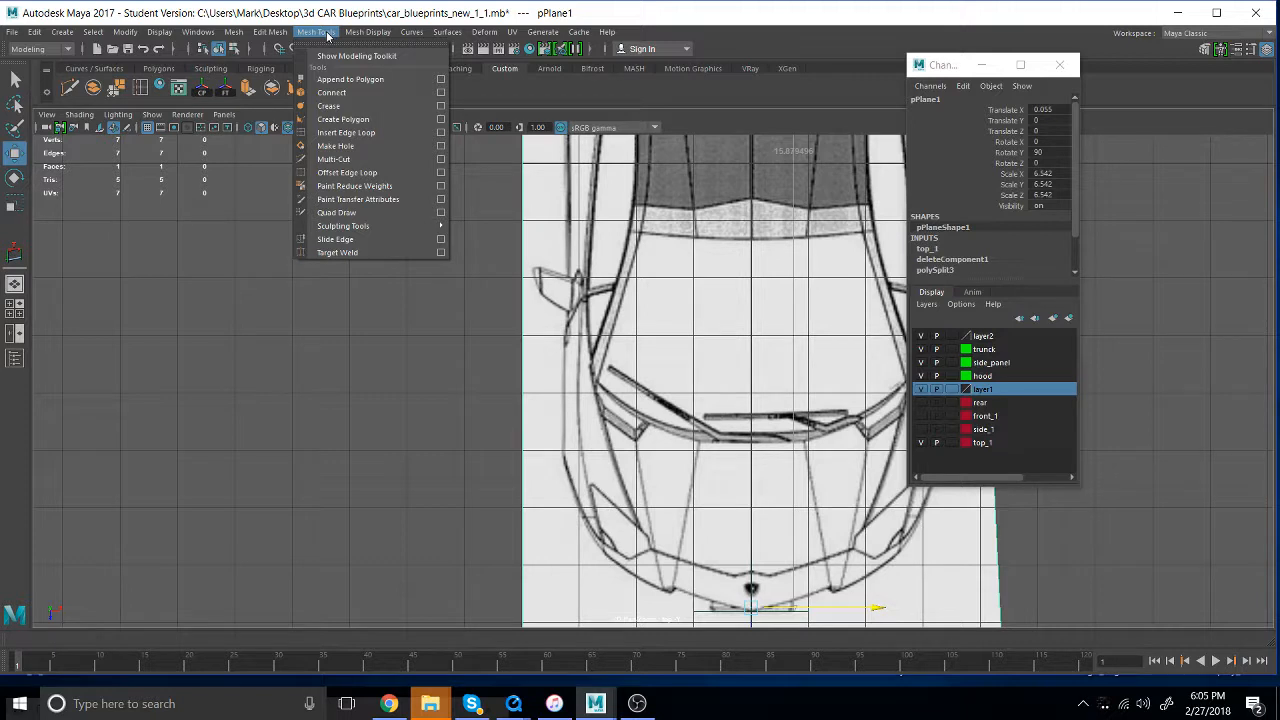
click(231, 32)
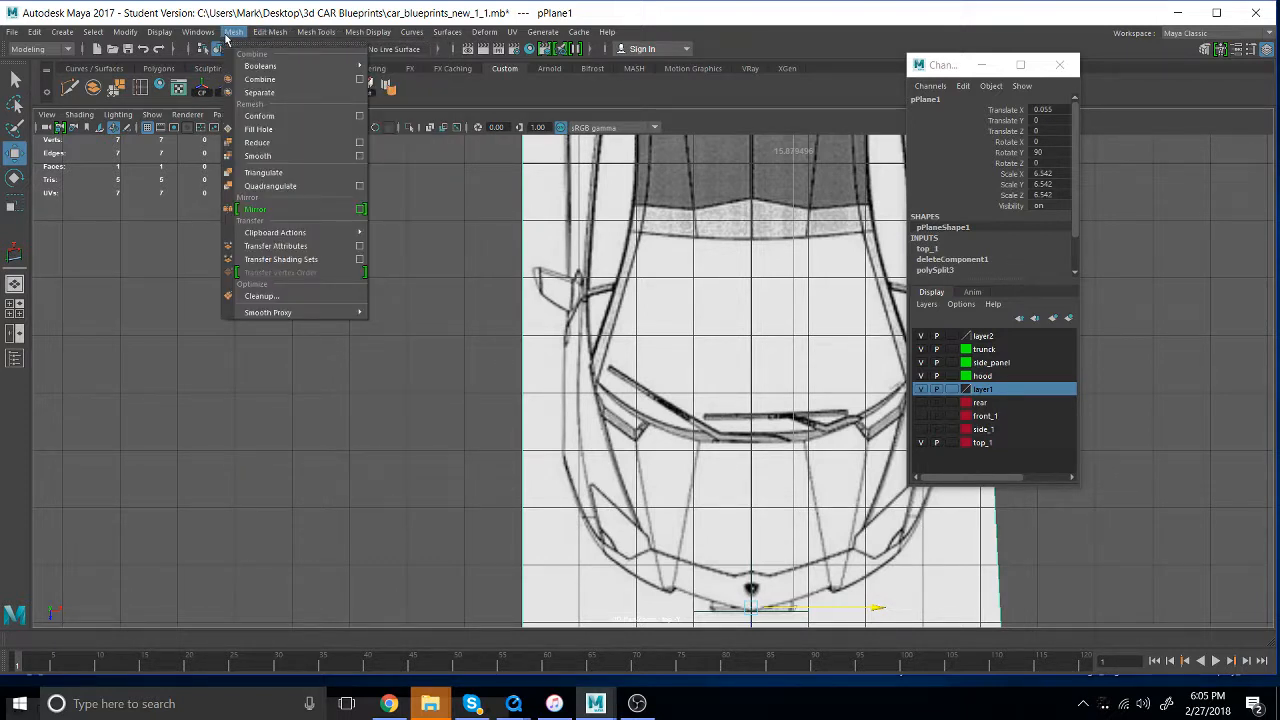
mouse_move(336, 34)
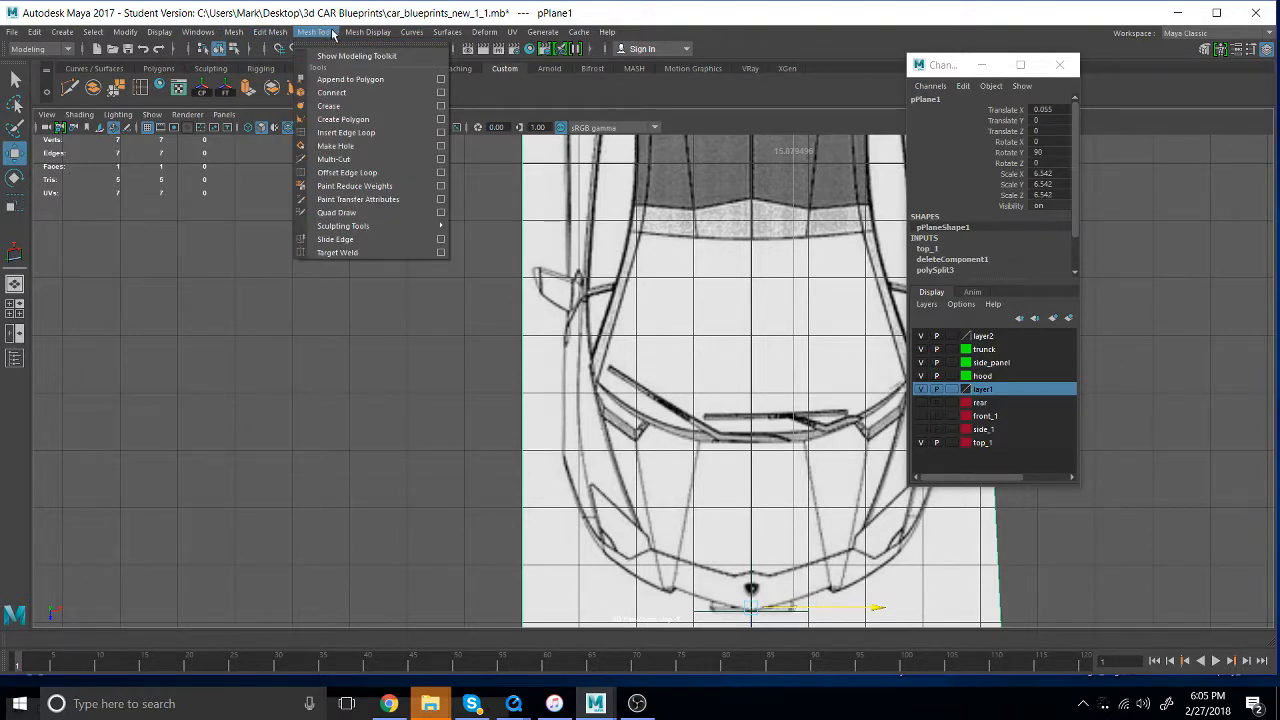
click(366, 120)
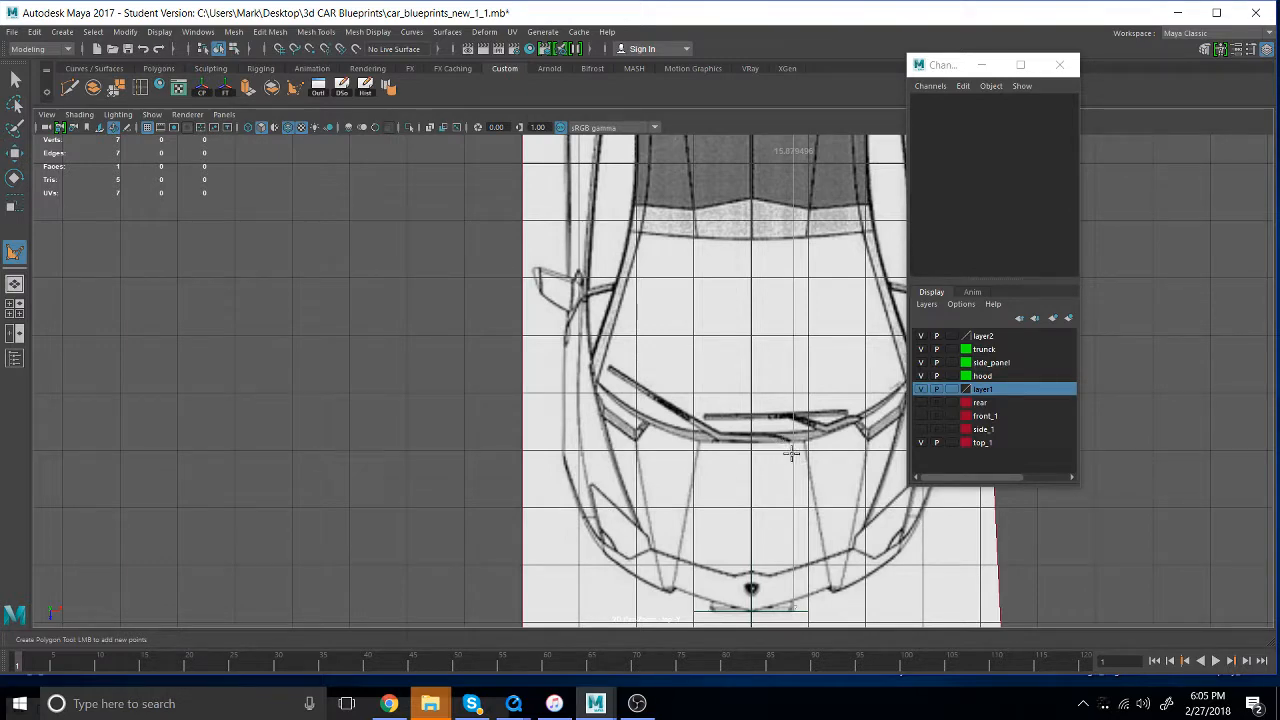
scroll(738, 543, up, 1)
scroll(738, 543, up, 3)
alt+middle_drag(586, 557, 403, 399)
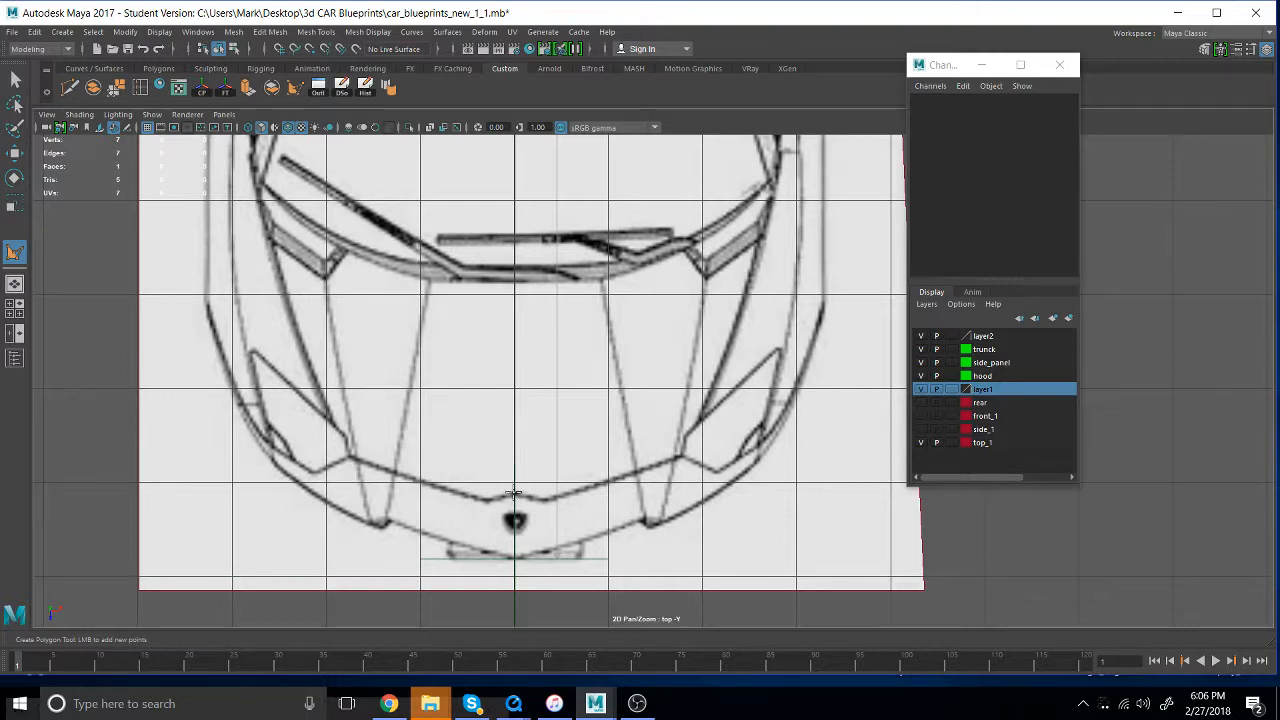
- Trace the hood's front edge from the centreline past the headlight's inner corner up to the start of the hood side line
click(513, 493)
click(679, 459)
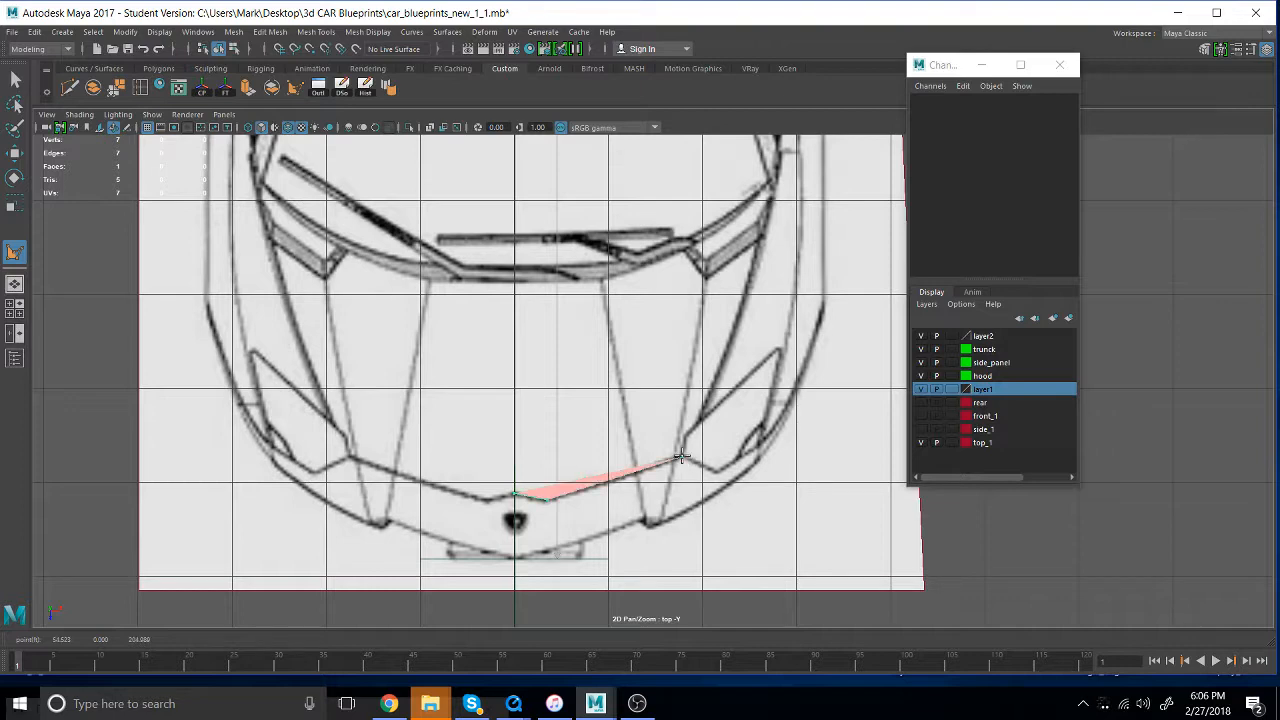
drag(682, 456, 680, 457)
scroll(671, 409, up, 5)
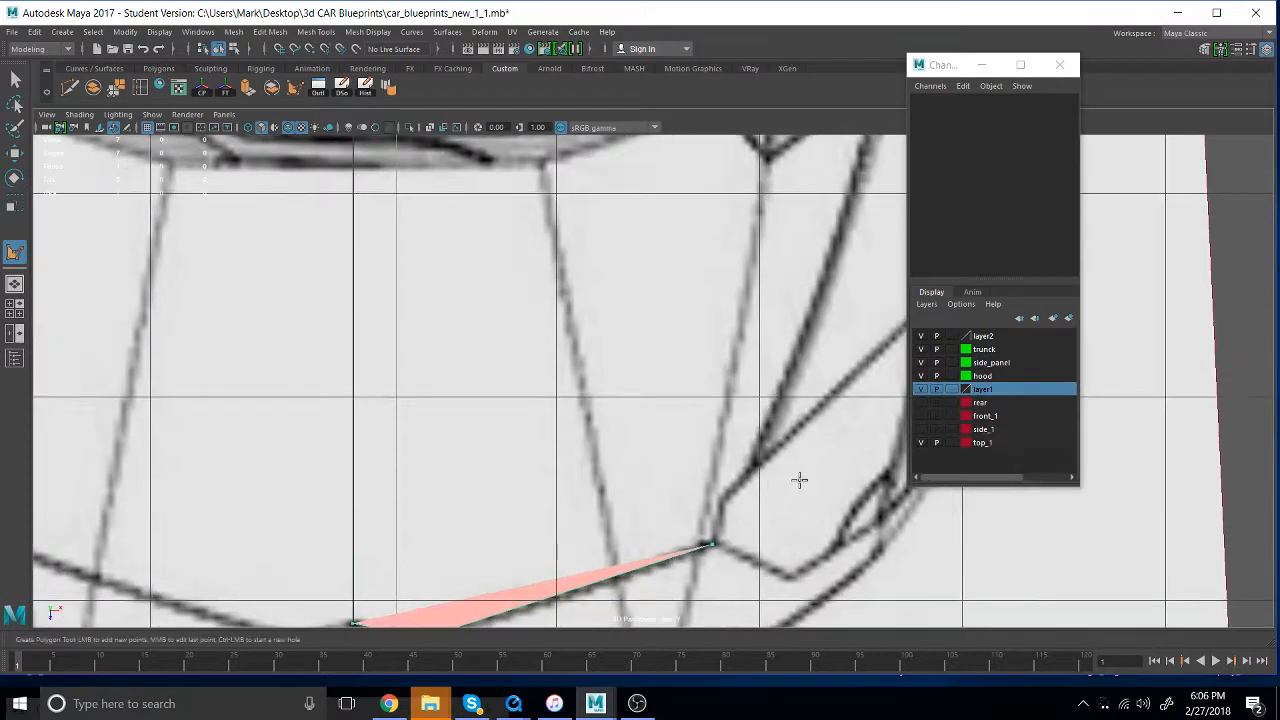
click(567, 388)
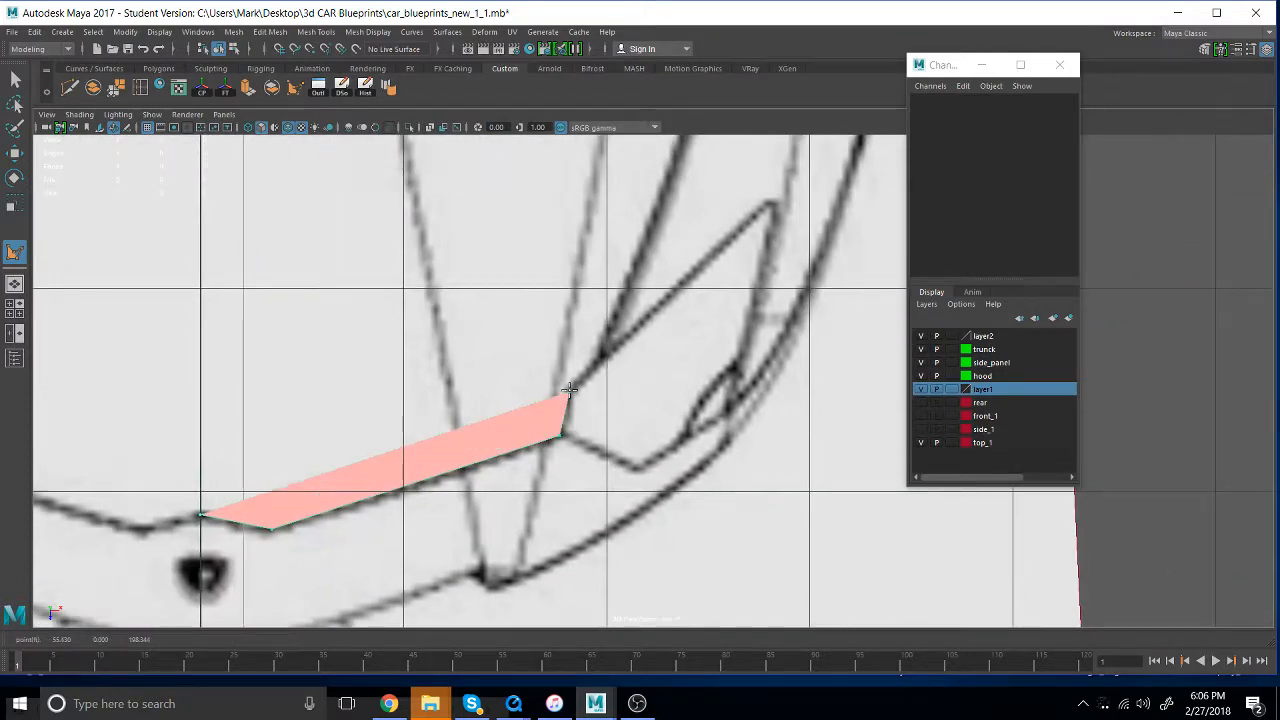
click(601, 358)
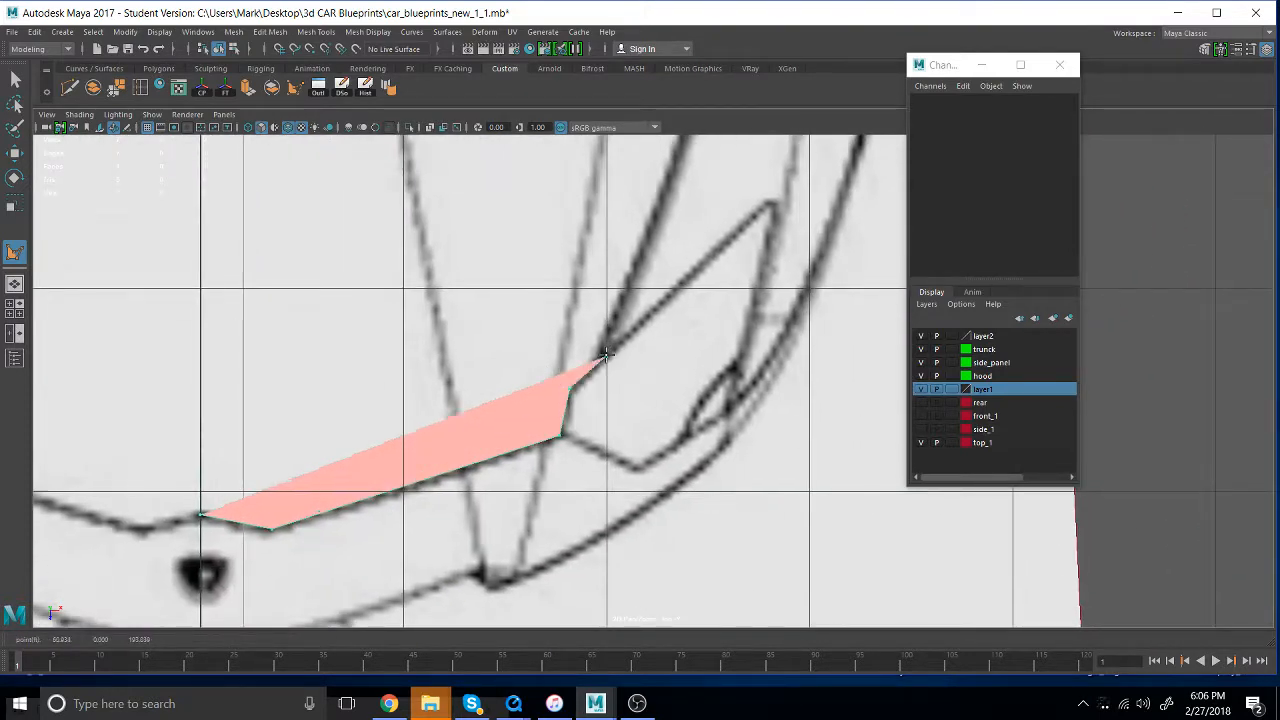
- Continue the polygon outline up the hood's side edge and around the notch beside the windshield base
alt+middle_drag(670, 190, 672, 327)
click(673, 318)
drag(672, 318, 669, 314)
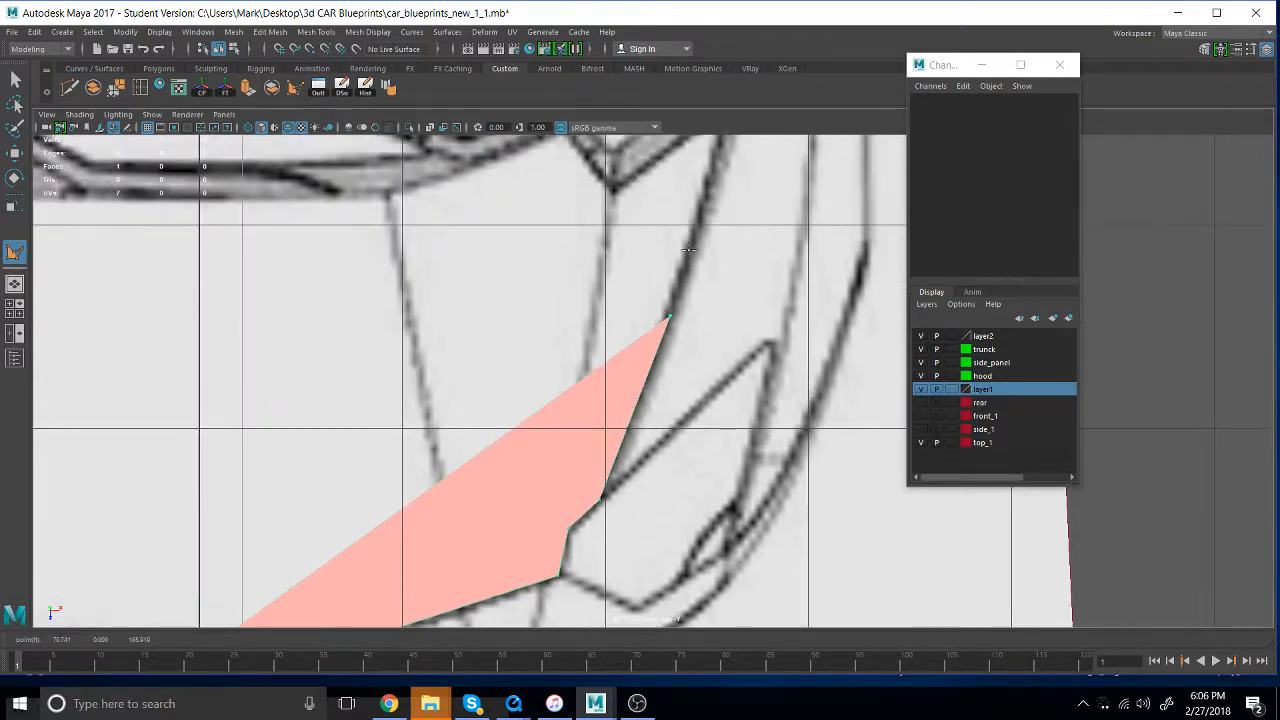
alt+middle_drag(726, 209, 706, 366)
click(700, 366)
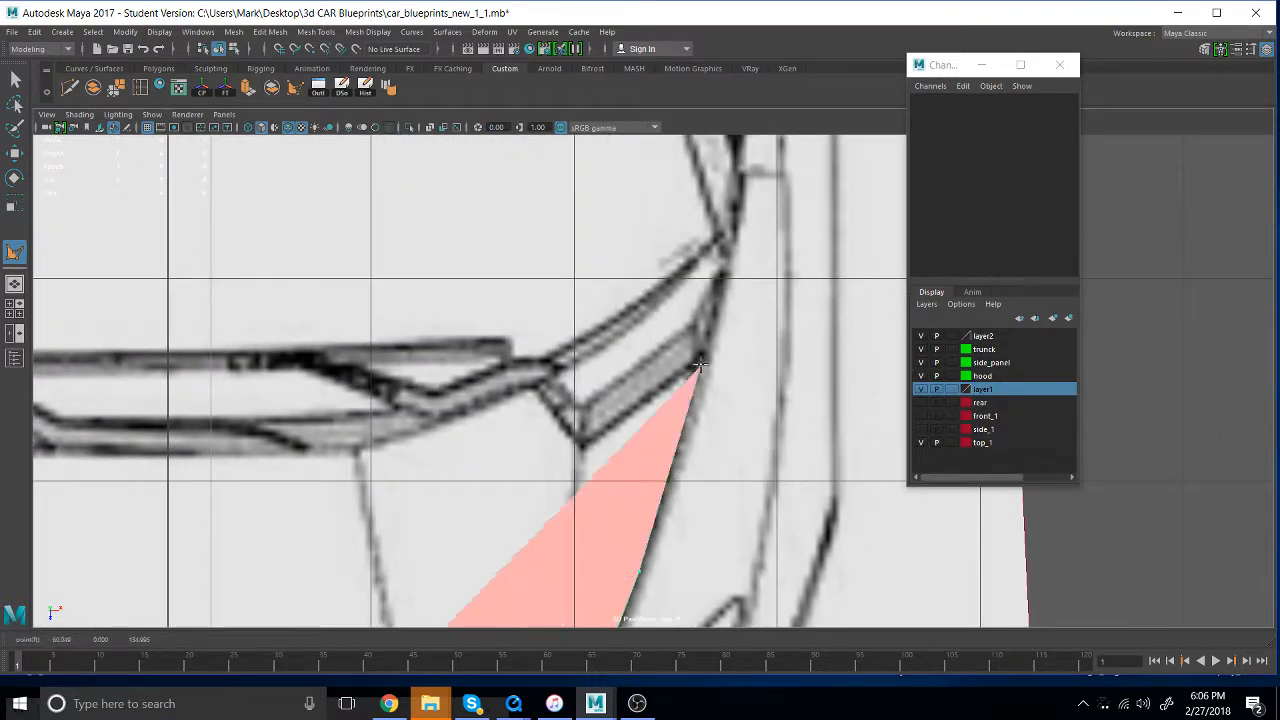
drag(700, 366, 700, 360)
drag(575, 434, 587, 444)
click(534, 388)
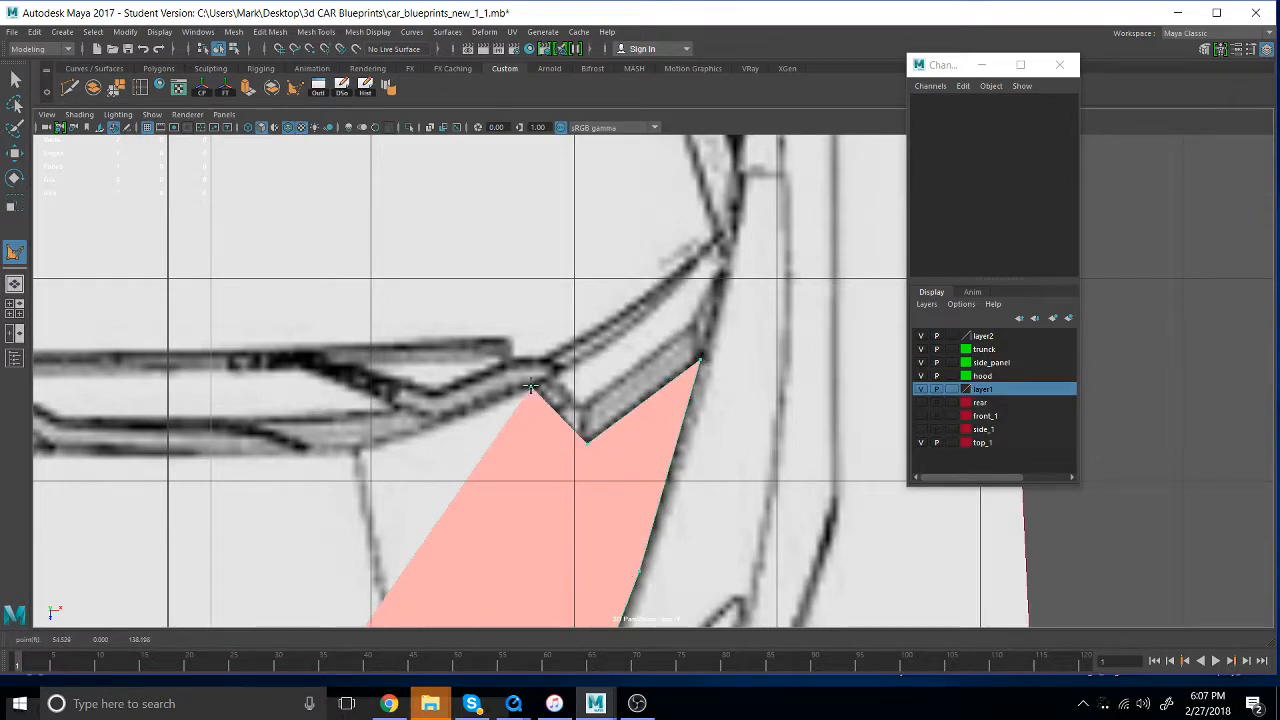
- Trace the hood's rear edge along the windshield base back to the centreline and finish the half-hood polygon
alt+middle_drag(571, 486, 857, 477)
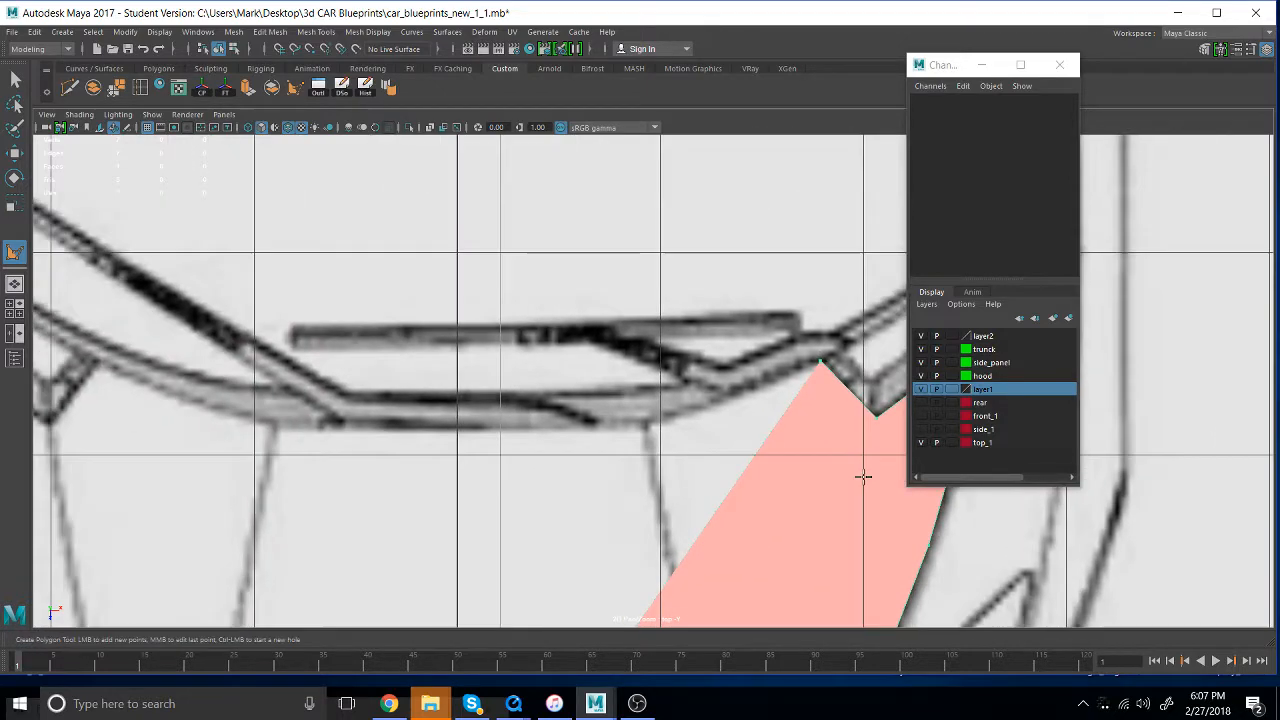
click(733, 396)
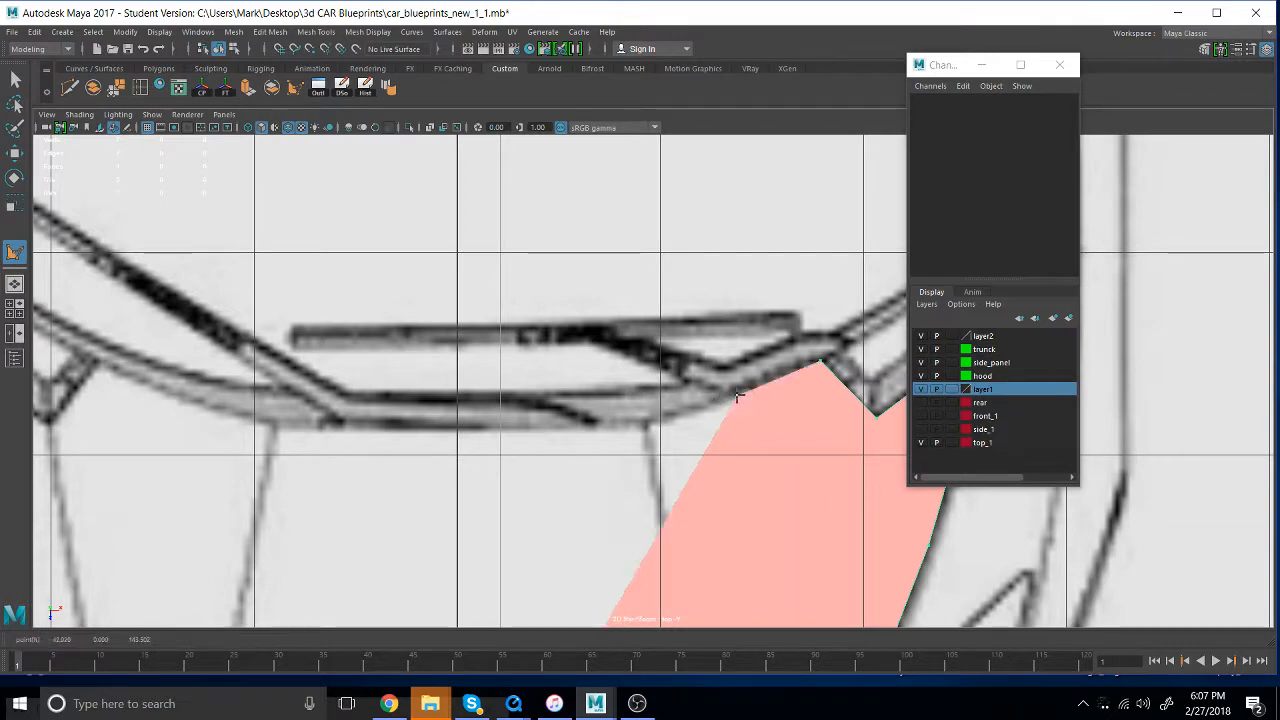
click(668, 399)
drag(688, 402, 646, 426)
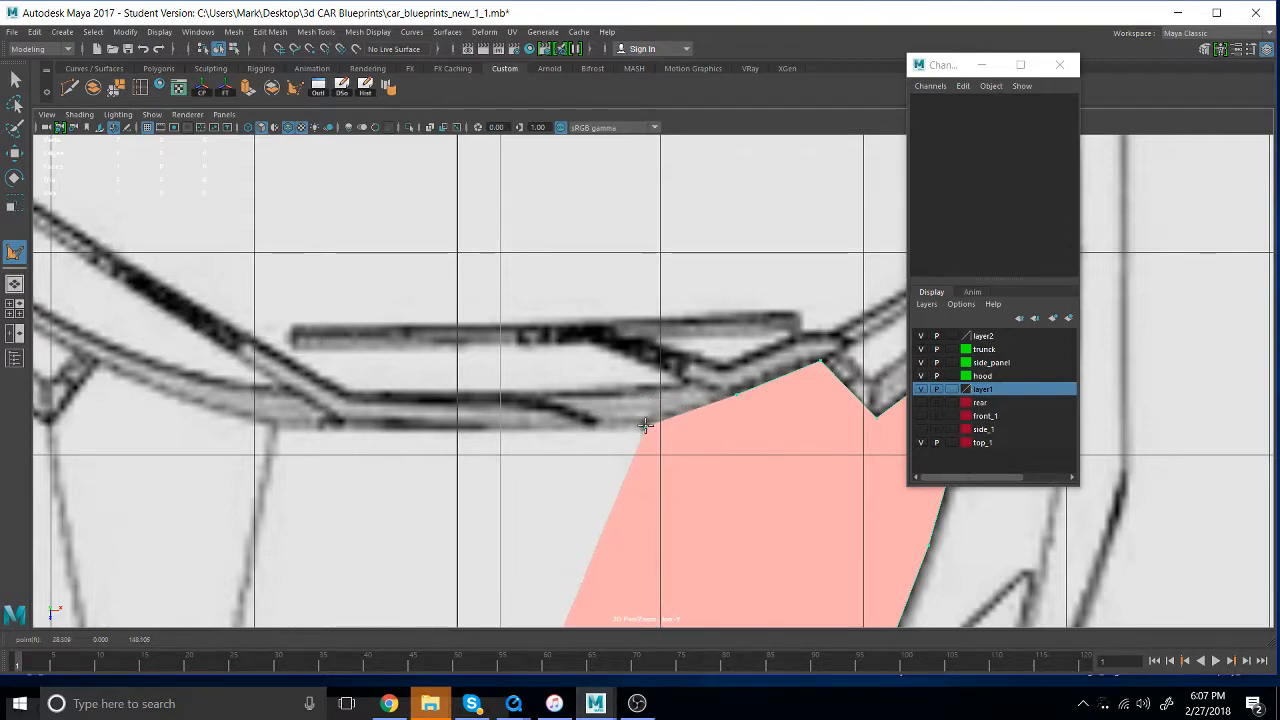
click(457, 432)
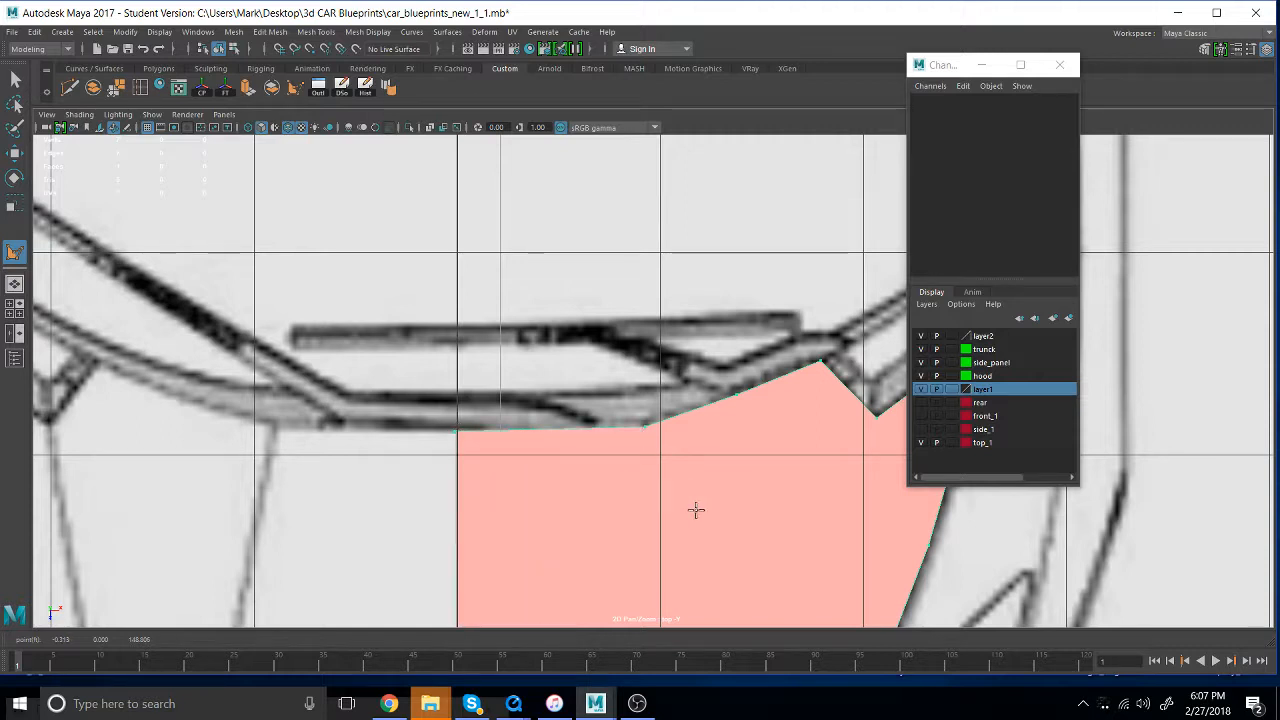
key(Return)
- Edit the hood polygon's centreline vertices and snap the front one onto the grid's centre line
key(w)
right_drag(725, 467, 648, 350)
drag(483, 490, 496, 434)
alt+middle_drag(657, 462, 597, 251)
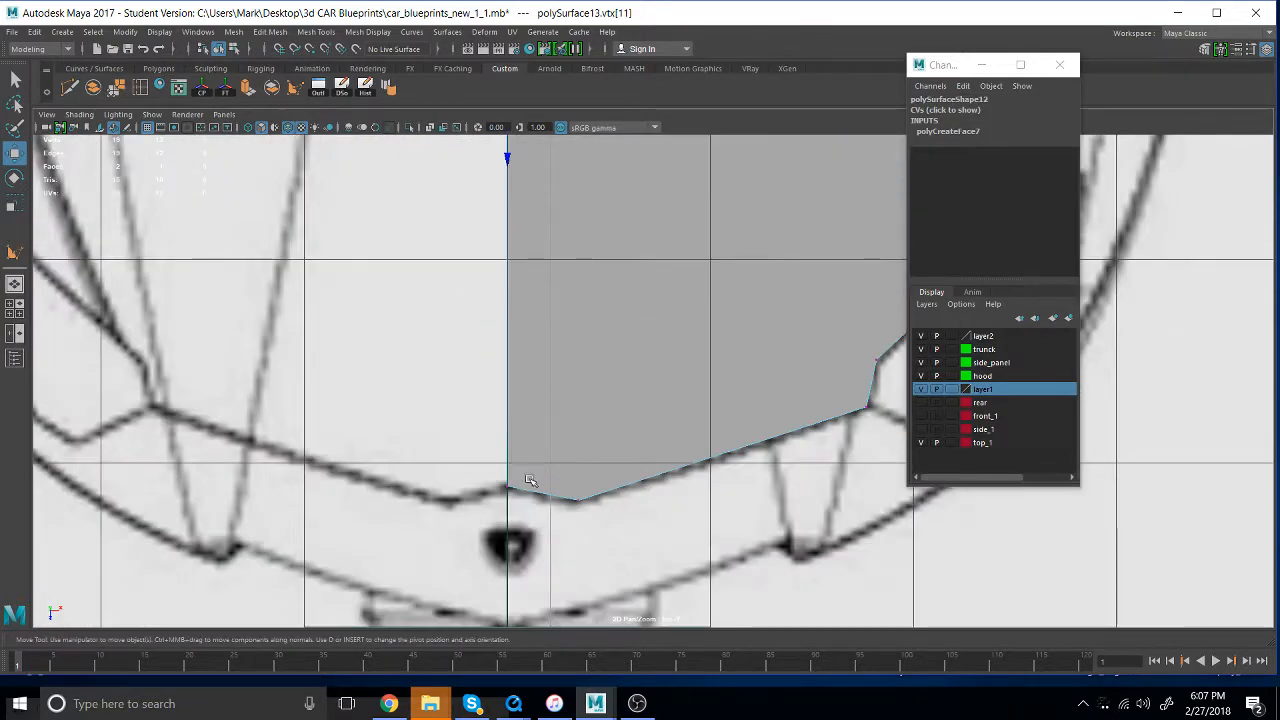
drag(484, 470, 551, 534)
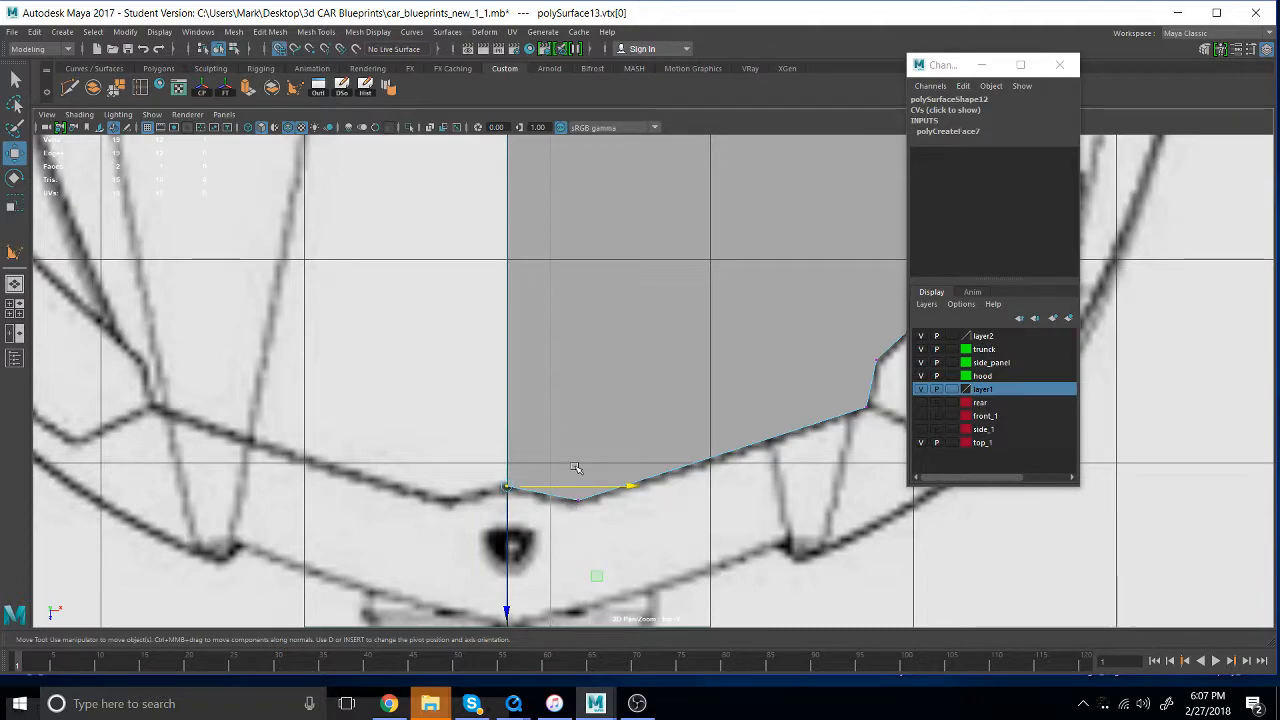
click(551, 488)
drag(561, 488, 563, 489)
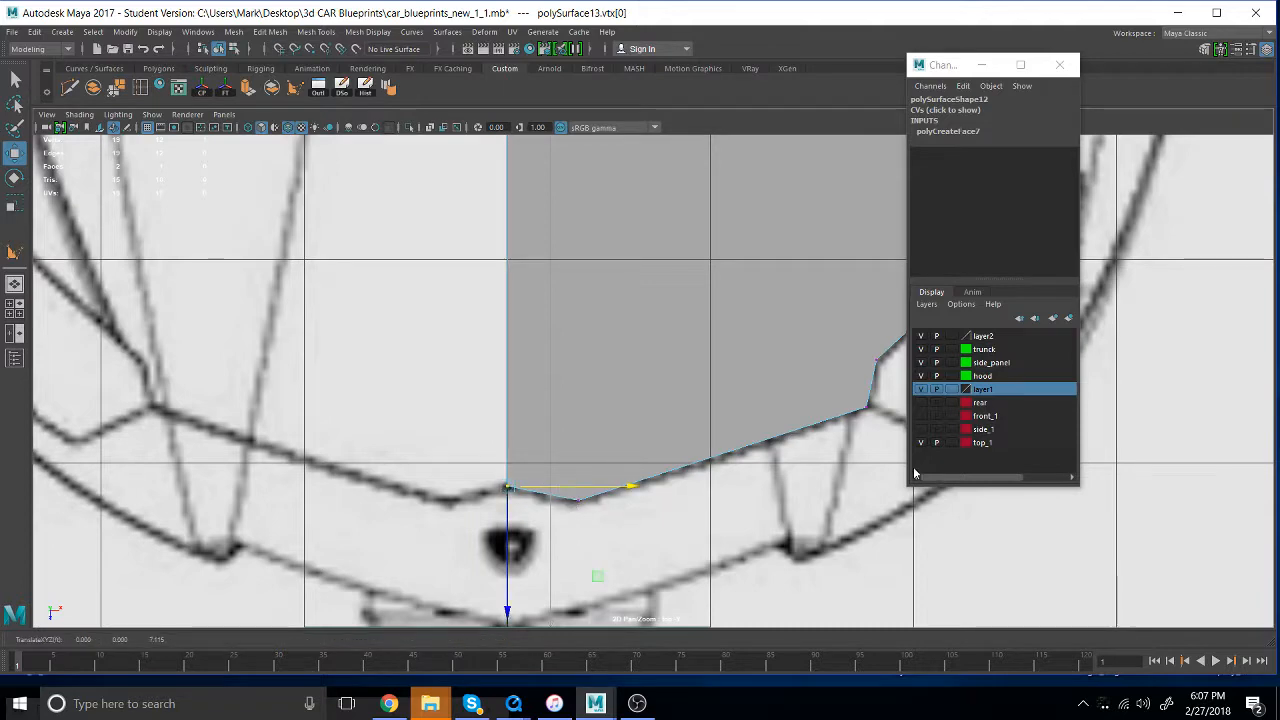
alt+middle_drag(770, 430, 668, 624)
scroll(738, 510, down, 3)
scroll(738, 505, down, 1)
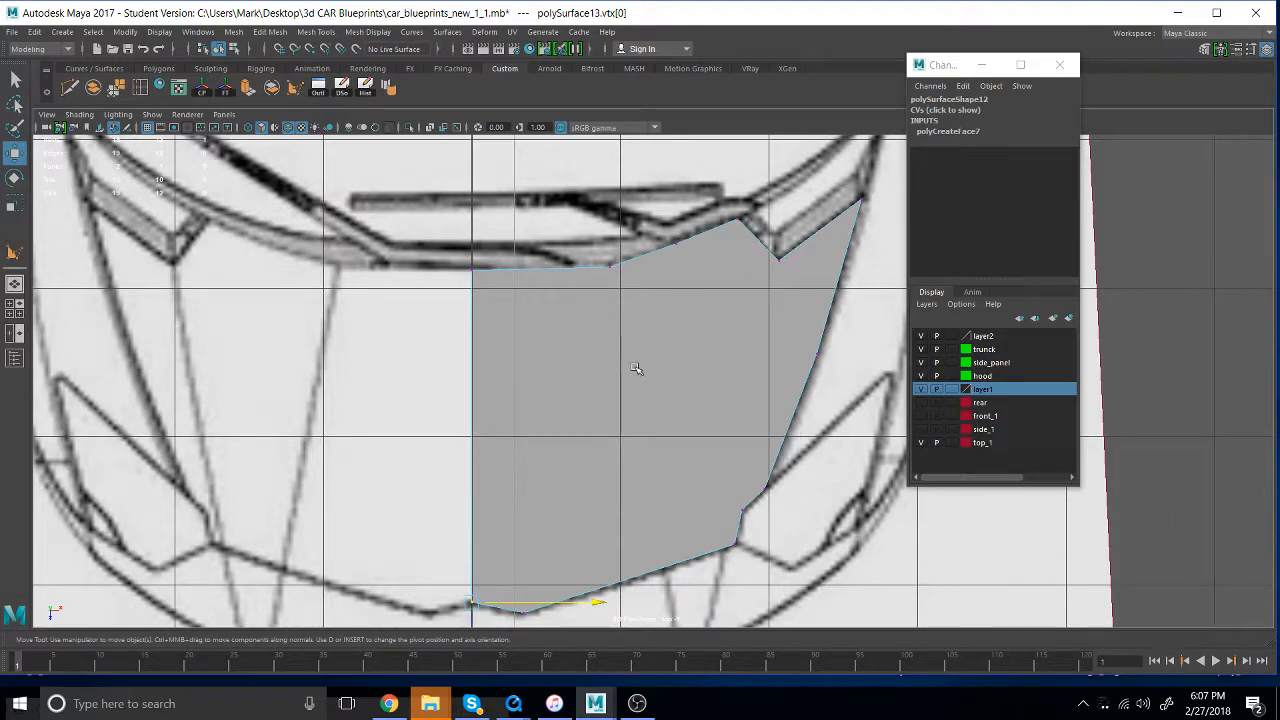
- Switch to the perspective view and show the side_1 layer alongside the top-view blueprint
key(space)
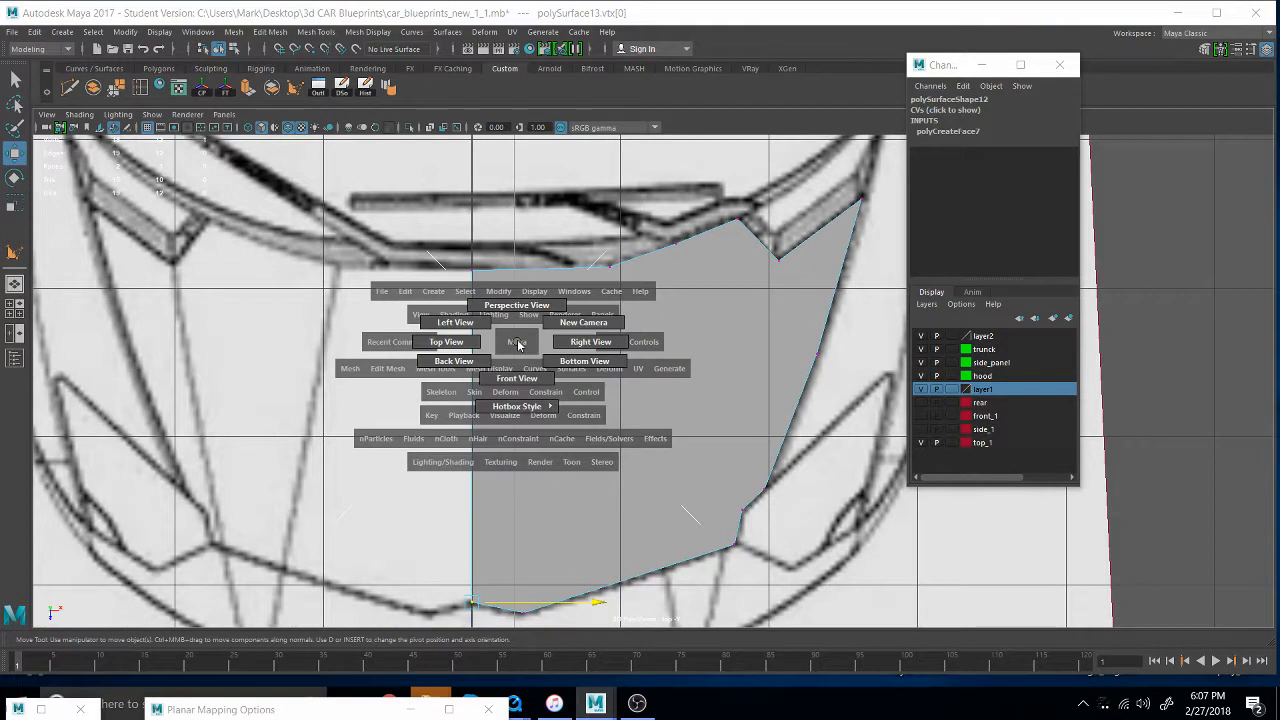
drag(518, 342, 524, 306)
alt+drag(714, 534, 734, 506)
scroll(480, 451, up, 6)
alt+middle_drag(747, 538, 780, 506)
alt+drag(780, 506, 700, 526)
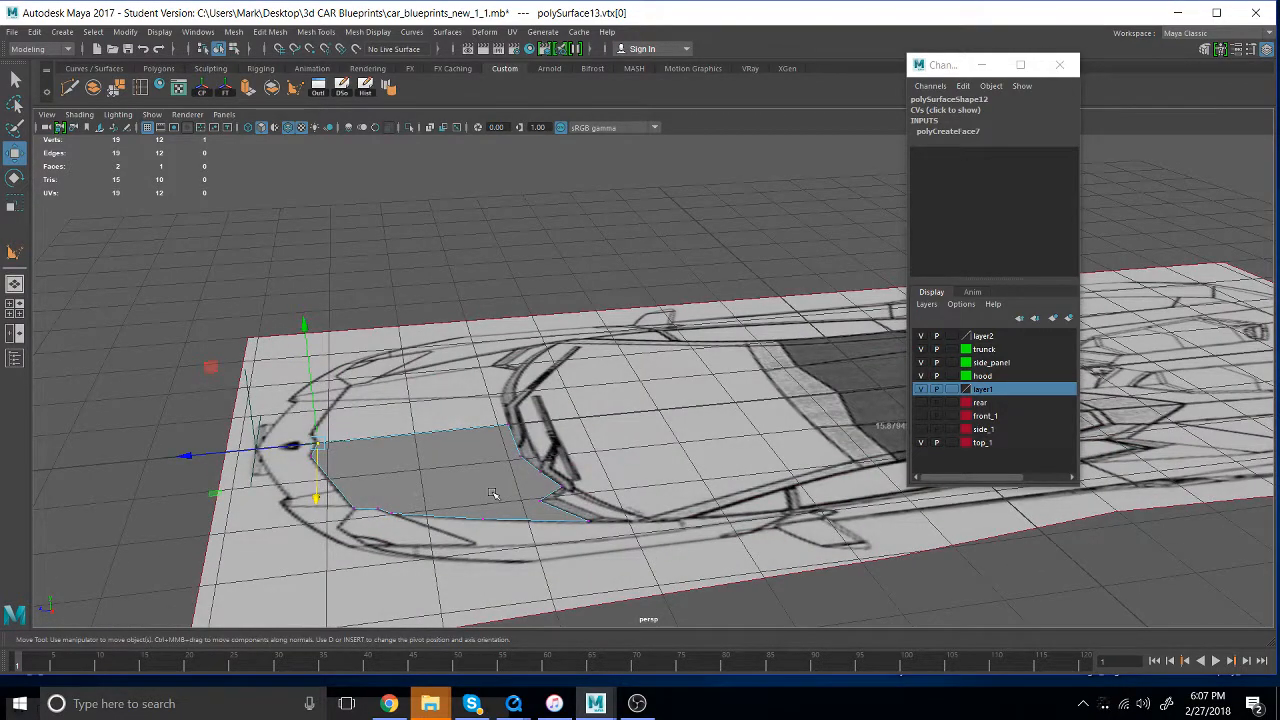
click(921, 442)
click(929, 430)
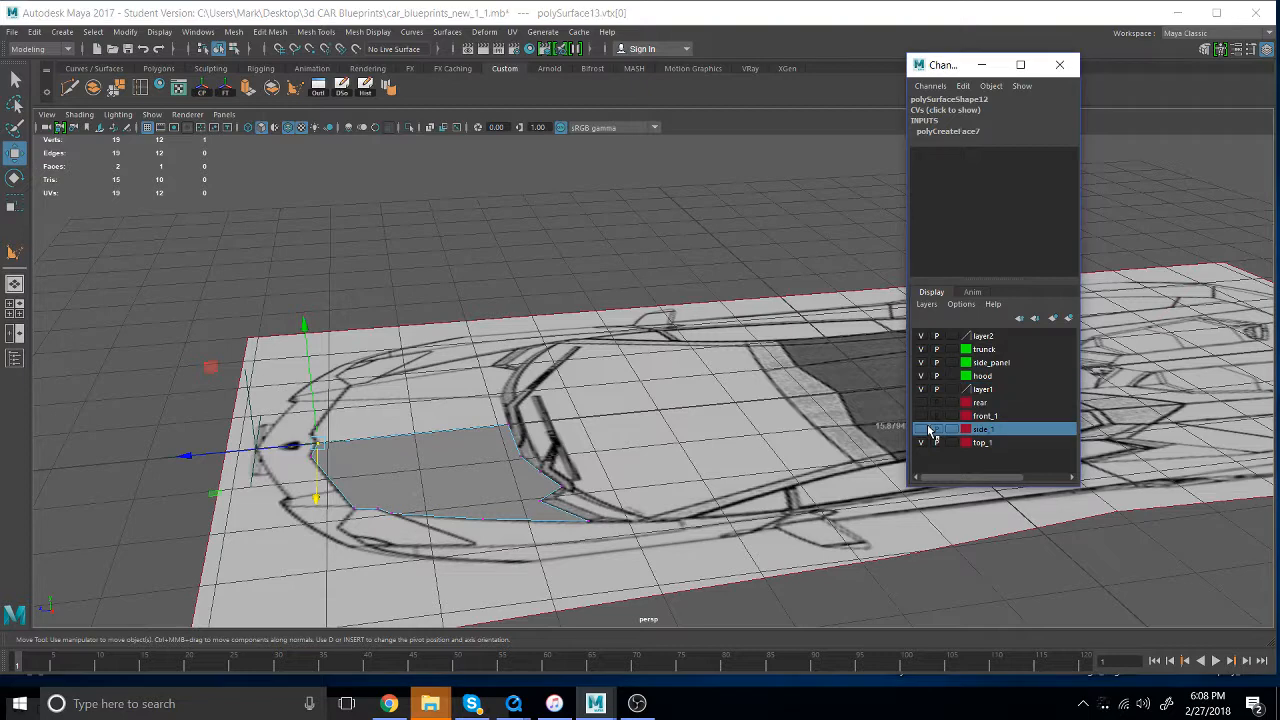
click(922, 429)
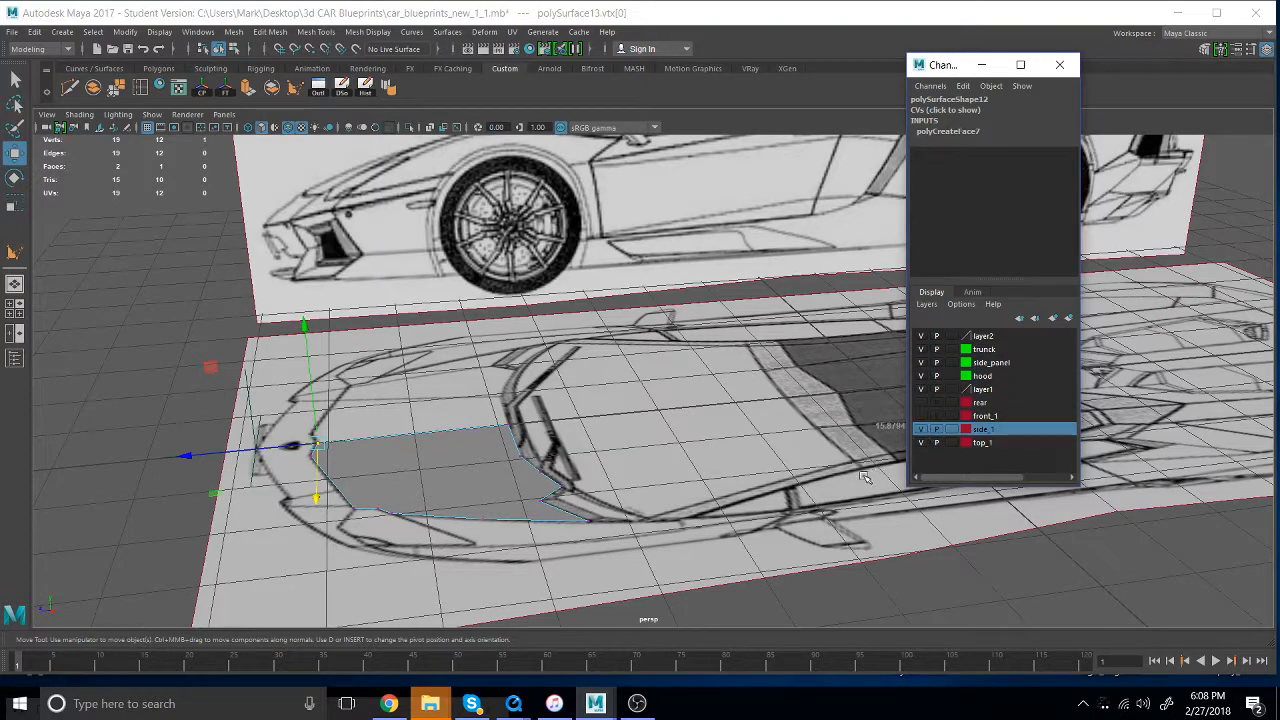
- Arrange two full-height viewports with the side view framed on the car's front beside the perspective view, keeping the Channel Box clear
key(space)
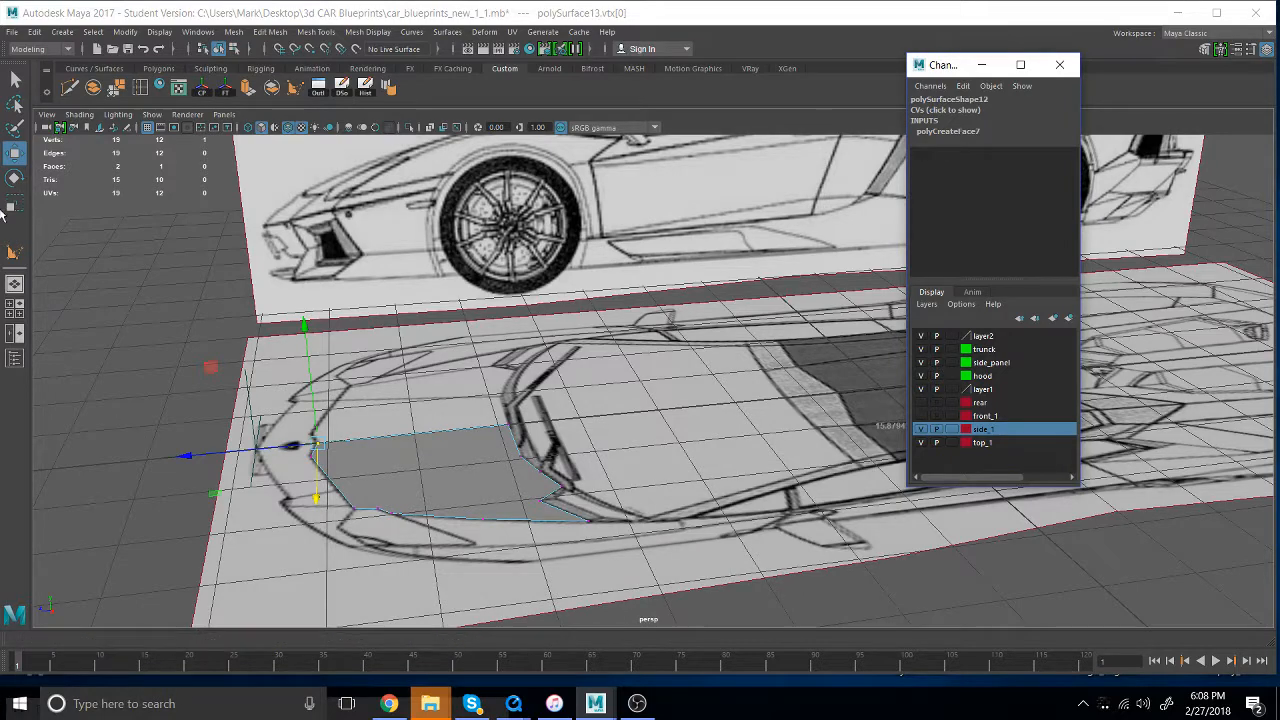
key(space)
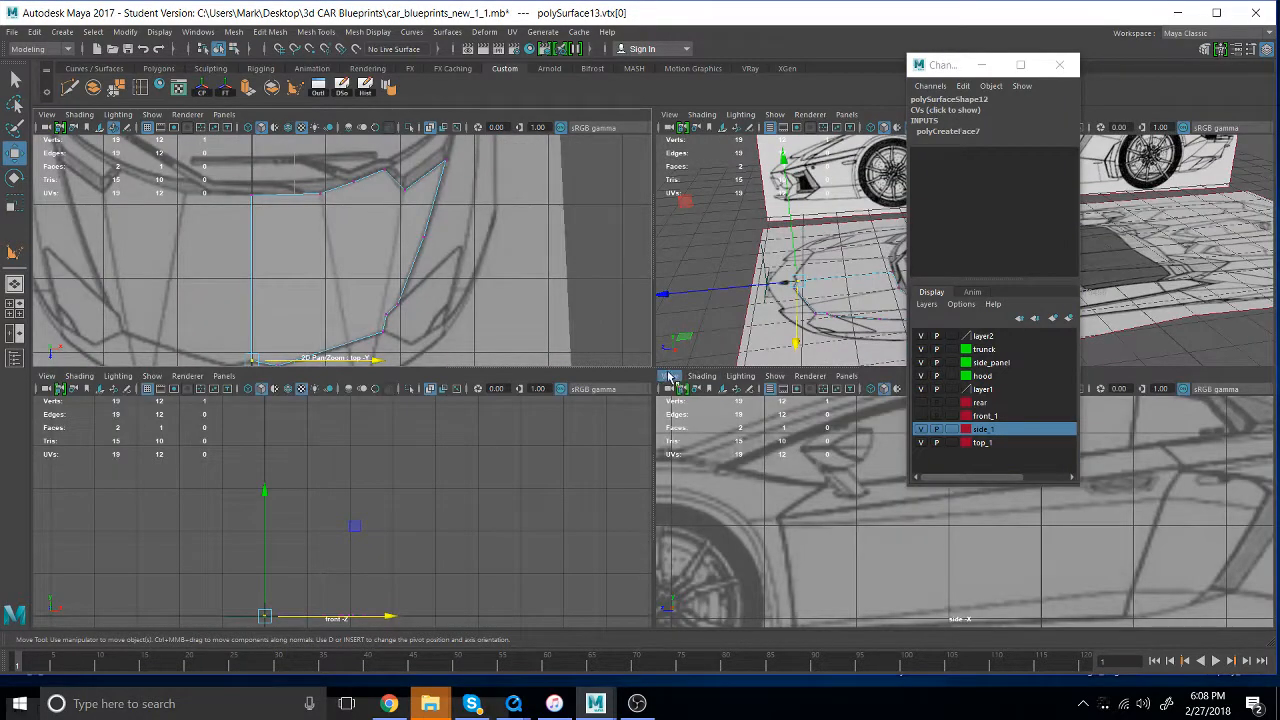
drag(653, 368, 654, 632)
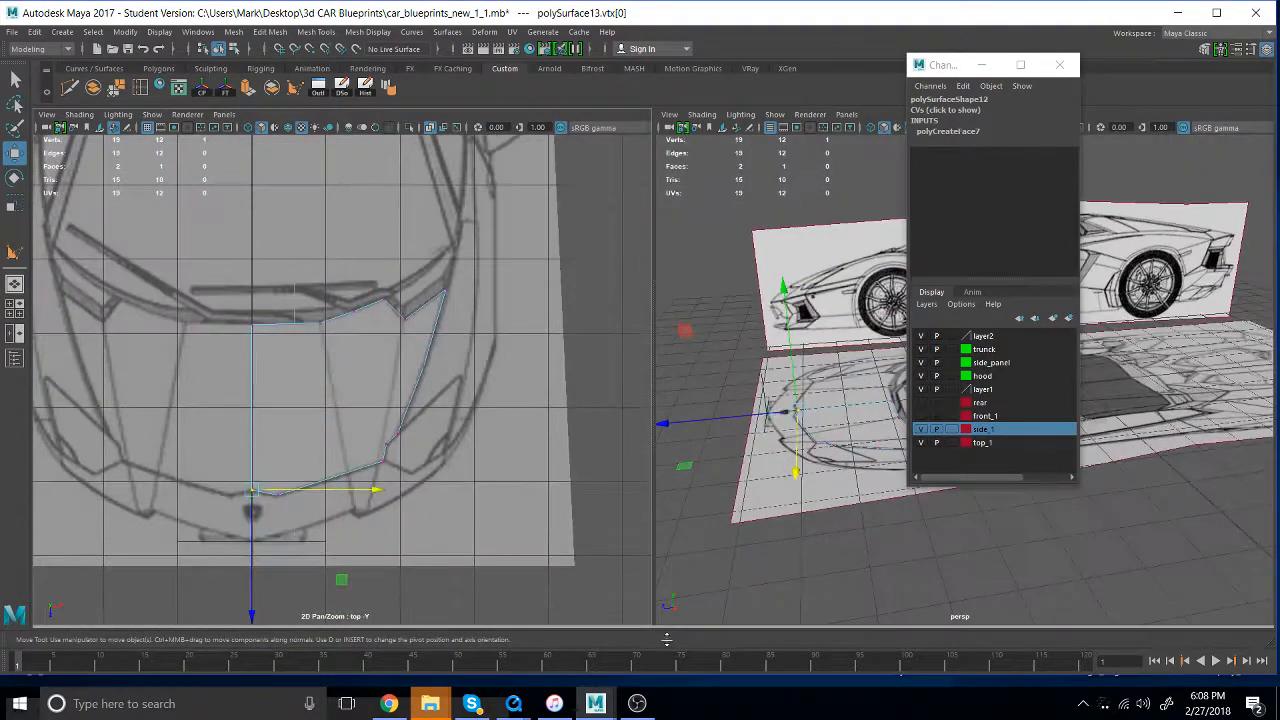
click(983, 68)
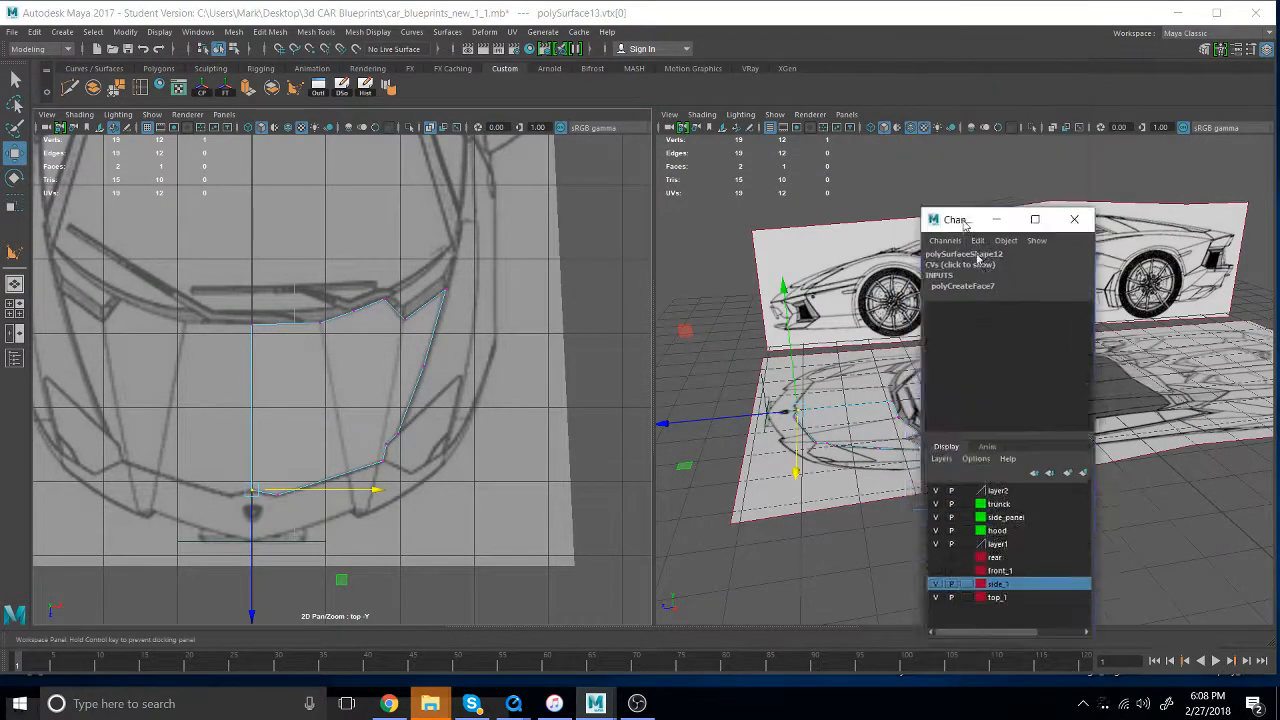
key(space)
drag(291, 247, 358, 250)
scroll(420, 434, down, 3)
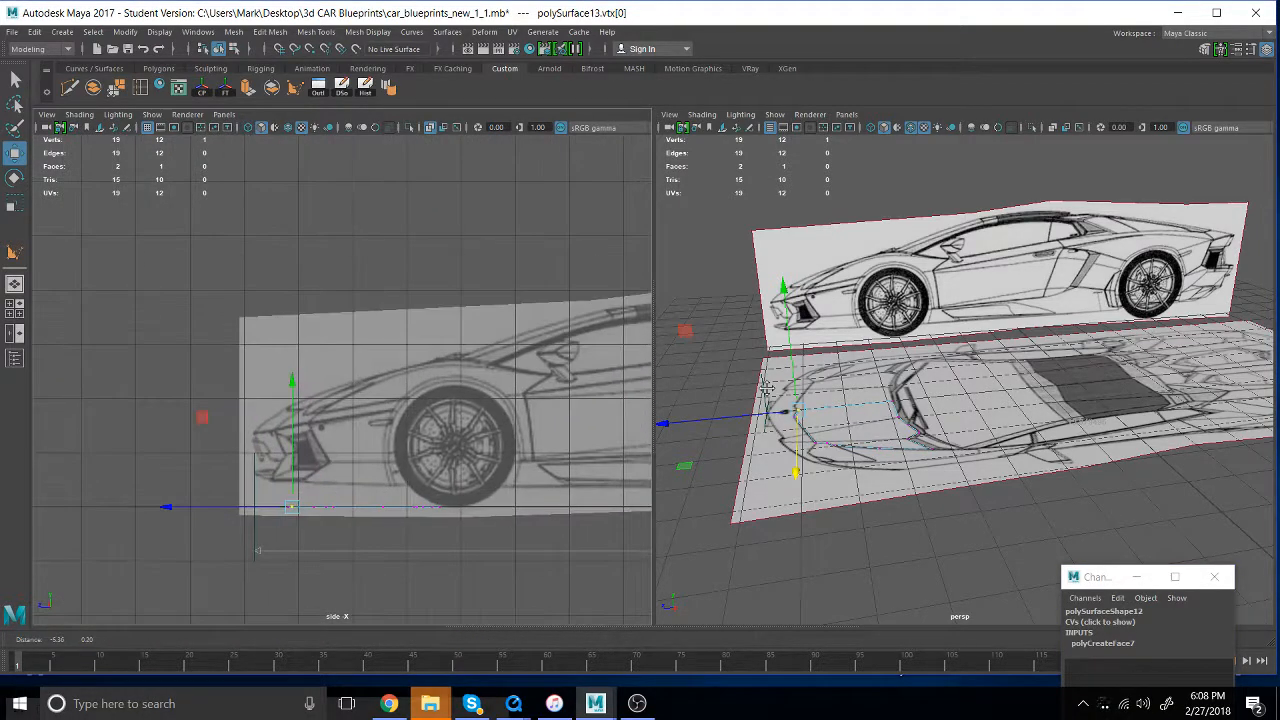
alt+middle_drag(766, 388, 629, 353)
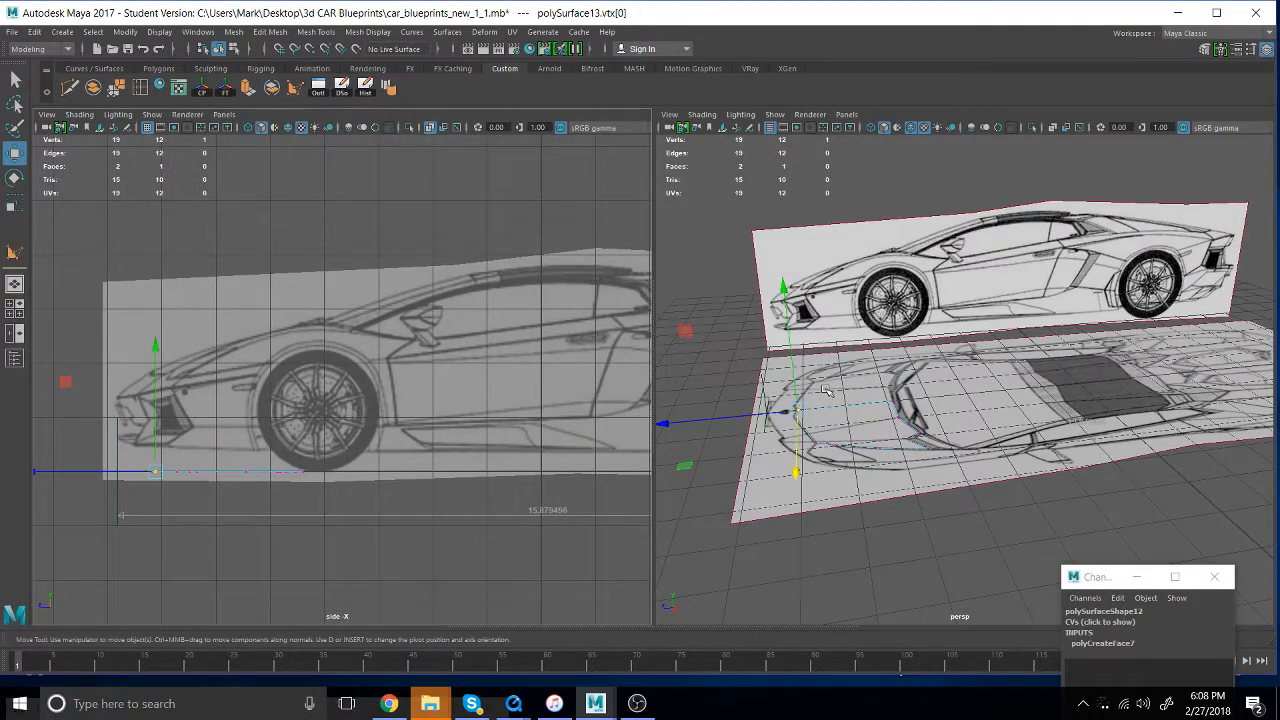
- Leave only the hood polygon selected in object mode, undoing the vertical move made together with the blueprint plane
right_drag(846, 412, 910, 322)
click(855, 410)
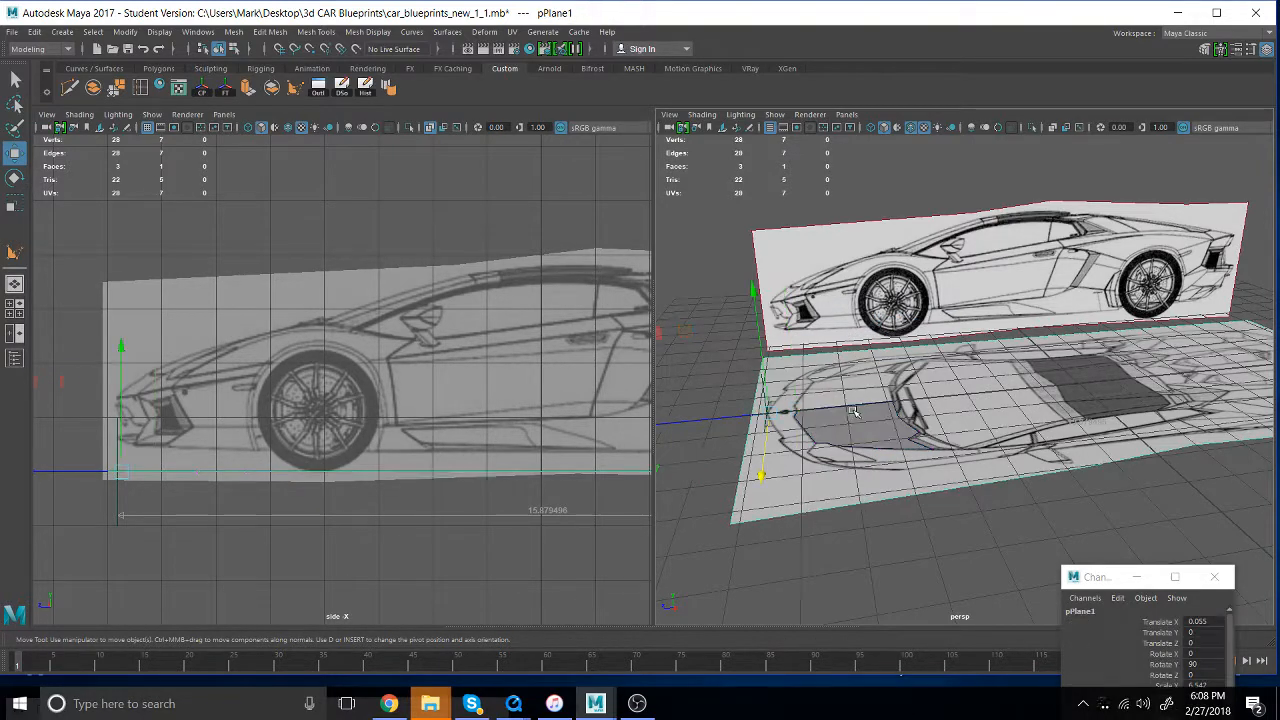
shift+click(854, 437)
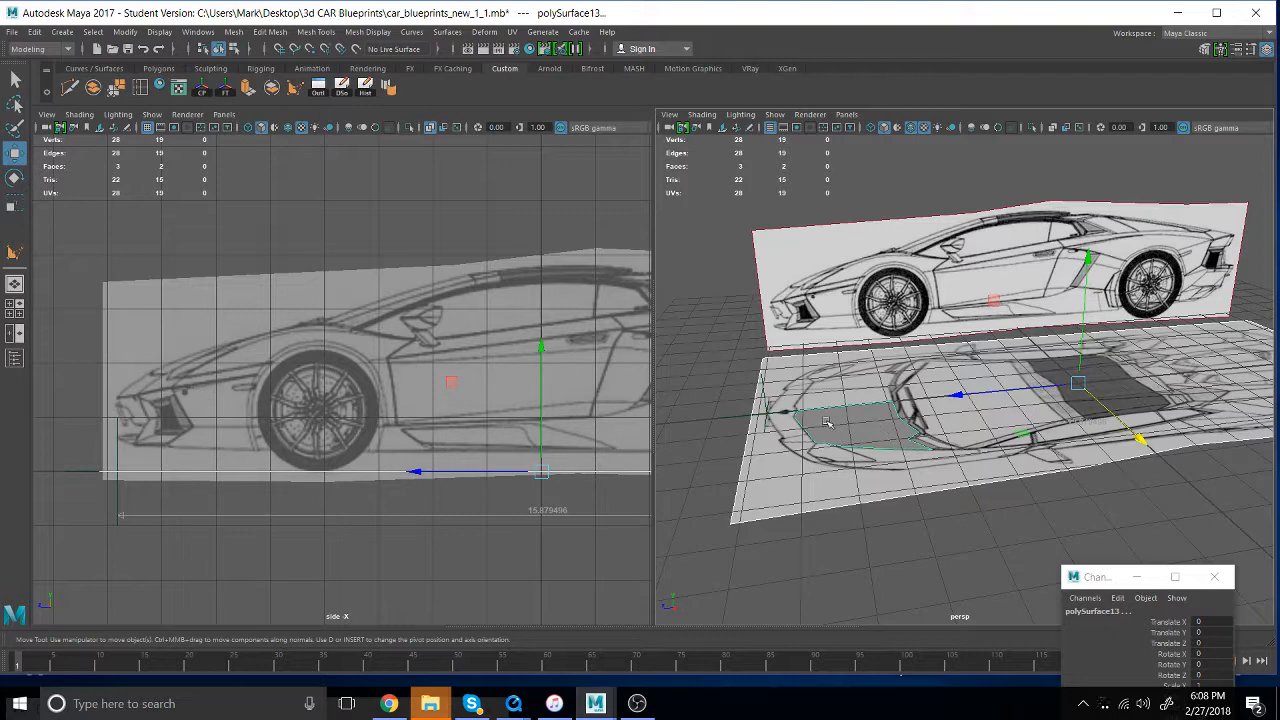
drag(1087, 263, 1124, 186)
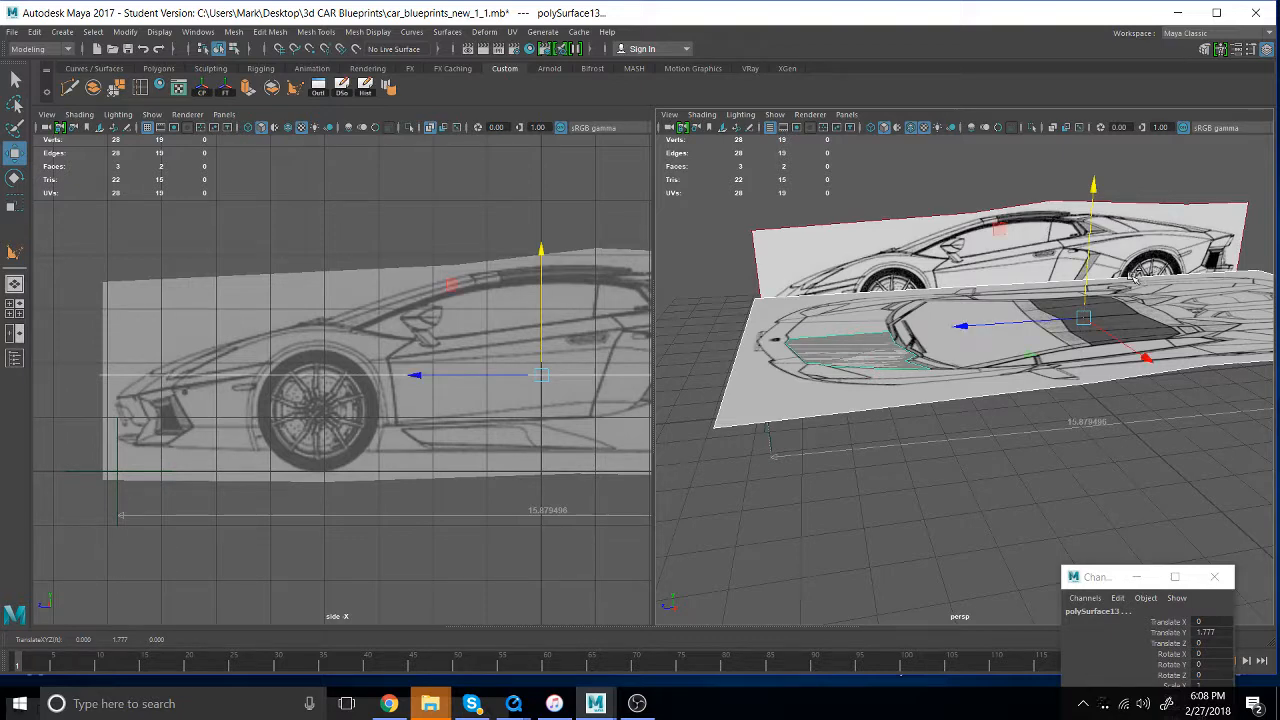
key(ctrl+z)
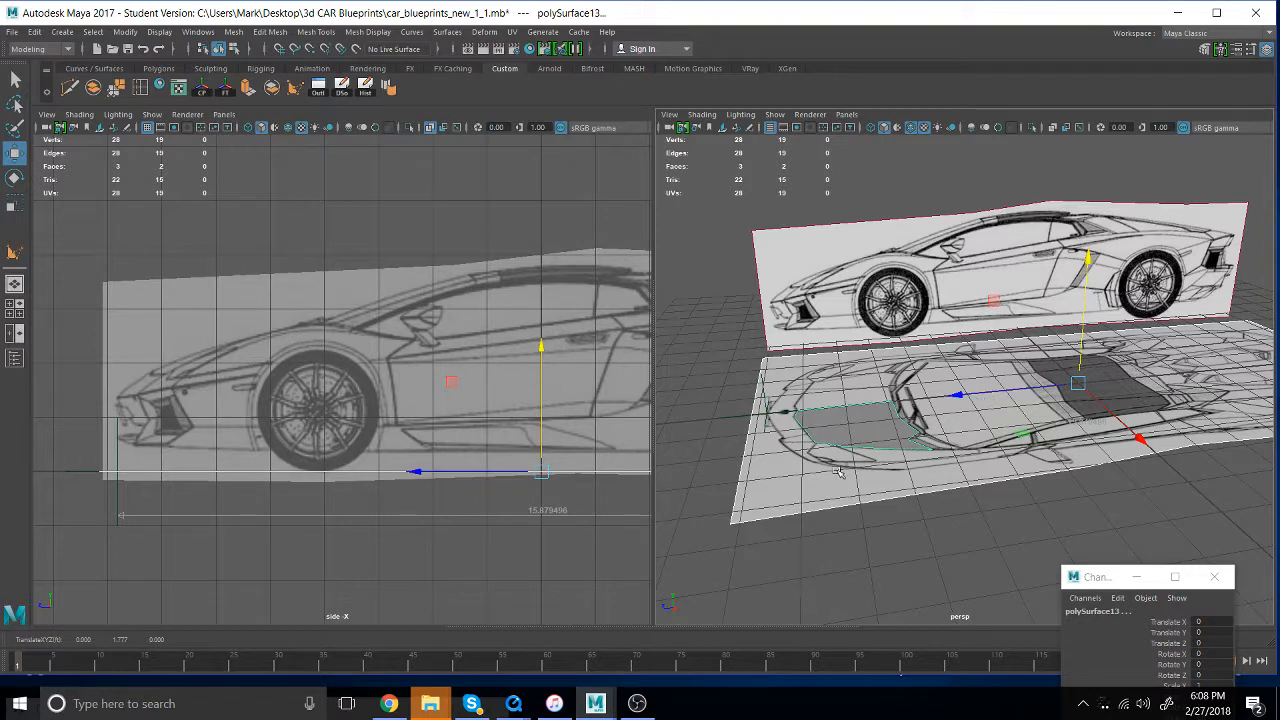
key(ctrl+z)
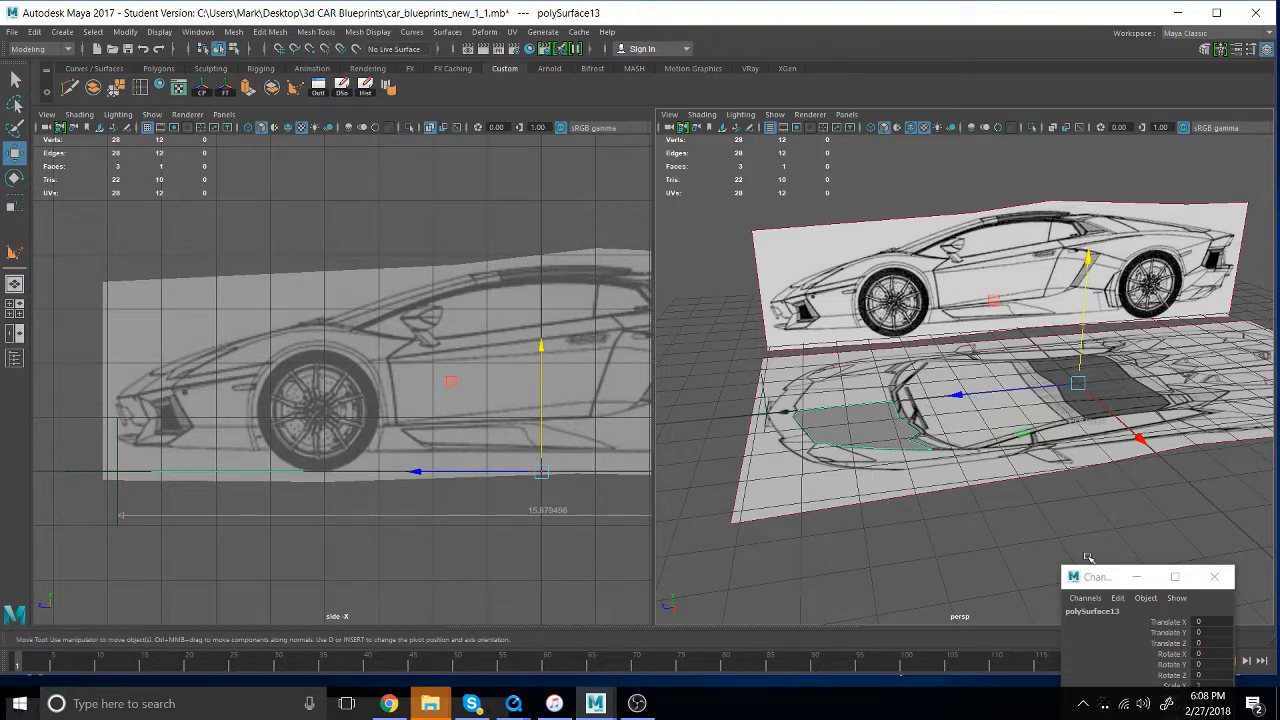
- Set the top_1 and side_1 blueprint layers to reference mode so their planes cannot be selected
drag(1103, 584, 970, 188)
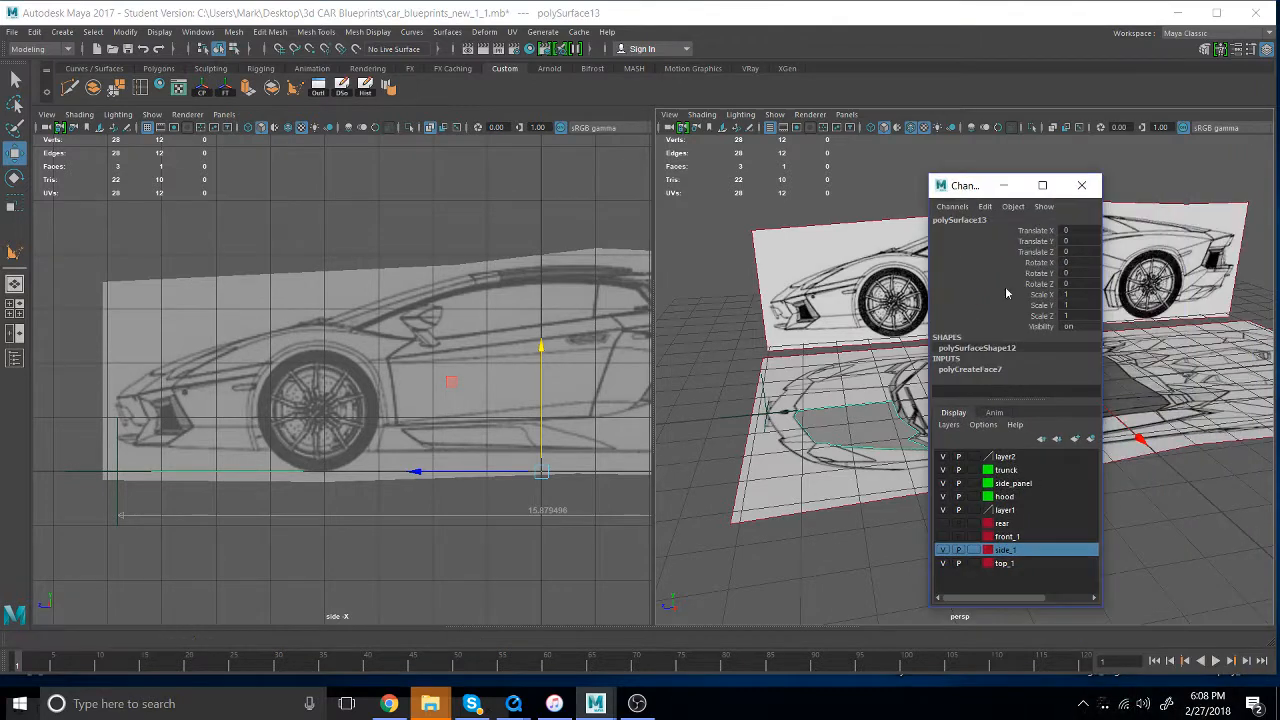
click(972, 564)
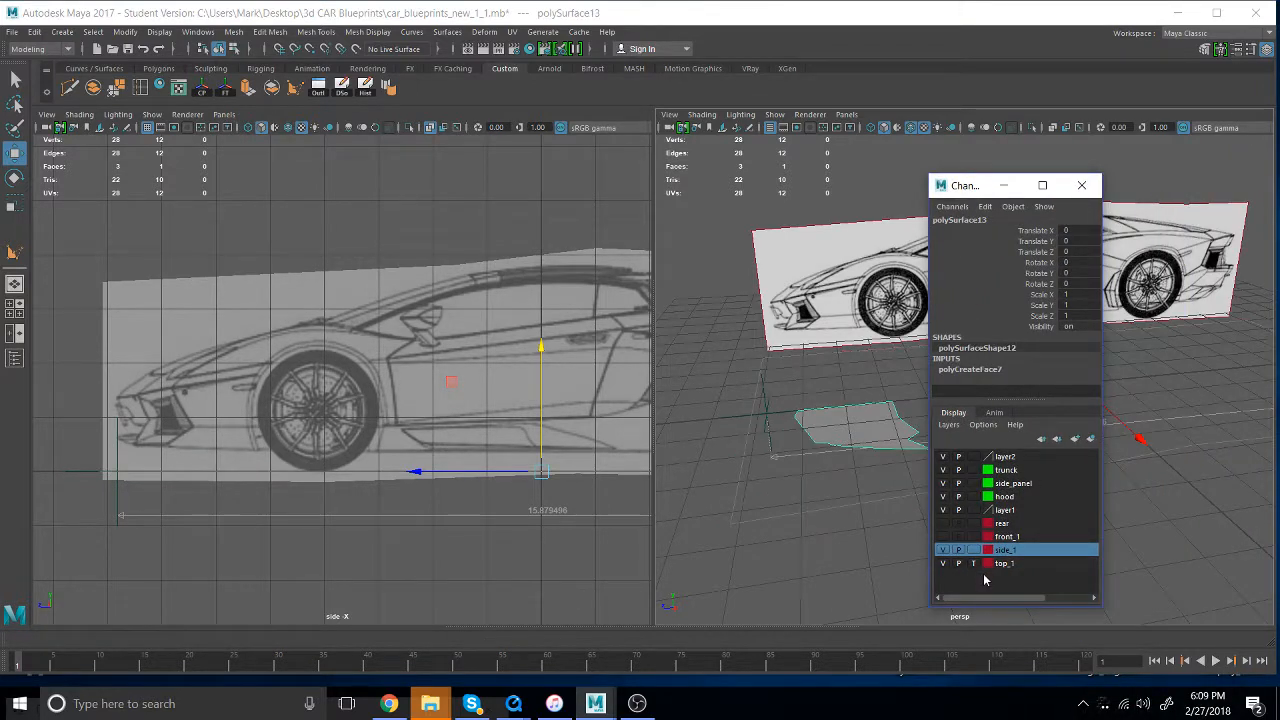
click(973, 563)
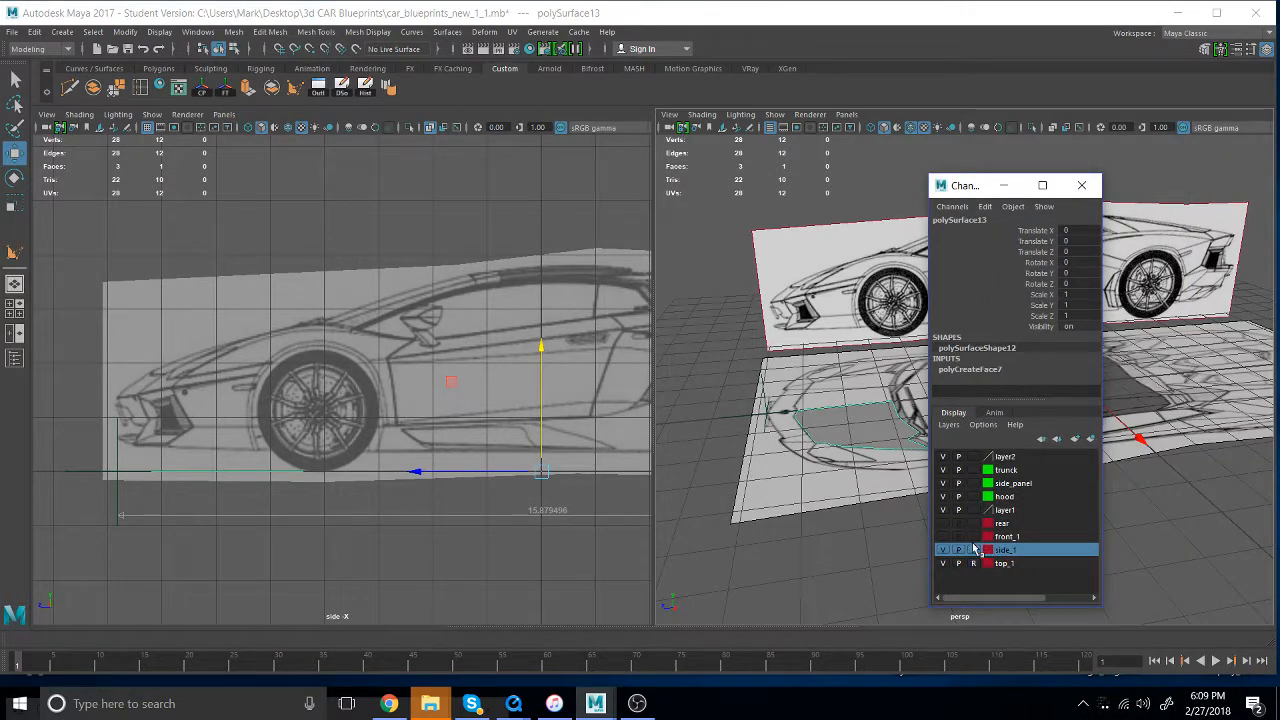
click(974, 551)
click(975, 552)
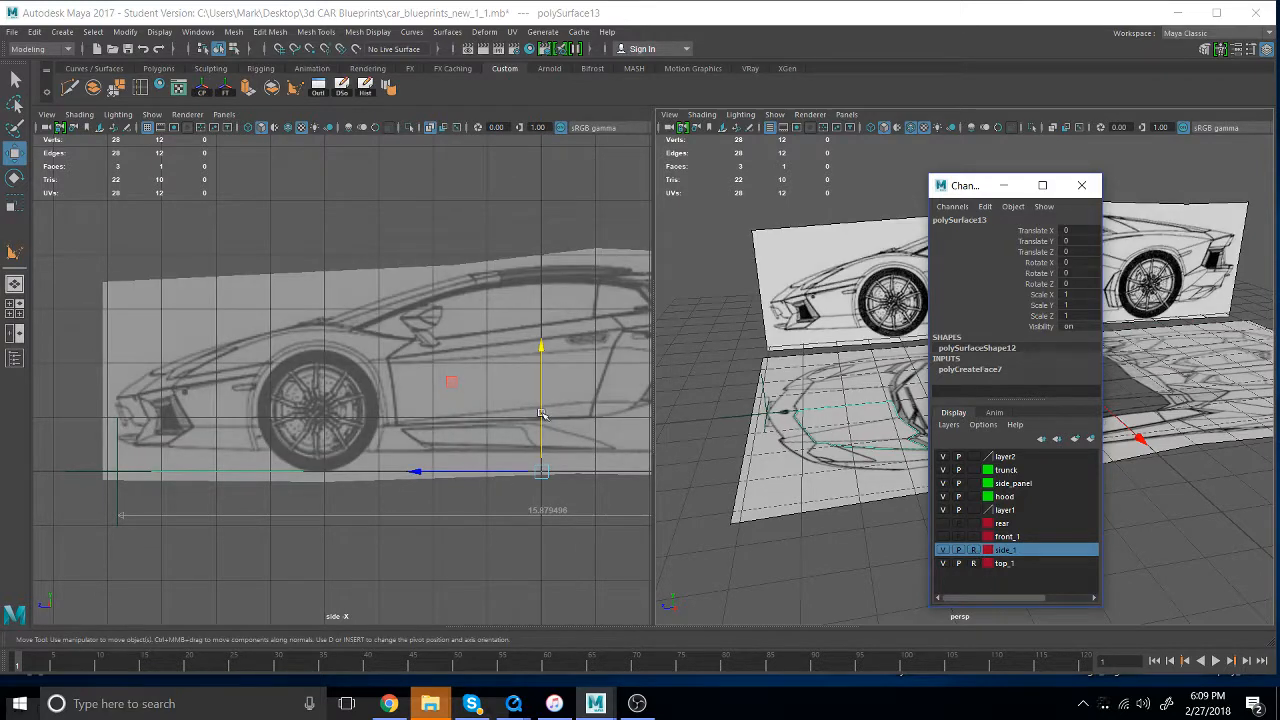
- Raise the hood polygon vertically to a Translate Y of about 1.783, matching the hood's front in the side blueprint
drag(541, 347, 565, 286)
drag(567, 254, 575, 254)
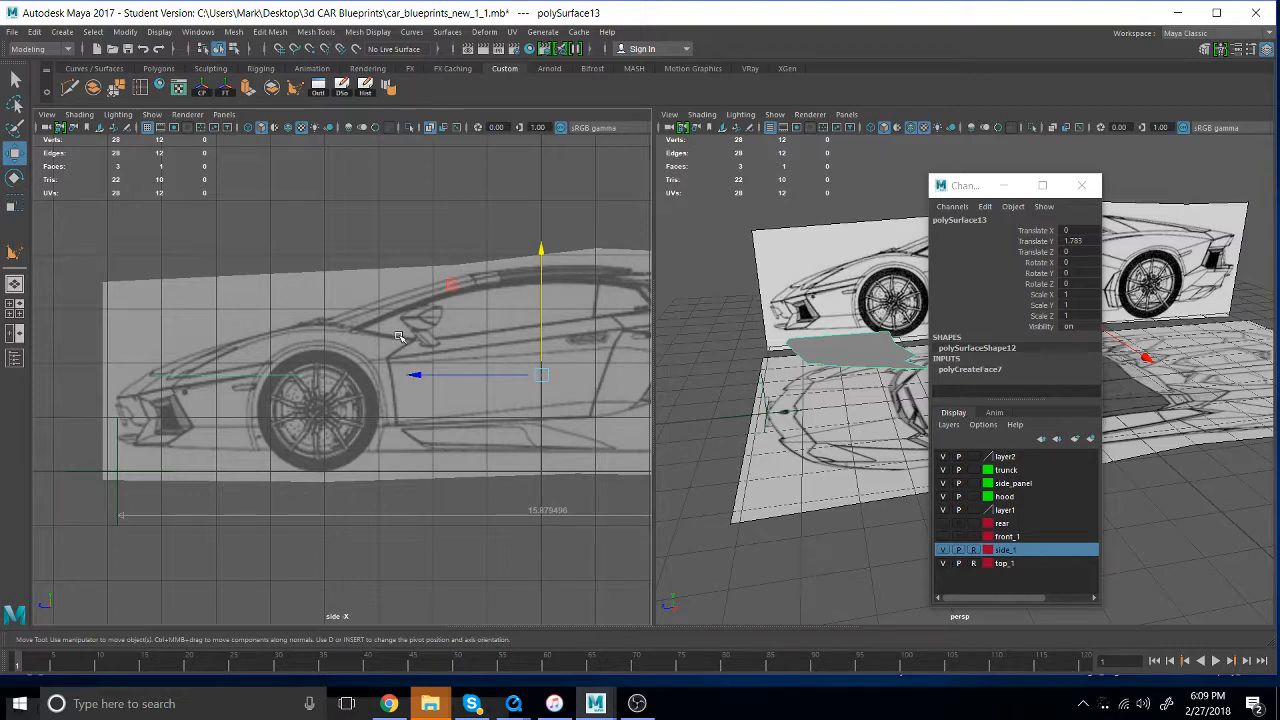
- Show the hood's top view in one viewport and frame the side blueprint's front in the perspective one, moving the Channel Box aside
key(space)
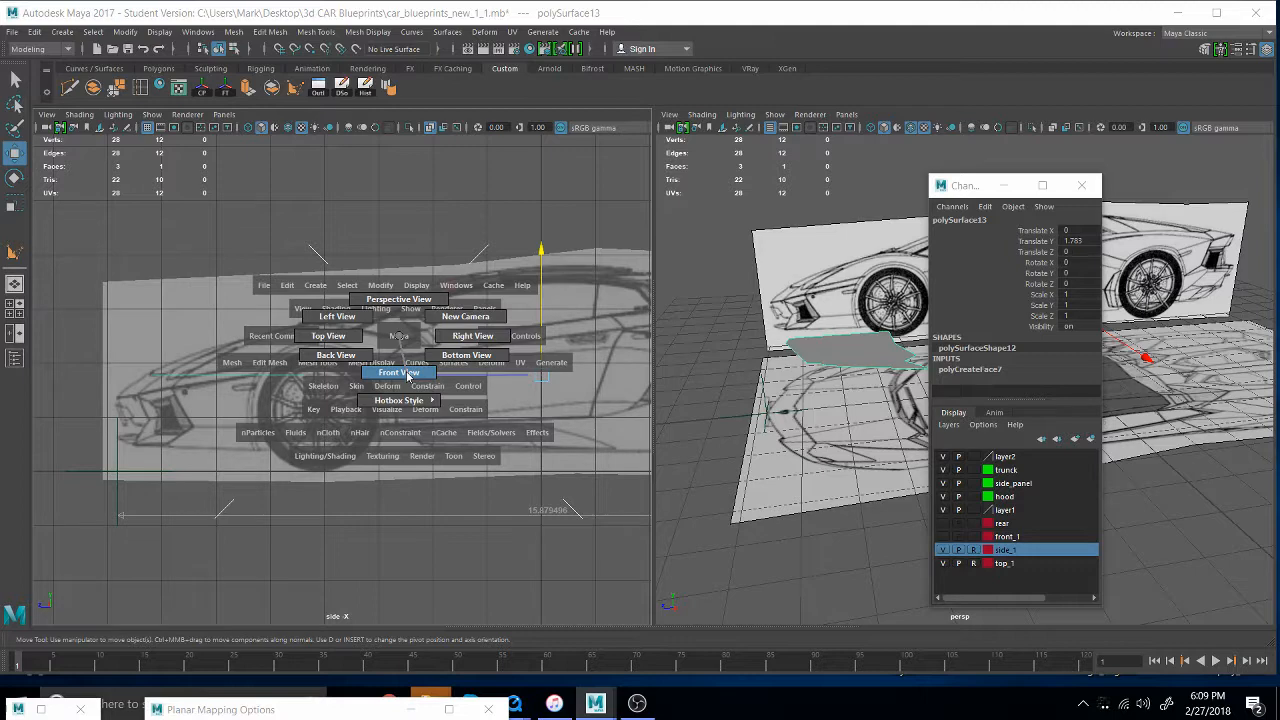
drag(407, 375, 327, 336)
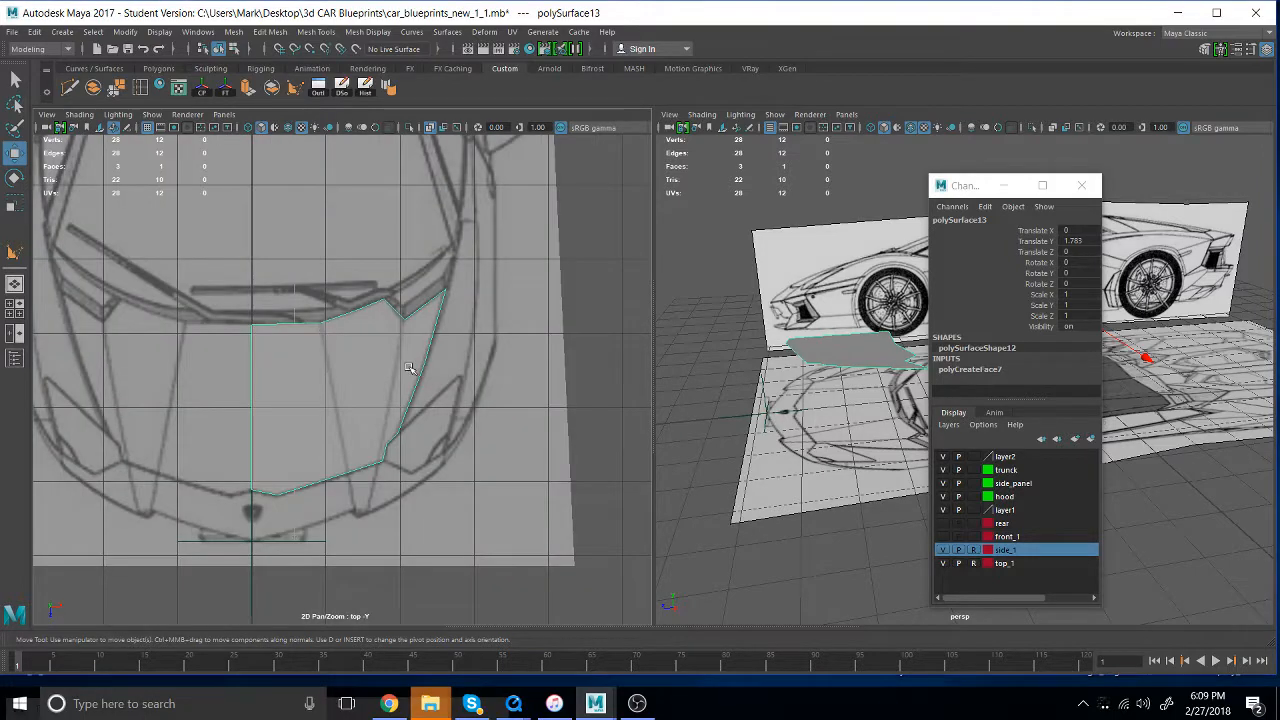
alt+middle_drag(378, 392, 446, 414)
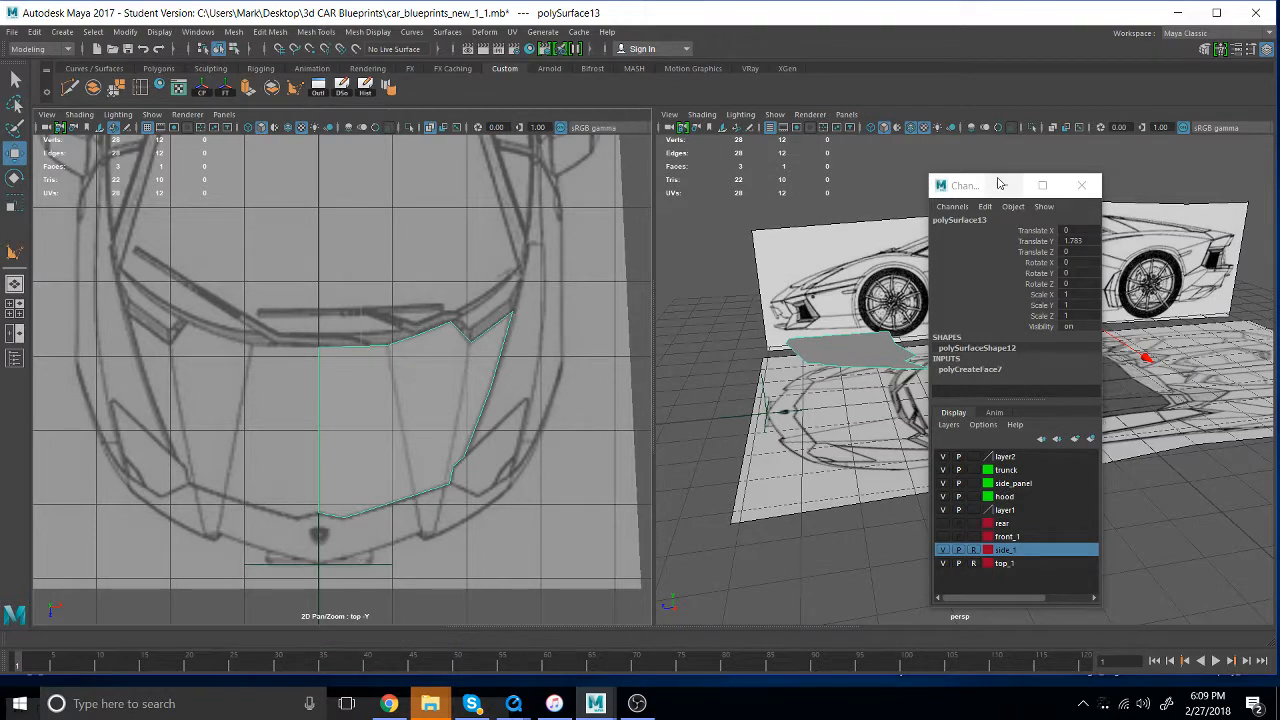
drag(962, 185, 1001, 532)
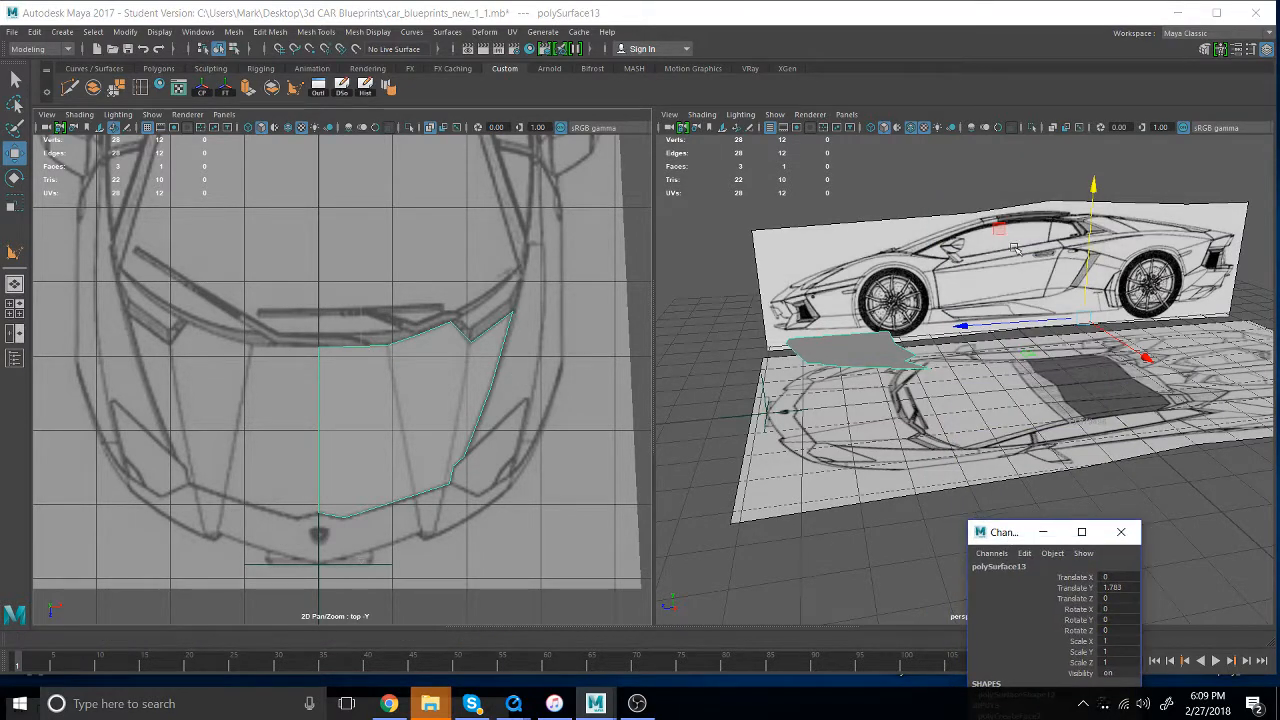
alt+drag(1016, 250, 994, 248)
alt+right_drag(994, 248, 1195, 470)
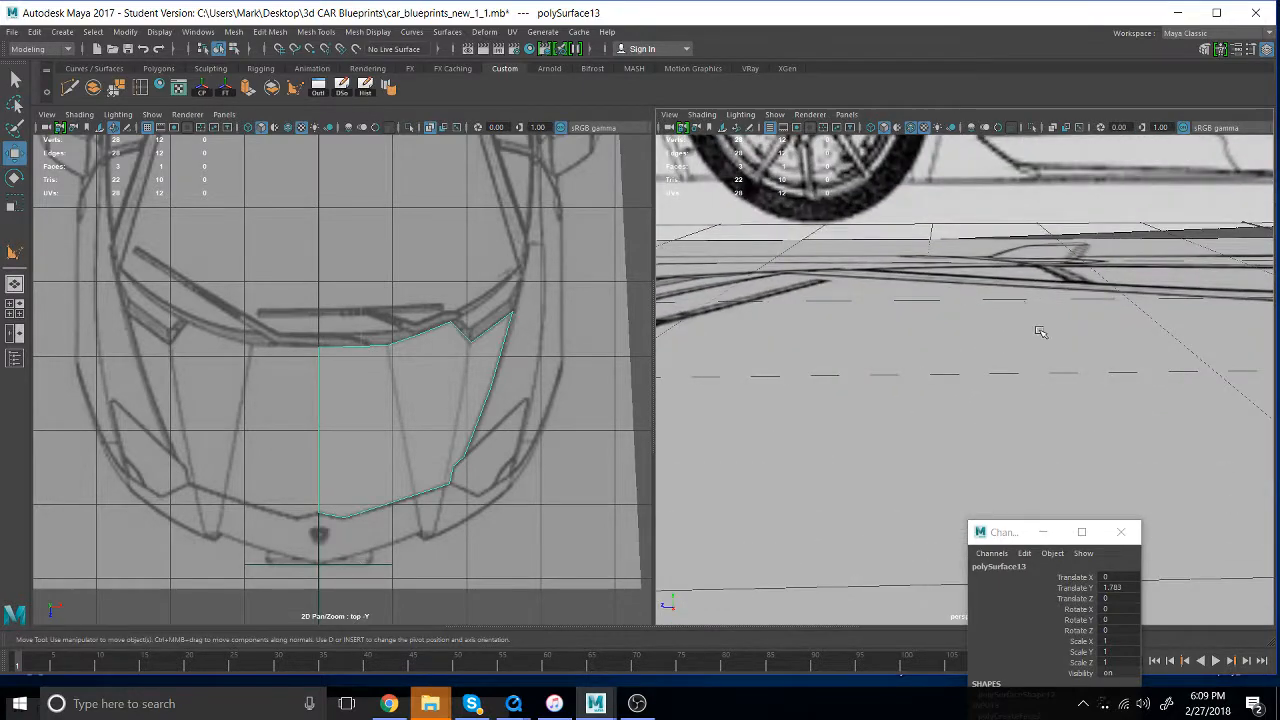
alt+middle_drag(800, 170, 965, 468)
alt+drag(965, 468, 946, 417)
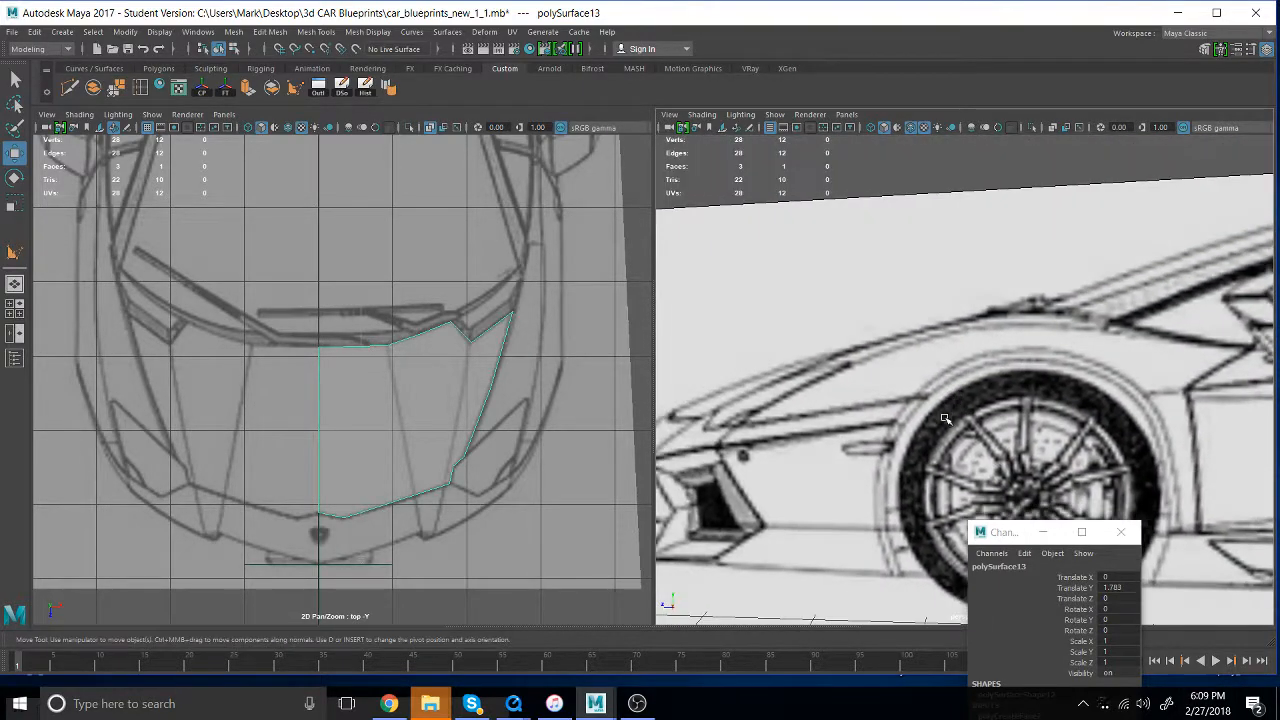
alt+middle_drag(946, 417, 1113, 247)
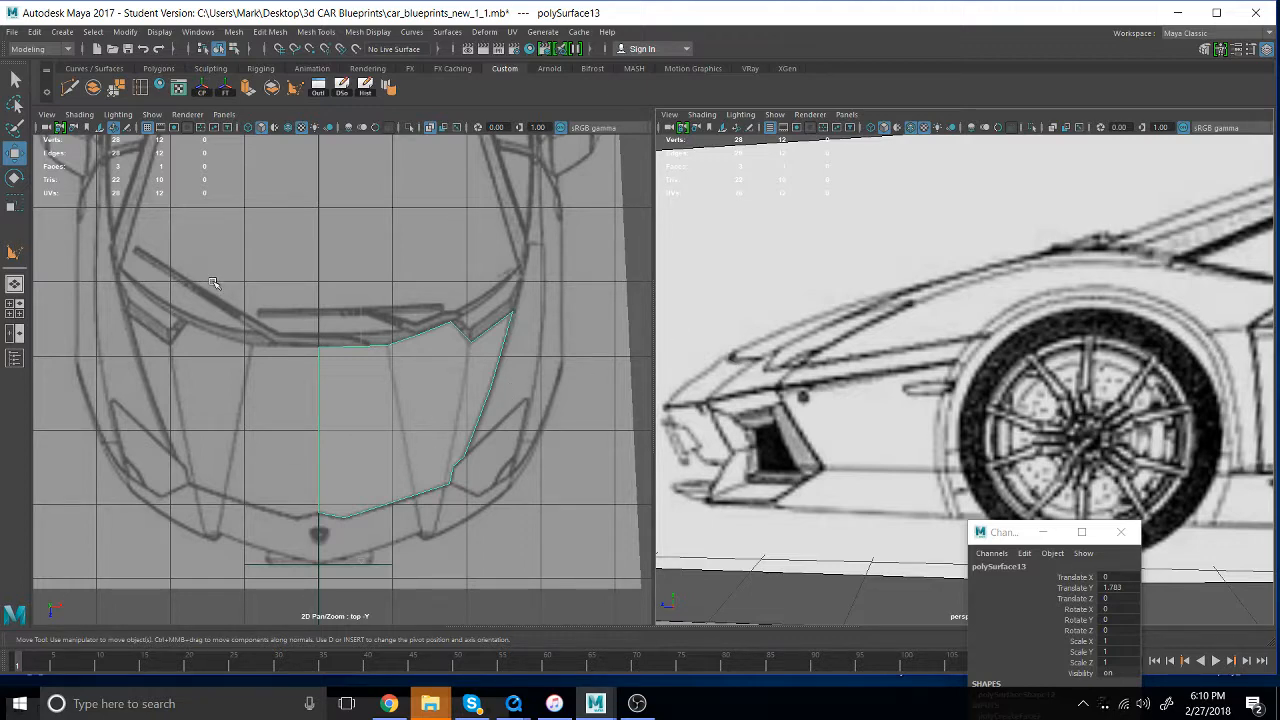
- Multi-Cut a crosswise edge near the hood's front, from the outer corner by the headlight through one interior point to the centerline
click(73, 90)
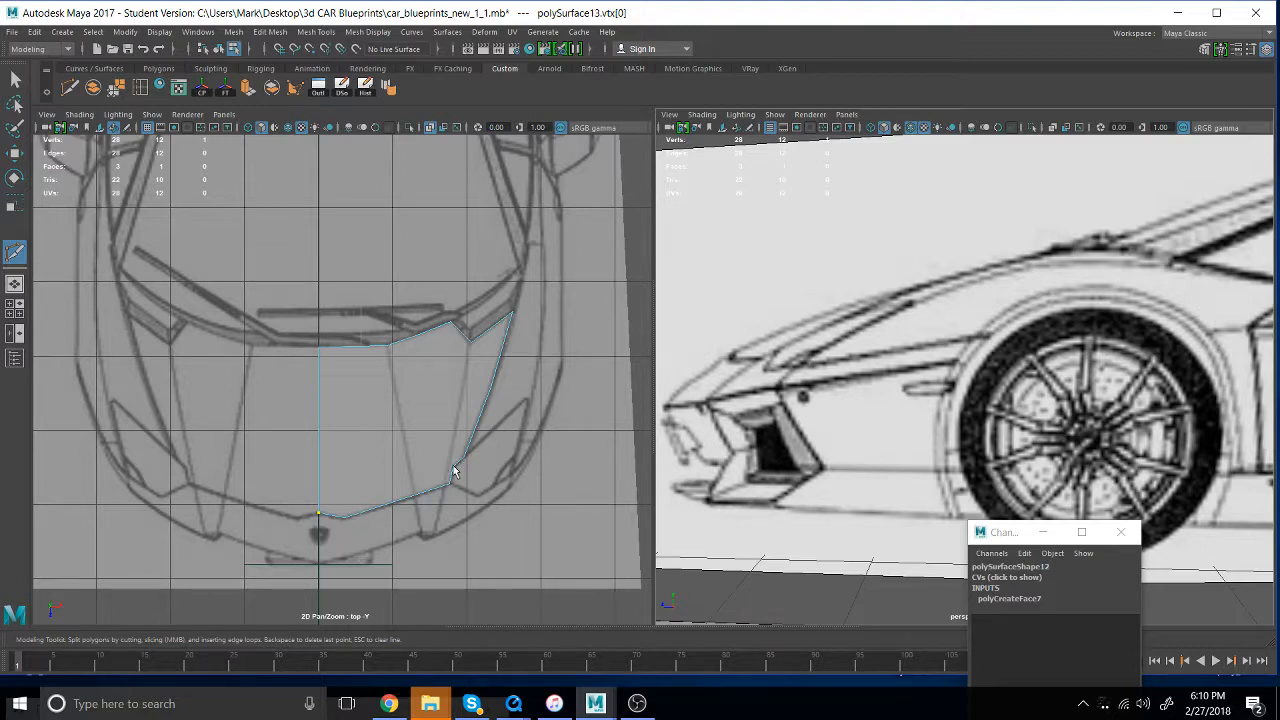
drag(456, 472, 489, 383)
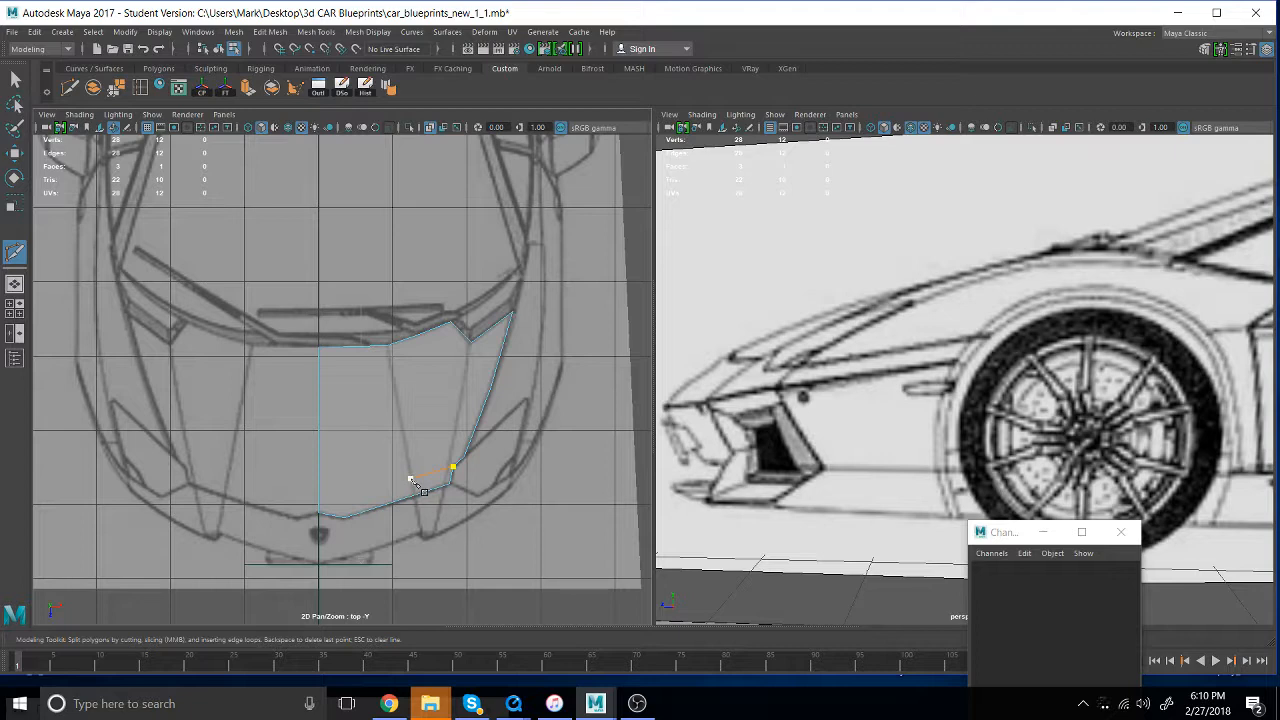
click(410, 479)
click(328, 487)
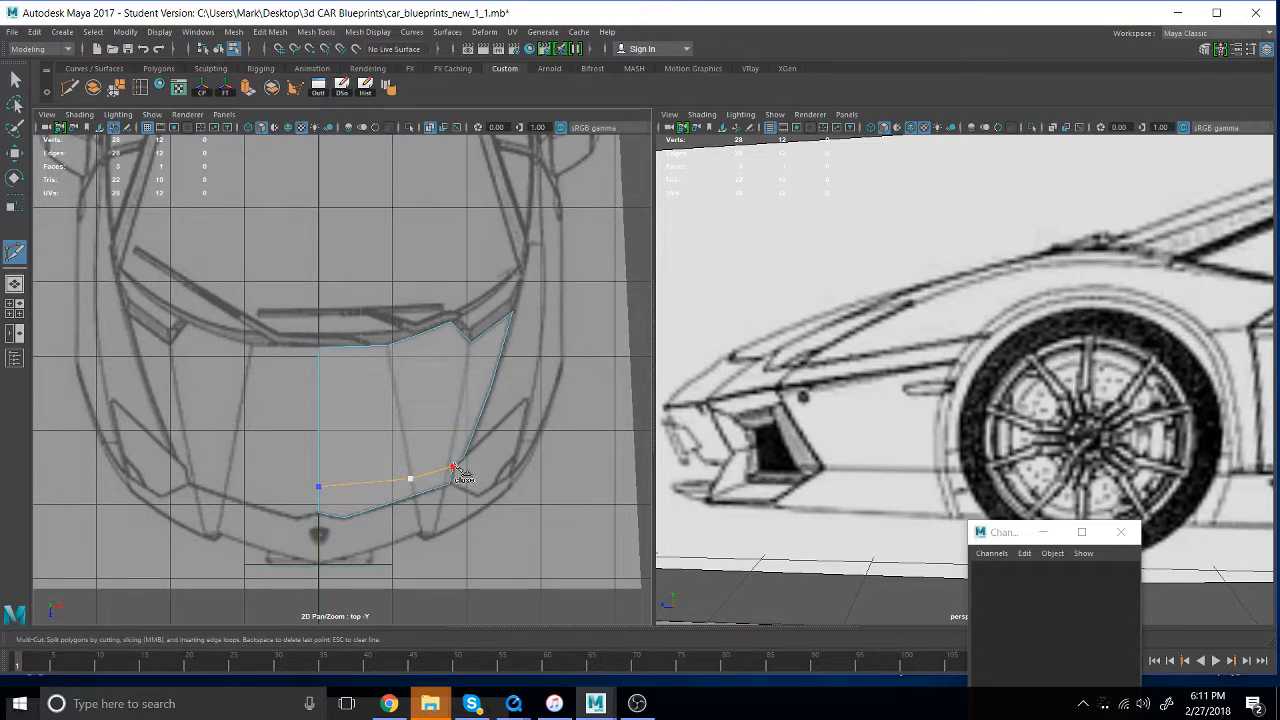
key(Return)
key(Escape)
- Multi-Cut a second crosswise edge across the middle of the hood, from the outer edge through two interior points to the centerline
click(502, 369)
click(530, 353)
click(499, 374)
click(495, 435)
key(ctrl+z)
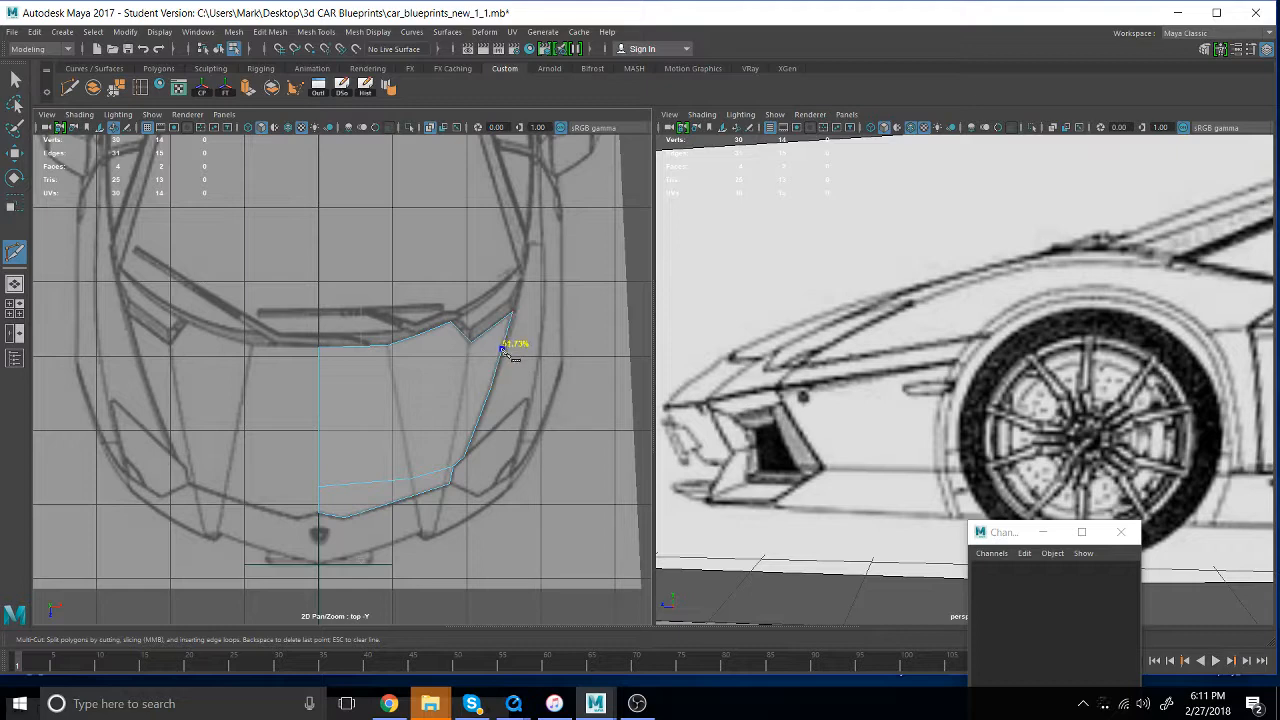
click(464, 407)
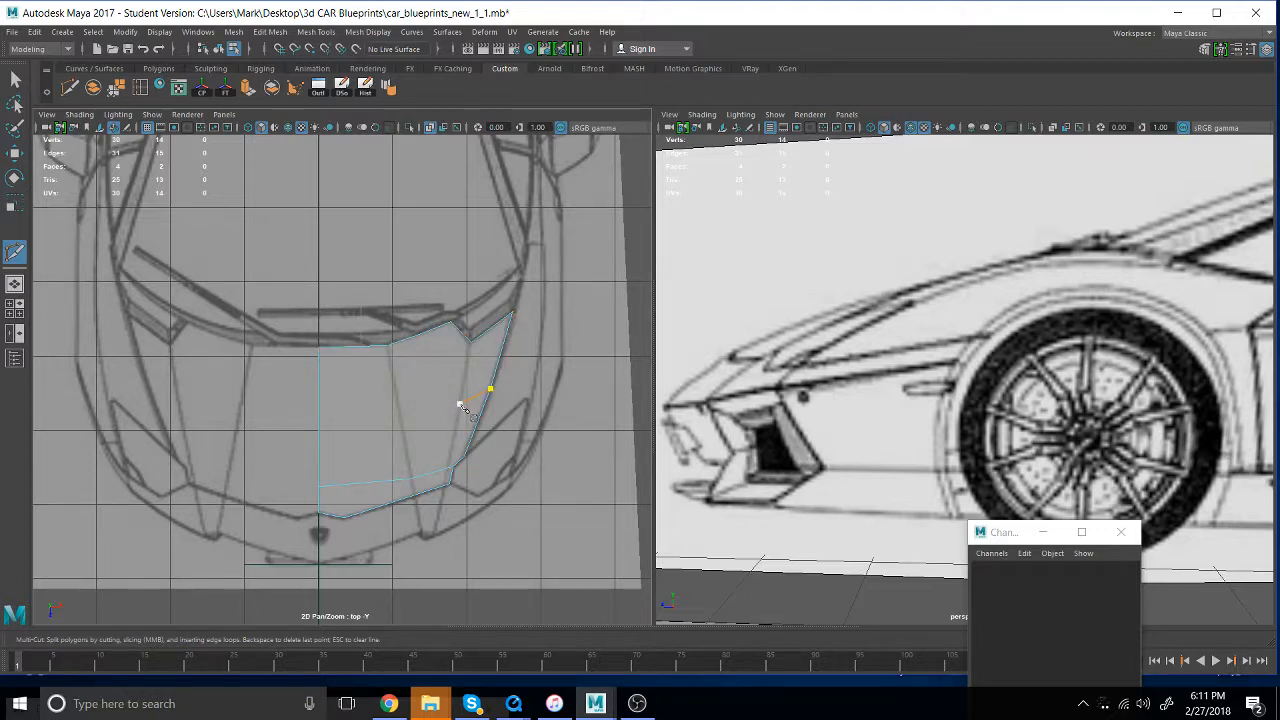
click(401, 419)
click(318, 425)
key(Return)
click(387, 346)
key(Escape)
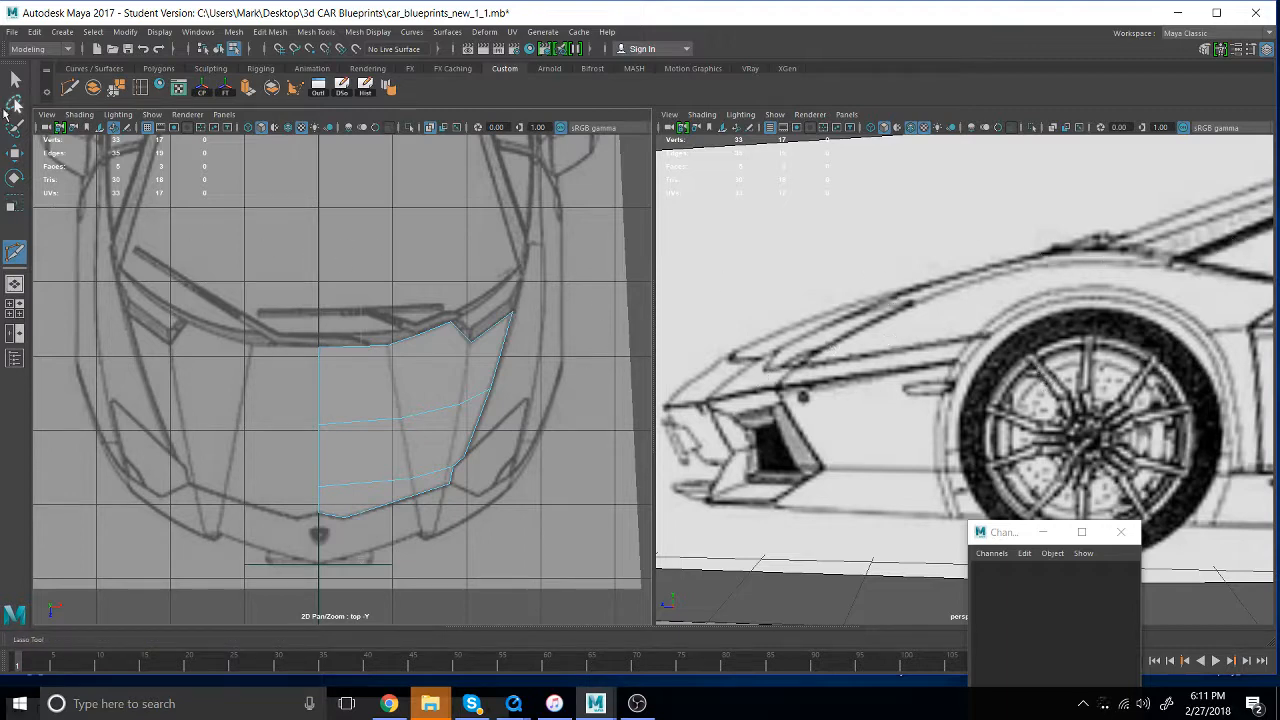
- Select all the hood vertices and replace the perspective view with the side view, framed on the car's front
key(q)
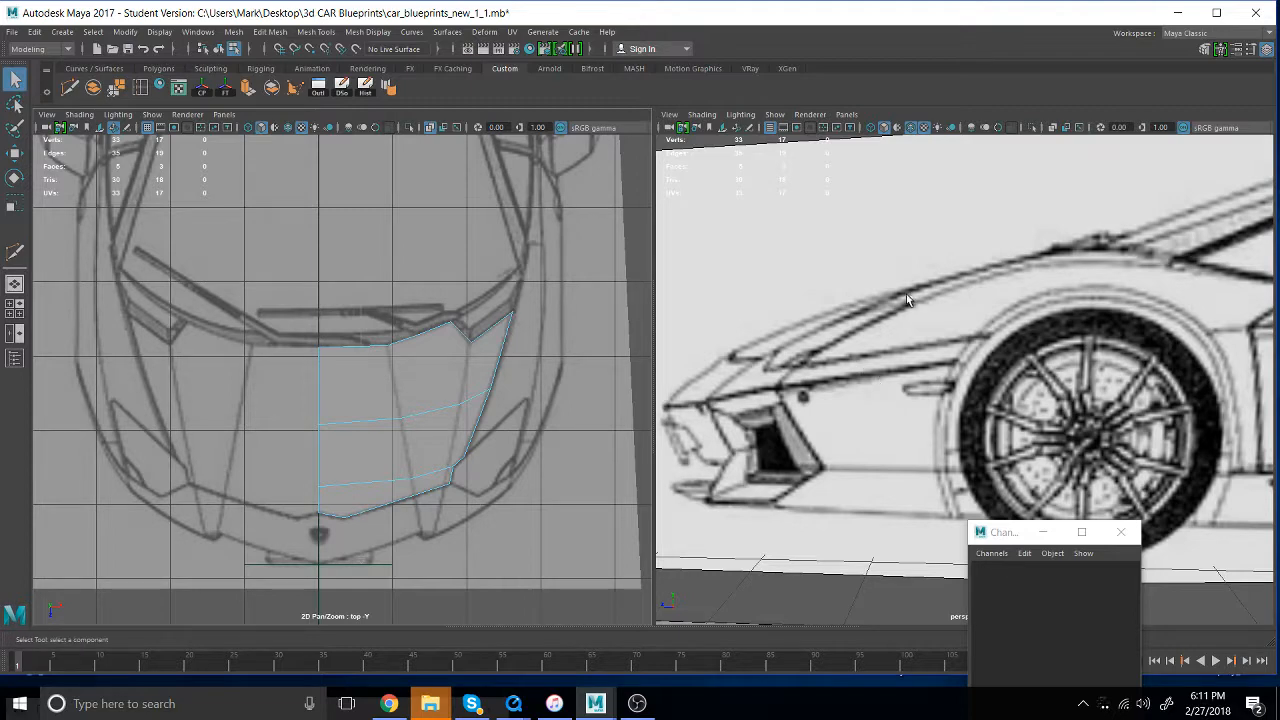
right_drag(394, 439, 307, 345)
drag(304, 499, 206, 266)
alt+drag(914, 388, 1080, 355)
key(space)
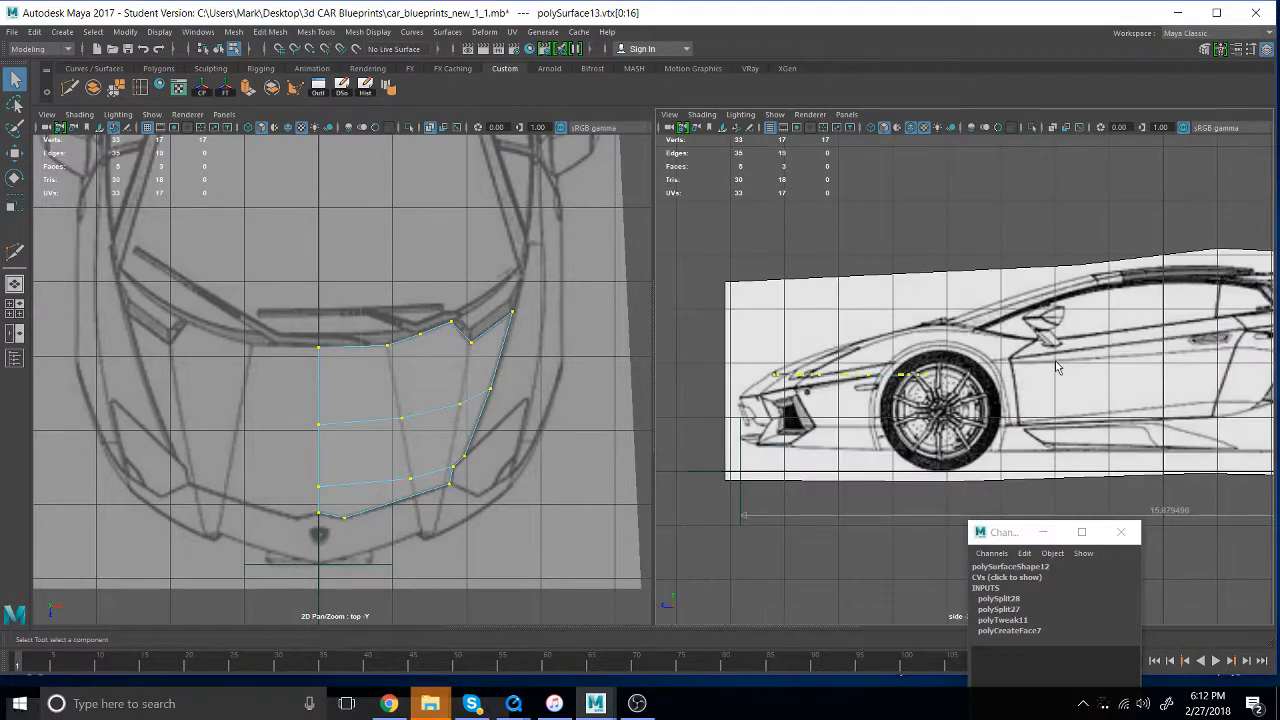
scroll(937, 511, up, 5)
alt+middle_drag(937, 511, 1177, 481)
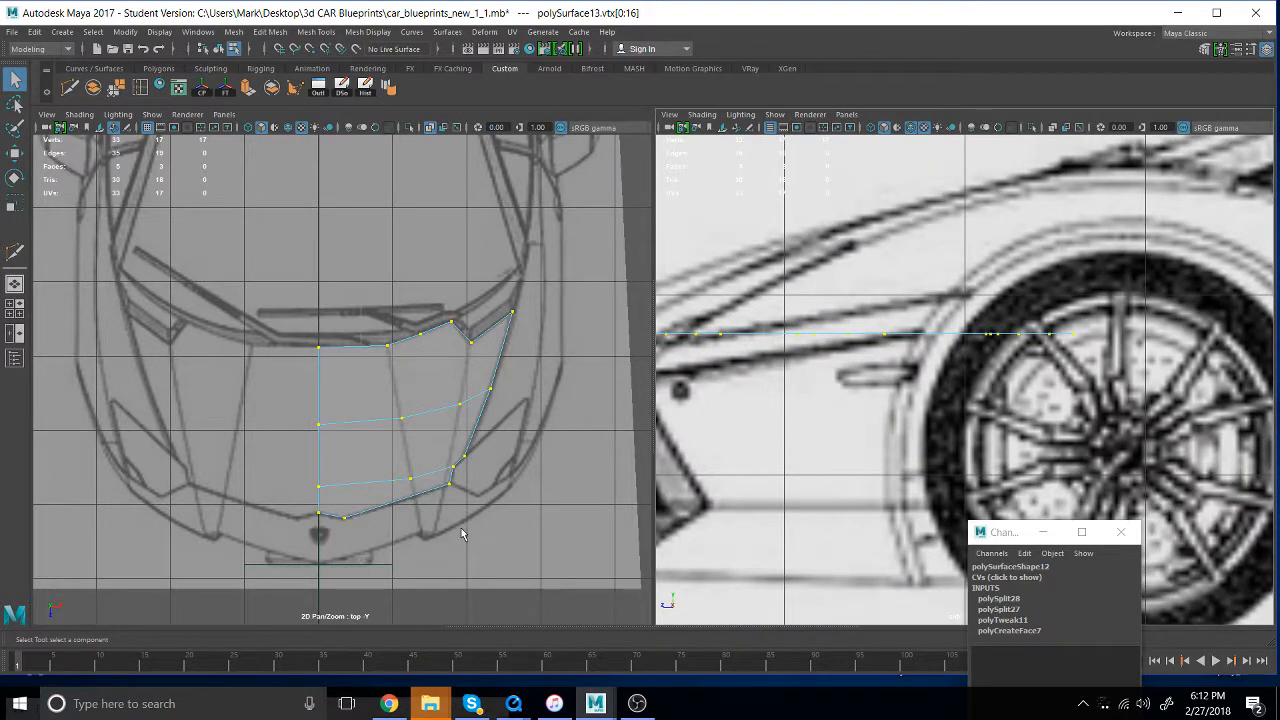
alt+right_drag(948, 446, 837, 407)
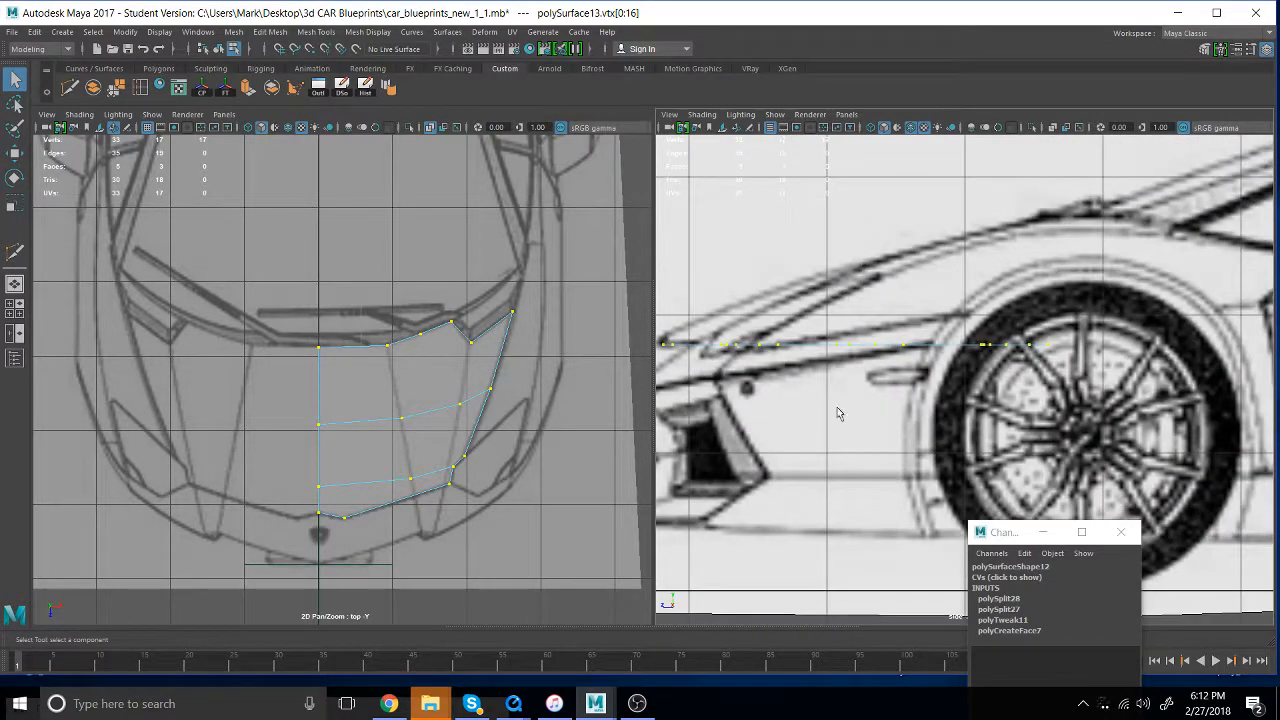
alt+middle_drag(837, 407, 927, 415)
- Deselect the front-edge vertices and raise the others until the first crosswise row meets the hood line in the side blueprint
ctrl+drag(471, 532, 262, 504)
ctrl+drag(505, 513, 428, 478)
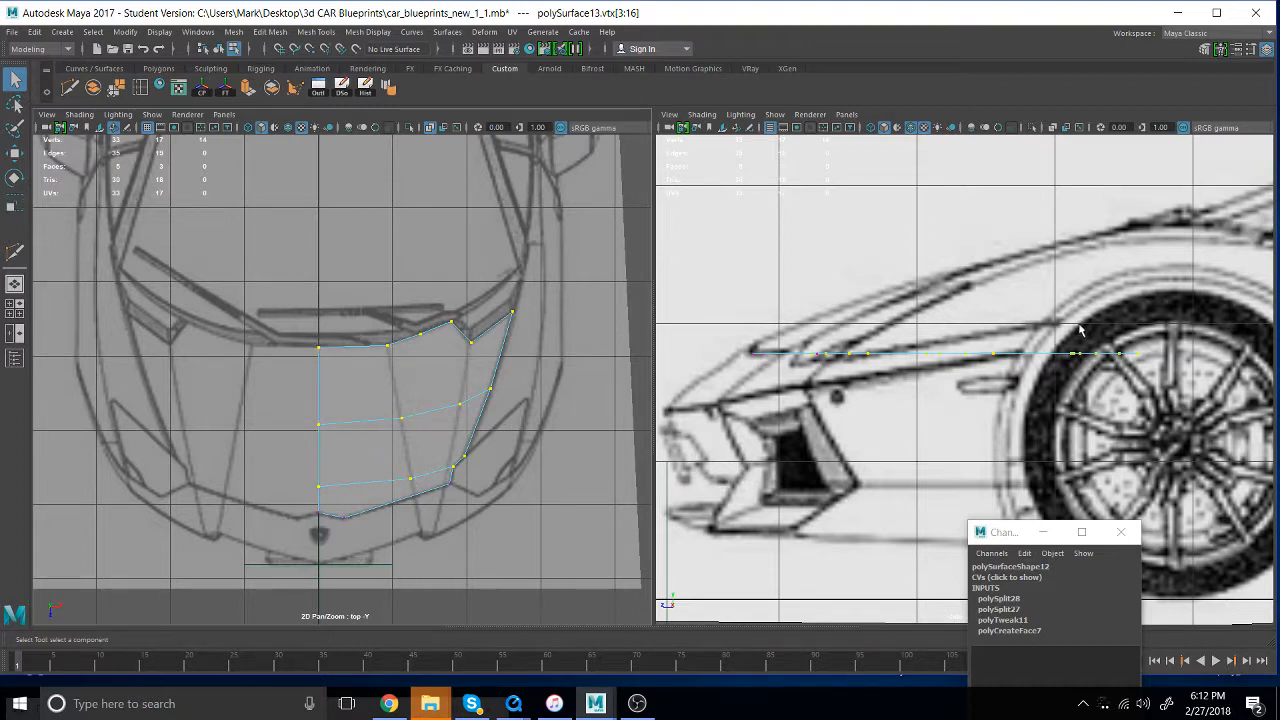
key(w)
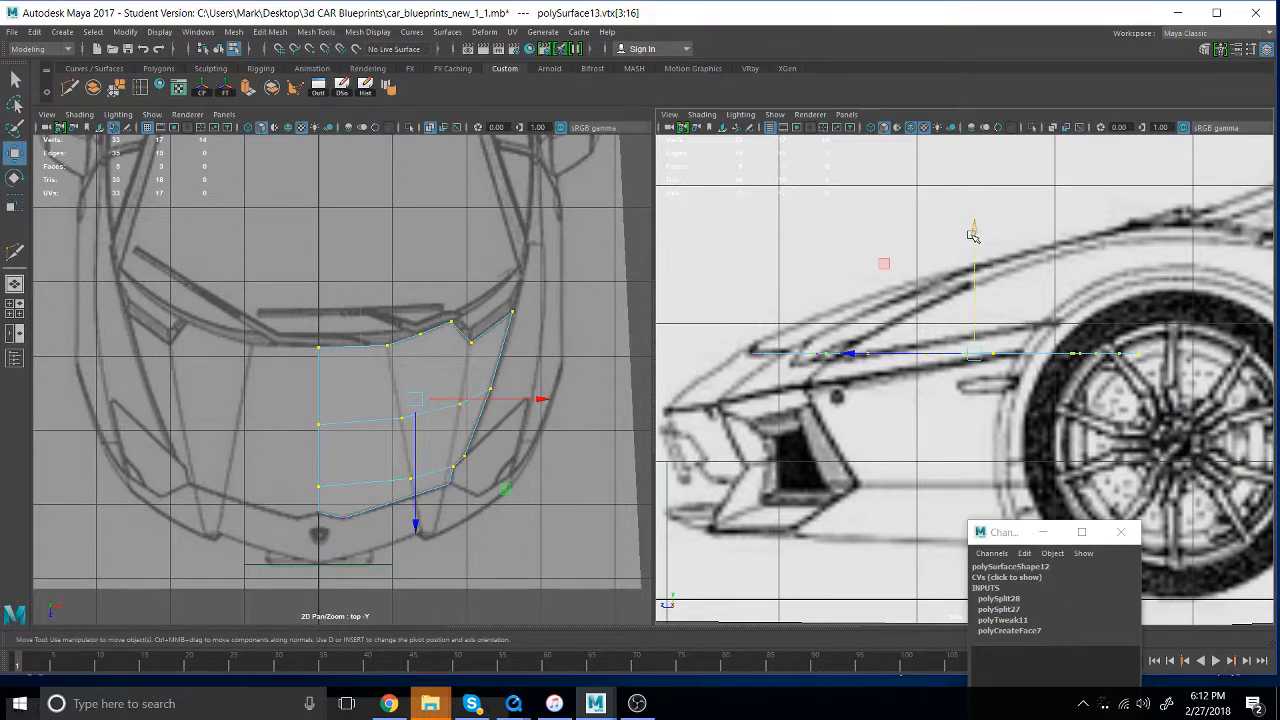
drag(972, 232, 977, 195)
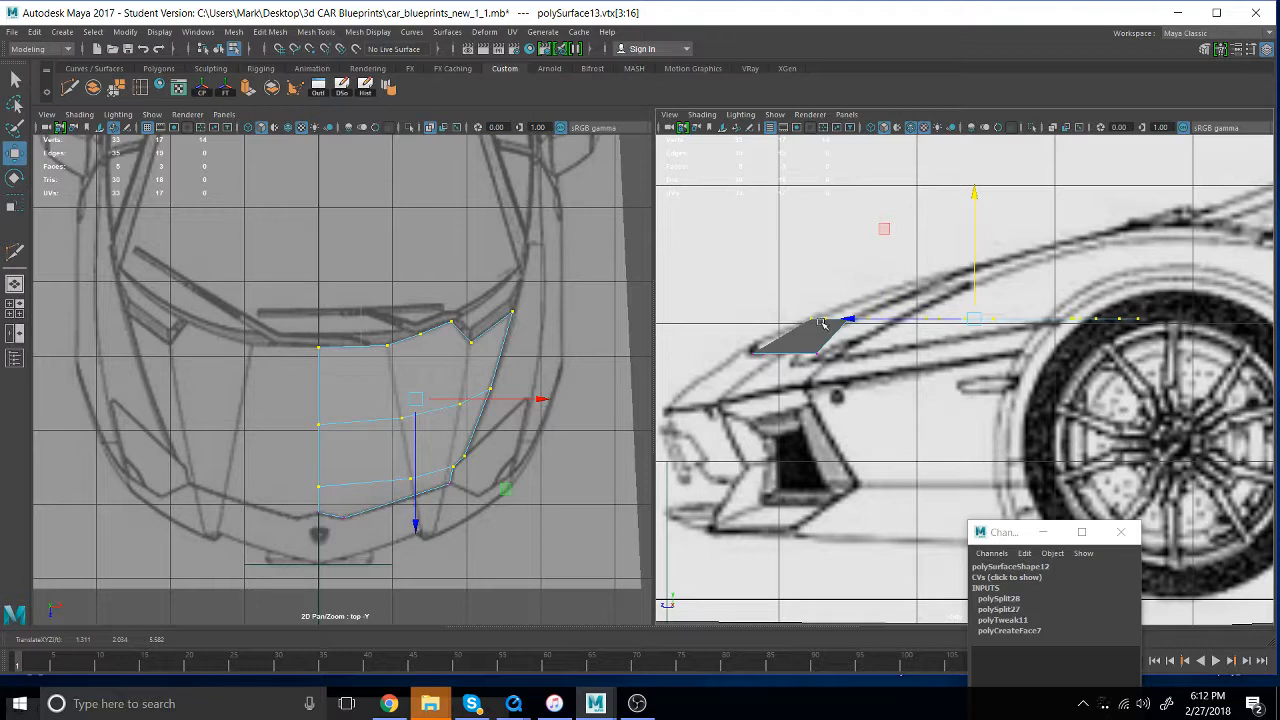
- Drop the first crosswise row from the selection and raise the remaining vertices so the middle row meets the side blueprint's hood line
drag(527, 500, 318, 502)
key(ctrl+z)
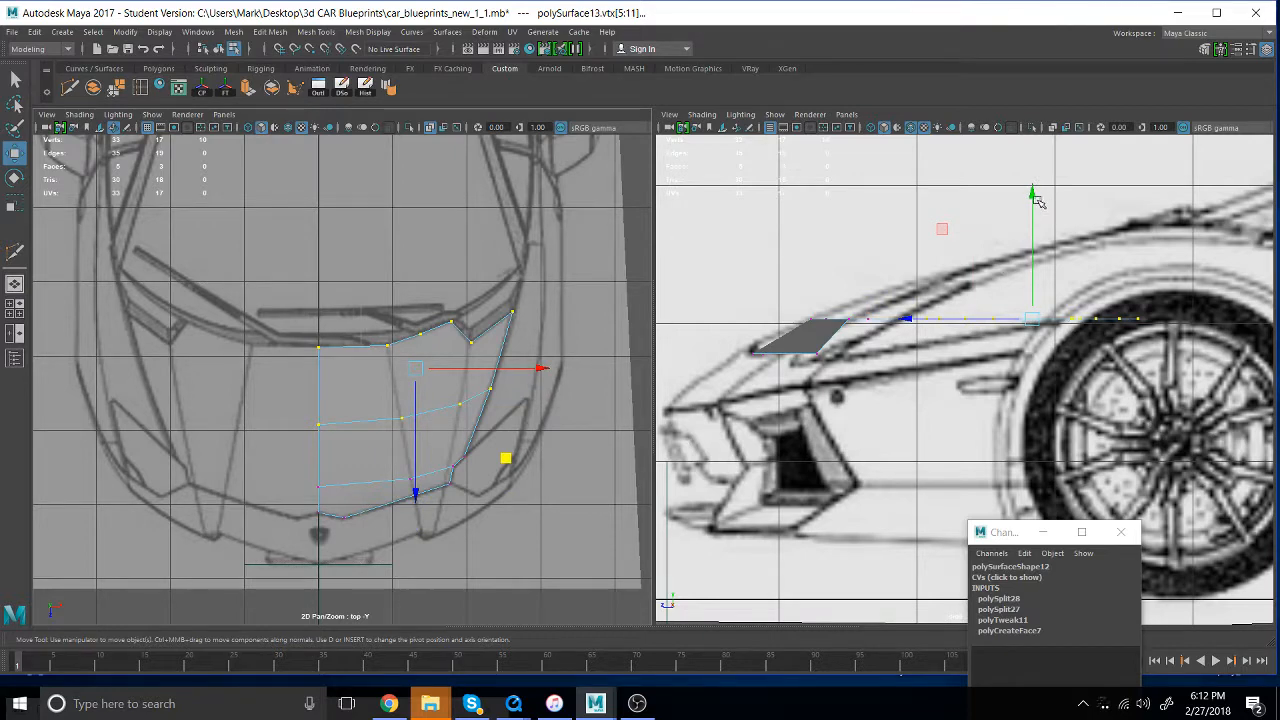
drag(1031, 196, 1042, 153)
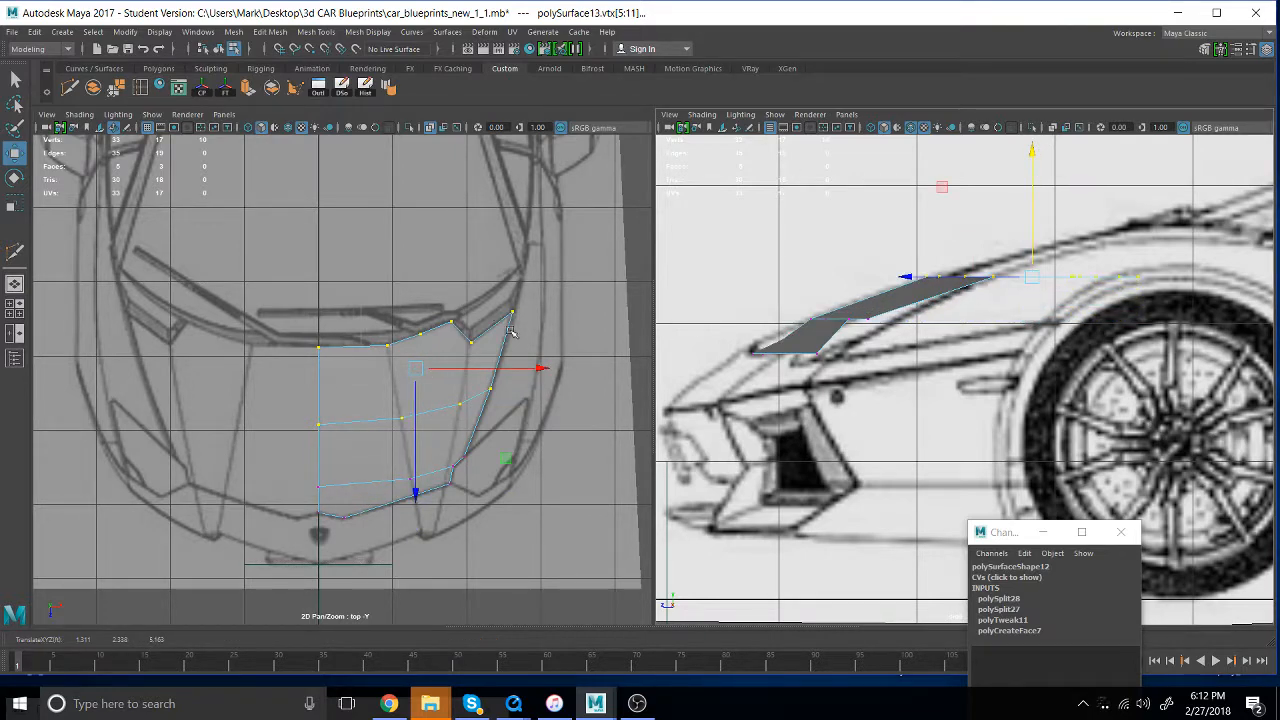
- Keep only the rear-edge vertices selected and raise them to the rear end of the hood line in the side blueprint
drag(547, 500, 282, 374)
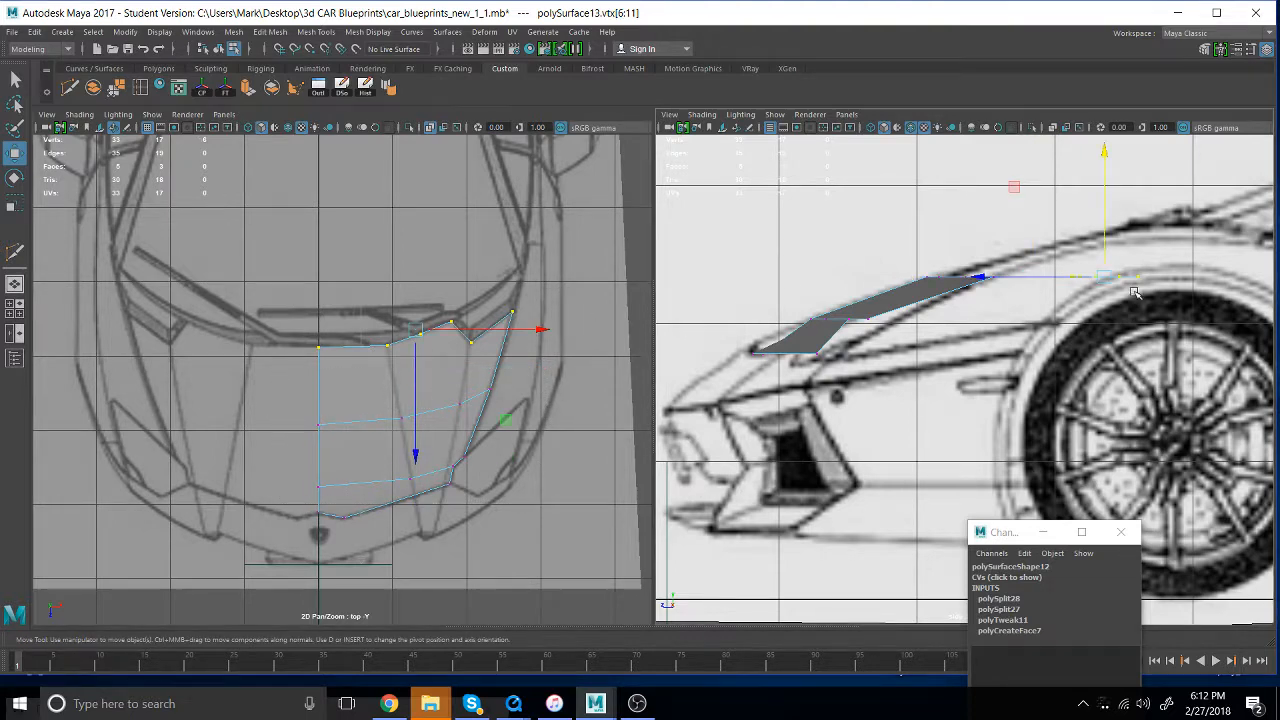
alt+middle_drag(1137, 291, 834, 428)
drag(830, 280, 846, 241)
scroll(817, 380, down, 2)
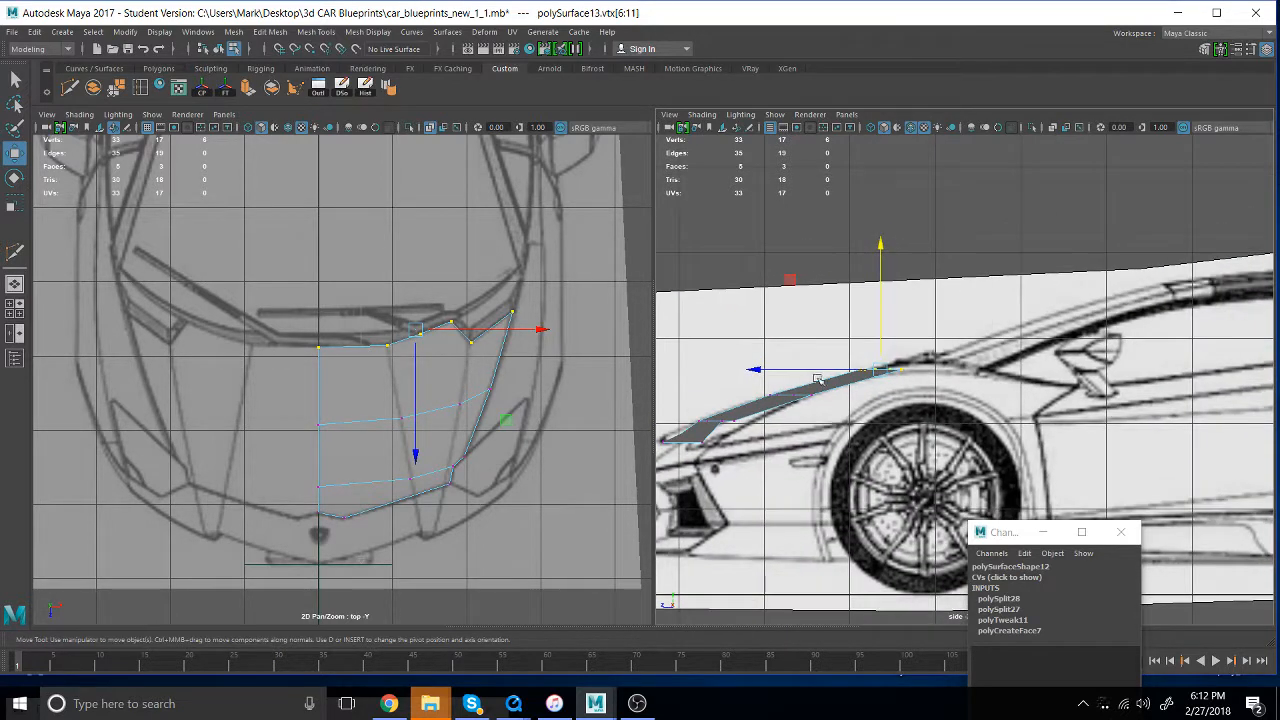
- Return to the perspective view beside the top view and examine the raised hood's shape from the front and above
alt+middle_drag(817, 380, 1157, 372)
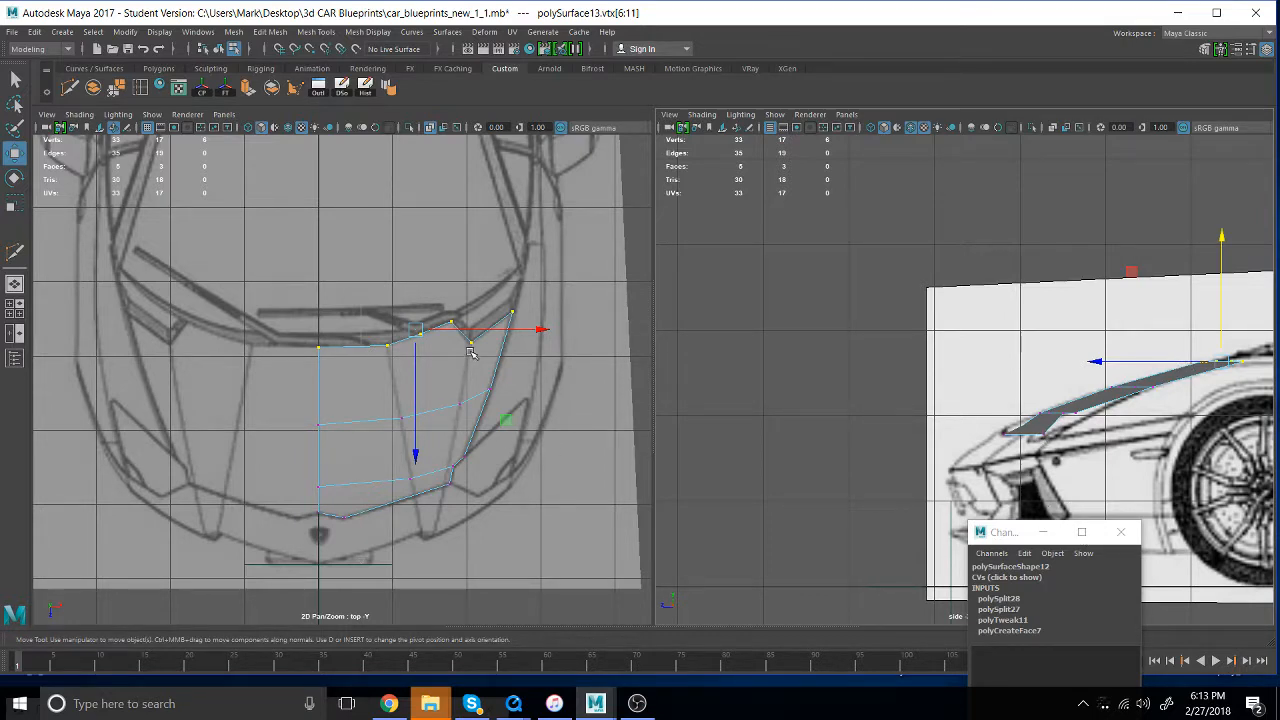
key(space)
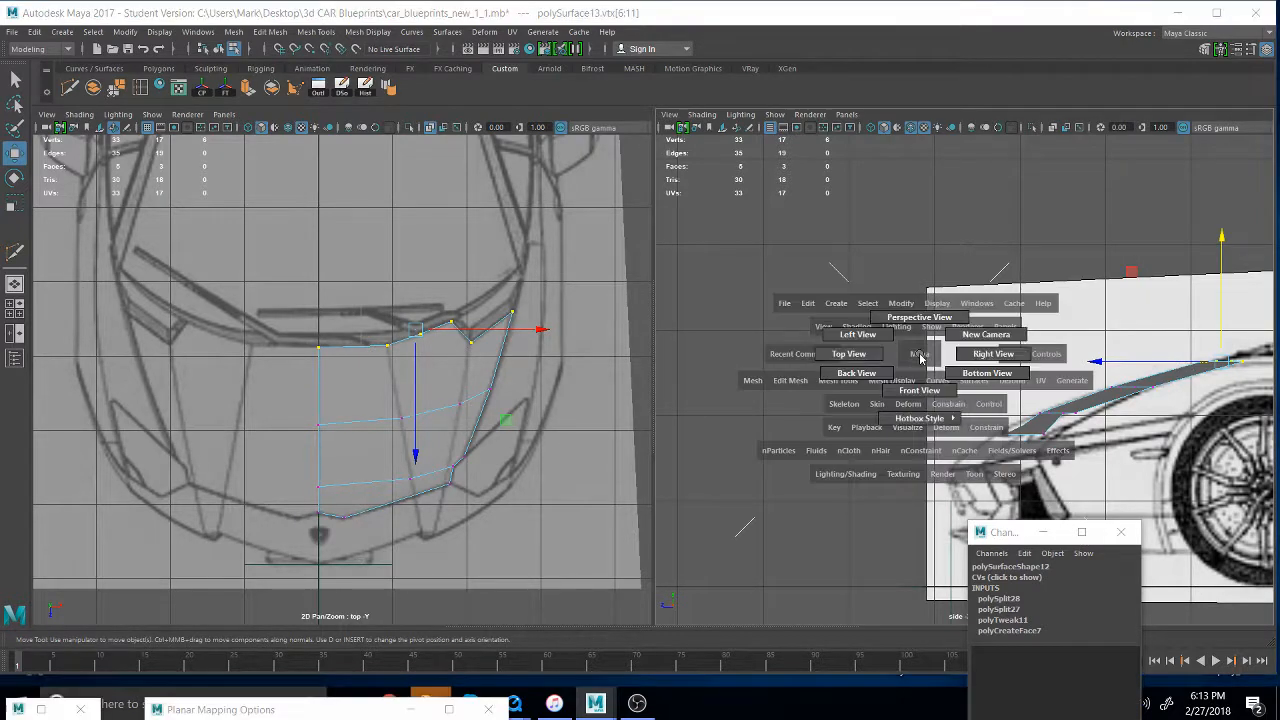
drag(920, 346, 919, 321)
mouse_move(860, 416)
alt+mouse_down()
mouse_move(940, 426)
mouse_move(944, 362)
alt+mouse_up()
alt+middle_drag(944, 362, 948, 310)
alt+drag(948, 310, 864, 317)
alt+drag(915, 392, 871, 367)
alt+right_drag(900, 357, 961, 455)
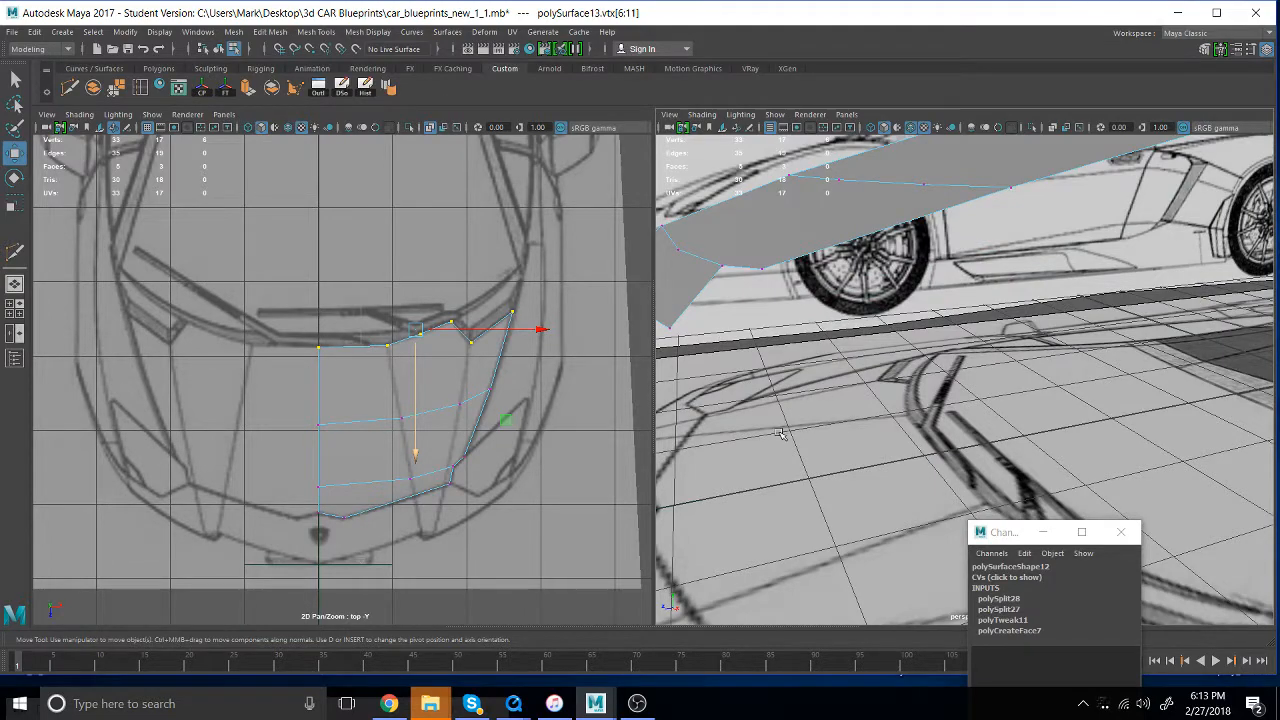
alt+drag(815, 396, 930, 385)
alt+middle_drag(930, 385, 972, 359)
alt+drag(972, 359, 903, 356)
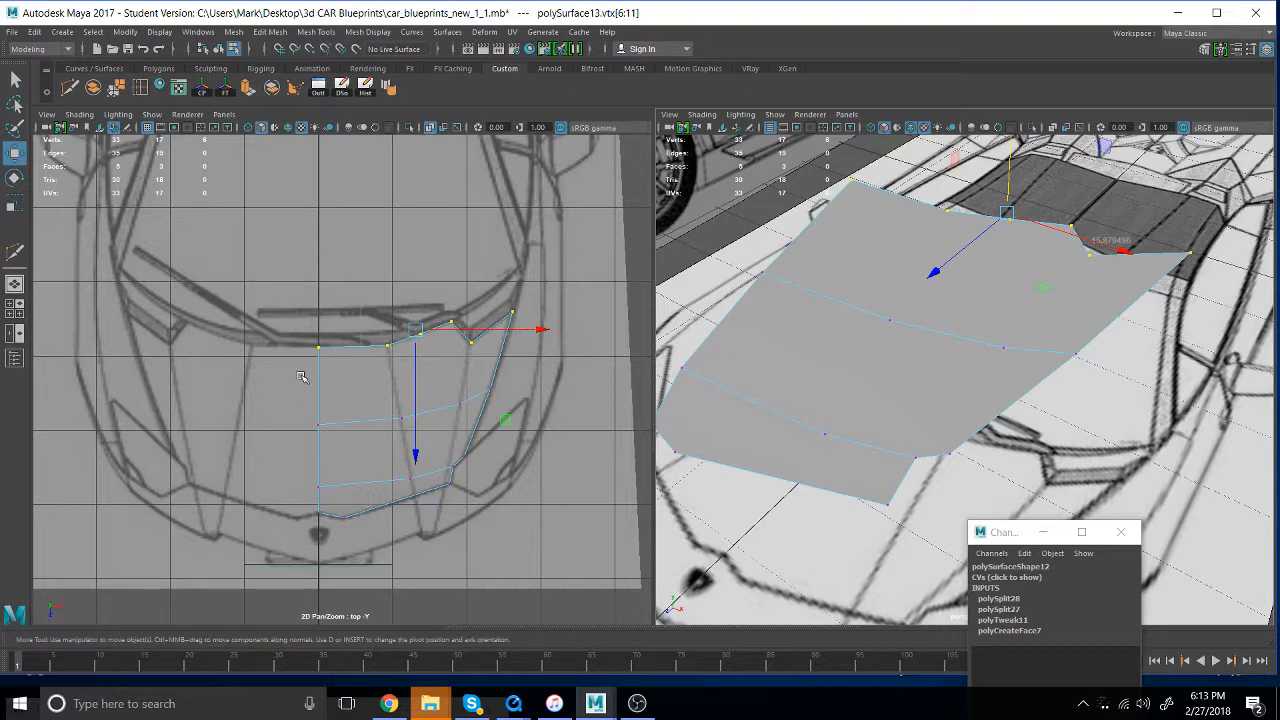
- Multi-Cut a lengthwise edge along the blueprint's inner hood crease, from the rear edge through both crosswise rows to the front edge
key(y)
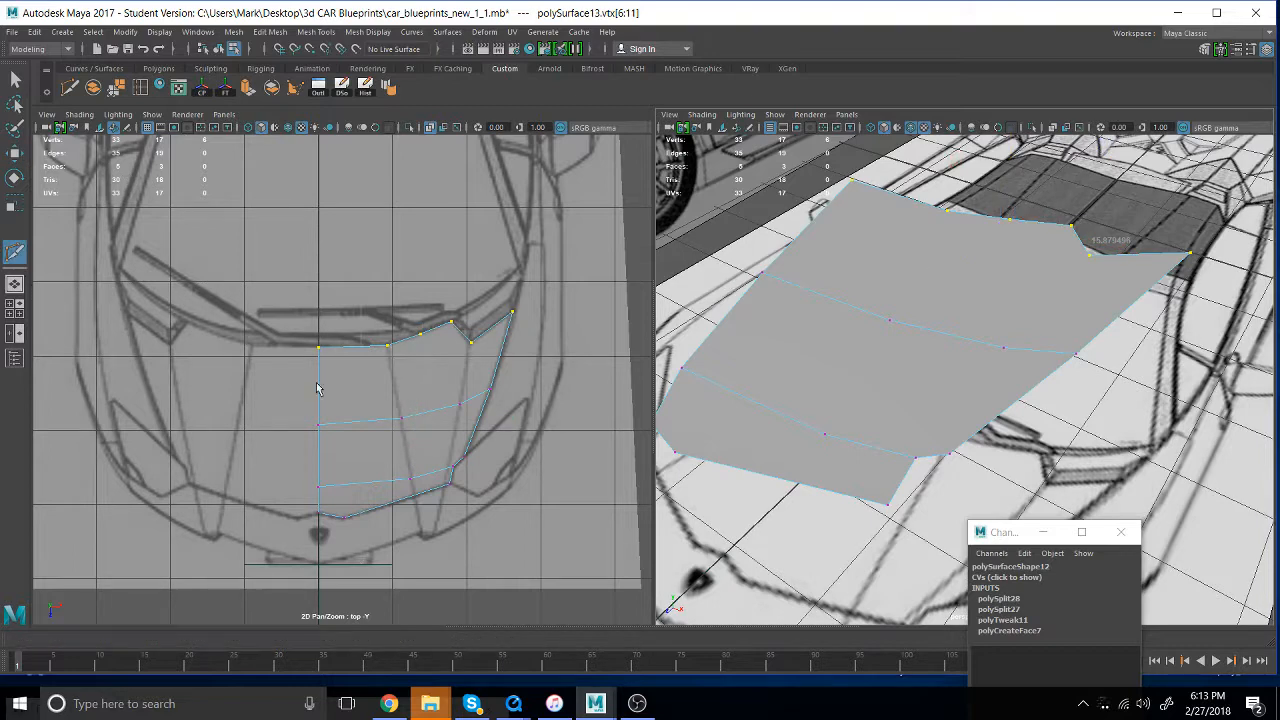
click(387, 346)
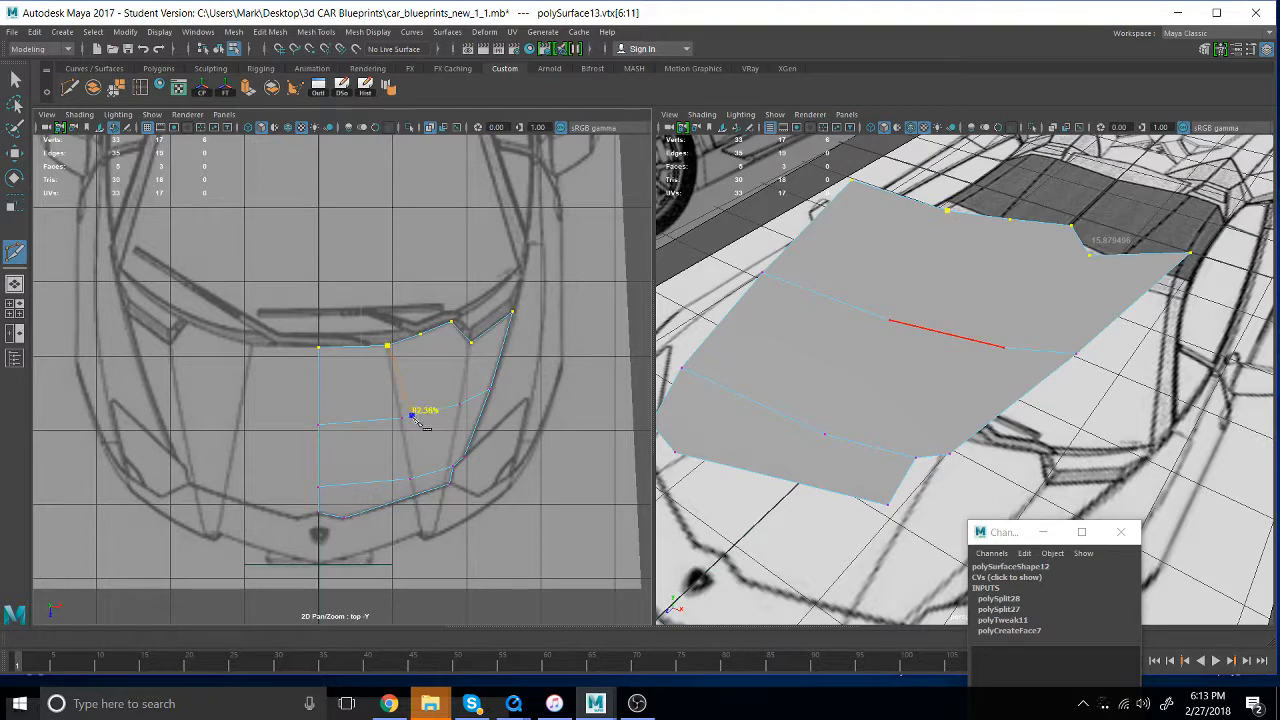
click(401, 418)
click(410, 479)
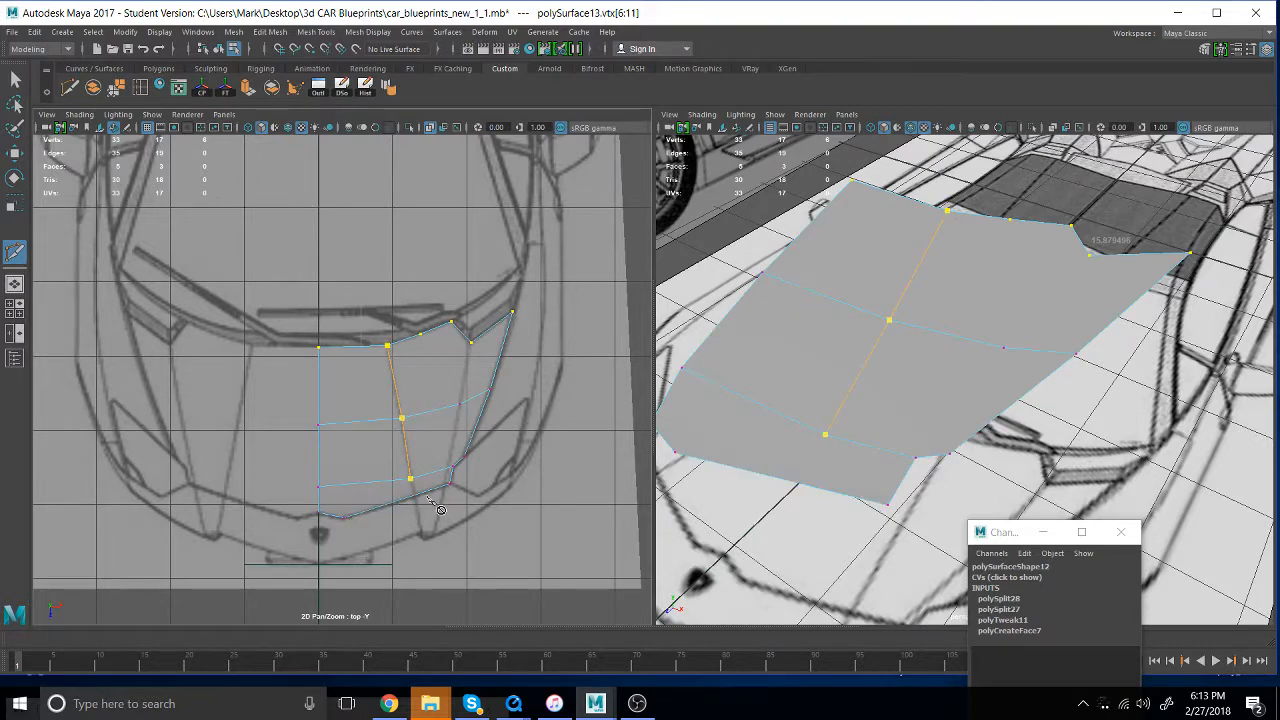
click(379, 507)
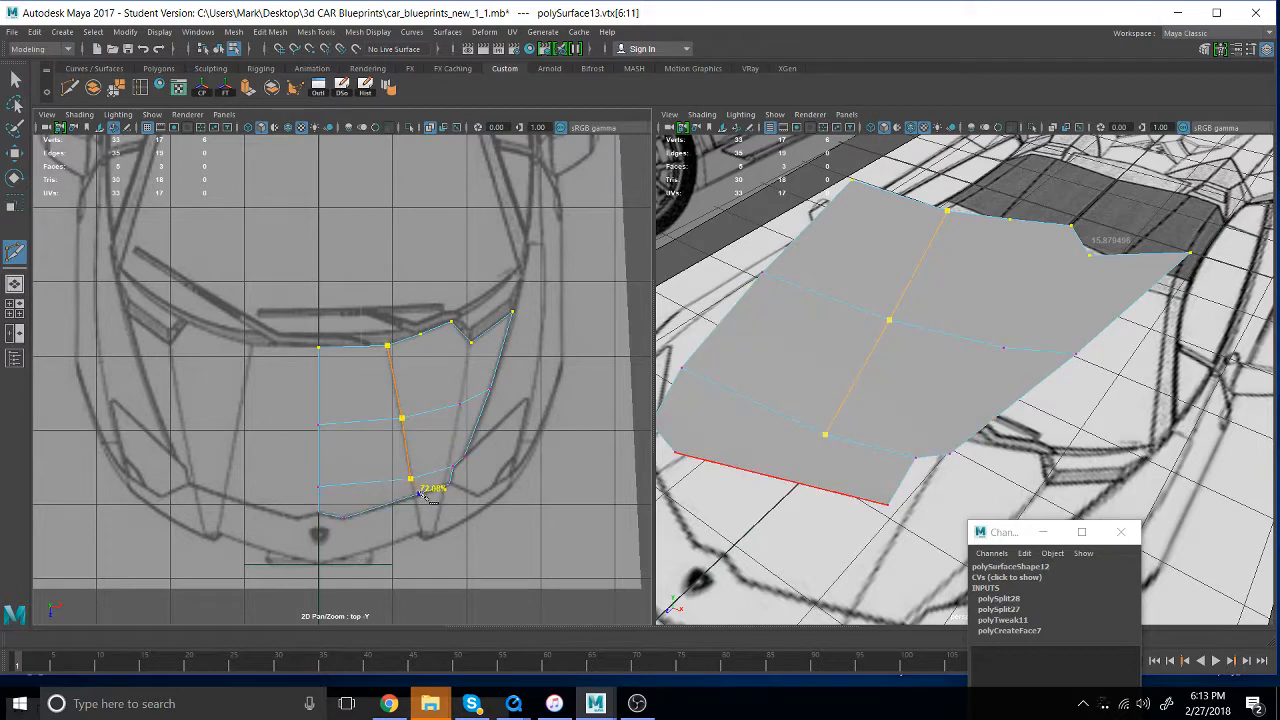
click(418, 501)
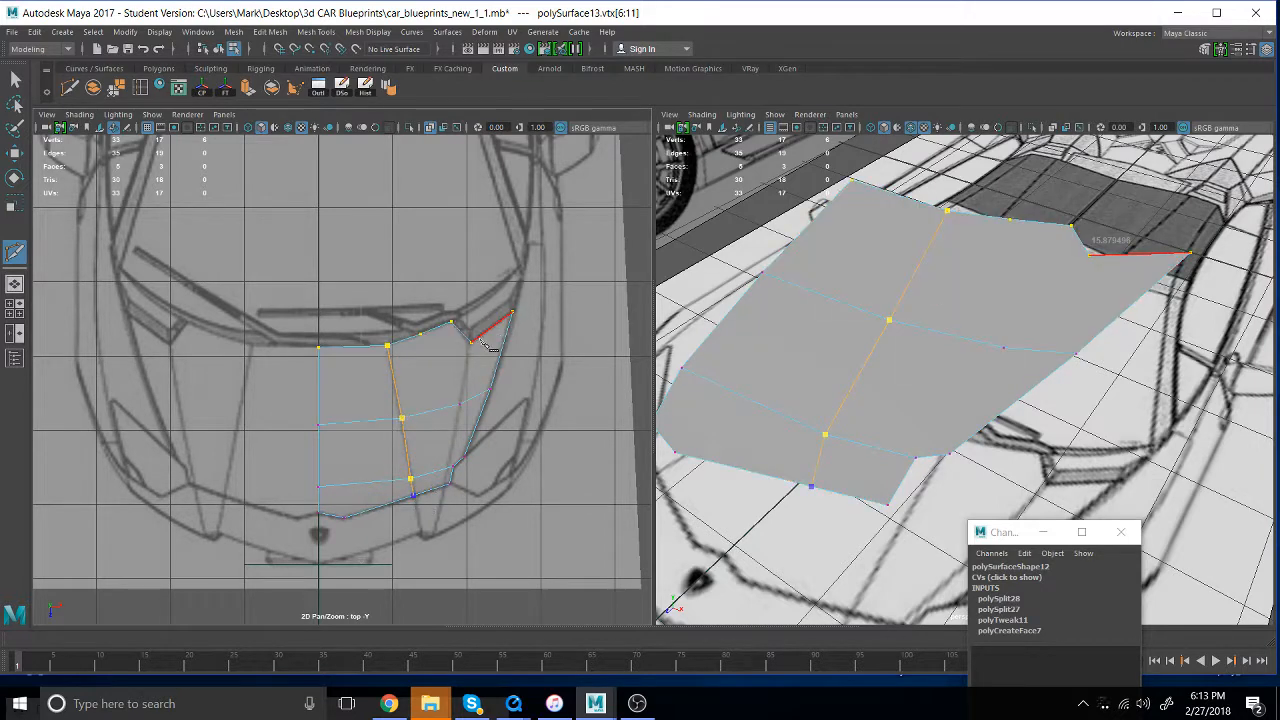
right_click(453, 364)
- Multi-Cut a second lengthwise edge along the blueprint's outer hood crease, from the rear notch through both crosswise rows to the front edge
click(470, 344)
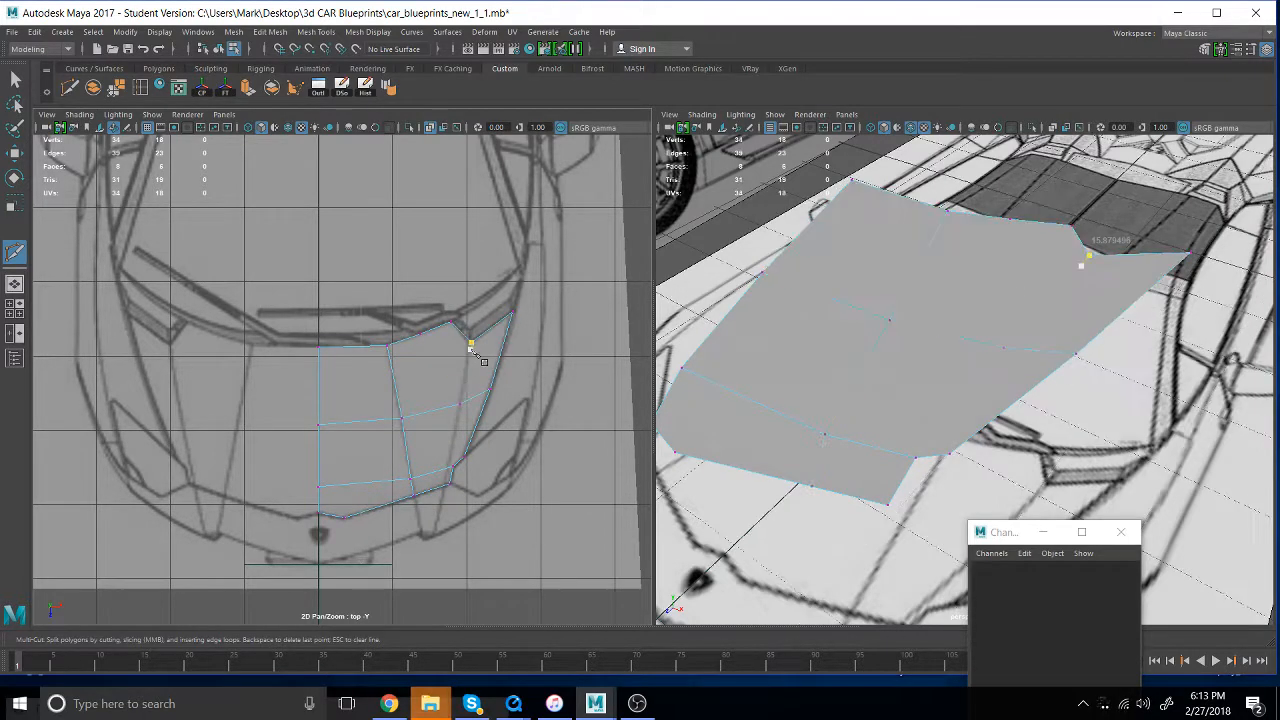
click(459, 404)
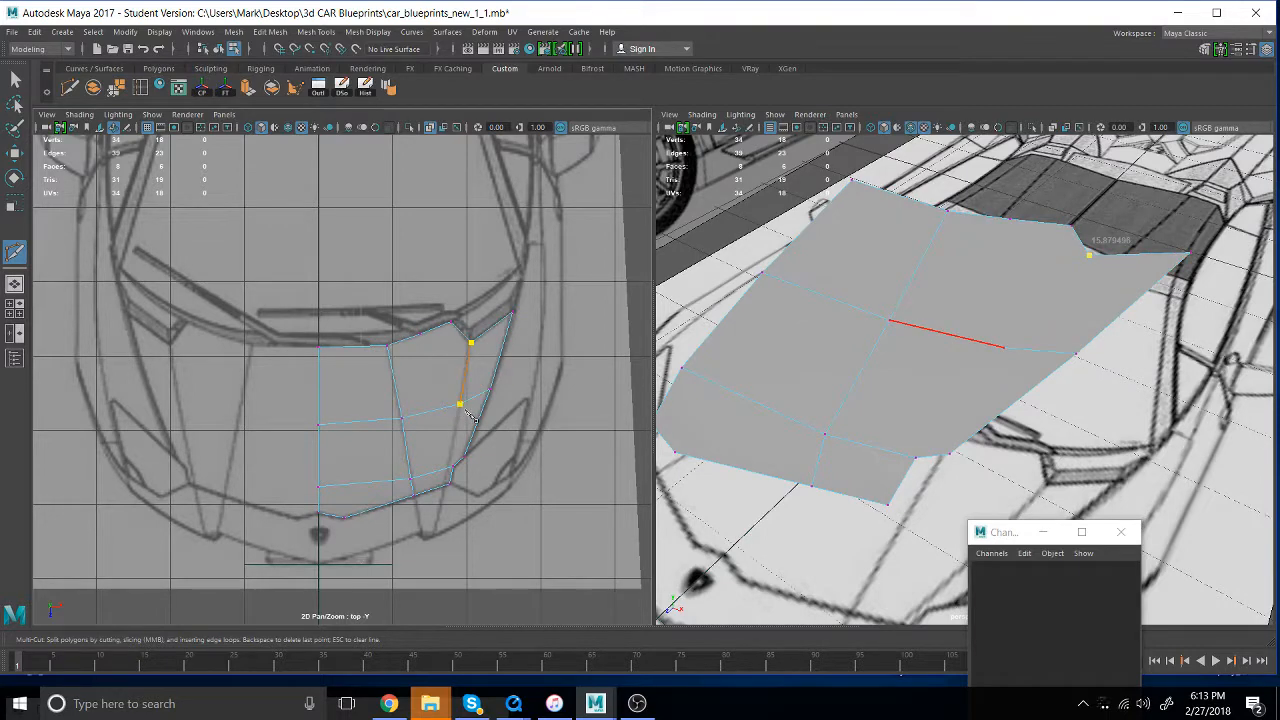
click(450, 468)
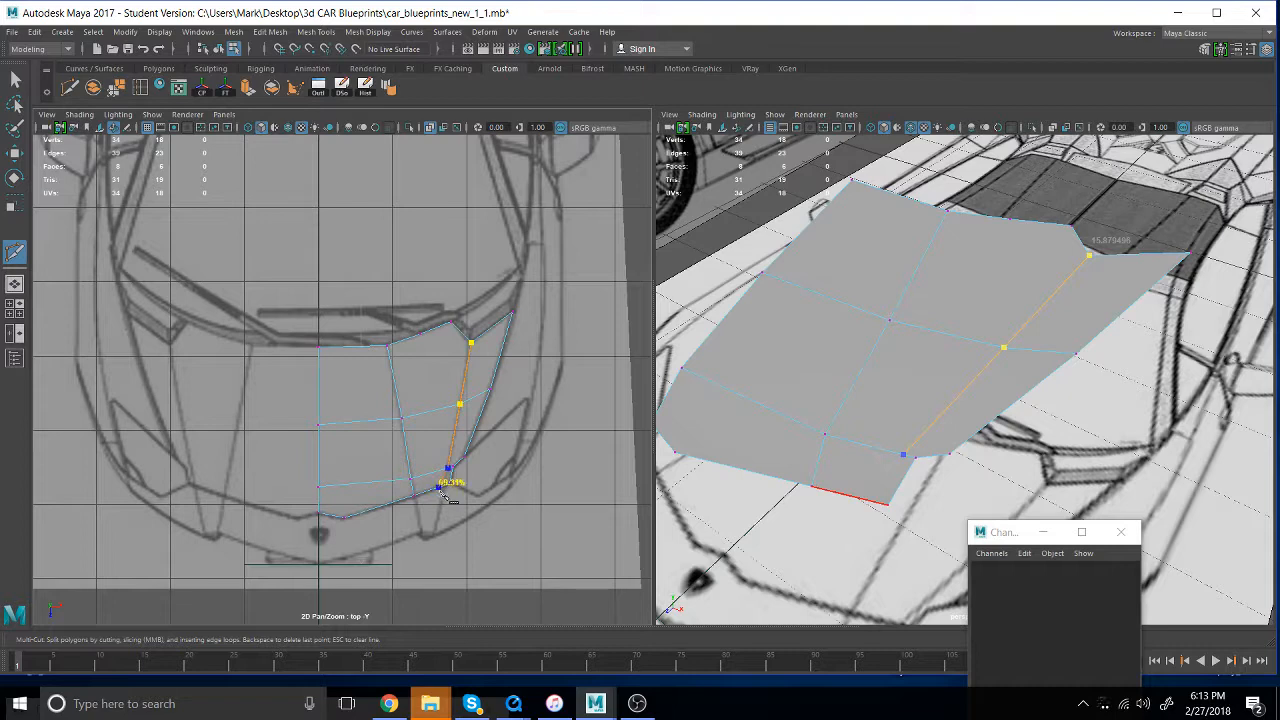
key(Return)
- Show the side view beside the top view and put the hood mesh on a new display layer
key(space)
drag(941, 336, 1003, 336)
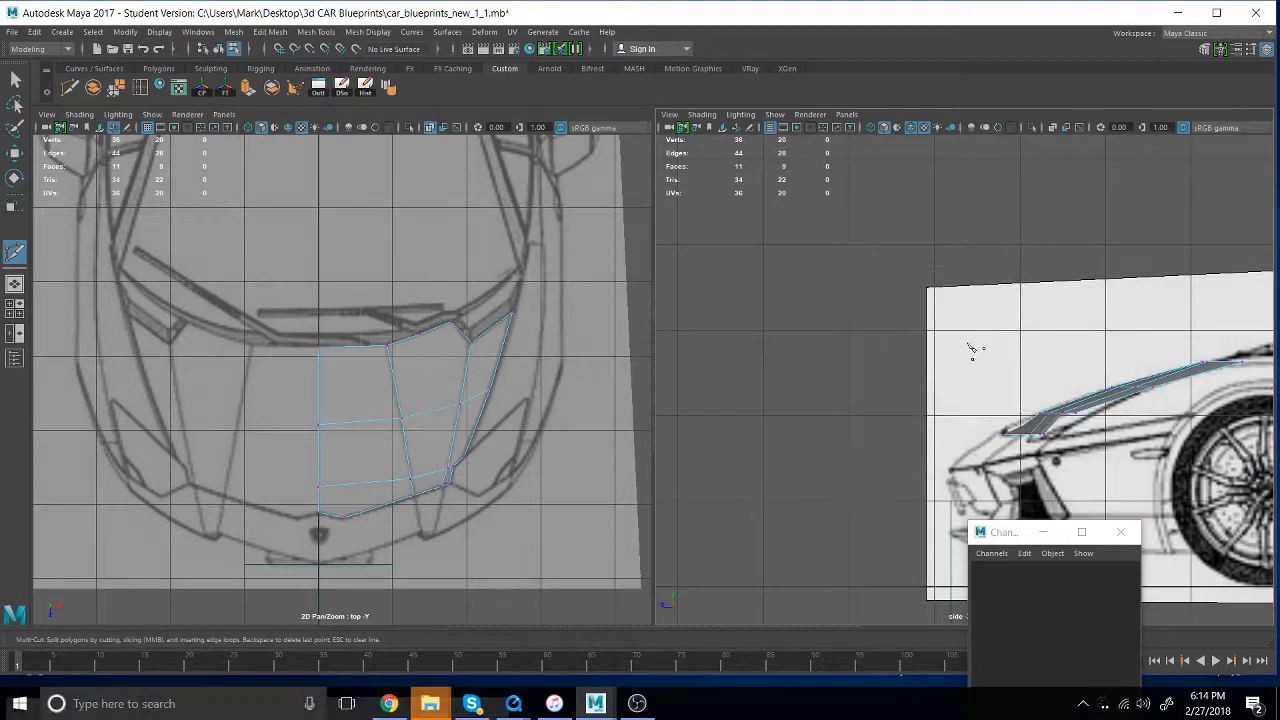
alt+middle_drag(1126, 388, 1014, 333)
scroll(1012, 332, up, 8)
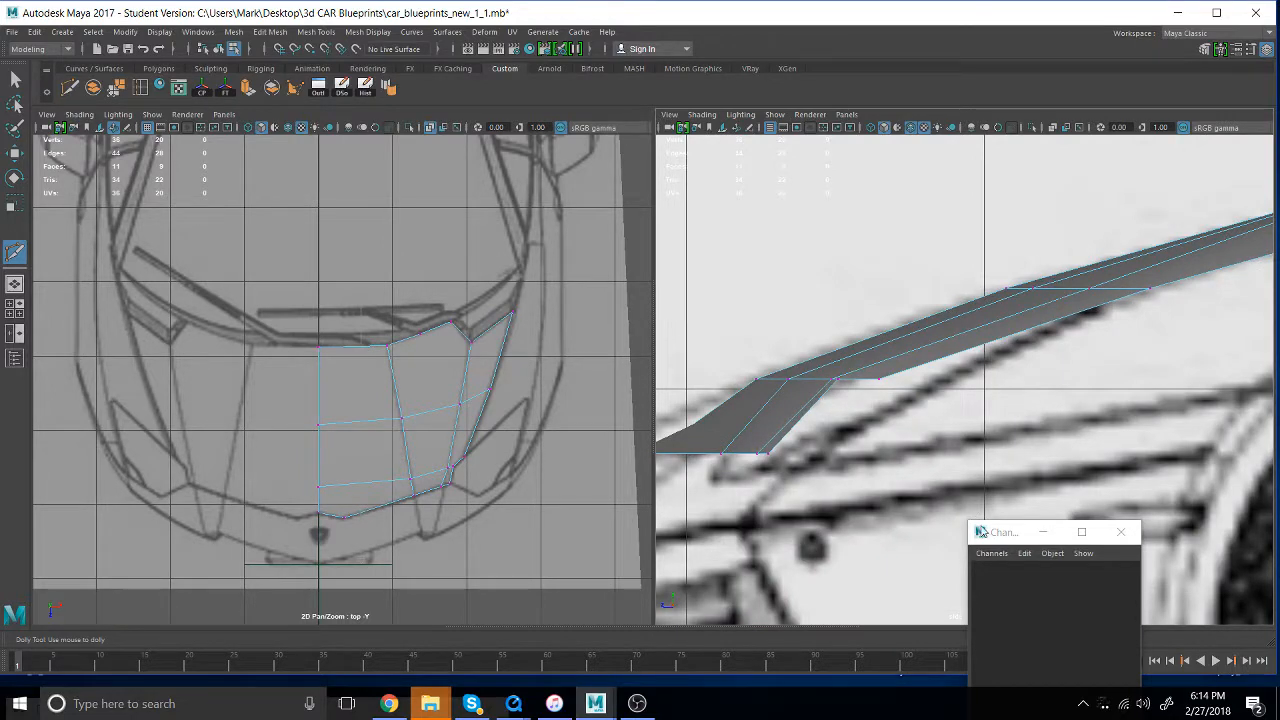
drag(981, 531, 196, 119)
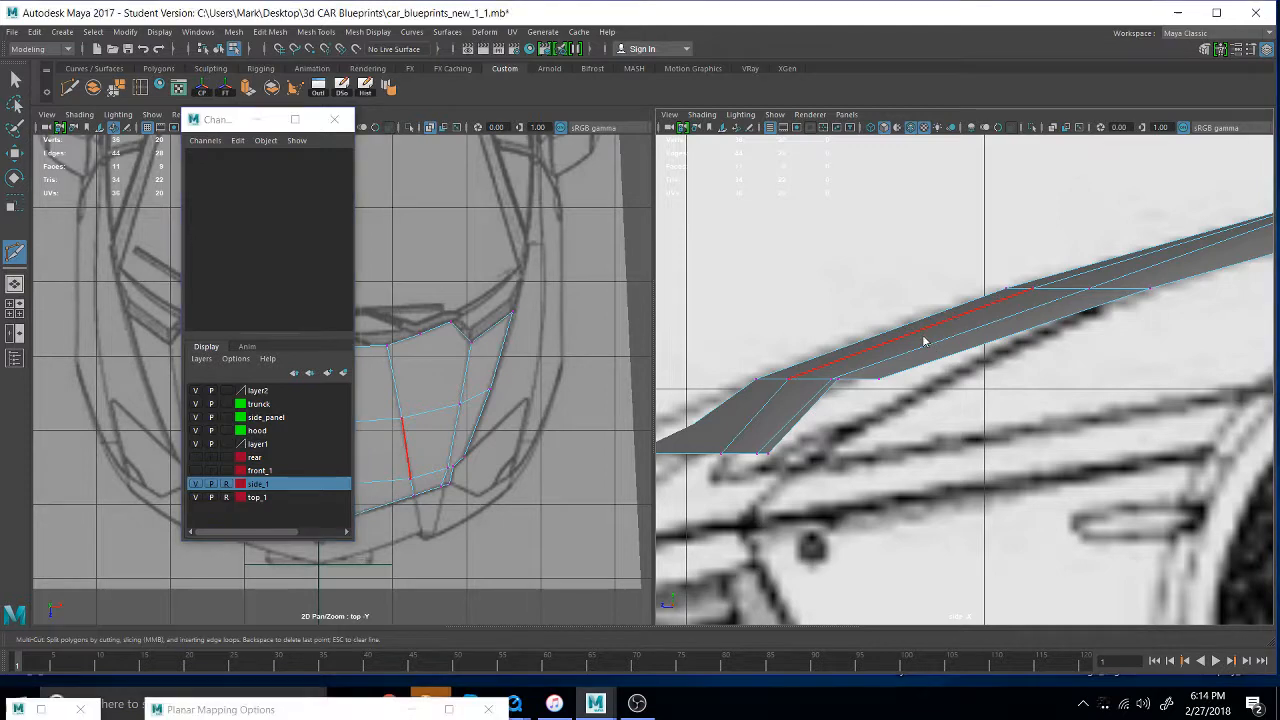
right_drag(923, 337, 995, 314)
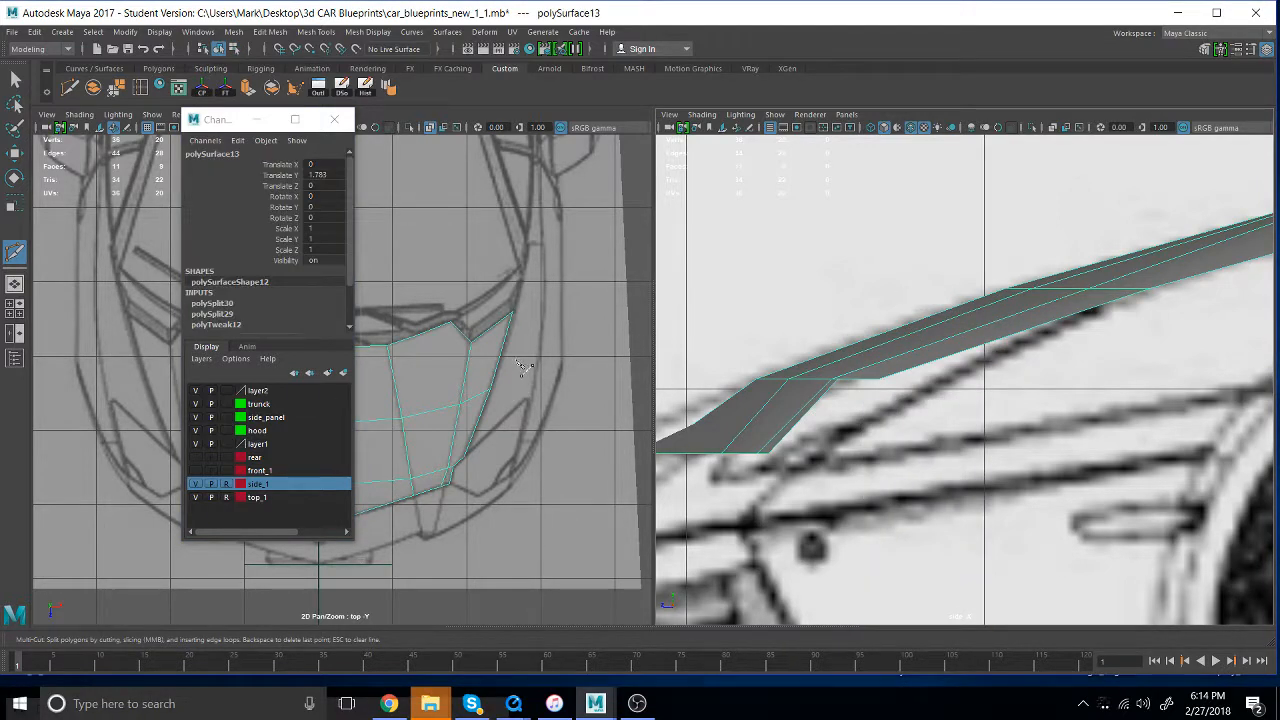
click(344, 375)
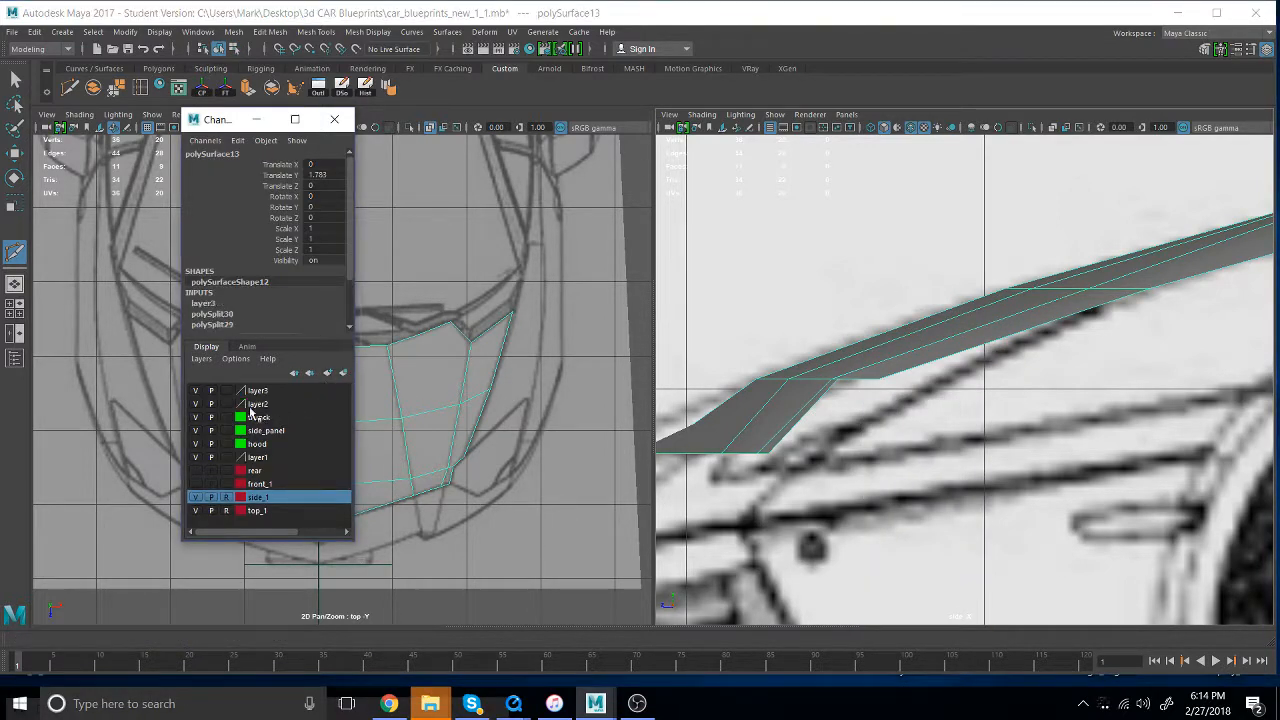
- Hide the hood's new layer and examine the hood and fender lines in the side blueprint
click(196, 391)
click(196, 391)
click(196, 391)
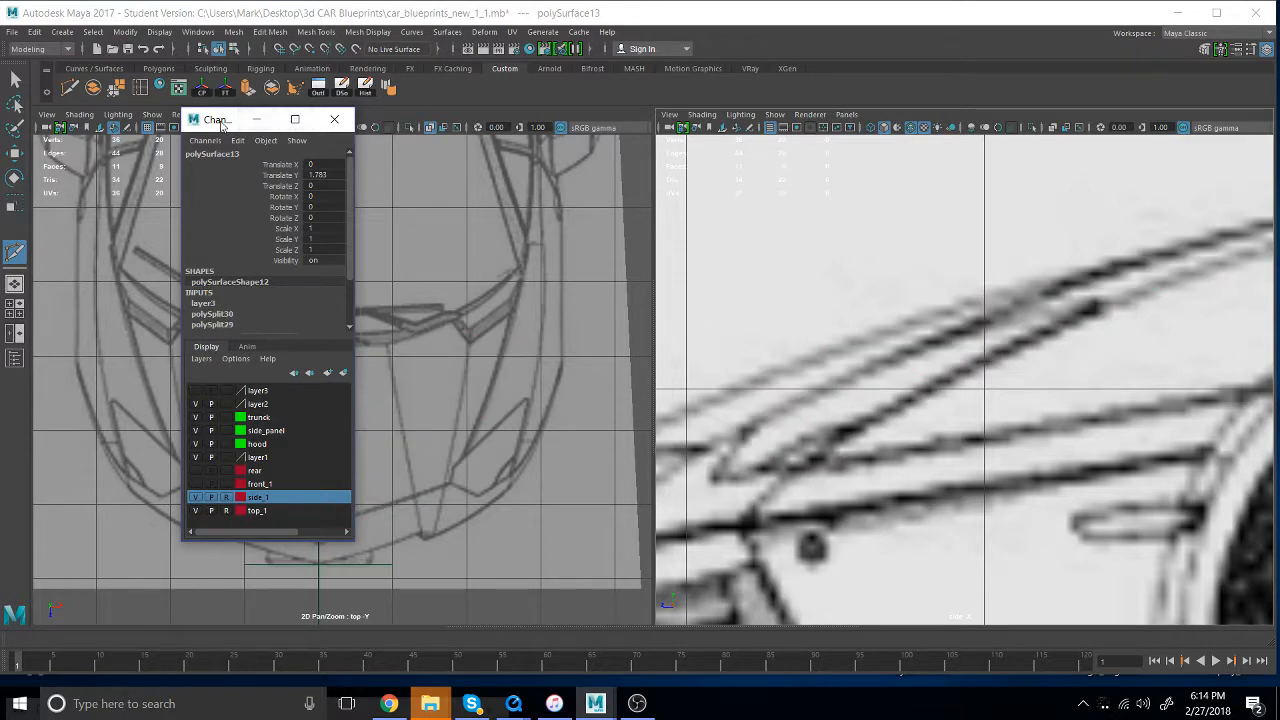
drag(222, 120, 272, 645)
scroll(1105, 408, down, 5)
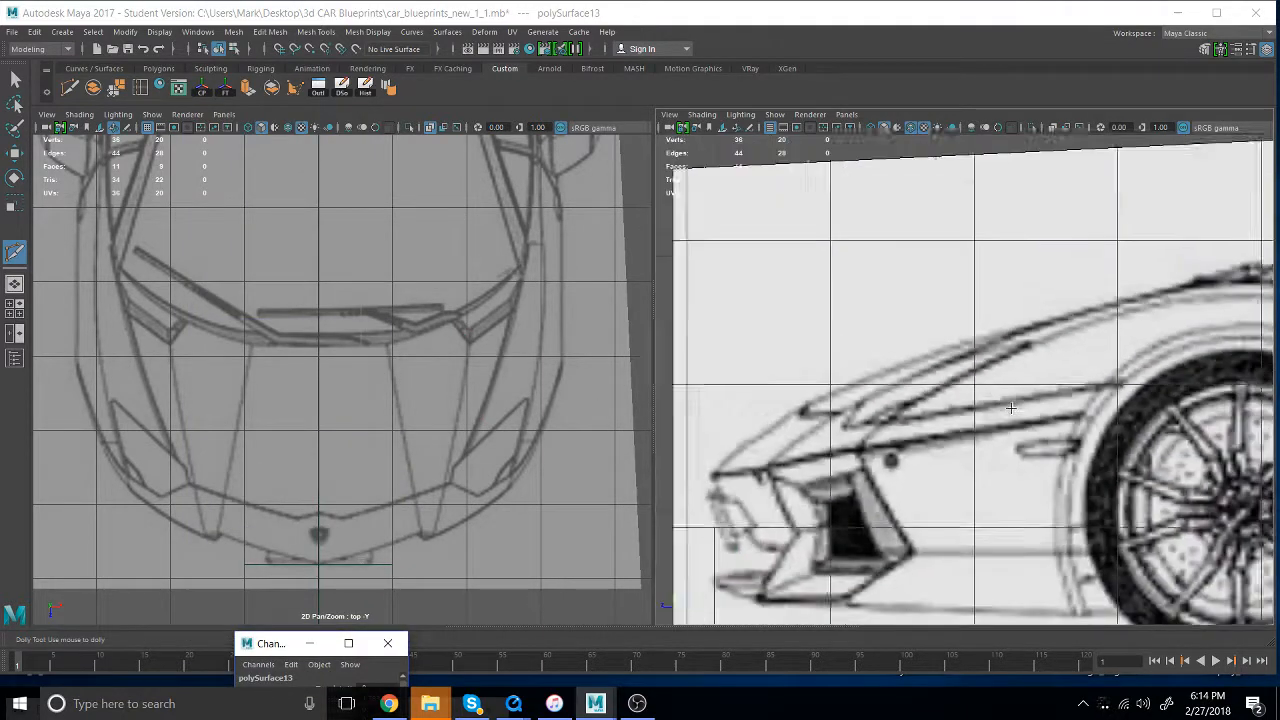
scroll(1103, 407, up, 2)
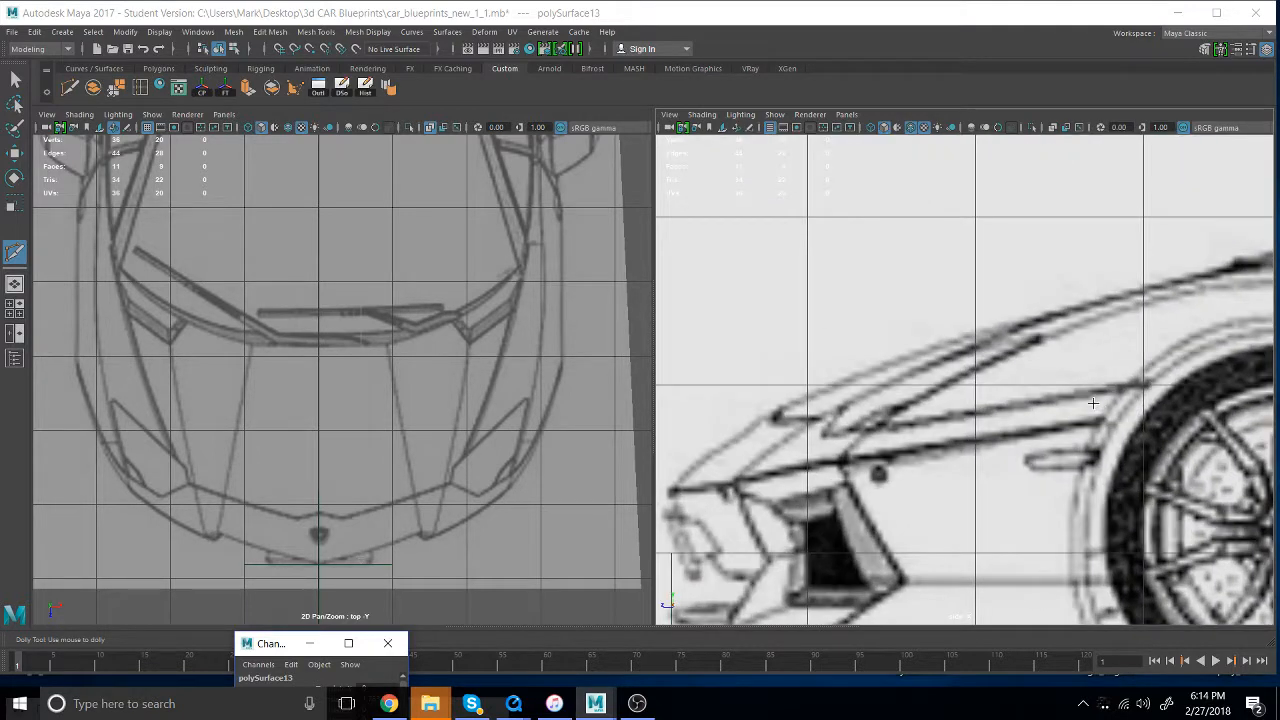
scroll(1093, 403, down, 4)
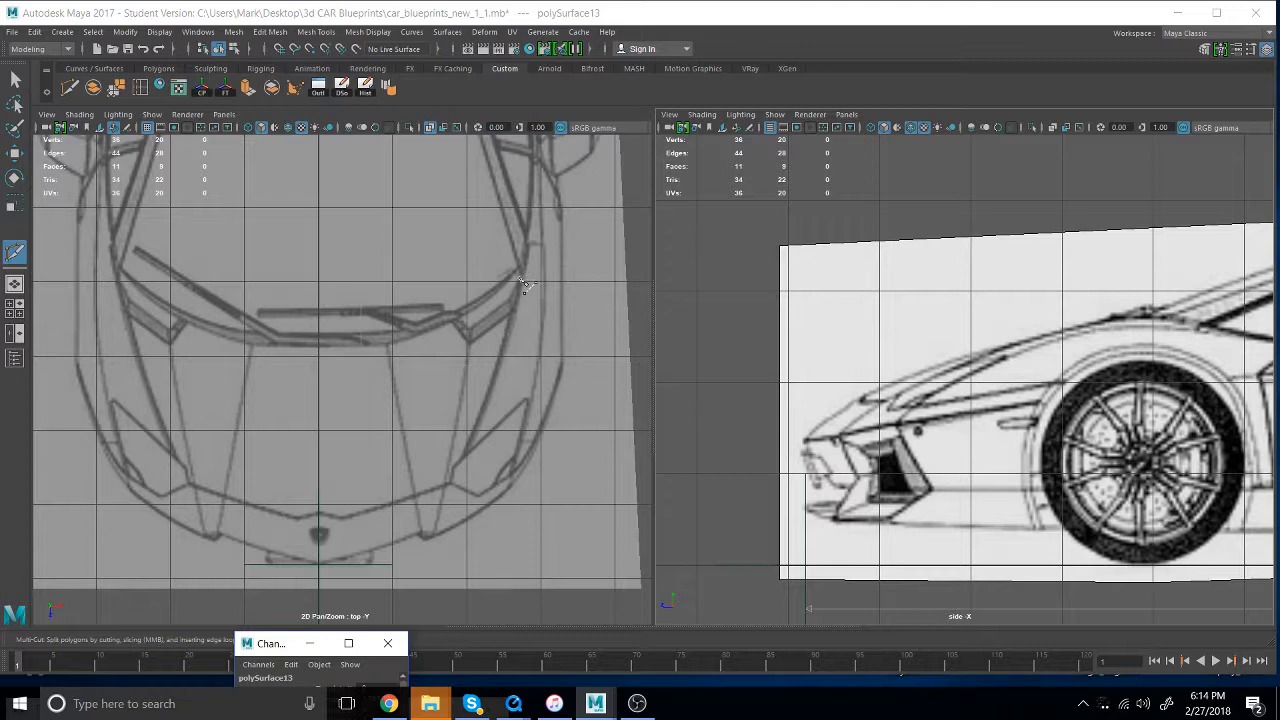
- Make layer3 visible again and select the hood mesh
key(Delete)
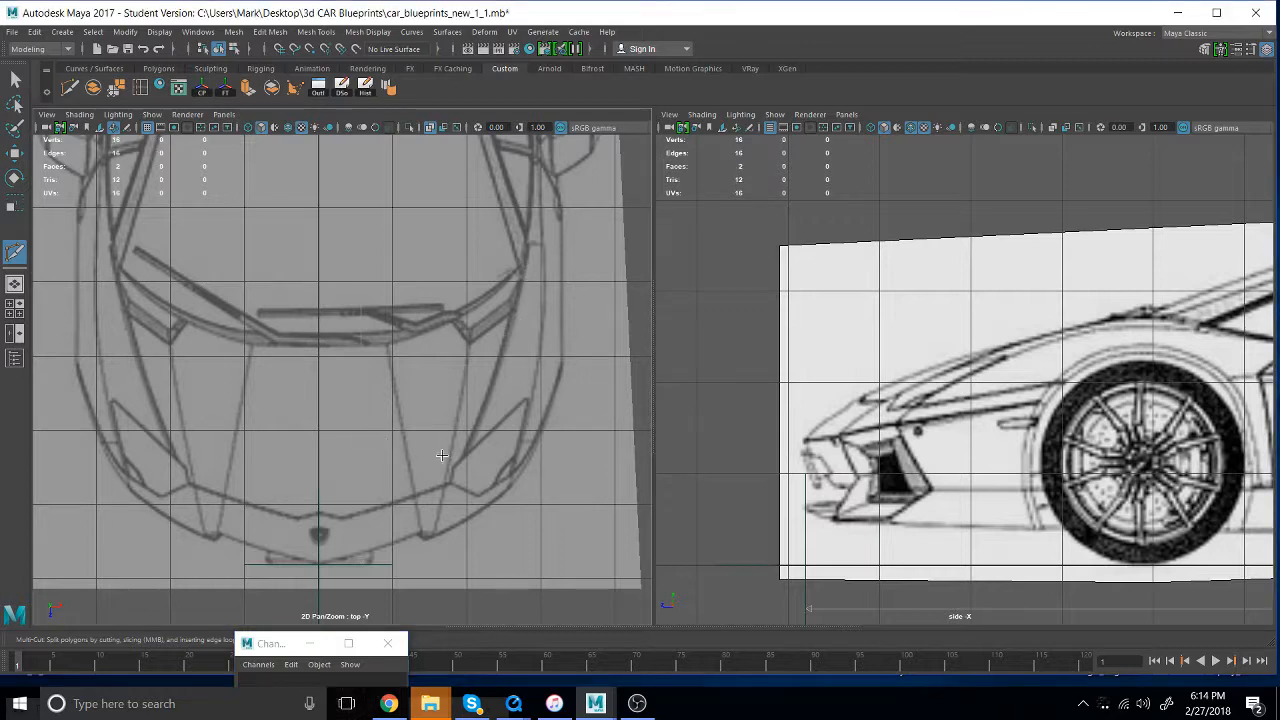
drag(256, 645, 262, 131)
click(255, 402)
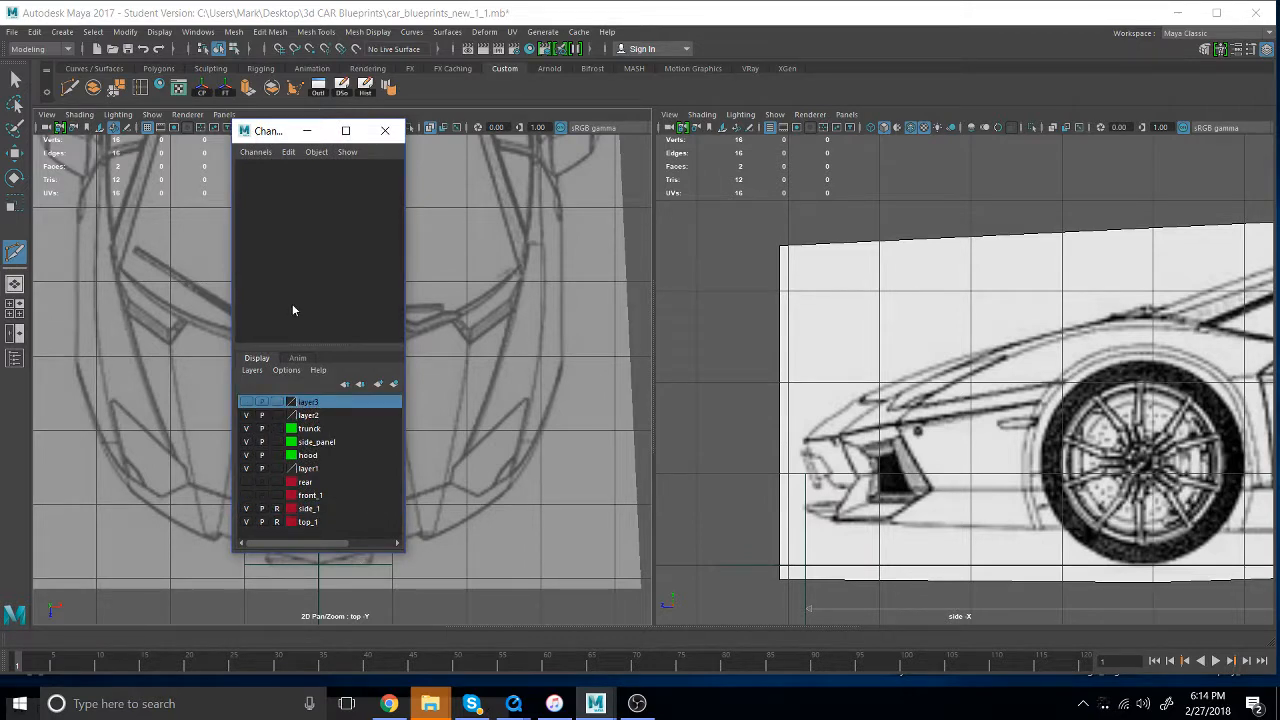
click(247, 402)
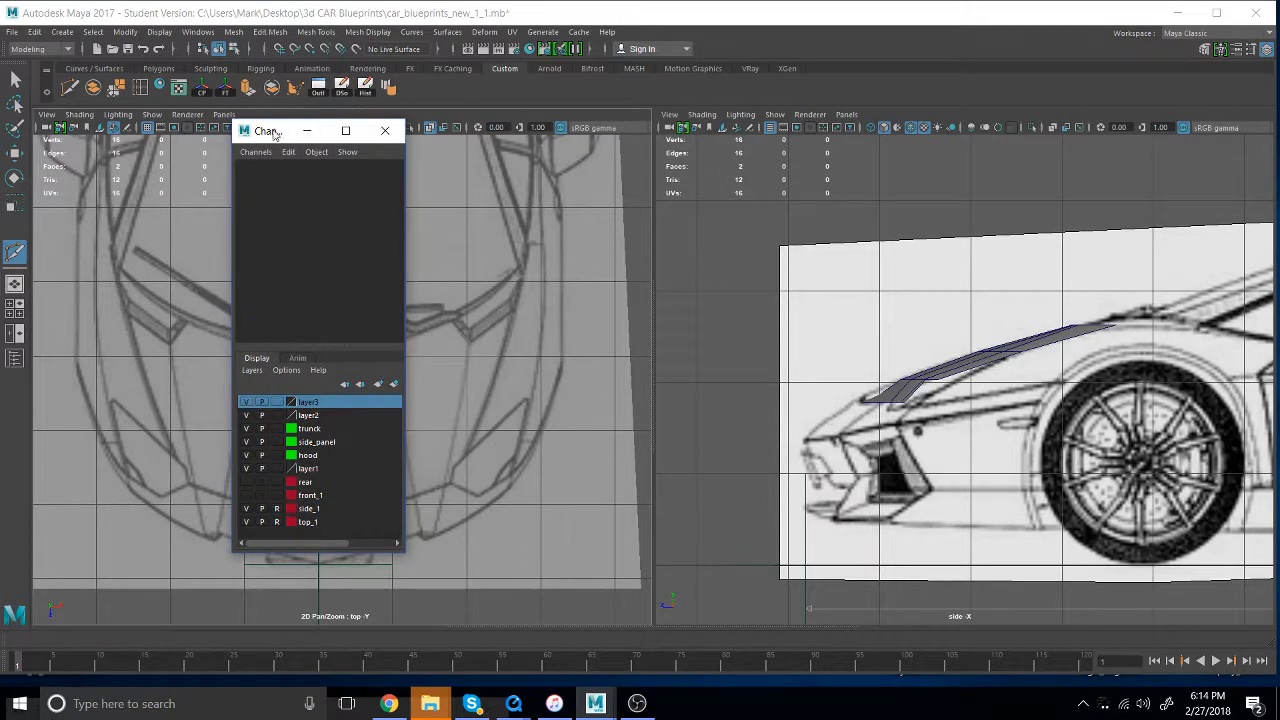
drag(273, 130, 115, 148)
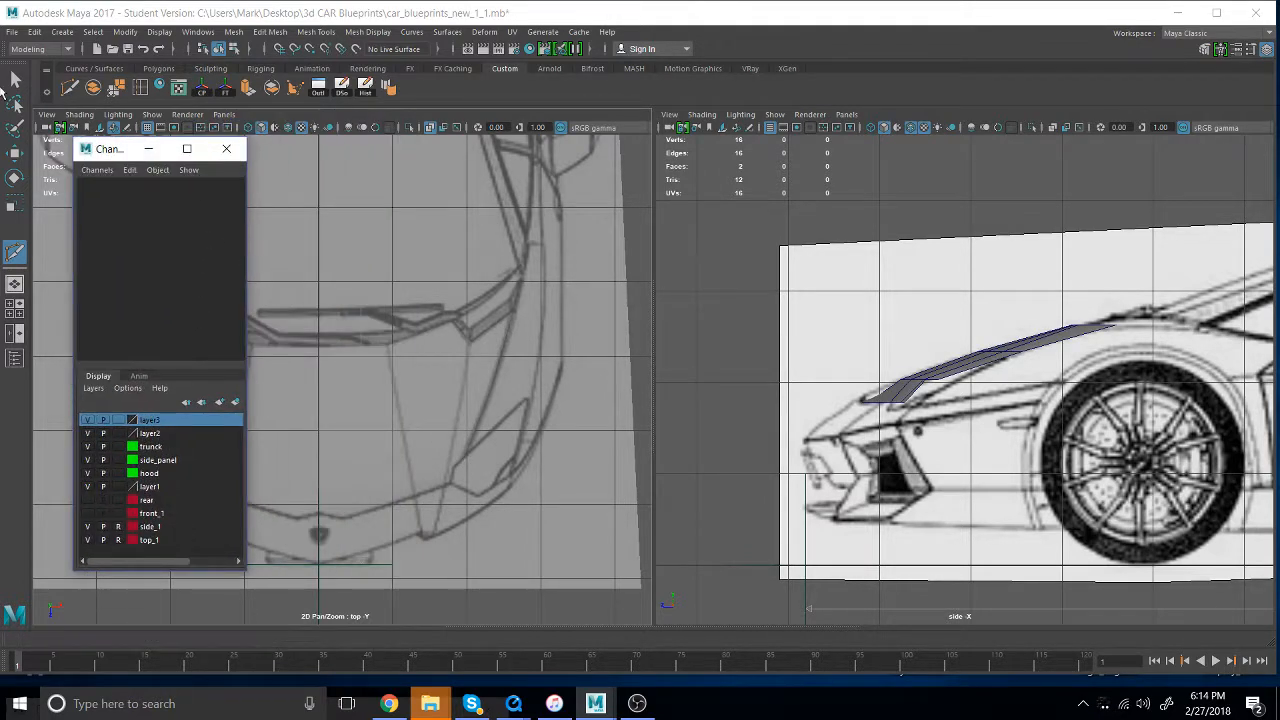
key(q)
click(362, 383)
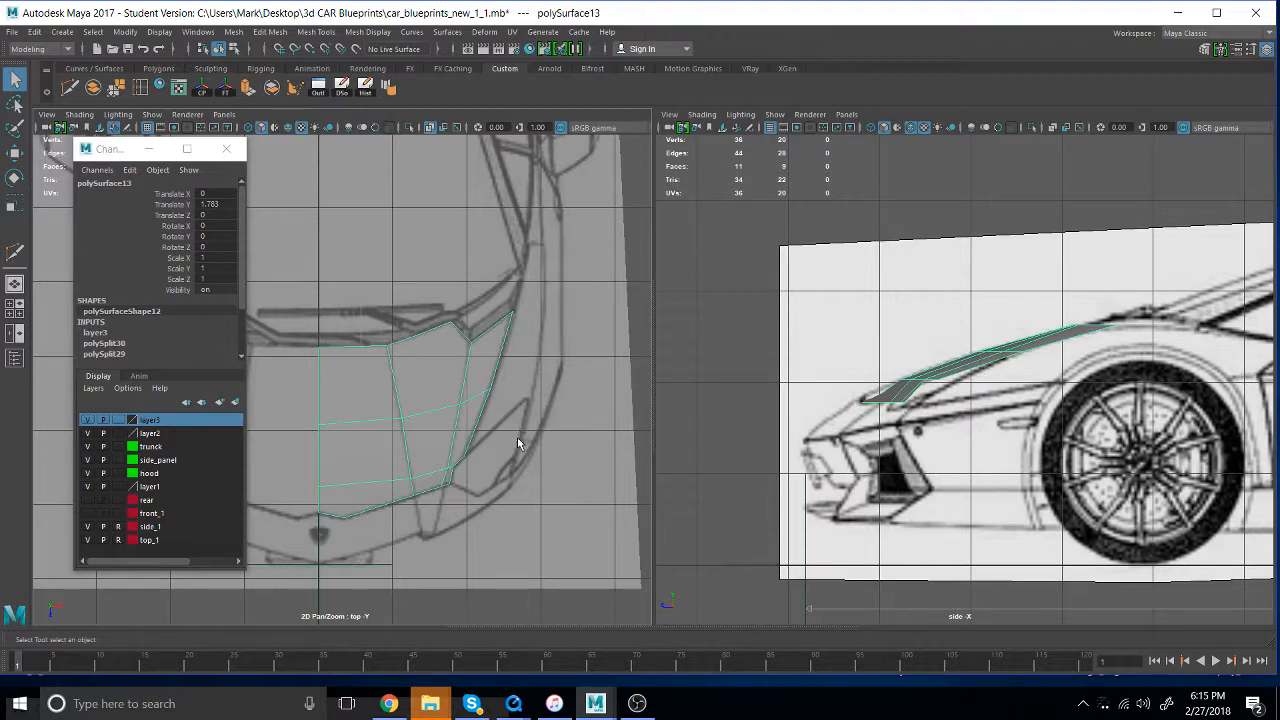
- Replace the side view with the front view, showing the front_1 blueprint layer with the hood's layer3 over it
click(86, 420)
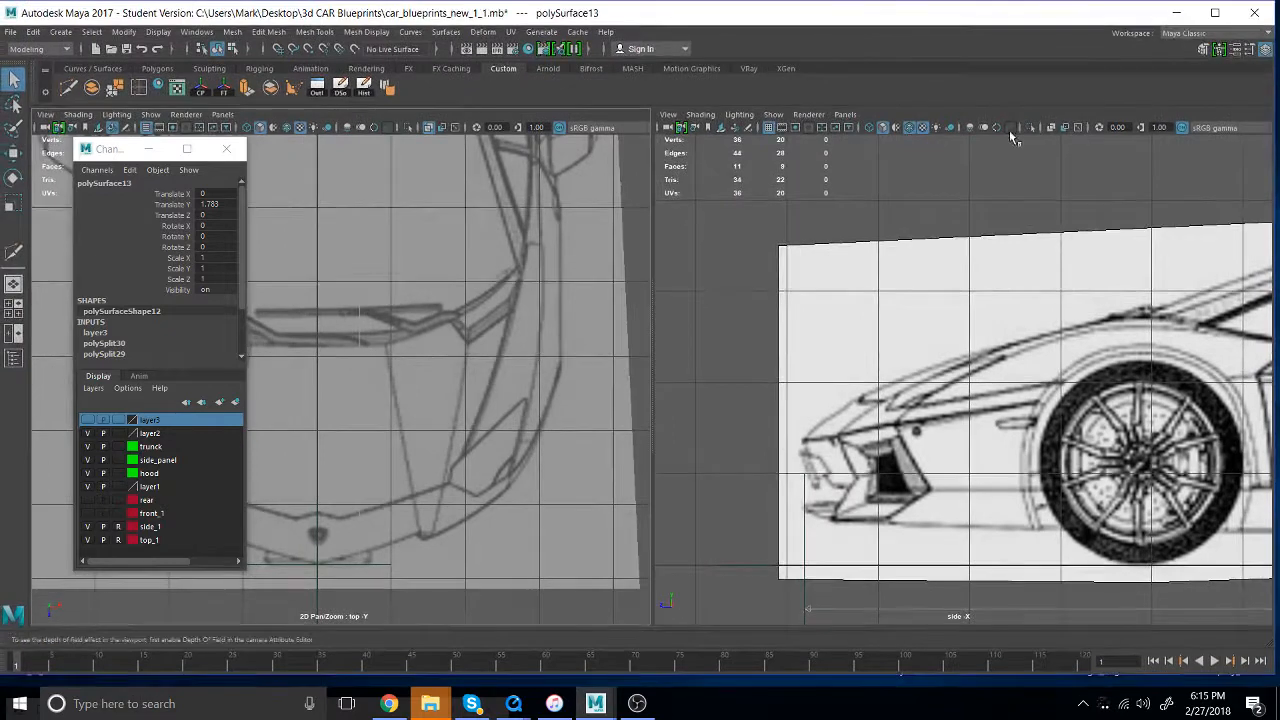
key(space)
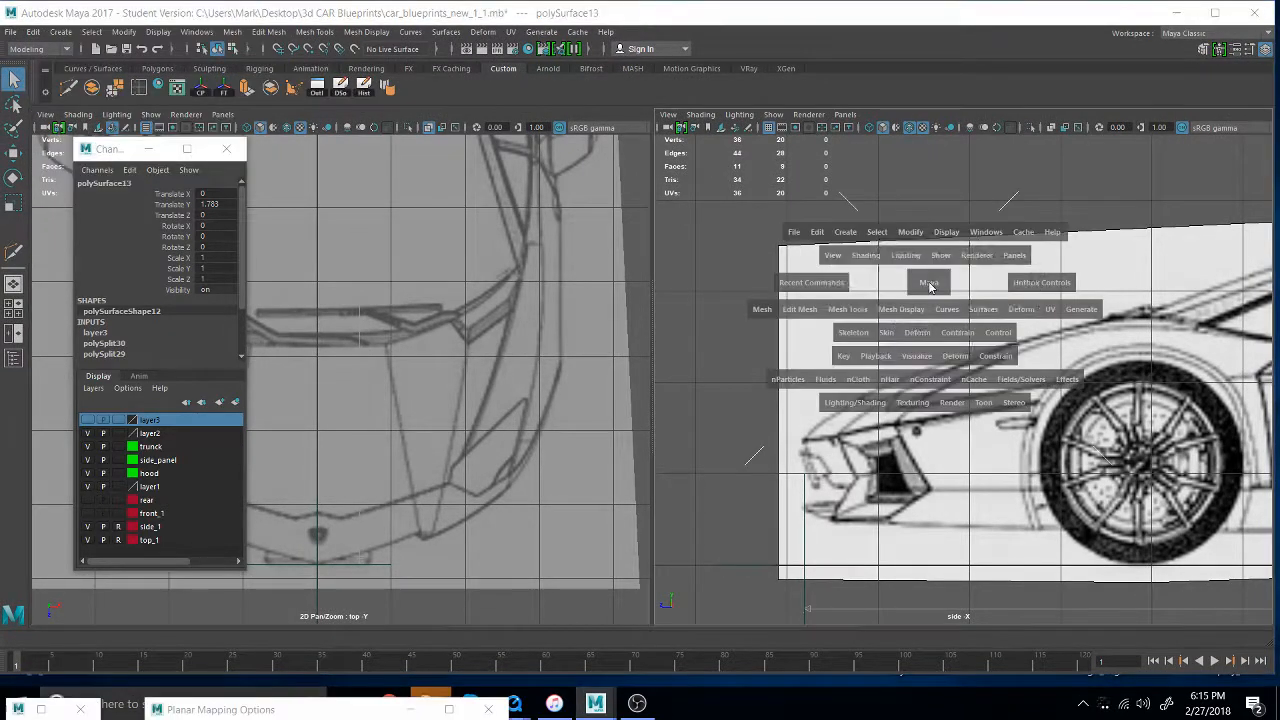
drag(934, 285, 932, 318)
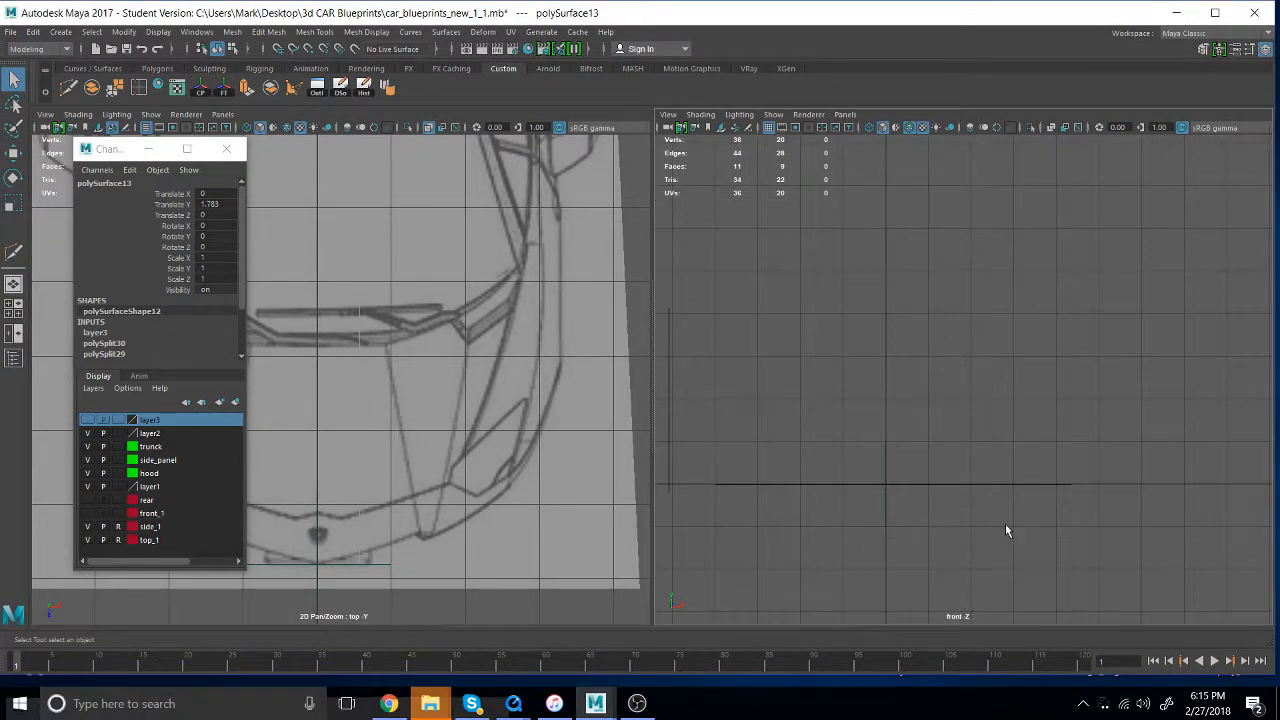
click(88, 513)
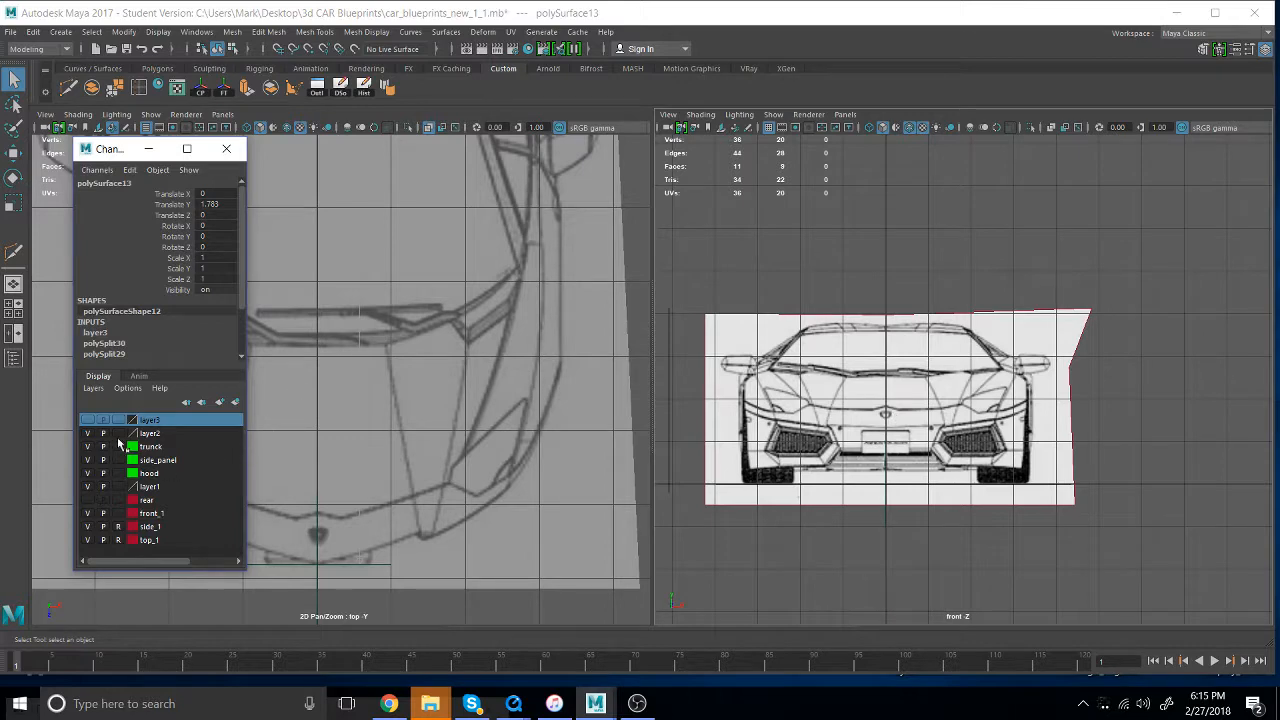
click(88, 420)
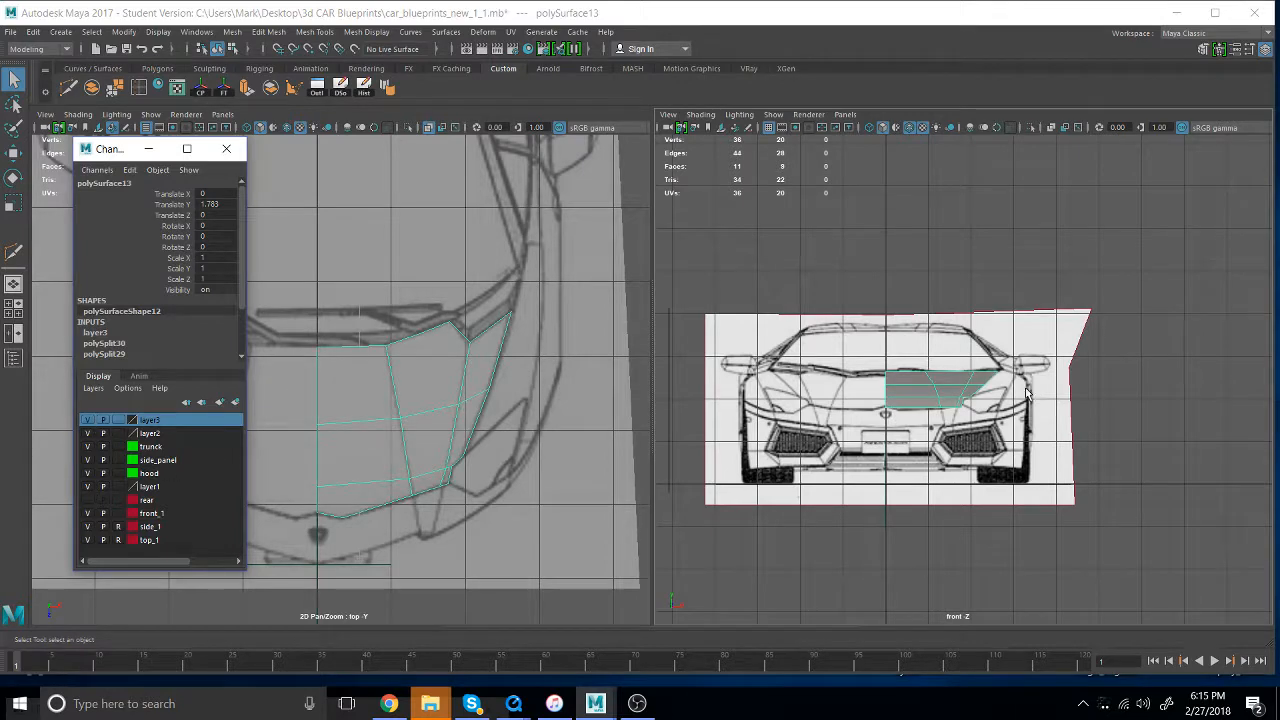
- Turn on X-Ray shading in the front view to see the blueprint through the hood
scroll(915, 420, up, 5)
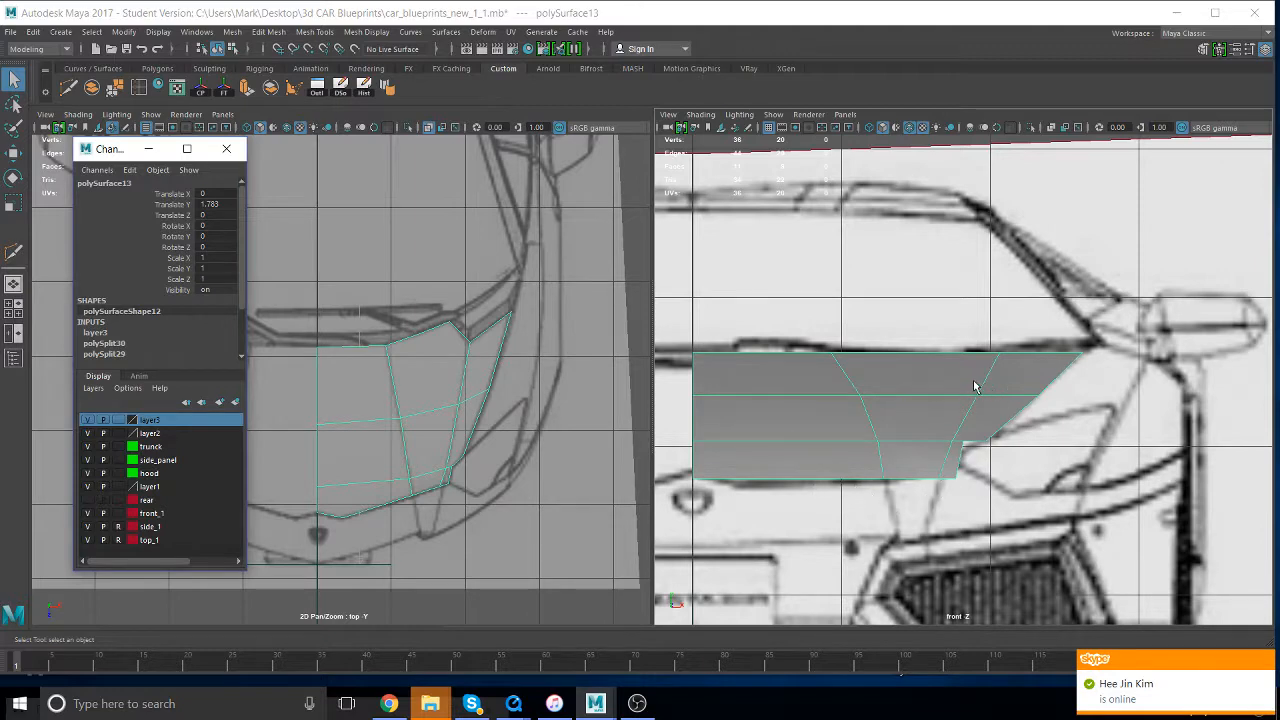
click(681, 119)
mouse_move(700, 117)
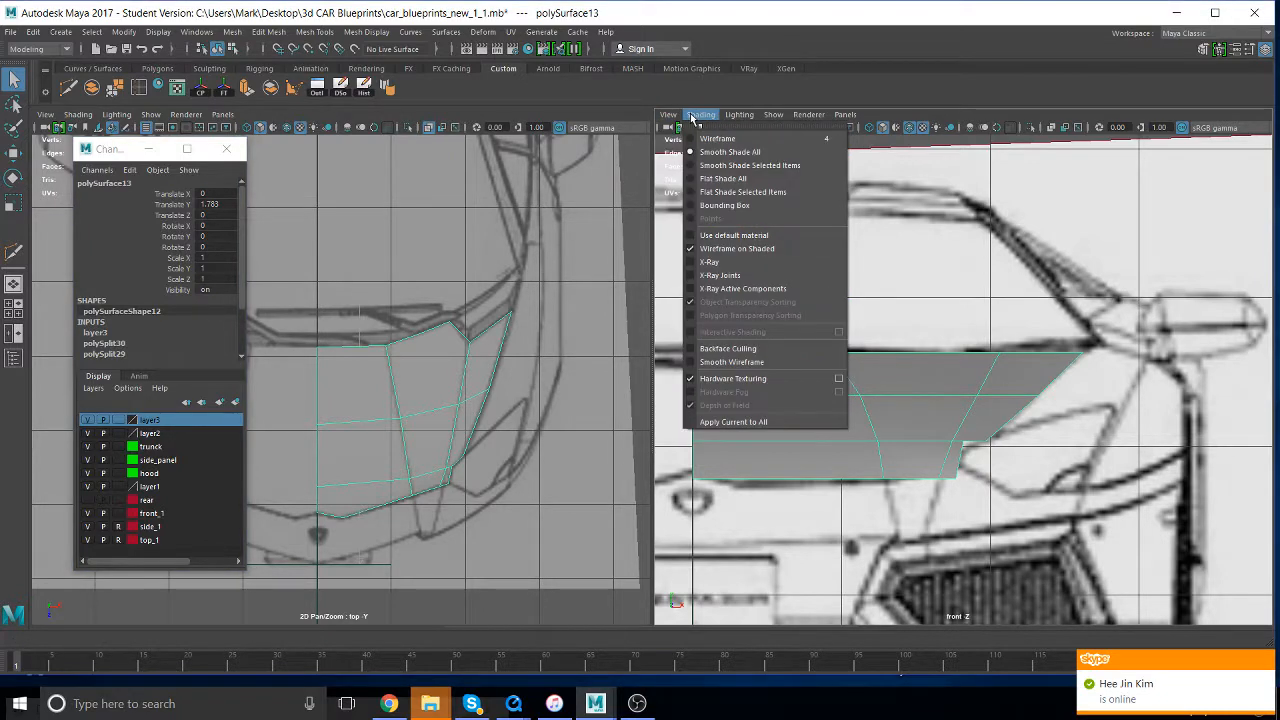
click(765, 265)
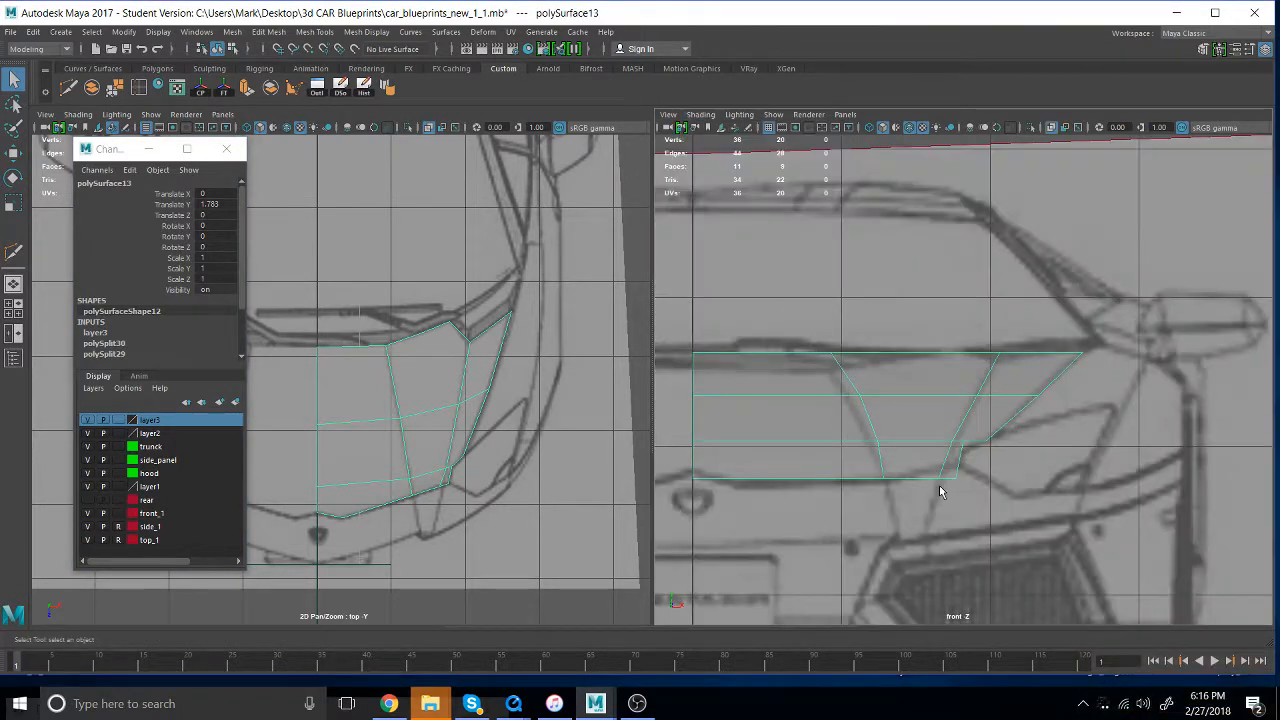
- Edit the hood's vertices and lower the inner crease's rear vertex onto the crease line in the front blueprint
scroll(935, 490, up, 4)
alt+middle_drag(832, 403, 971, 305)
scroll(965, 341, down, 3)
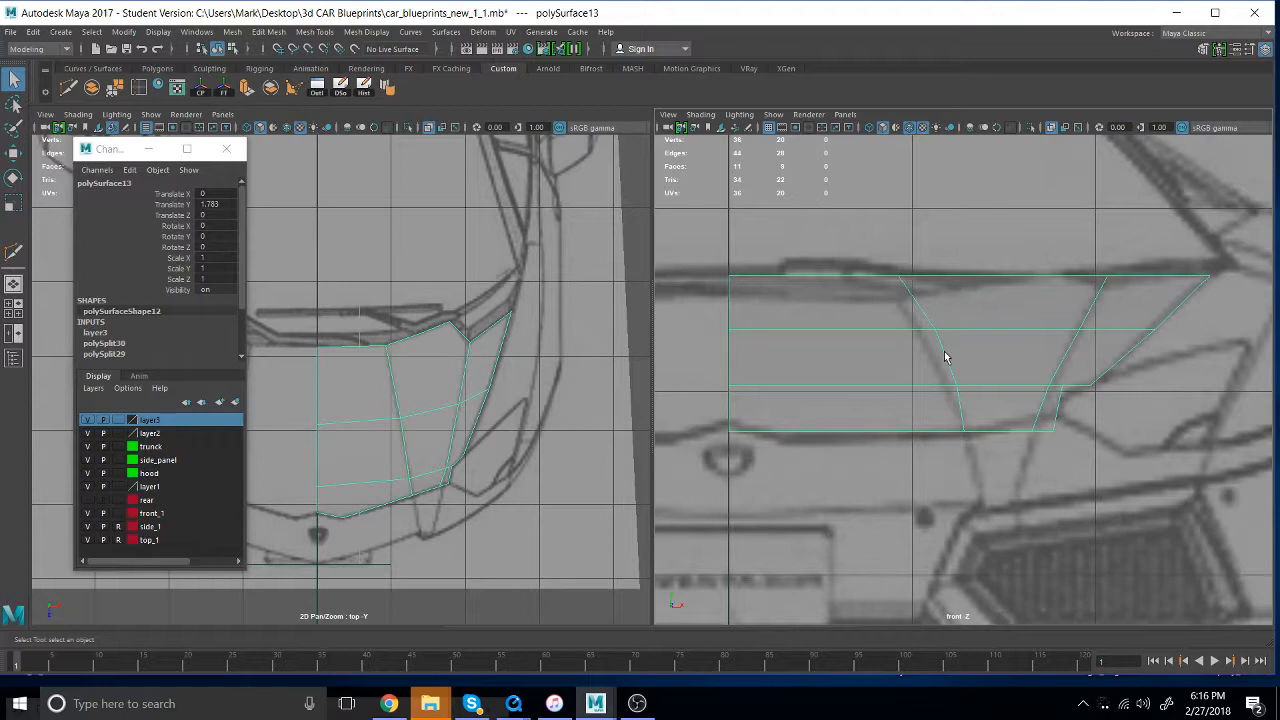
right_drag(946, 349, 878, 340)
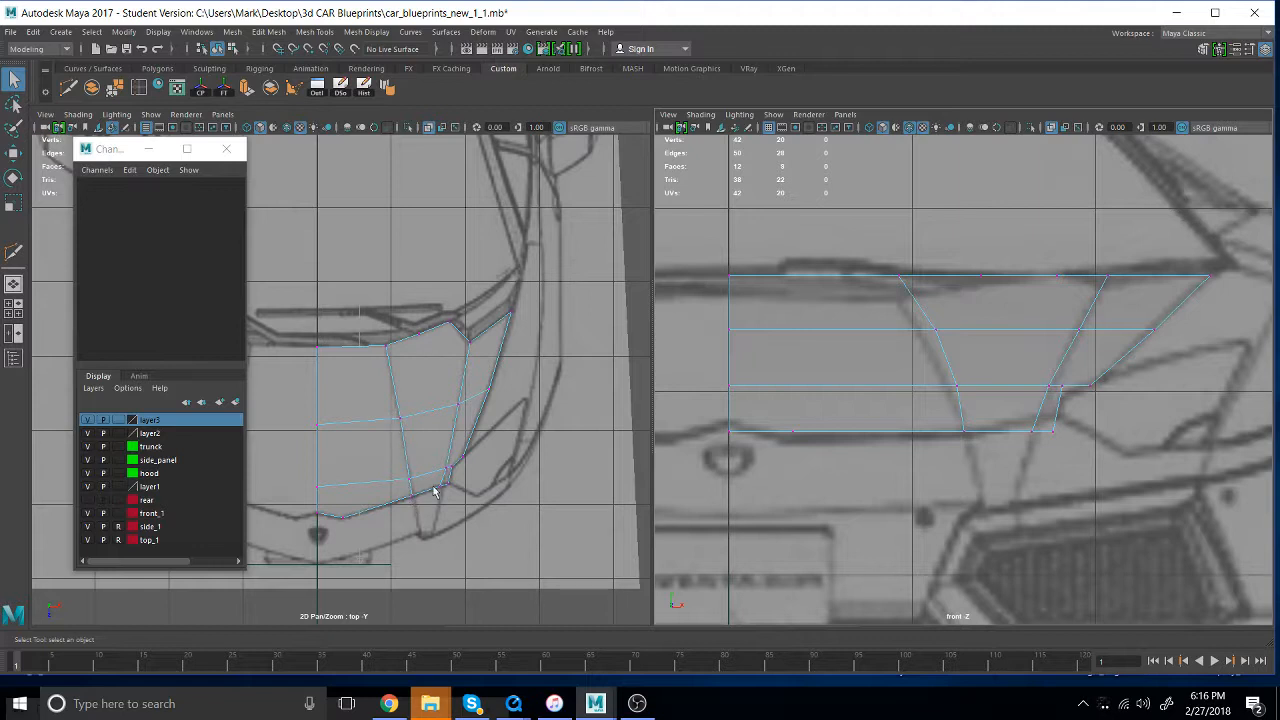
drag(870, 260, 974, 423)
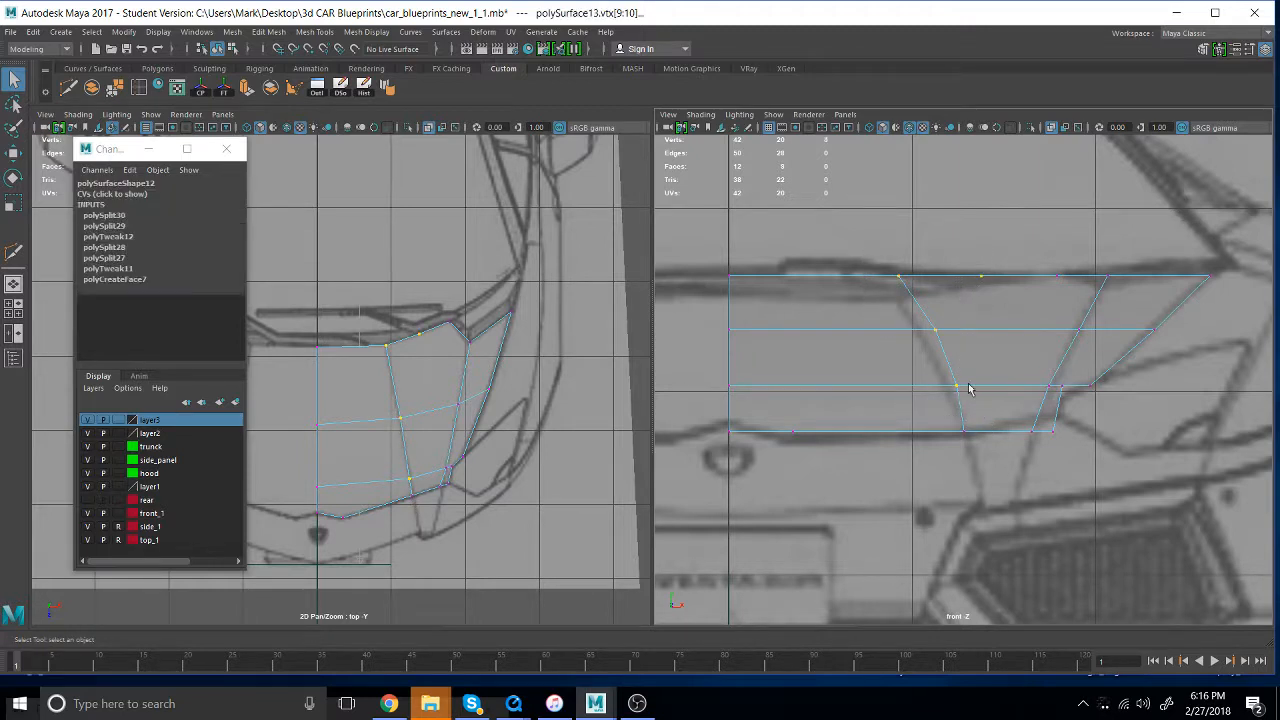
drag(926, 289, 871, 247)
key(w)
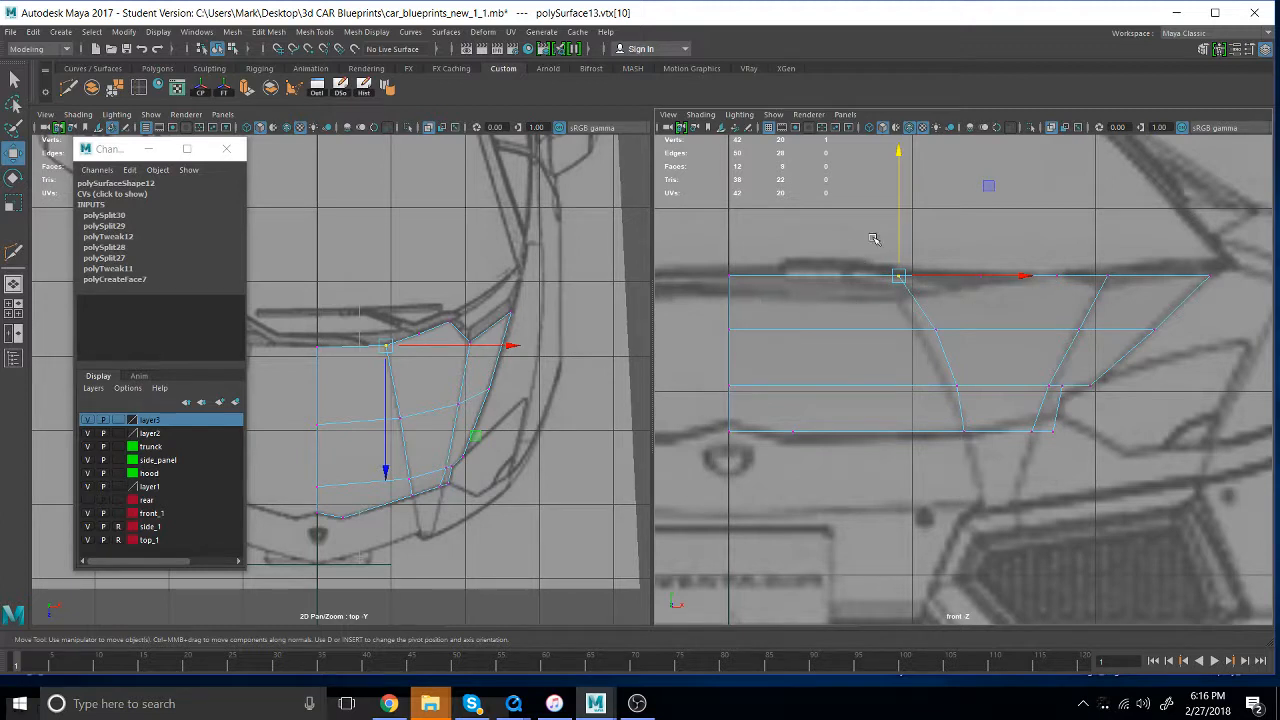
drag(898, 152, 898, 179)
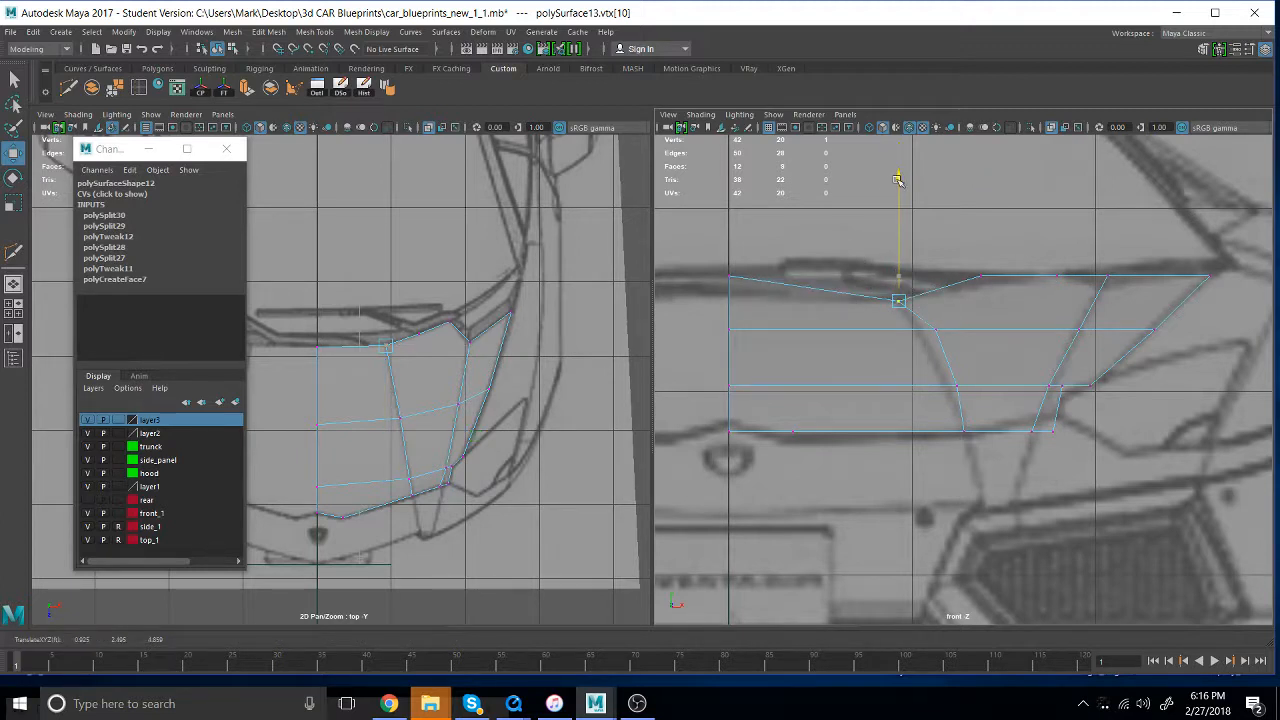
- Lower the inner crease's vertices on both crosswise rows onto the crease line in the front blueprint
drag(912, 316, 958, 352)
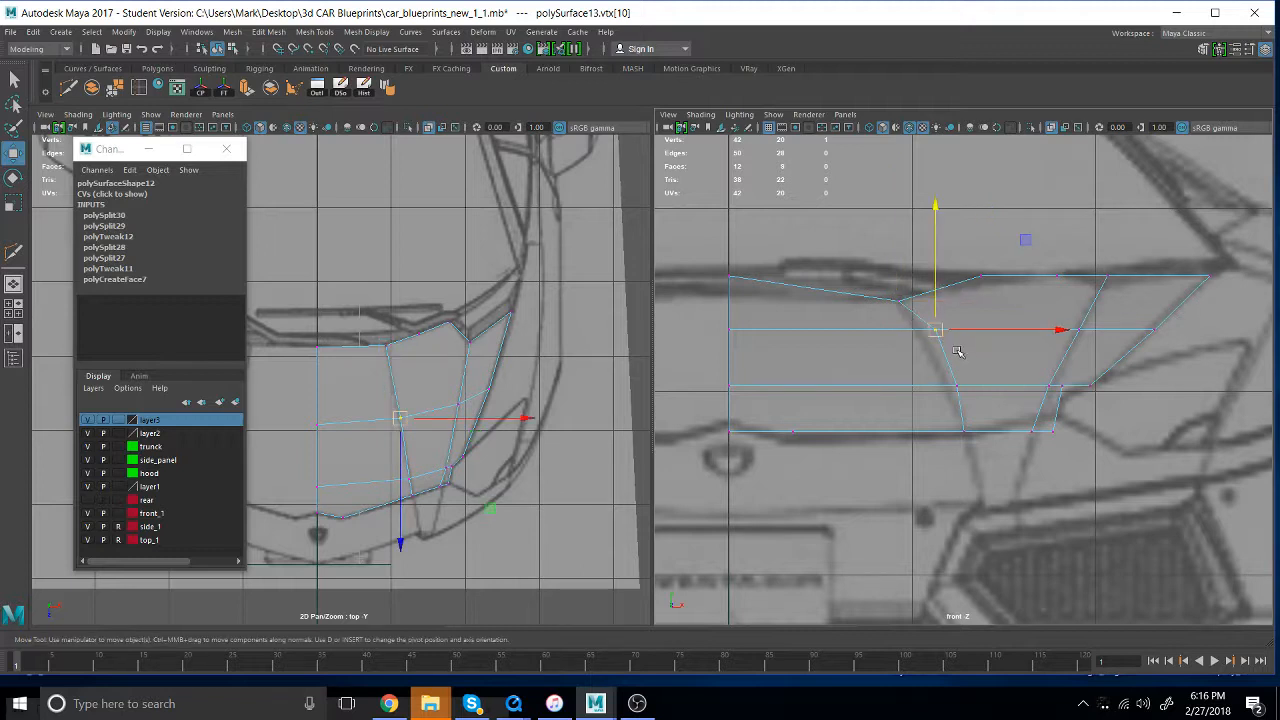
drag(936, 207, 935, 233)
drag(975, 404, 938, 373)
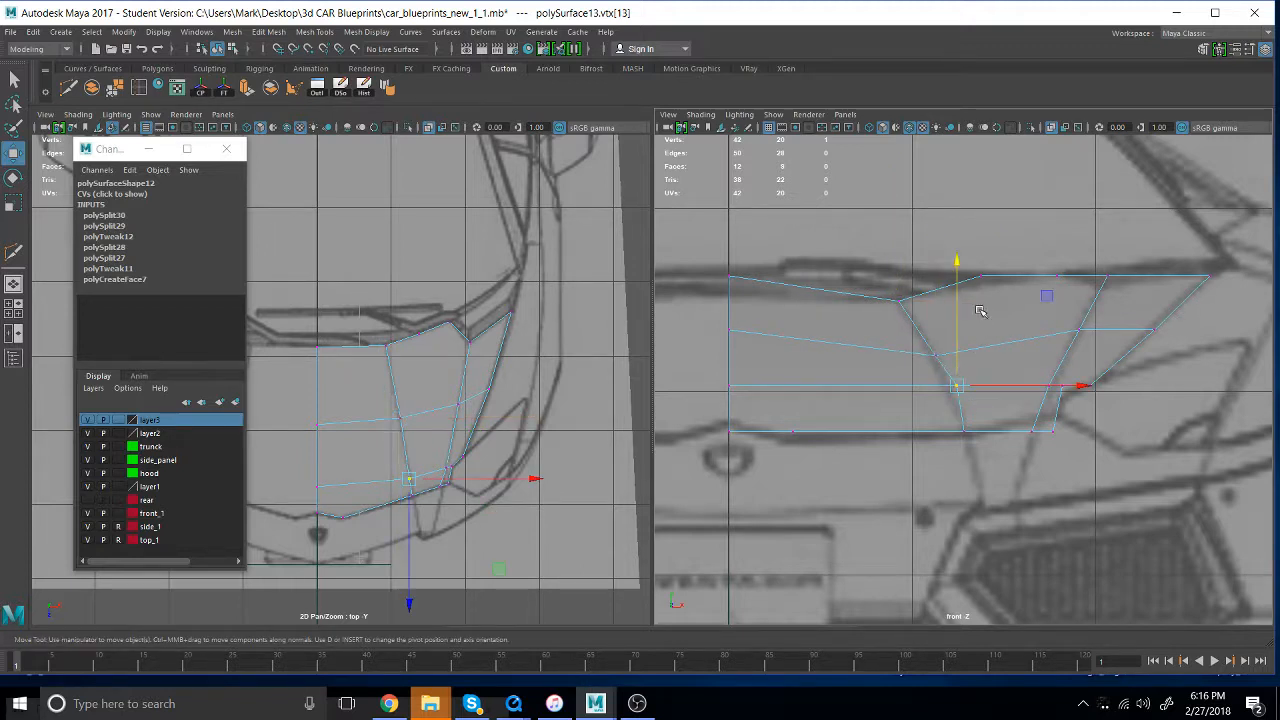
mouse_move(958, 264)
mouse_down()
mouse_move(956, 282)
mouse_move(970, 256)
mouse_up()
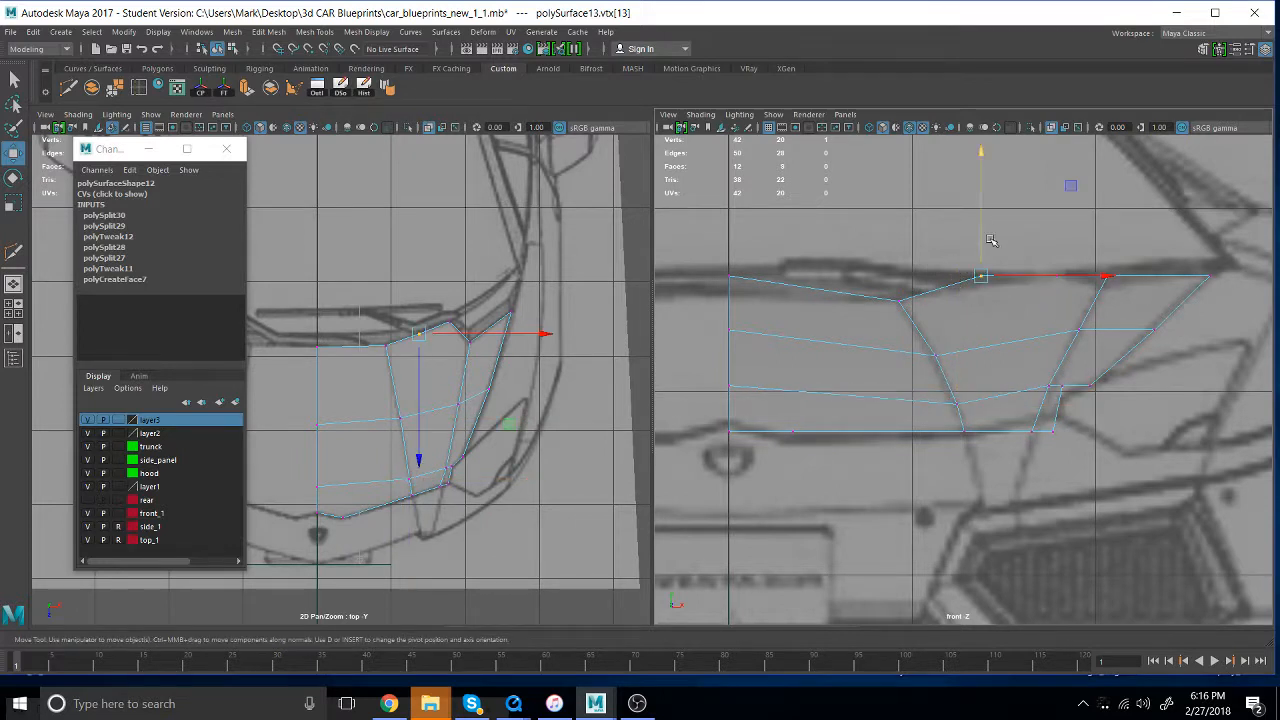
- Lower the hood's rear-edge vertices at the centre line, outer crease and just outside the inner crease to match the front blueprint
drag(982, 164, 983, 175)
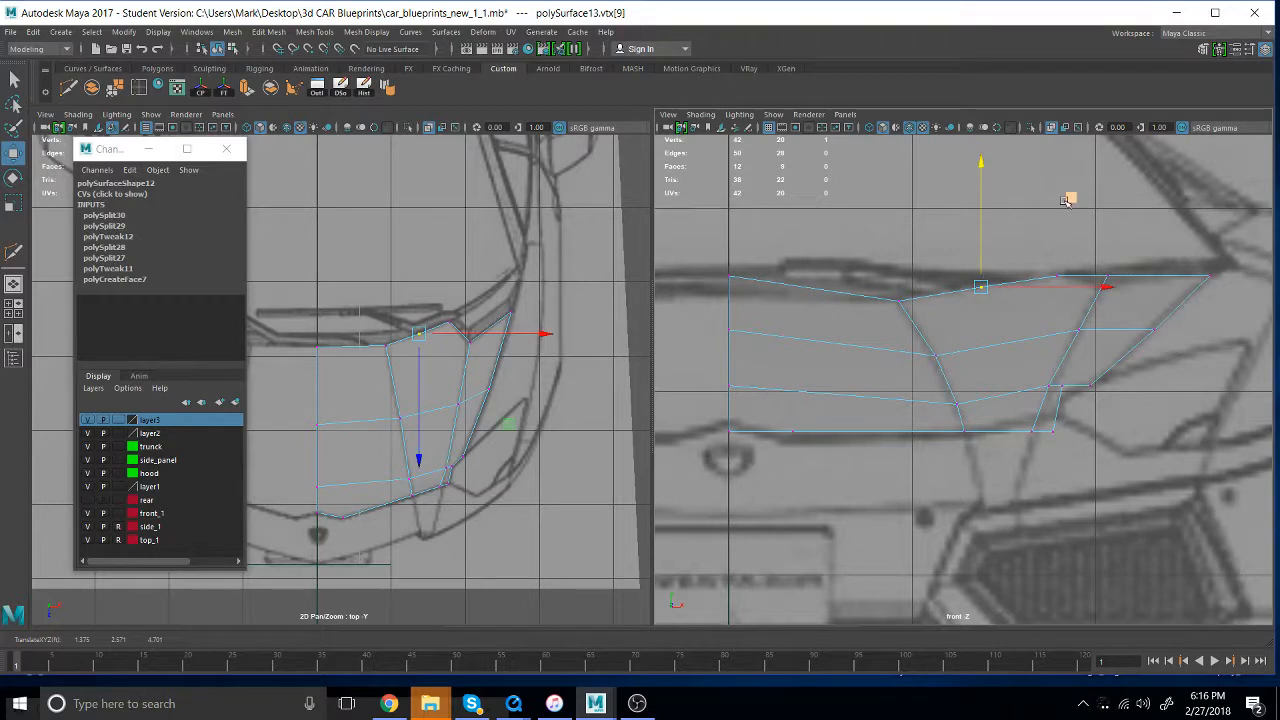
drag(1125, 283, 1090, 259)
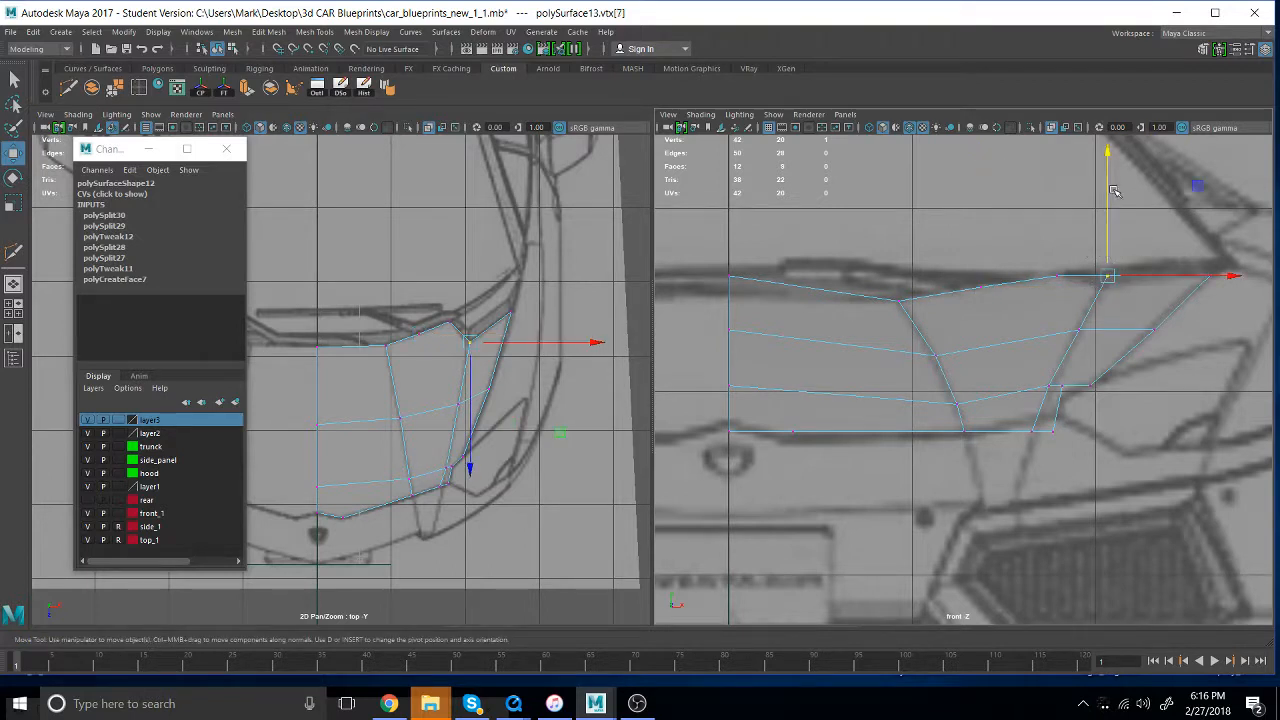
drag(1108, 160, 1108, 172)
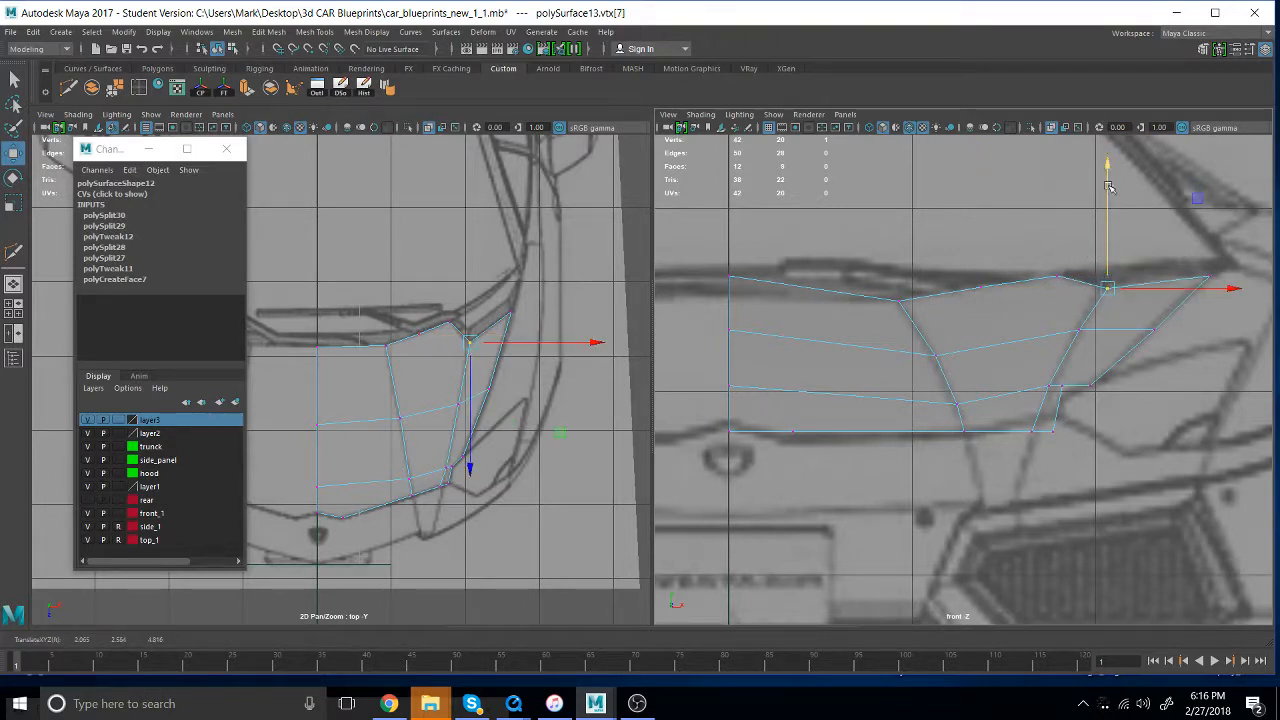
drag(771, 310, 666, 241)
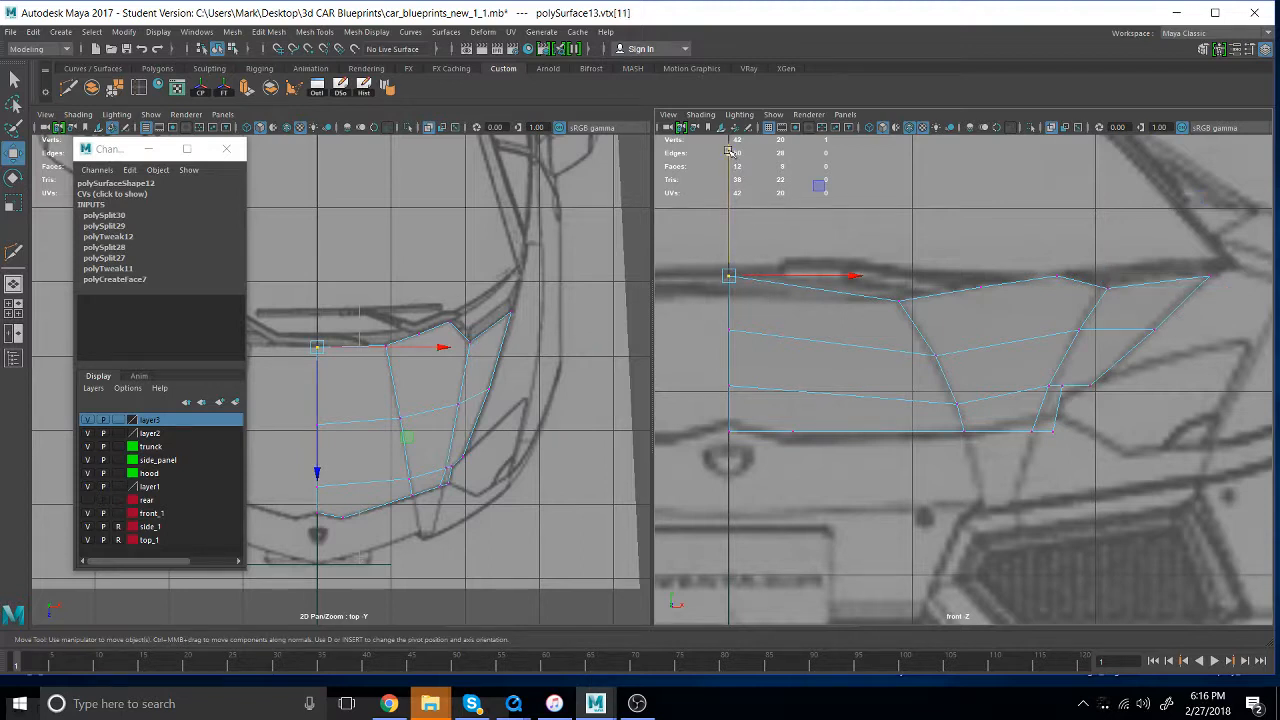
drag(729, 151, 729, 170)
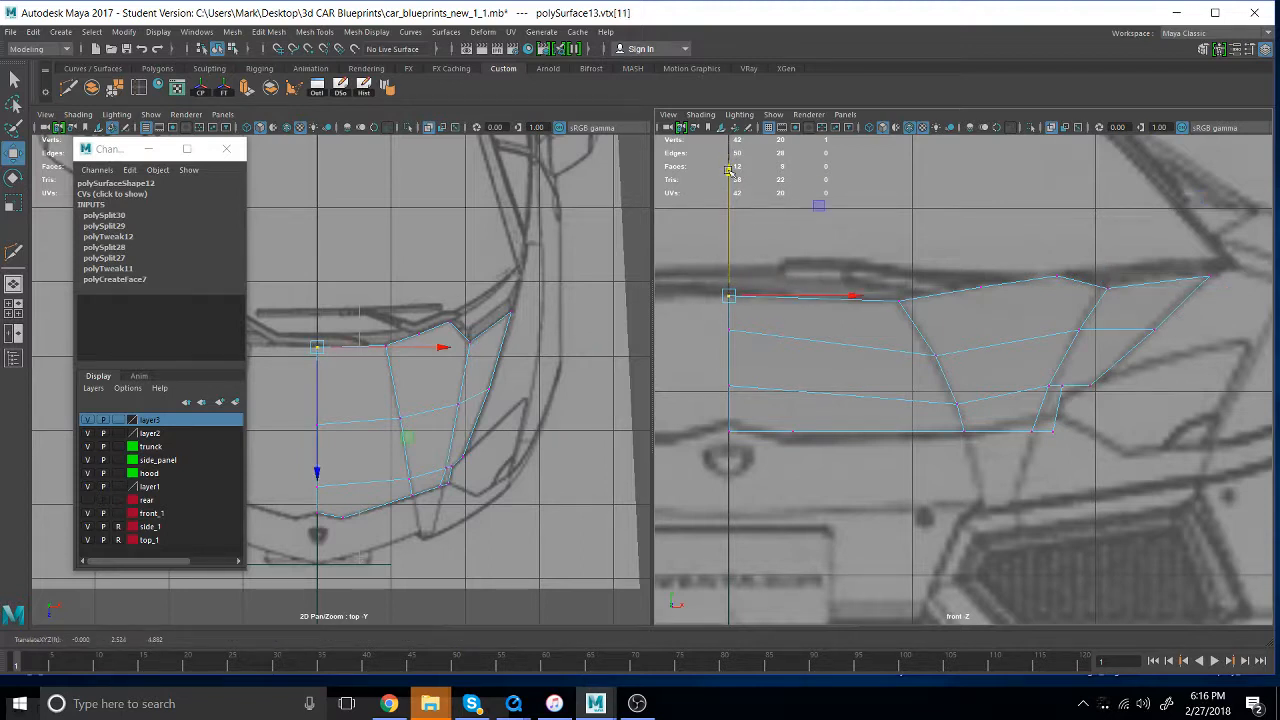
- Lower the second vertex on the hood's front edge and raise the centre-line front vertex onto the blueprint's hood line
drag(825, 465, 771, 399)
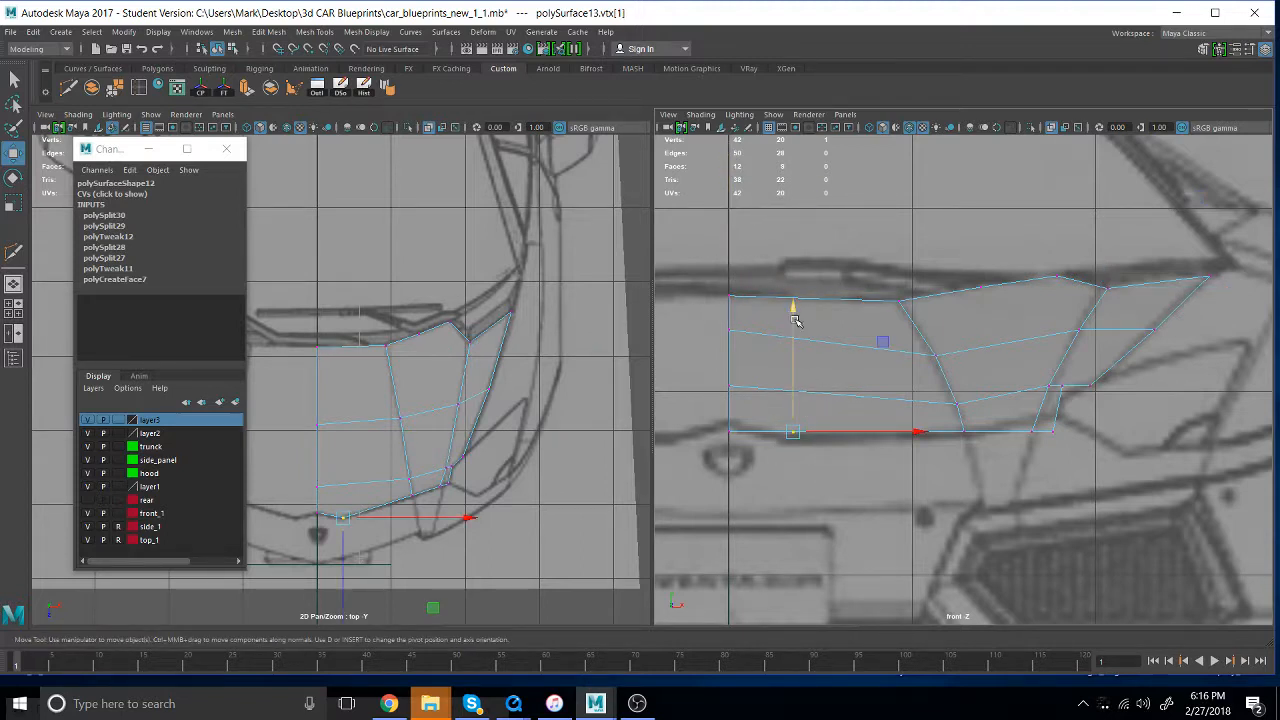
drag(795, 320, 793, 320)
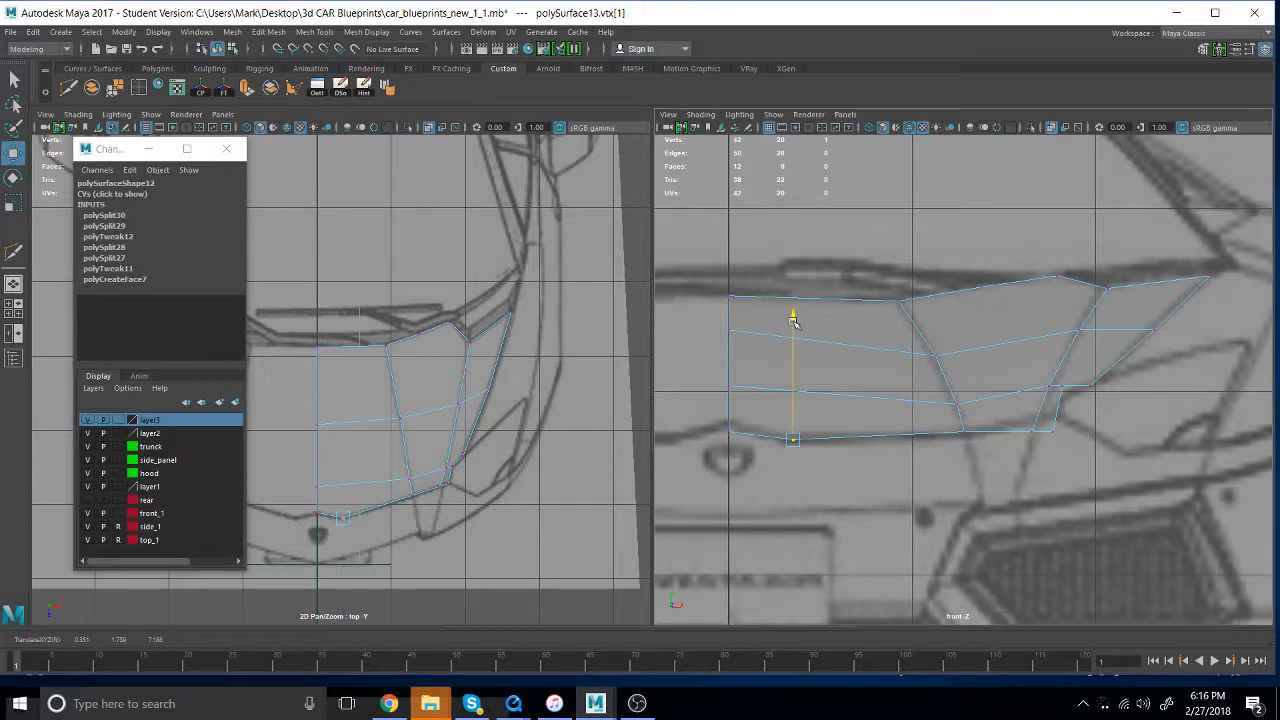
drag(748, 470, 733, 377)
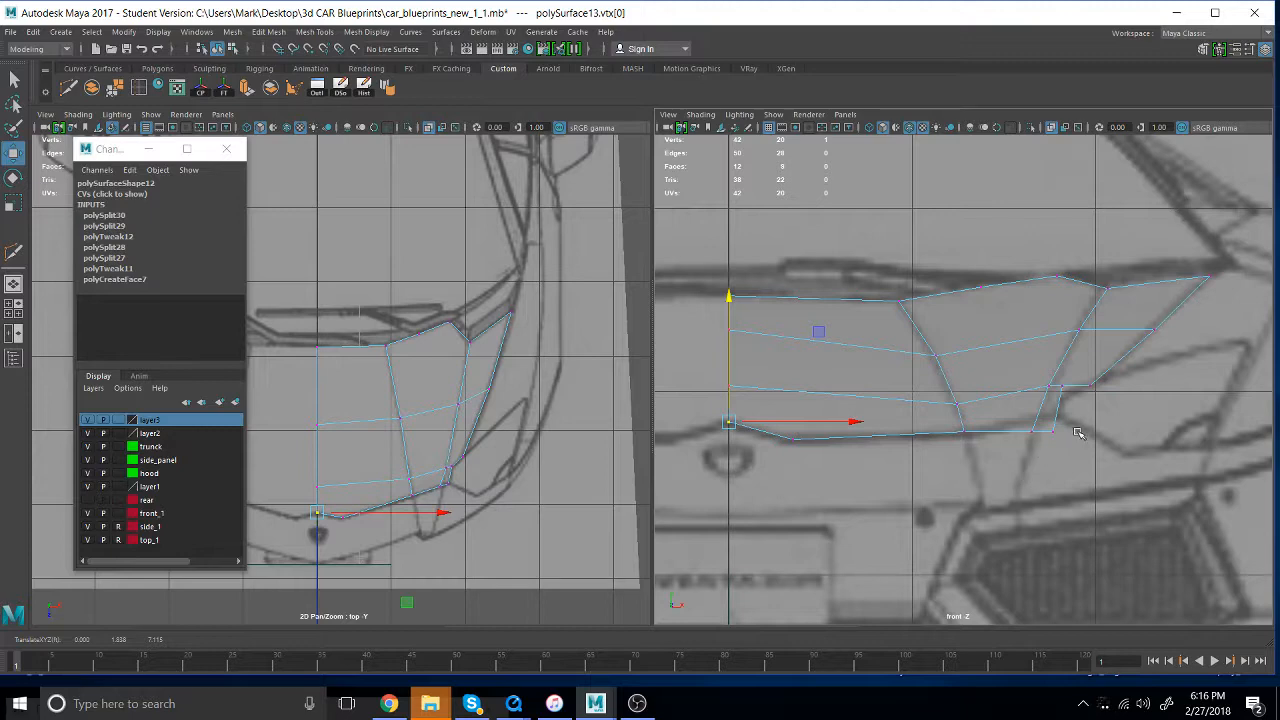
- Raise the outer front corner and outer crease's front vertex, and lower the outer-edge vertex above the corner onto the blueprint outline
scroll(1072, 436, up, 5)
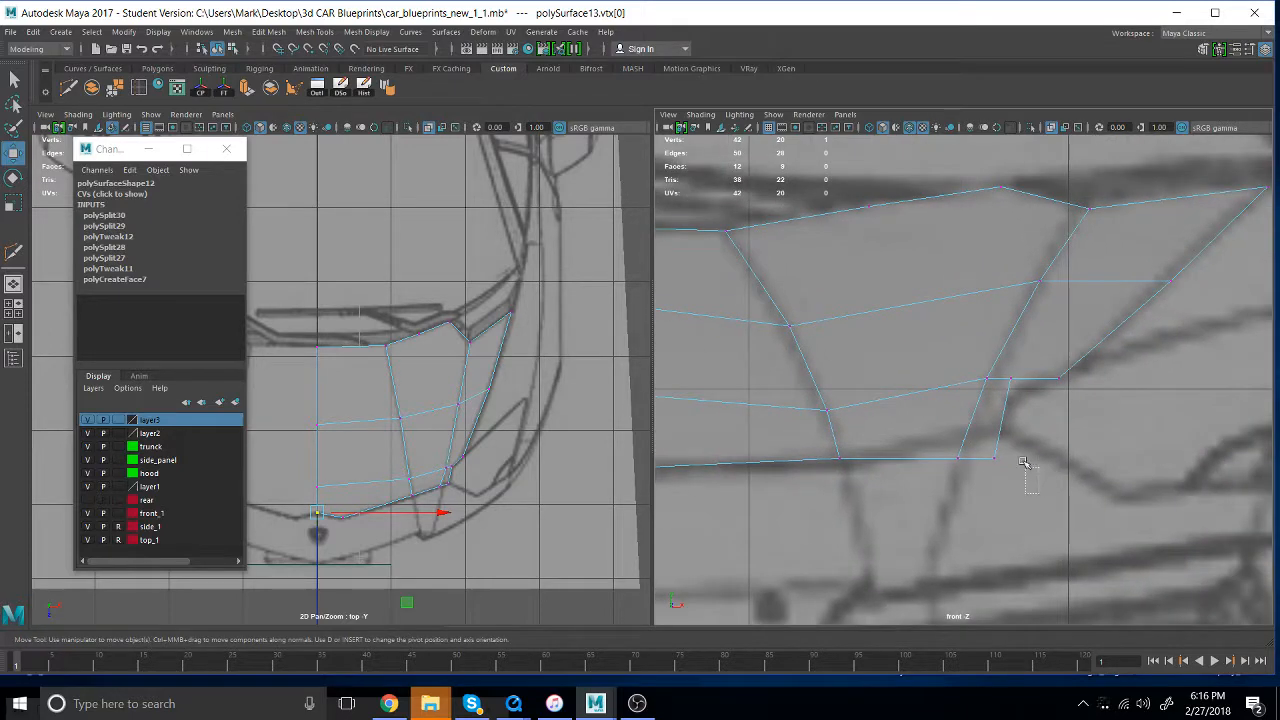
drag(1023, 462, 998, 378)
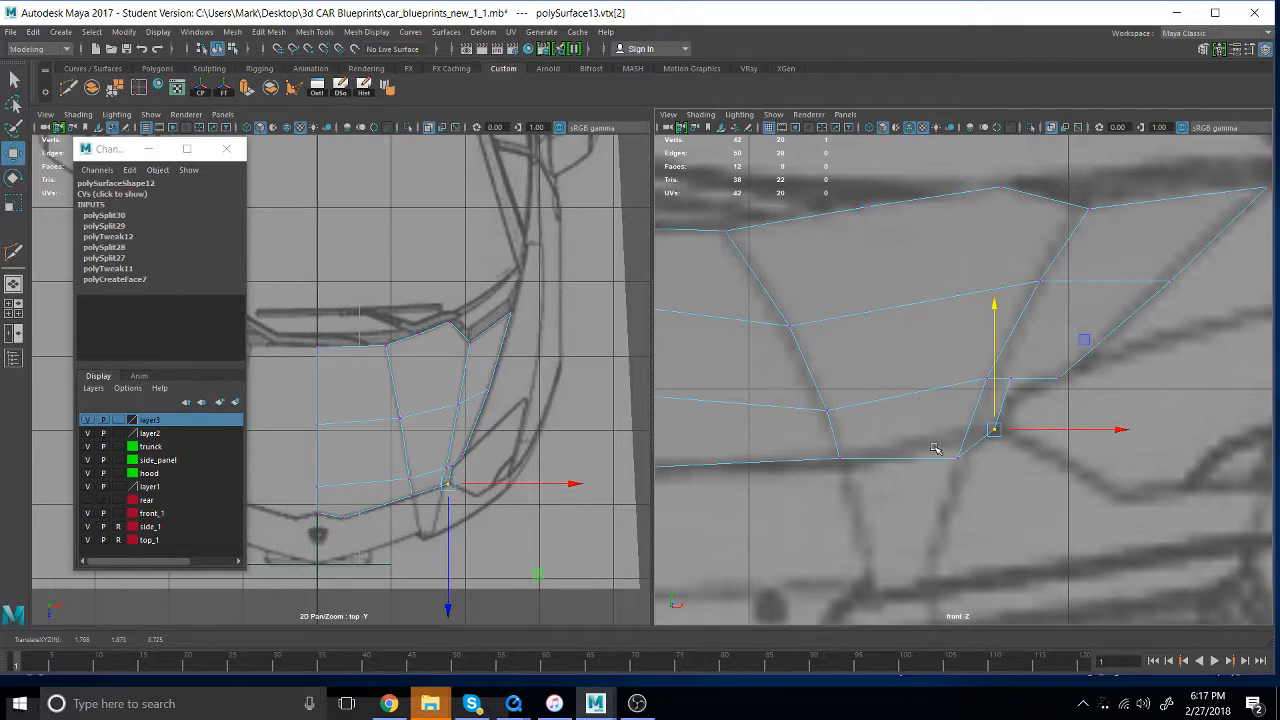
drag(976, 488, 912, 427)
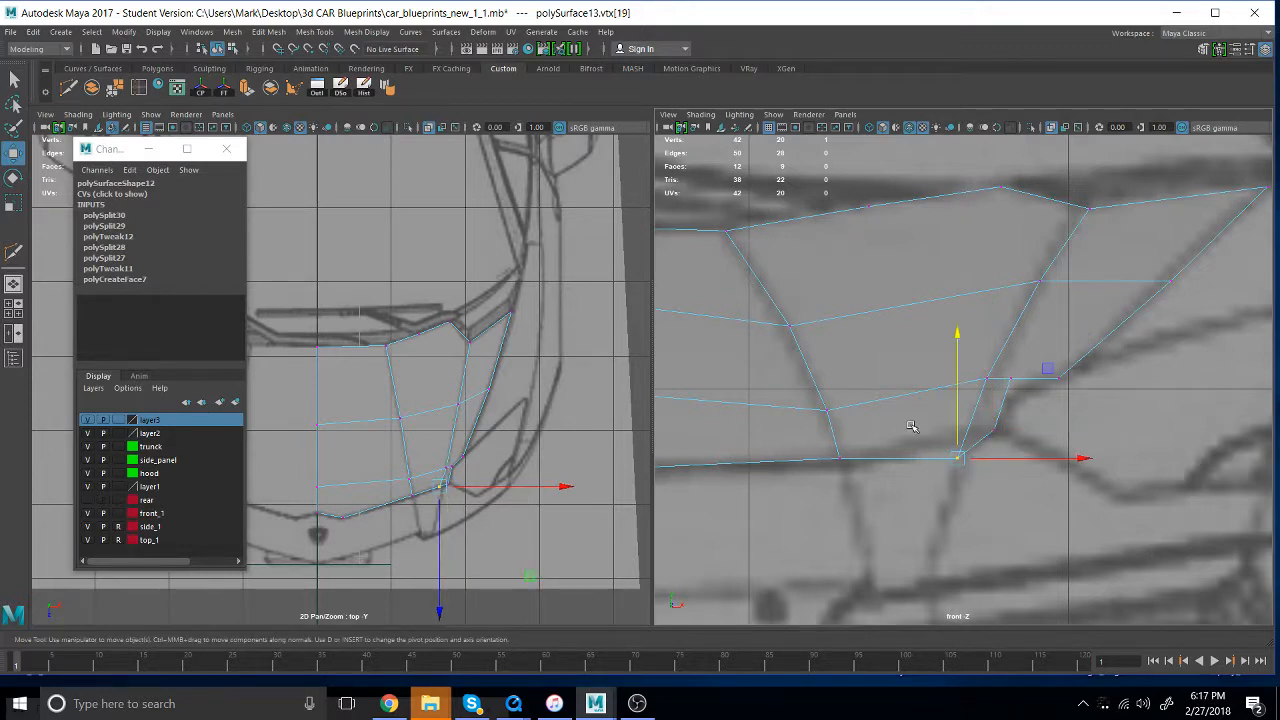
drag(957, 331, 959, 312)
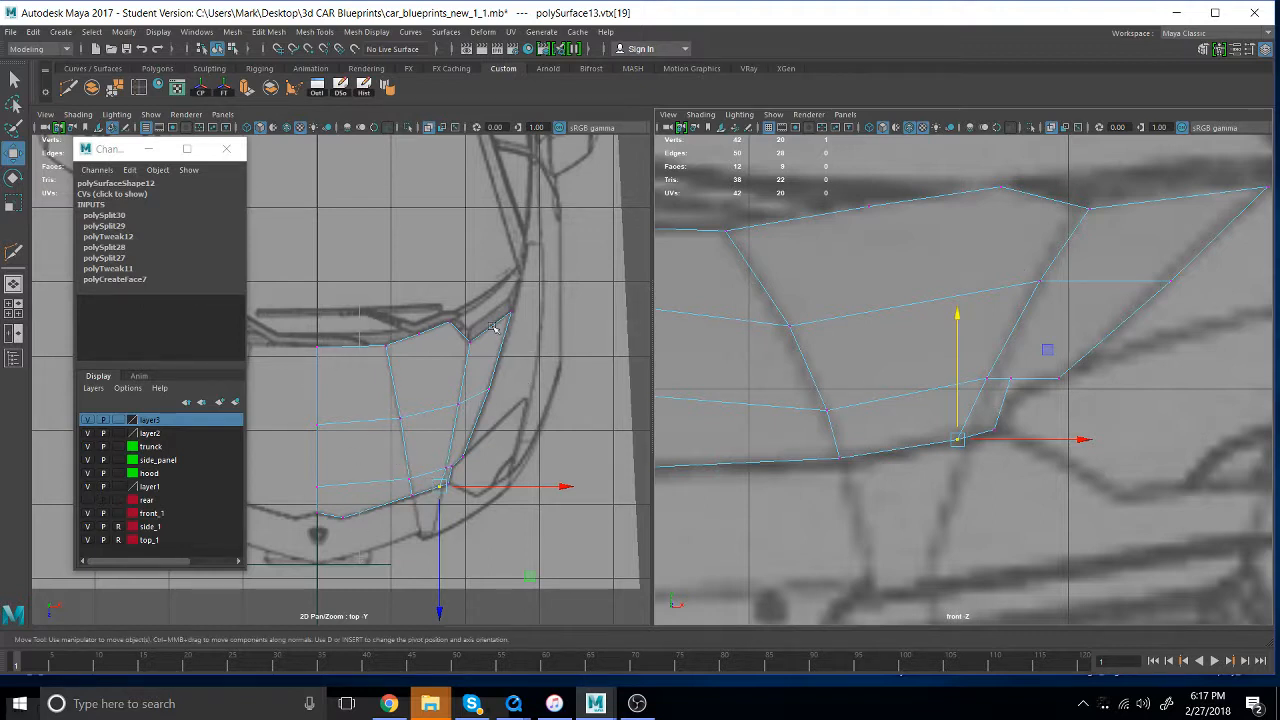
click(1010, 378)
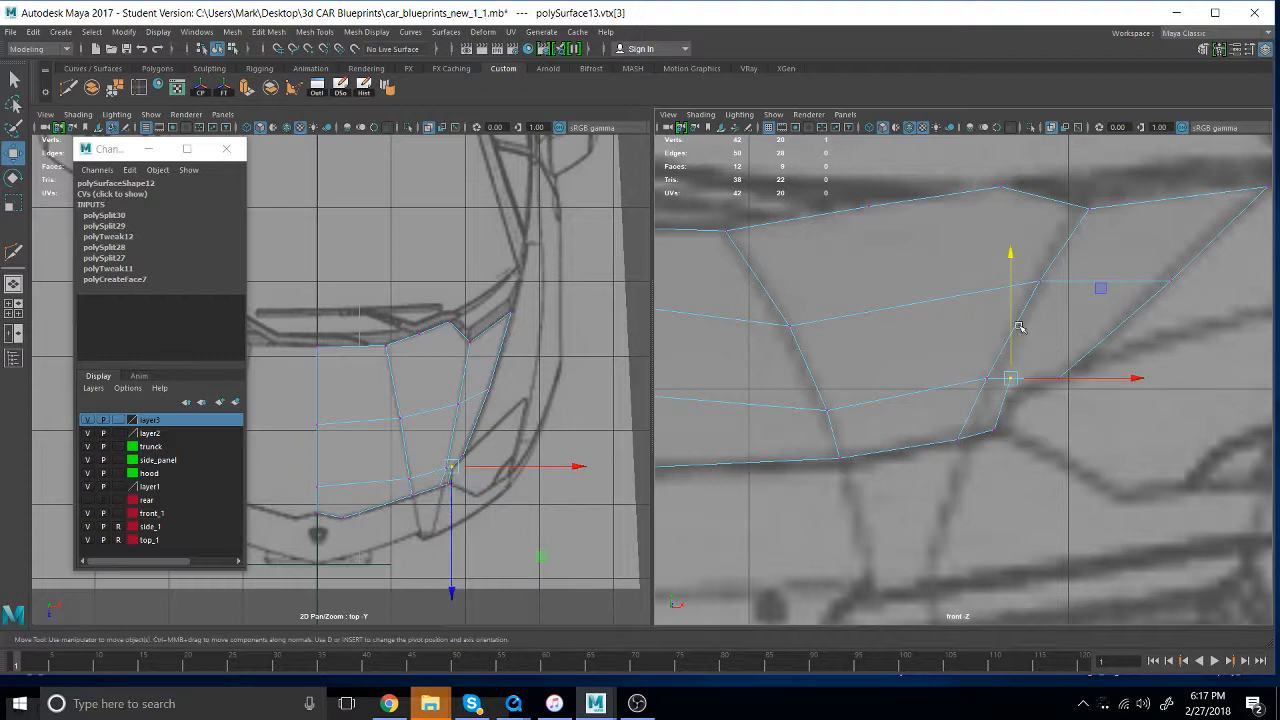
drag(1019, 327, 1006, 349)
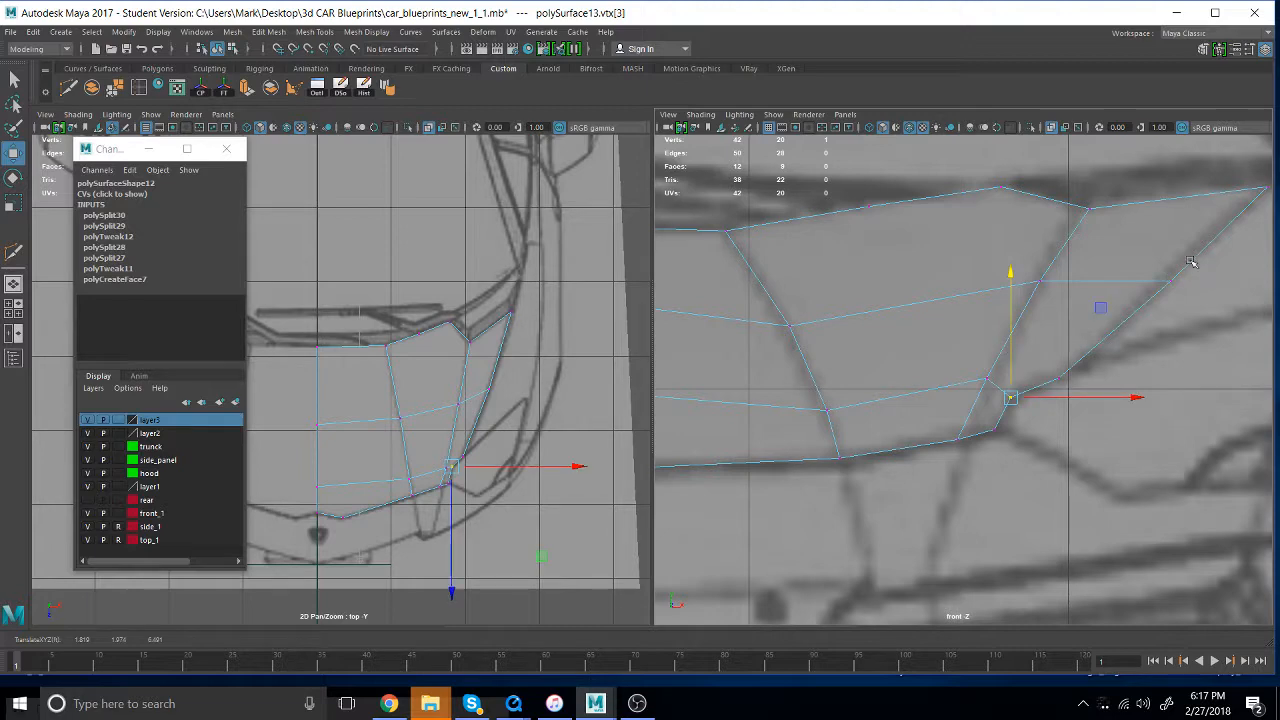
- Switch the front view to perspective and examine the reshaped half hood against the blueprint planes
key(space)
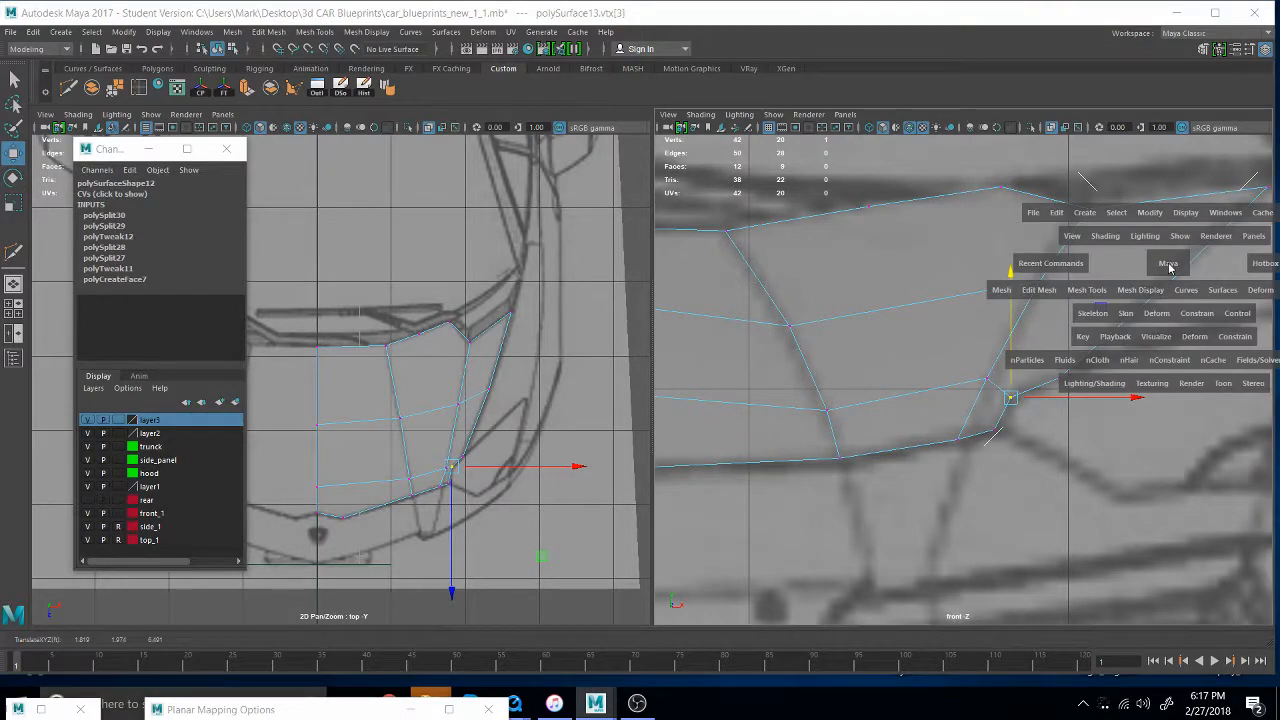
drag(1169, 267, 1160, 232)
alt+drag(1073, 470, 1100, 445)
alt+middle_drag(1100, 445, 1168, 600)
alt+drag(1168, 600, 1094, 582)
alt+middle_drag(1094, 582, 984, 588)
scroll(946, 562, down, 5)
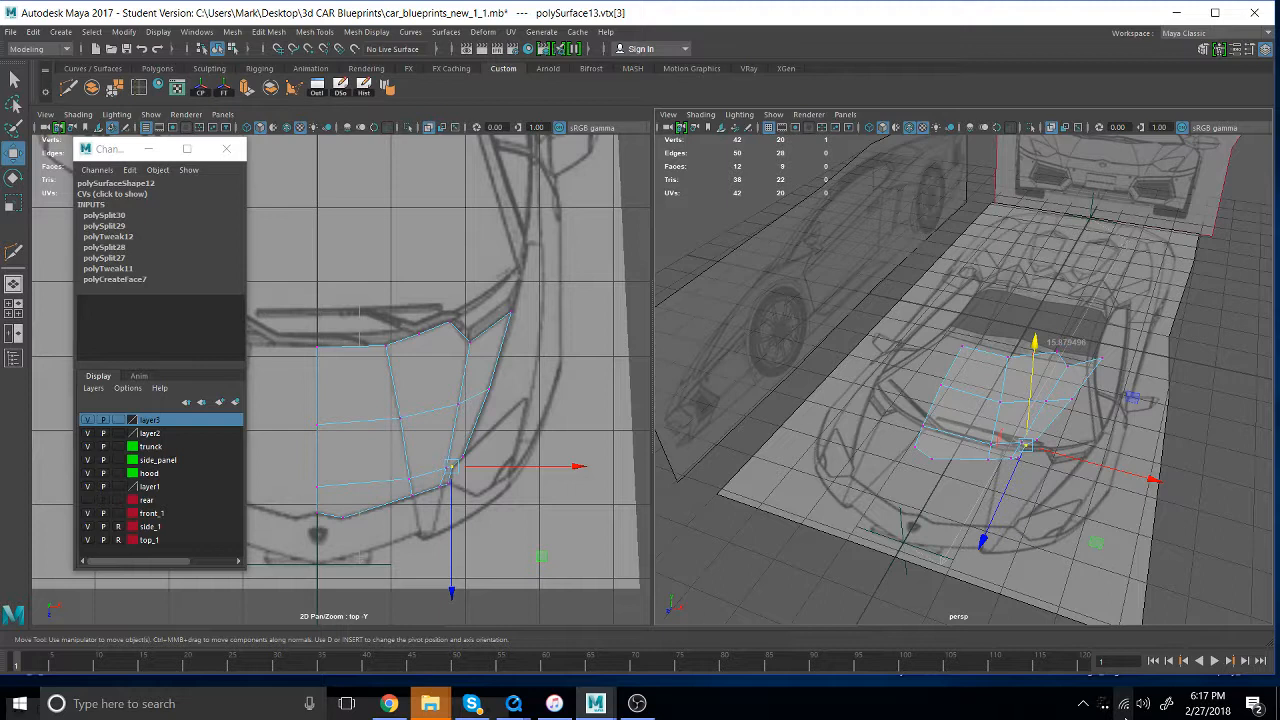
- Save the scene under the new name car_blueprints_new_1_2____car_for_class__.mb in the 3d CAR Blueprints folder, accepting the student version notice
click(13, 33)
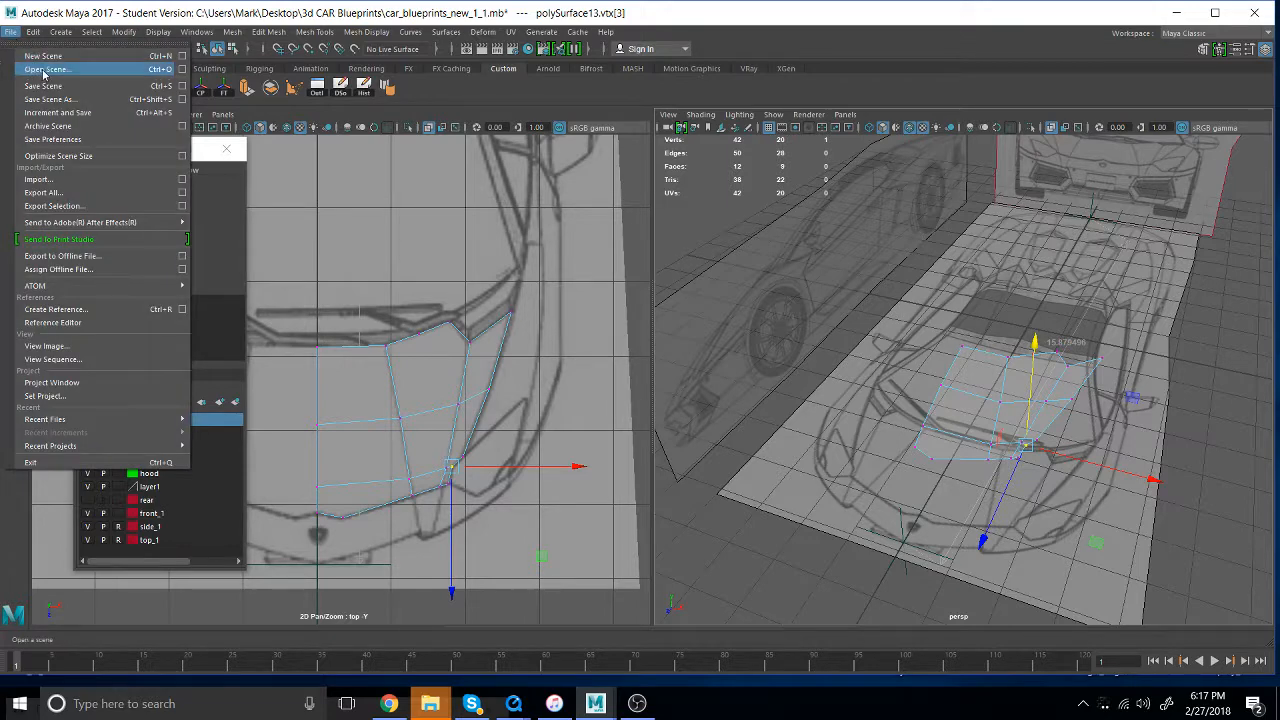
click(82, 100)
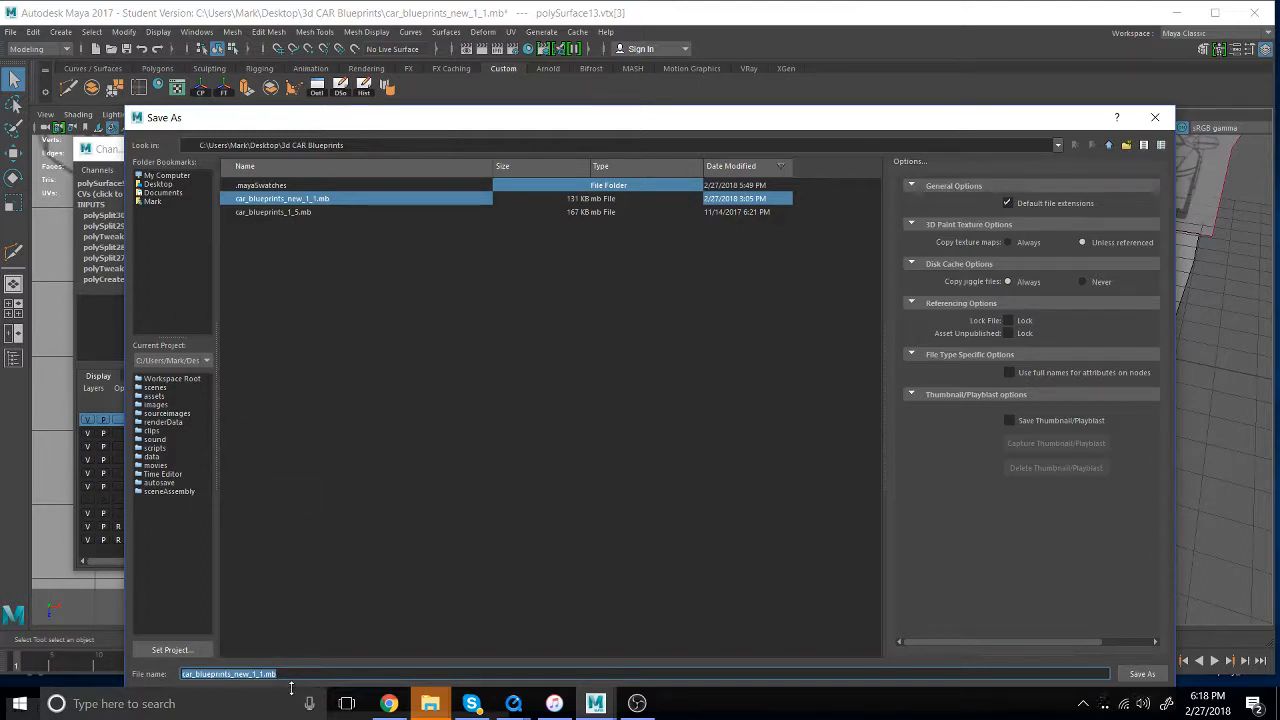
click(257, 674)
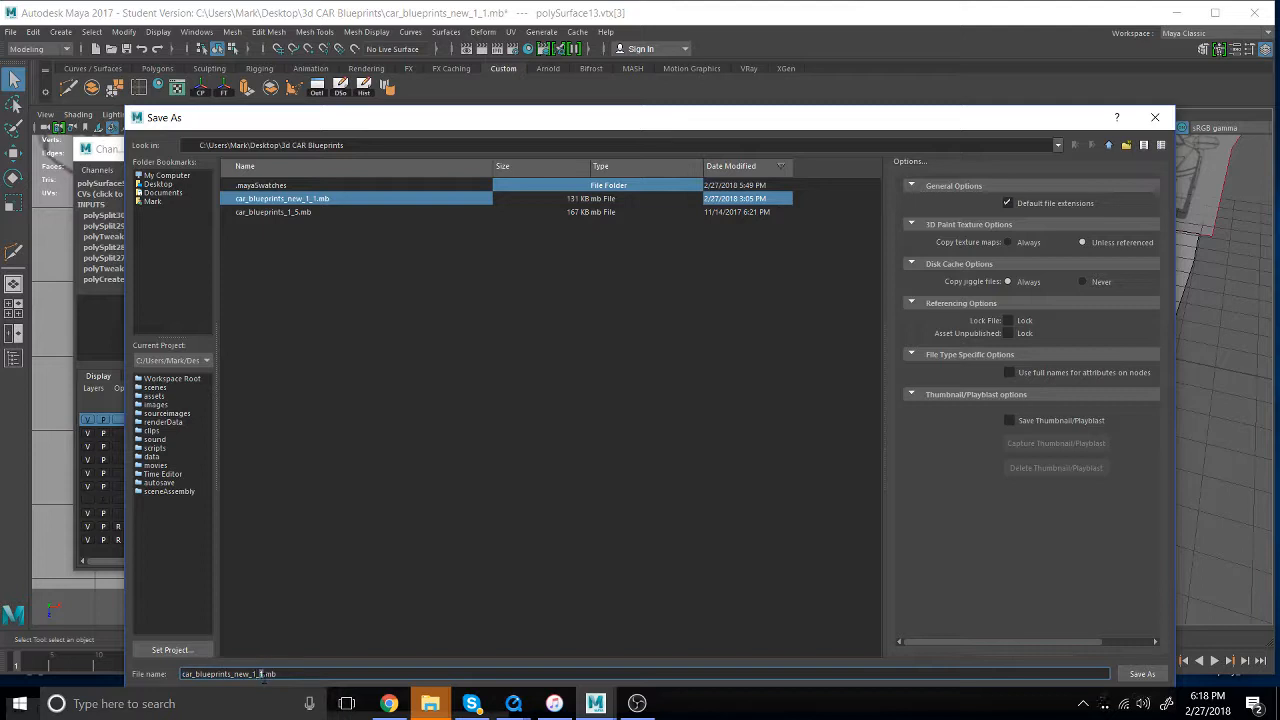
text(2____car_for_class__)
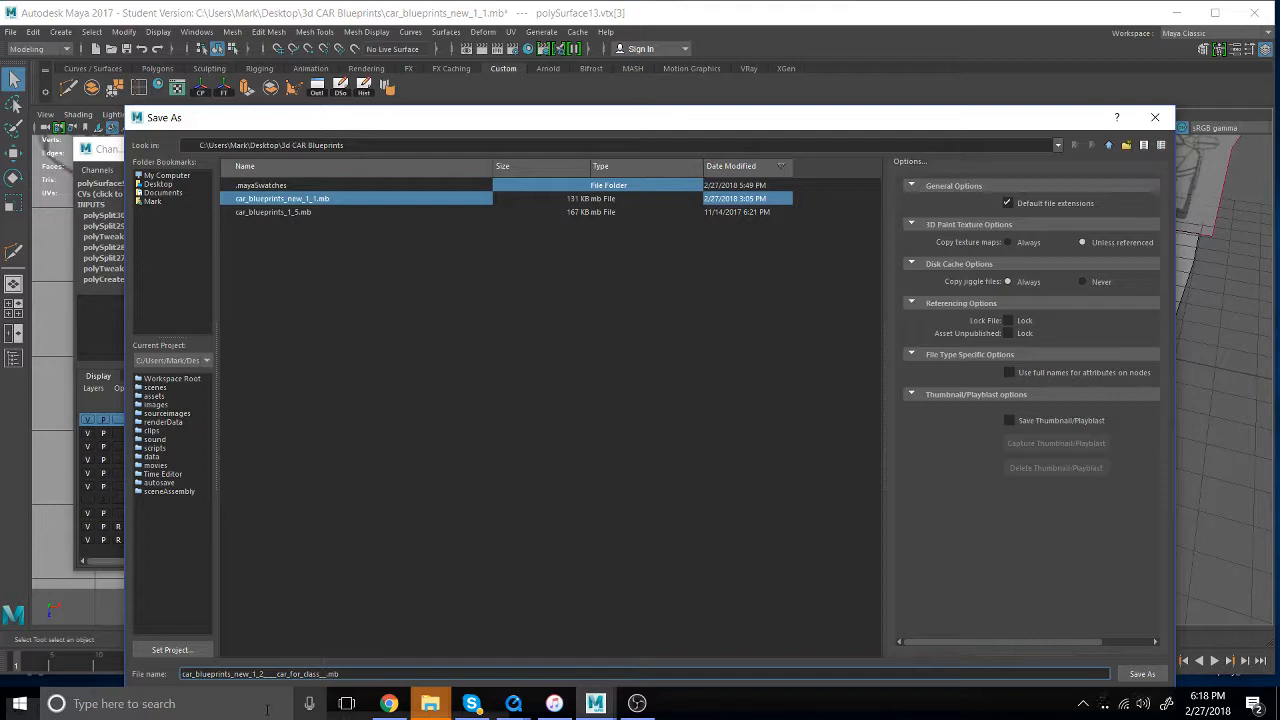
key(Return)
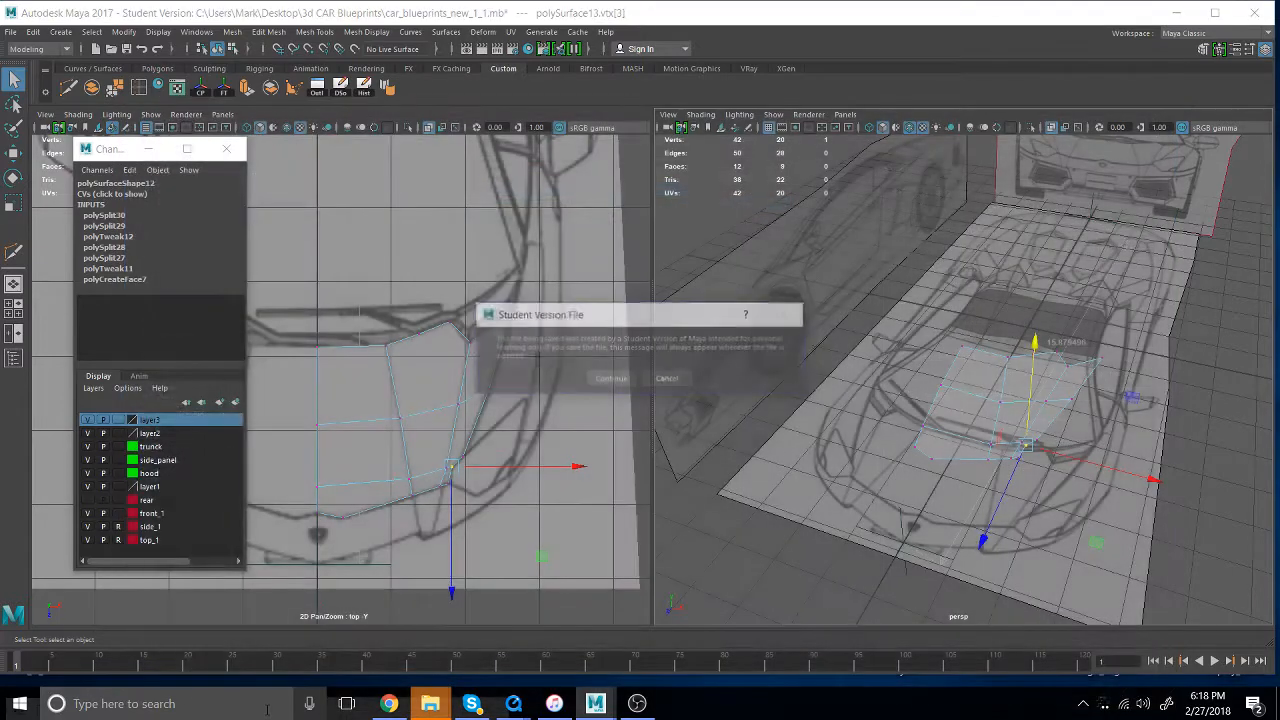
key(Return)
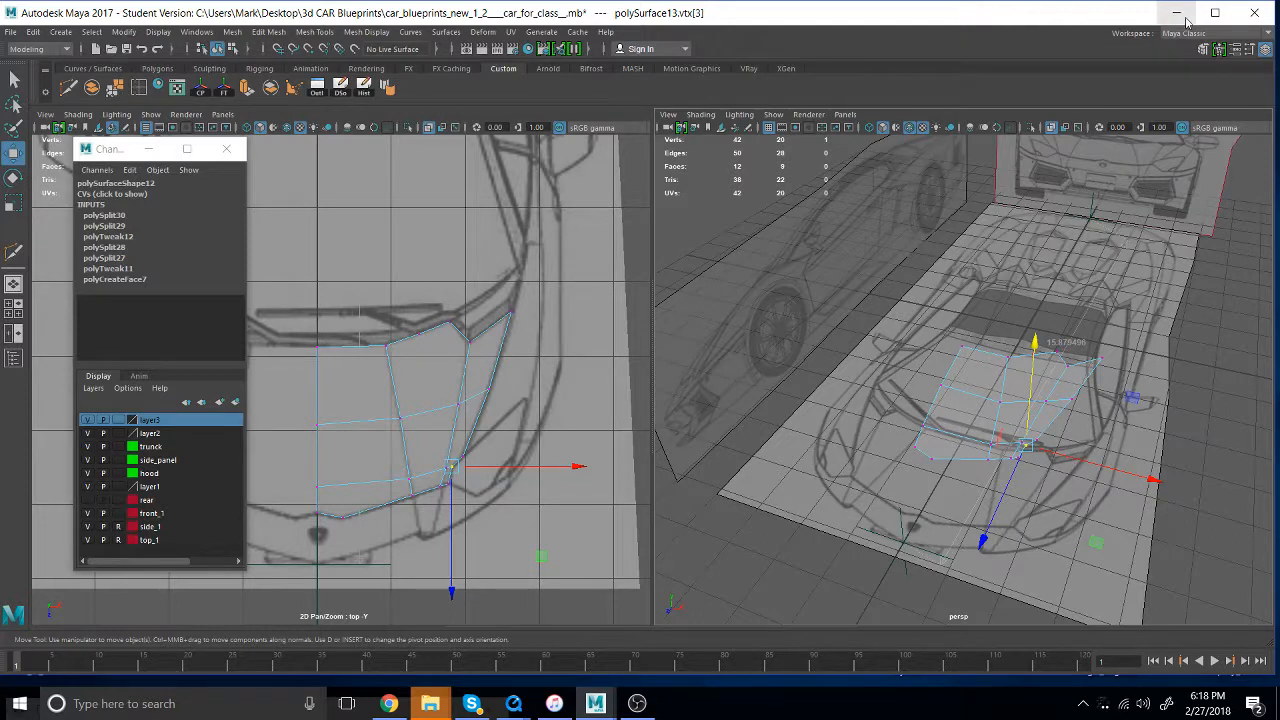
- Close Maya, saving the scene changes and accepting the student version notice
click(1271, 12)
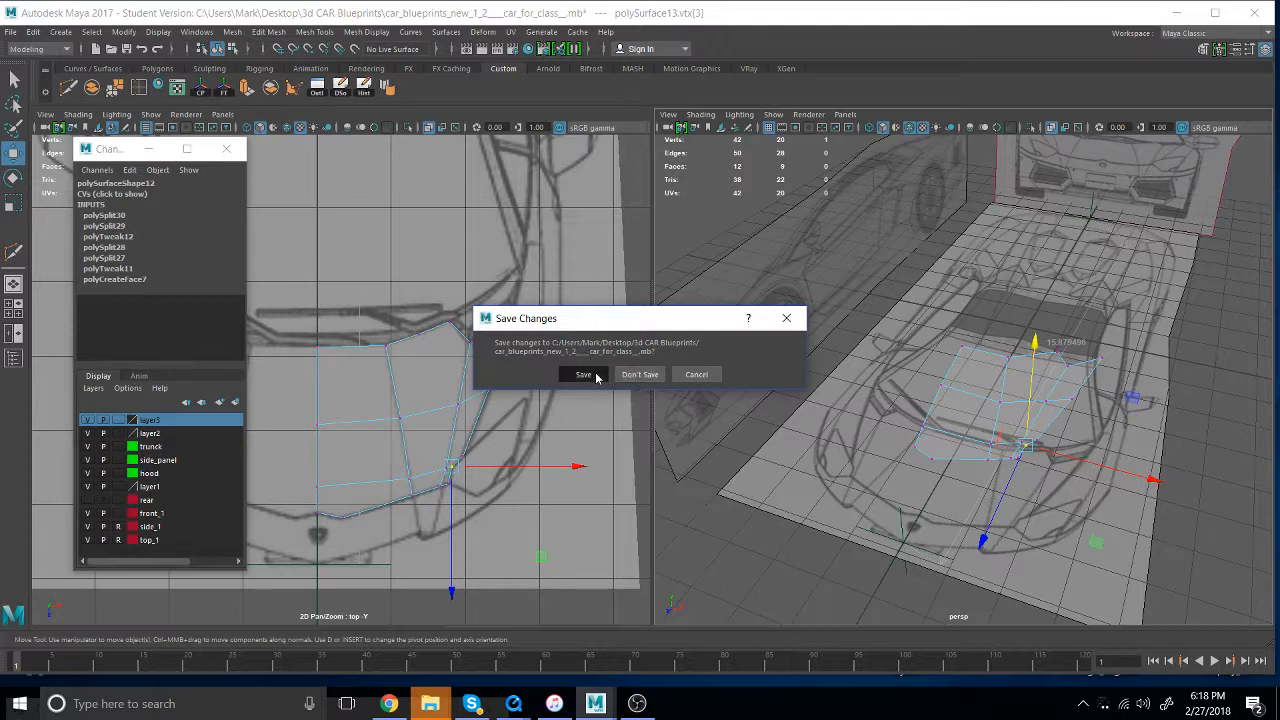
click(584, 375)
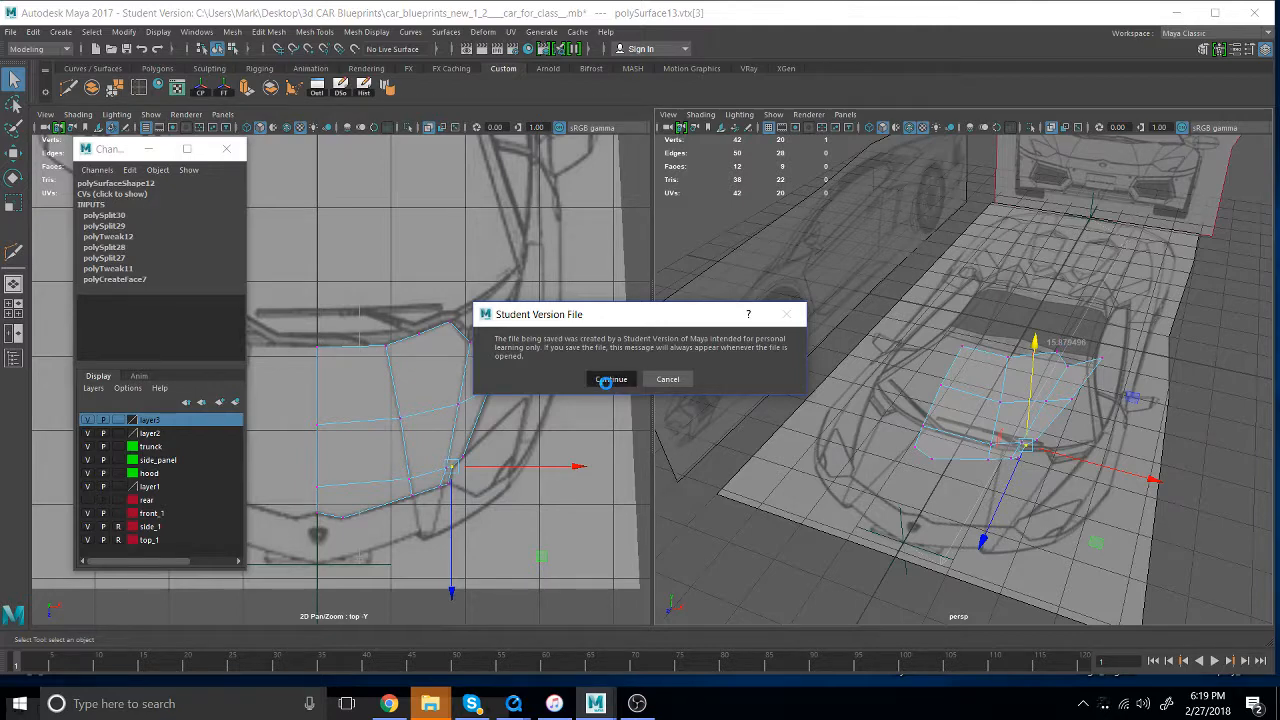
click(610, 379)
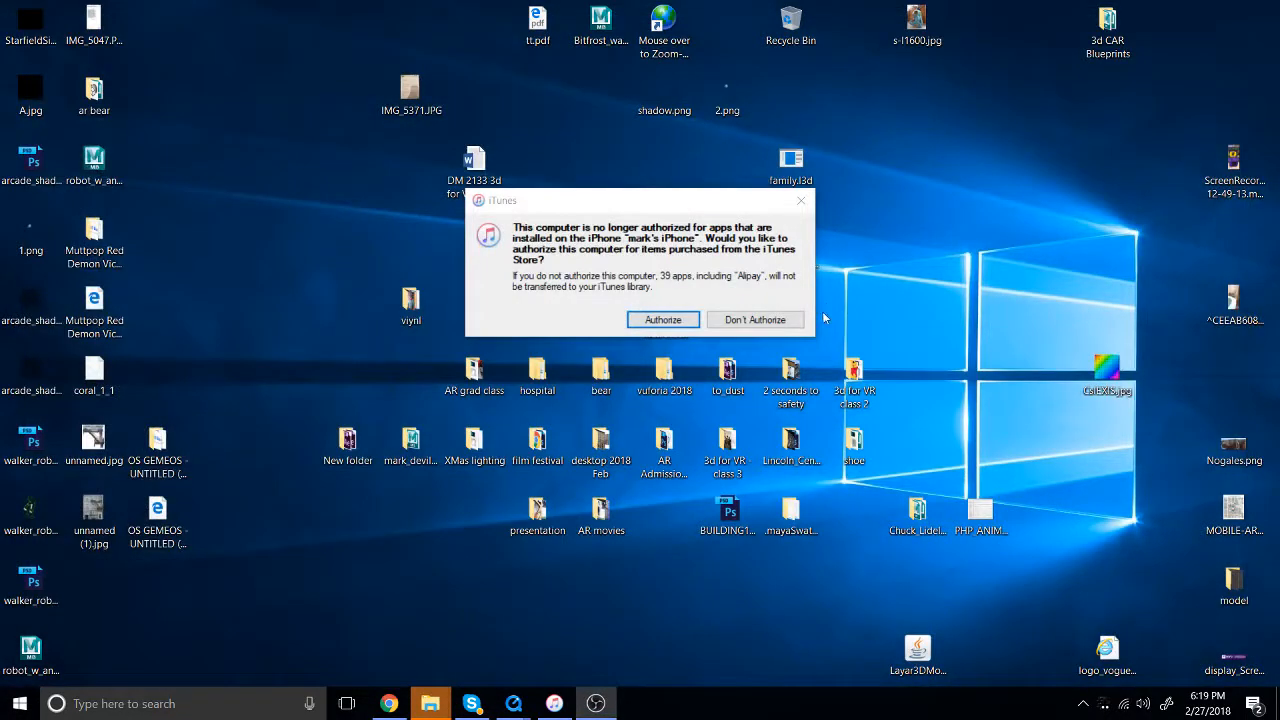